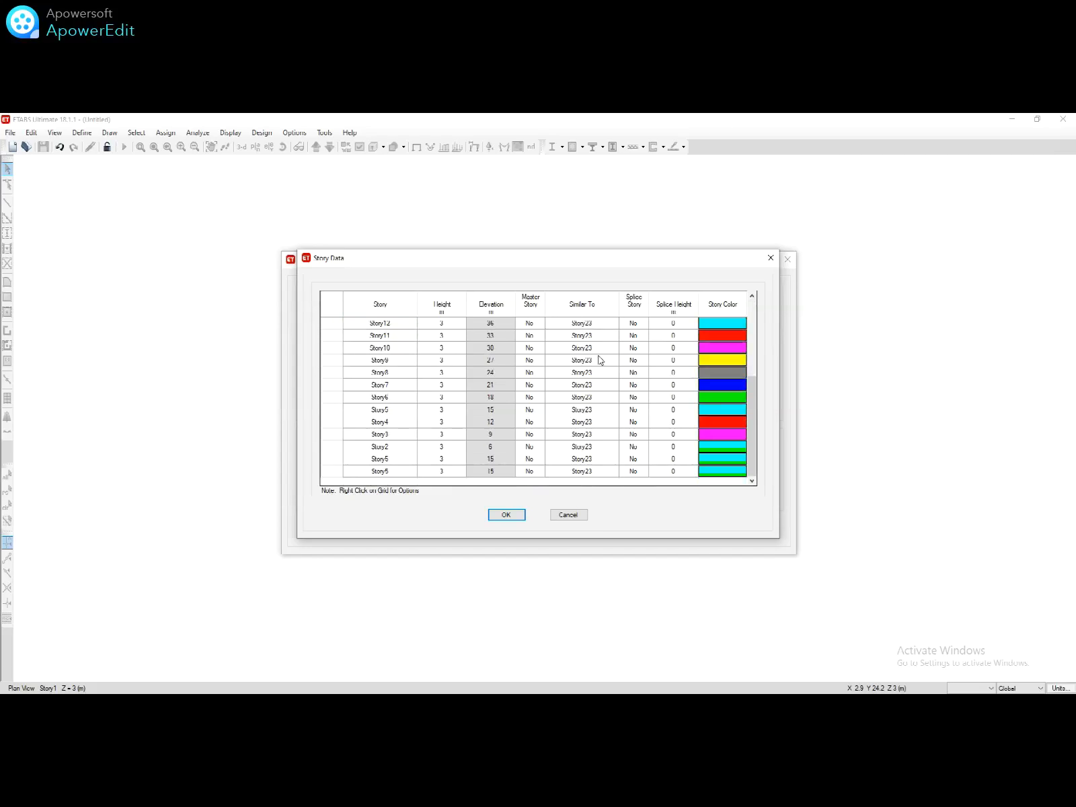
Step: Make Story1 a master story in the story data table
left_click(544, 463)
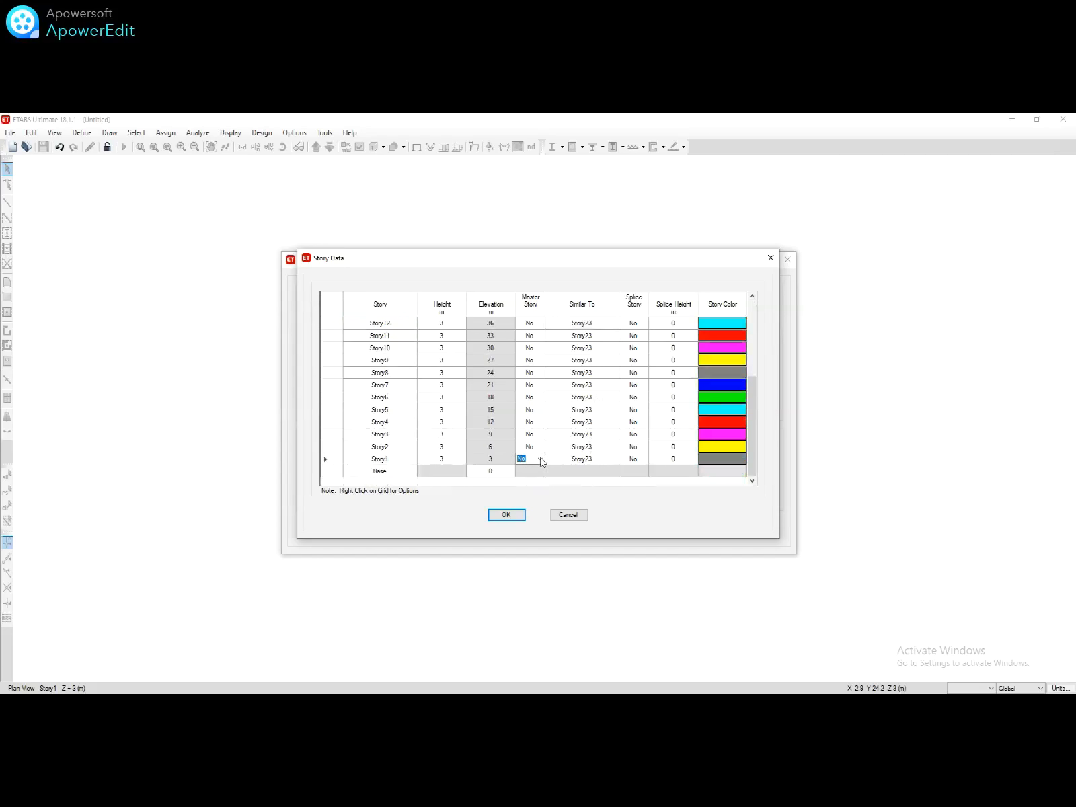
left_click(540, 459)
left_click(537, 477)
left_click(535, 449)
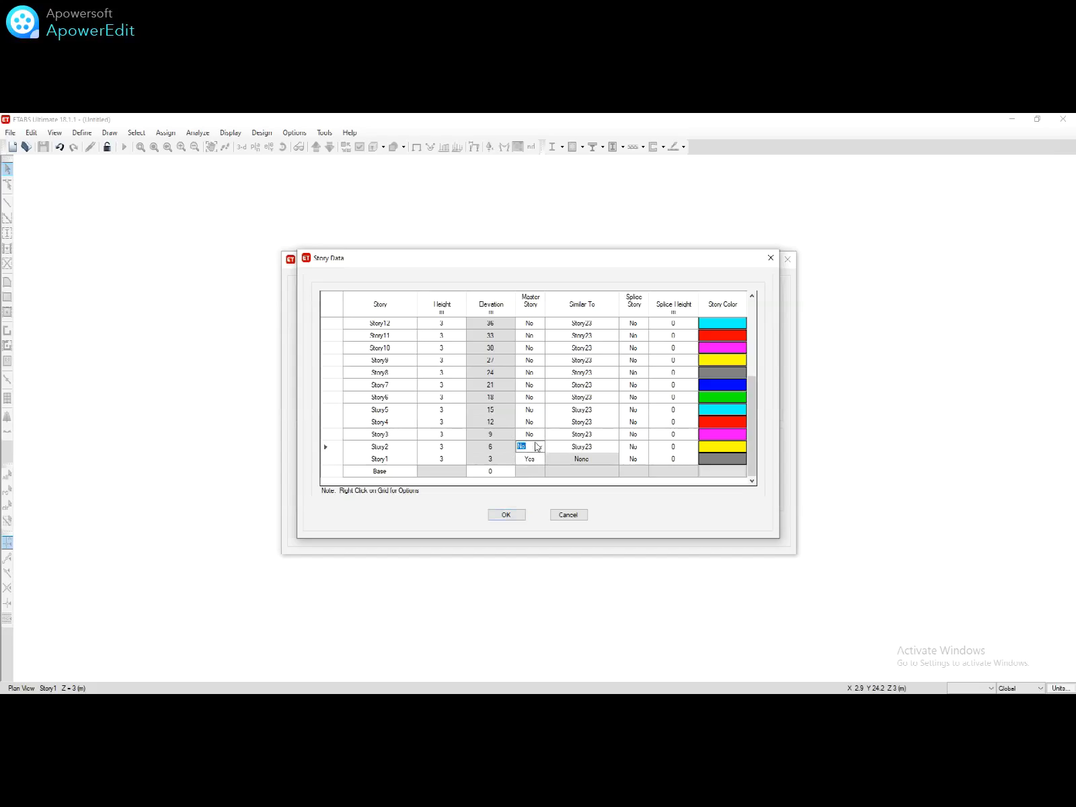
Step: Set Story2 through Story8 as similar to Story1
left_click(575, 446)
double_click(604, 446)
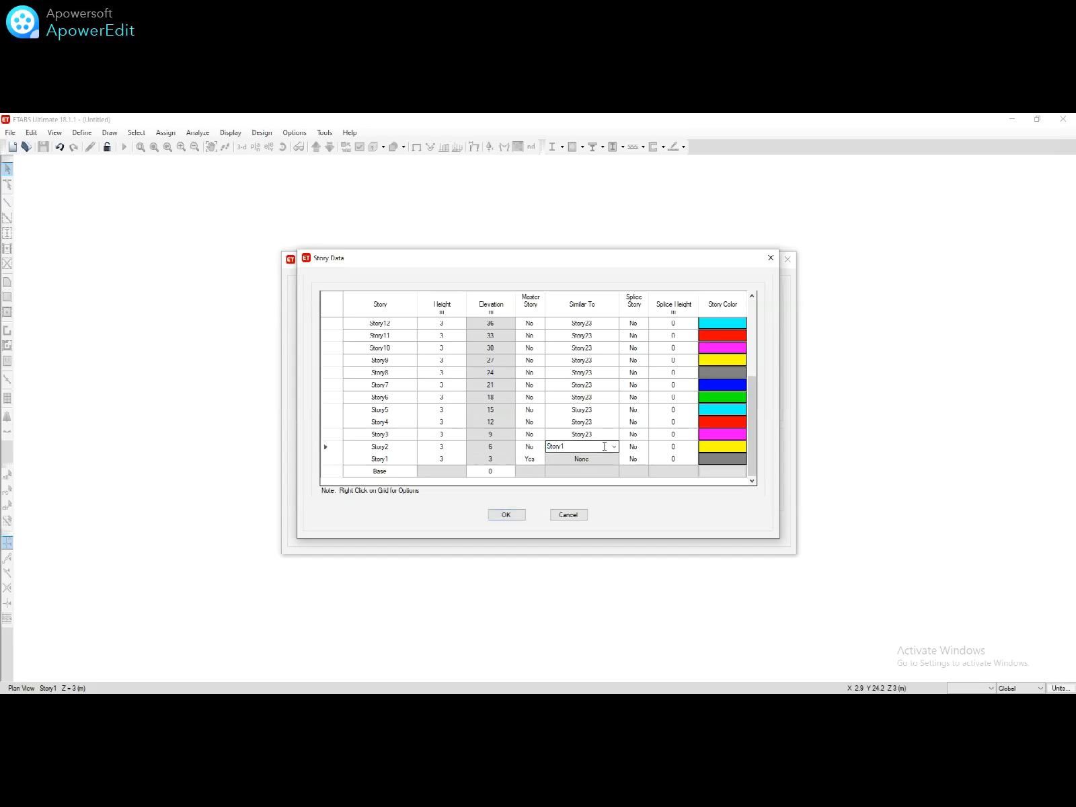
left_click(606, 436)
double_click(606, 437)
double_click(605, 421)
left_click(603, 410)
double_click(604, 409)
left_click(602, 395)
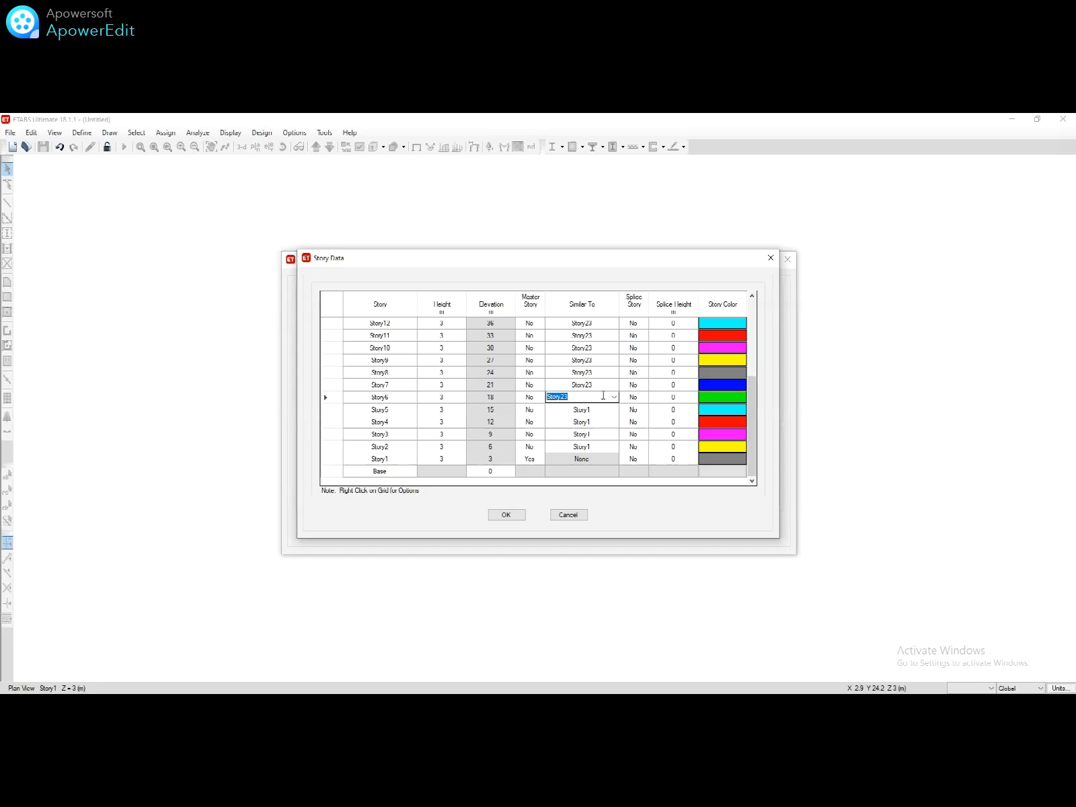
type("Story1")
left_click(603, 385)
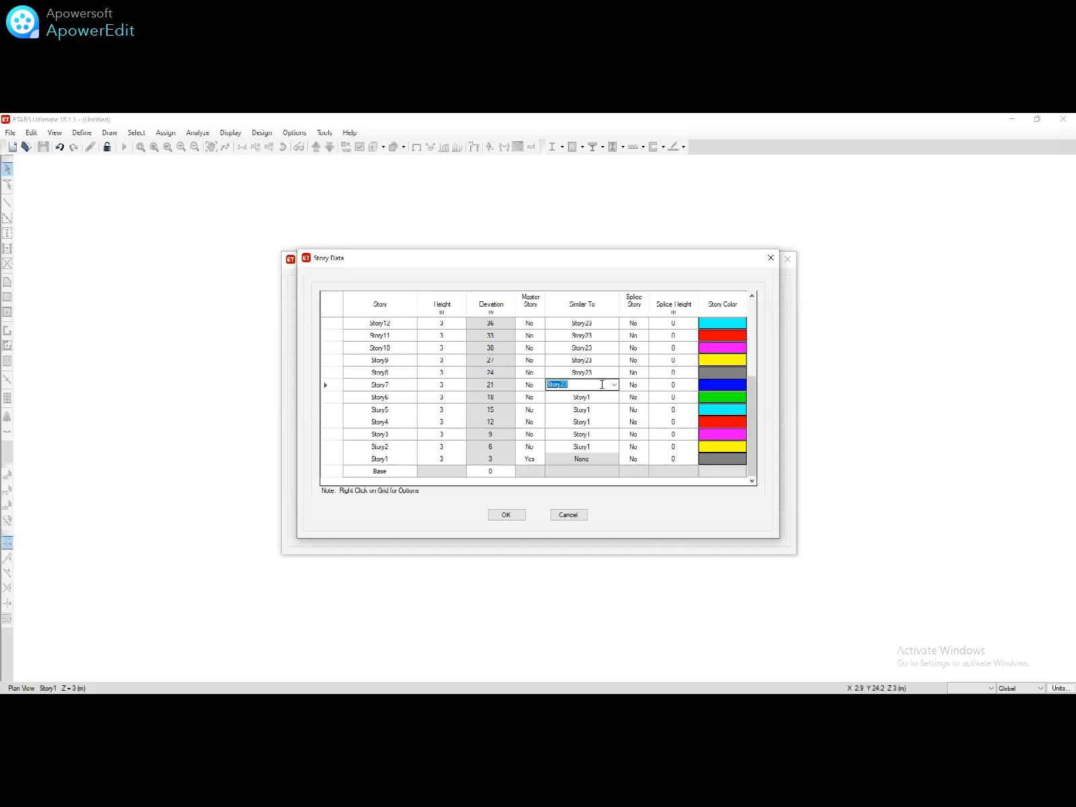
type("Story1")
left_click(601, 363)
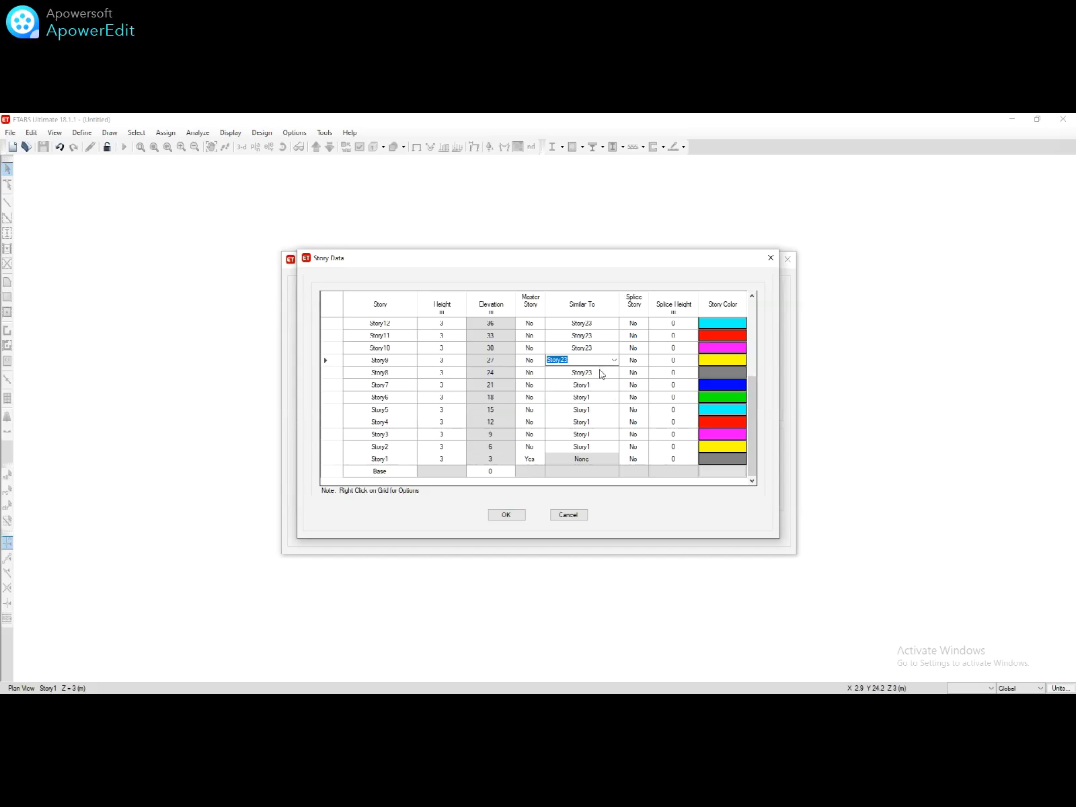
left_click(601, 372)
type("Story1")
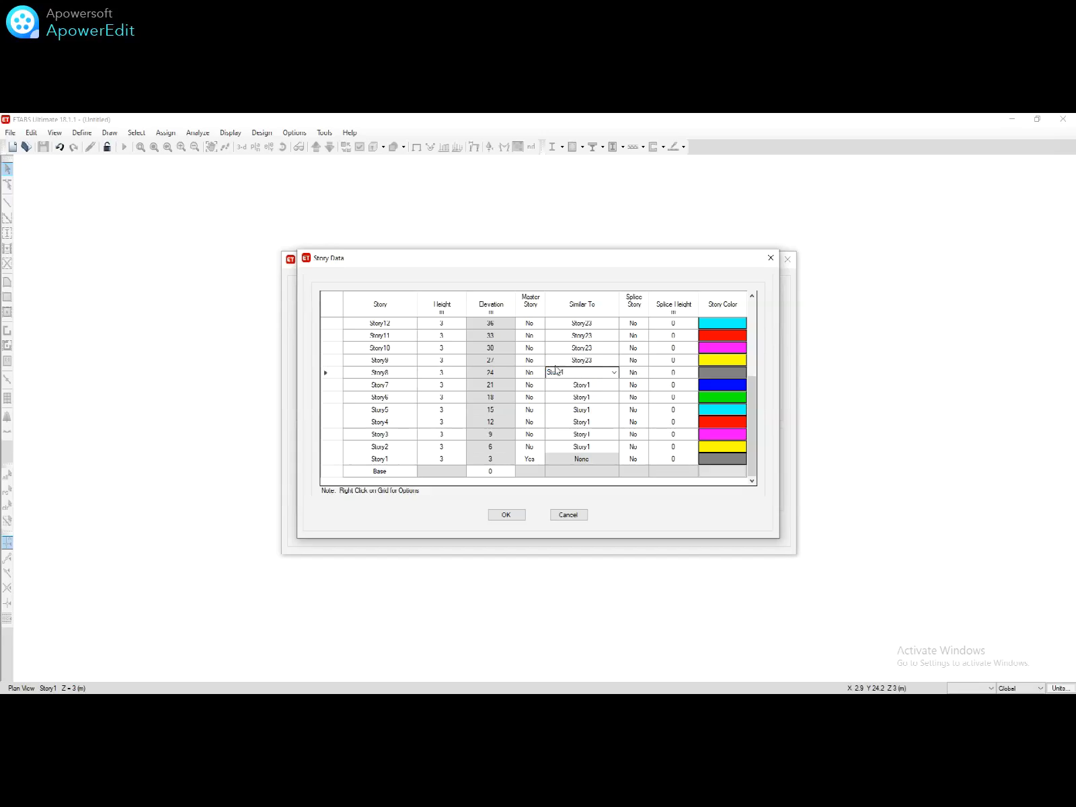
Step: Make Story9 a master story and set Story10–Story14 similar to Story9
left_click(530, 359)
left_click(539, 359)
left_click(537, 370)
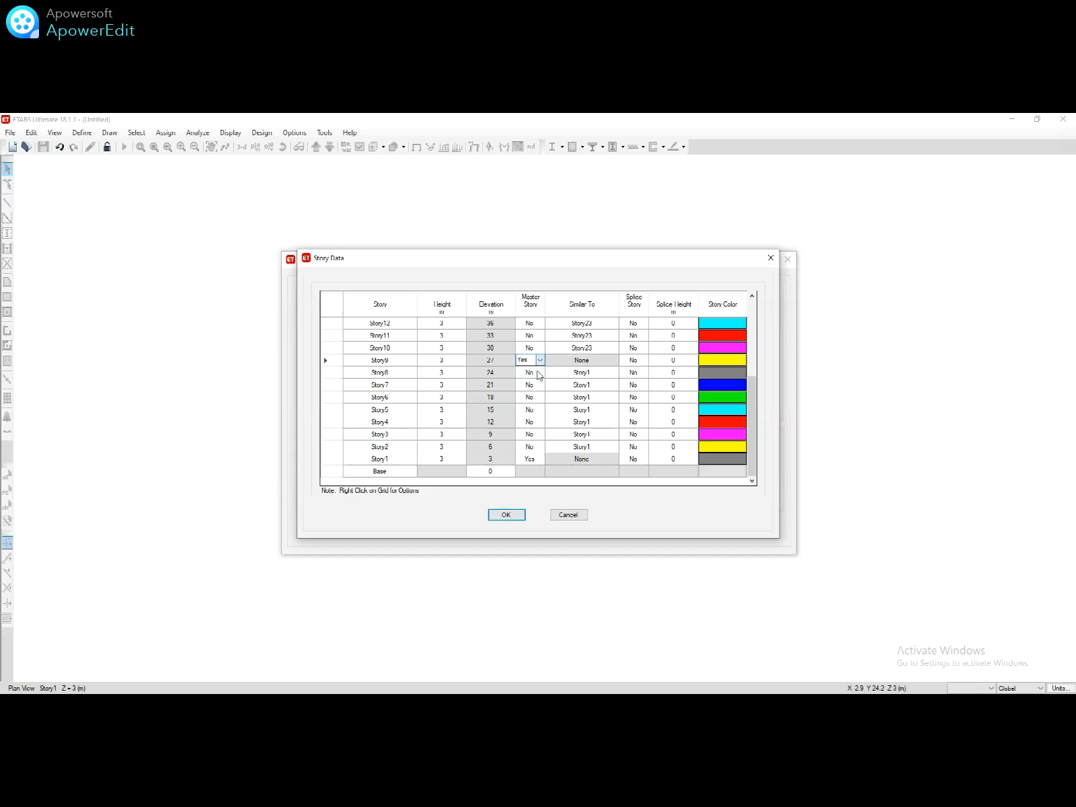
left_click(592, 348)
type("Story9")
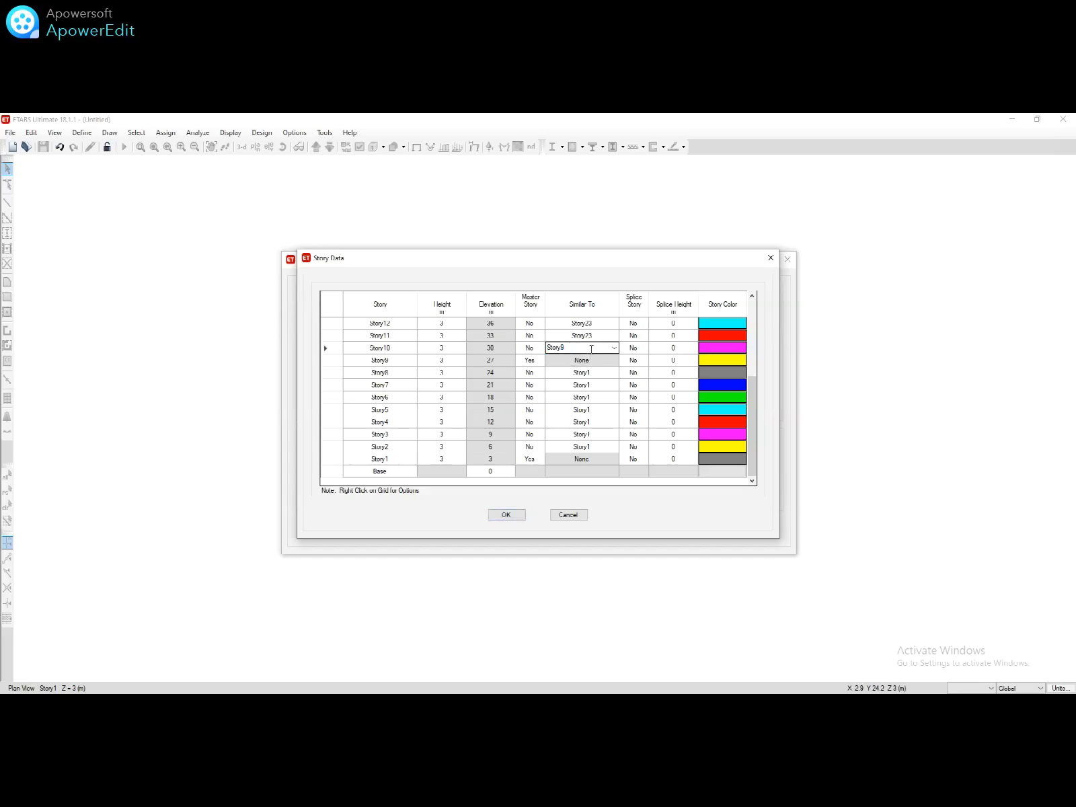
left_click(592, 335)
type("Story9")
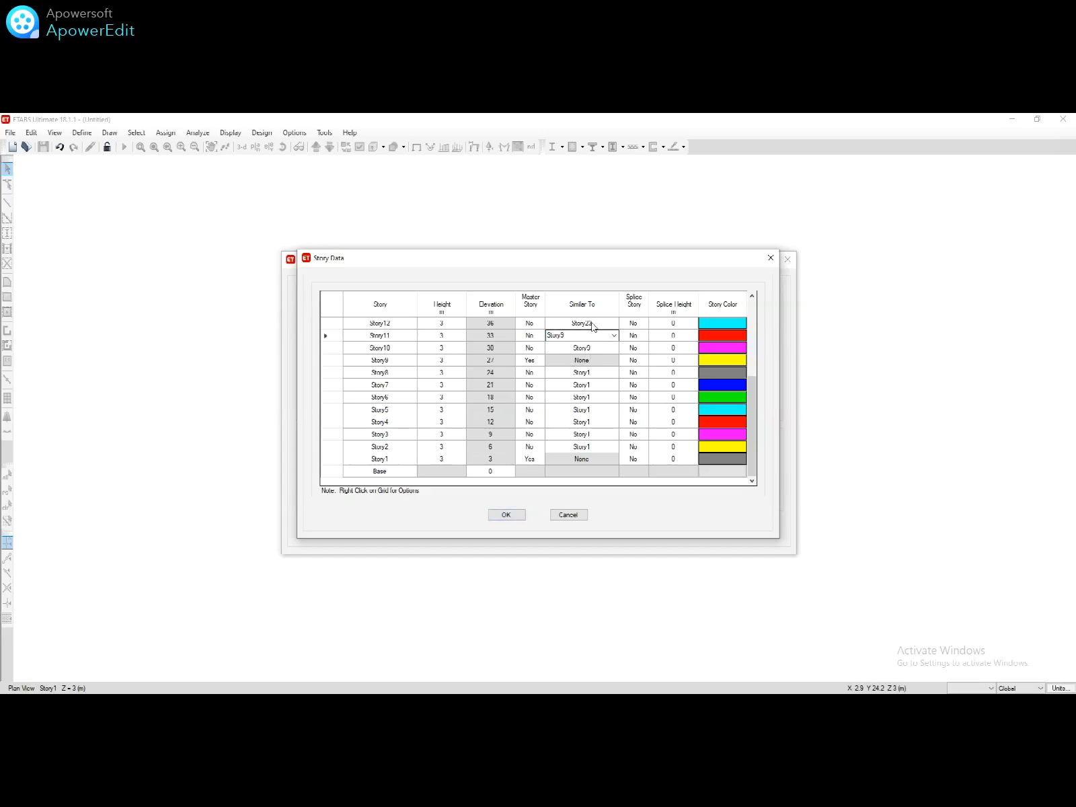
left_click(592, 324)
type("Story9")
scroll(711, 369, "up", 2)
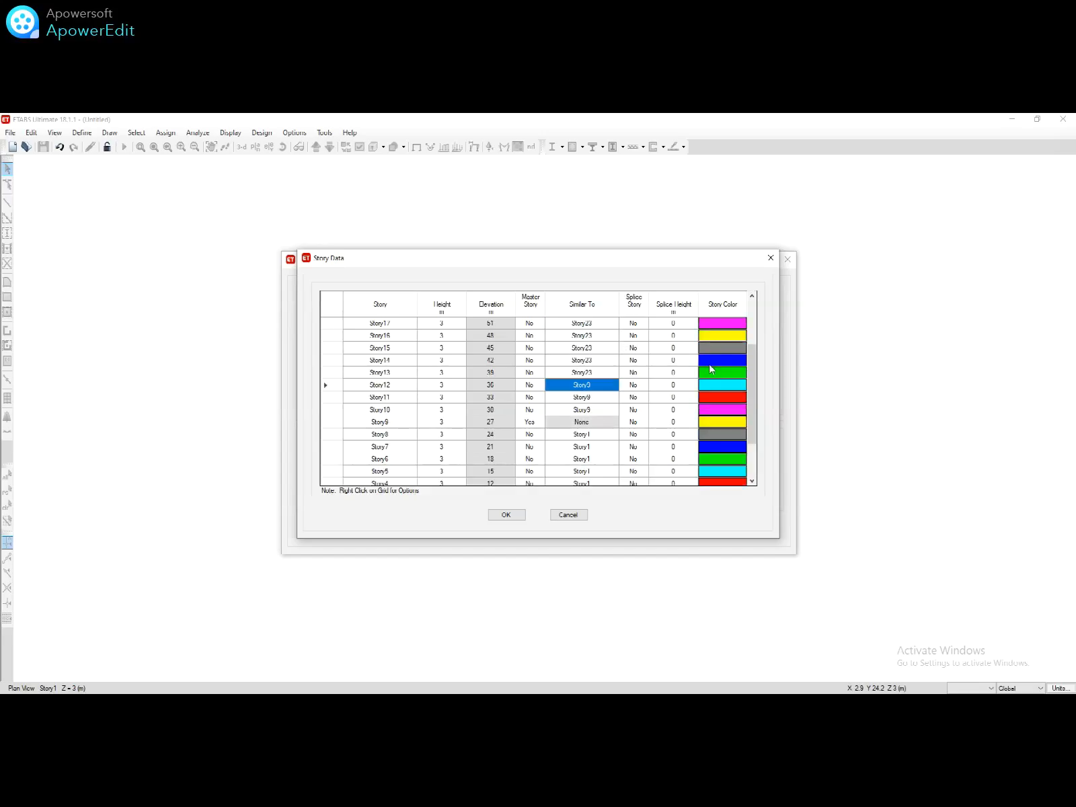
left_click(710, 364)
left_click(596, 371)
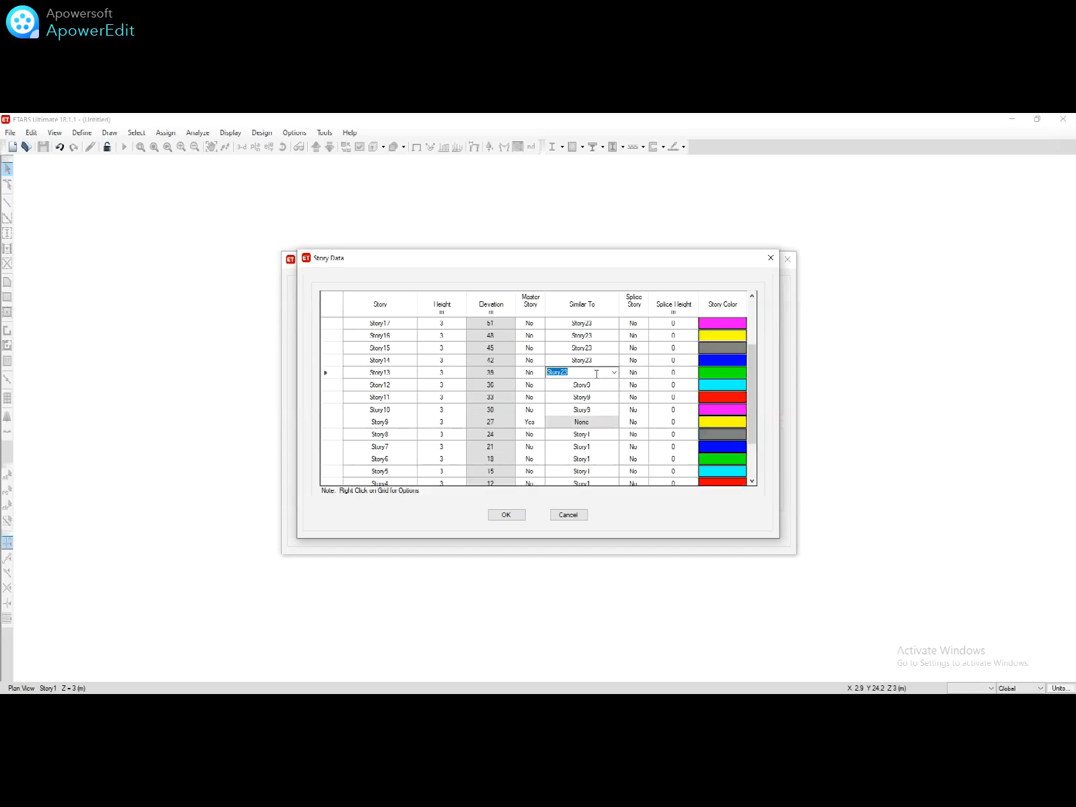
type("Story9")
left_click(598, 360)
type("Story9")
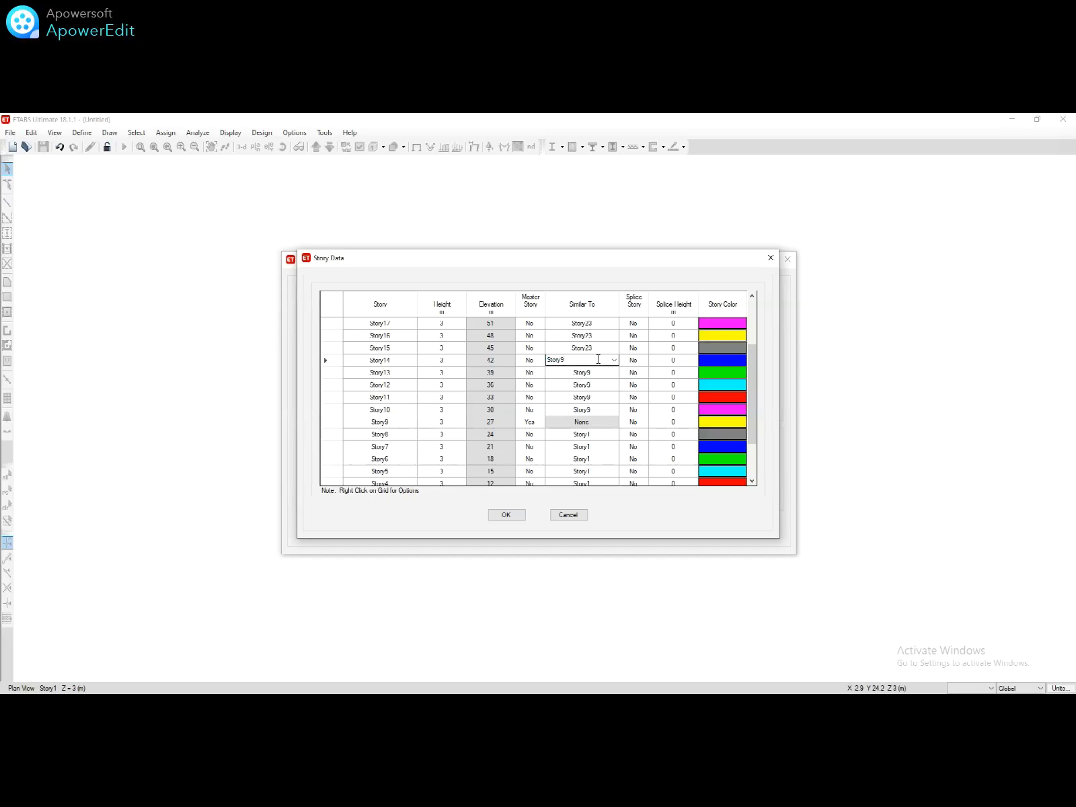
Step: Make Story15 a master story and set Story16–Story19 similar to Story15
left_click(529, 347)
left_click(540, 347)
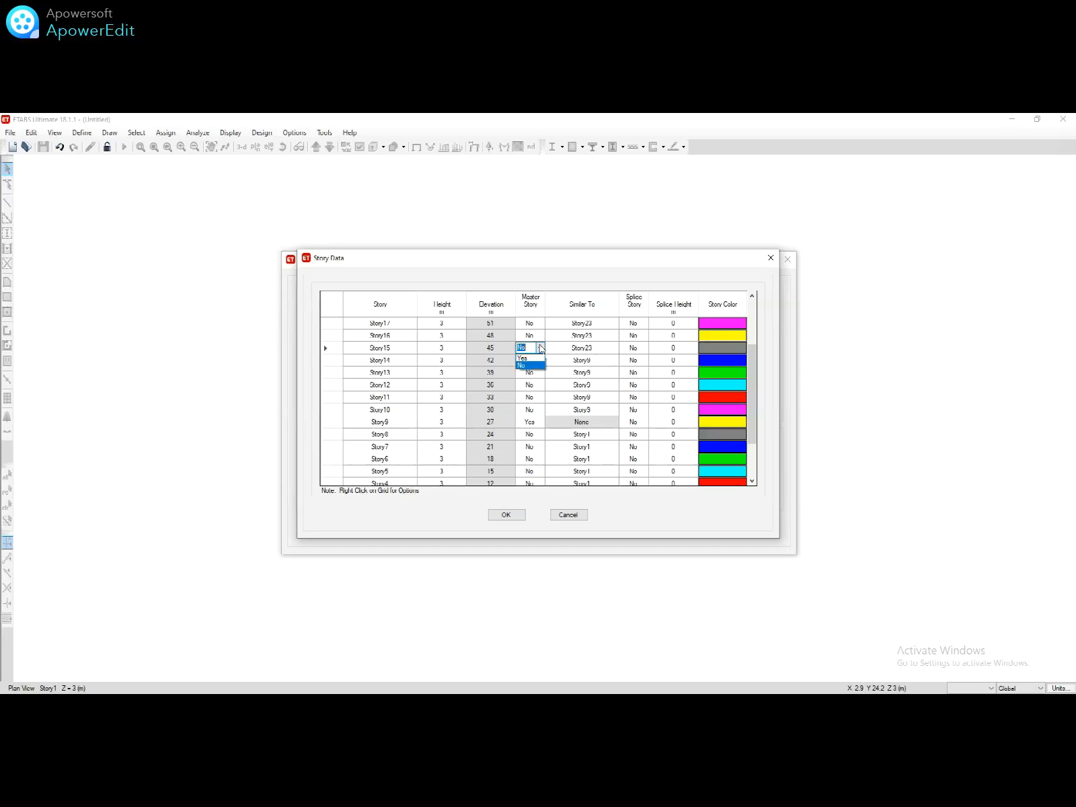
left_click(522, 357)
left_click(584, 334)
type("Story15")
left_click(592, 324)
type("Story15")
scroll(686, 353, "up", 2)
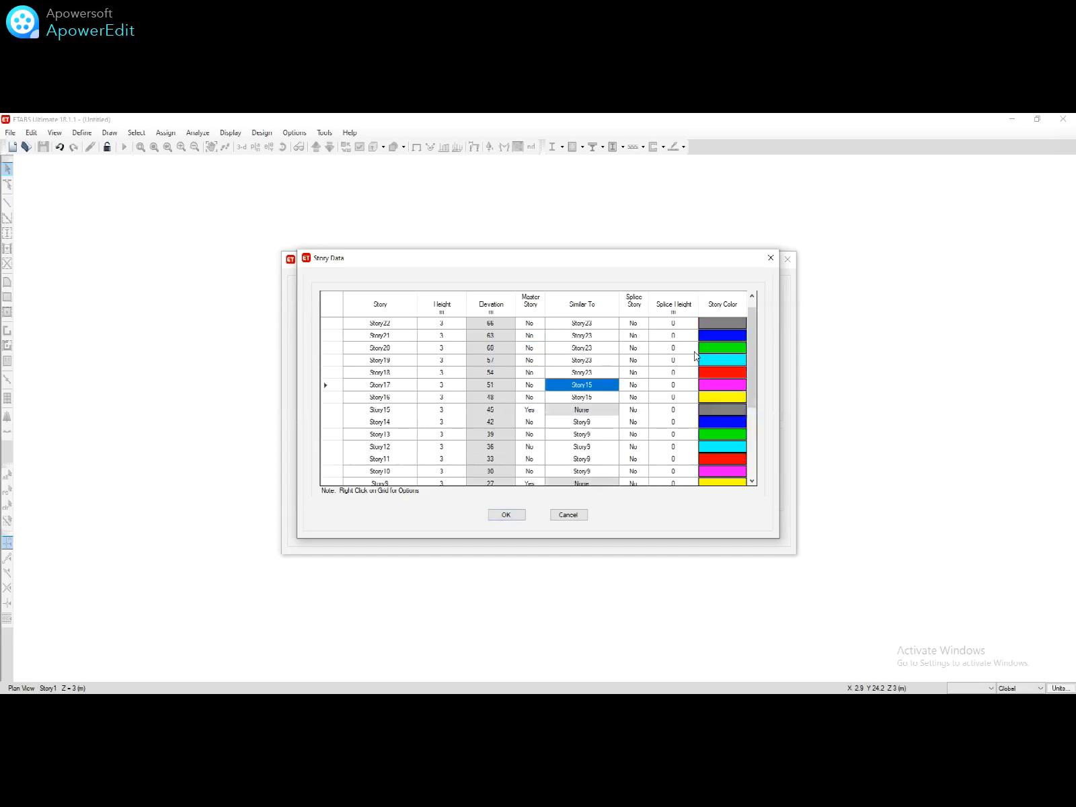
left_click(592, 372)
type("Story15")
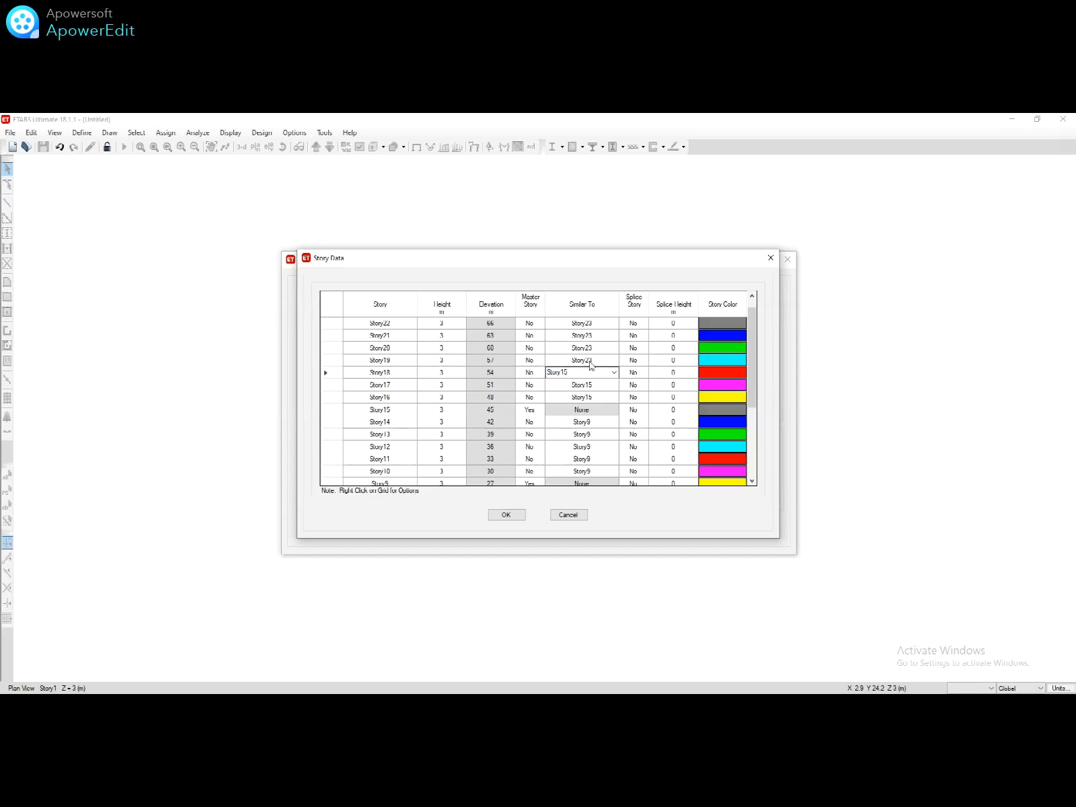
left_click(590, 361)
type("Story15")
Step: Make Story20 master, set Story21–Story23 similar to Story20, and accept the story data
left_click(529, 348)
left_click(540, 347)
left_click(529, 366)
left_click(578, 335)
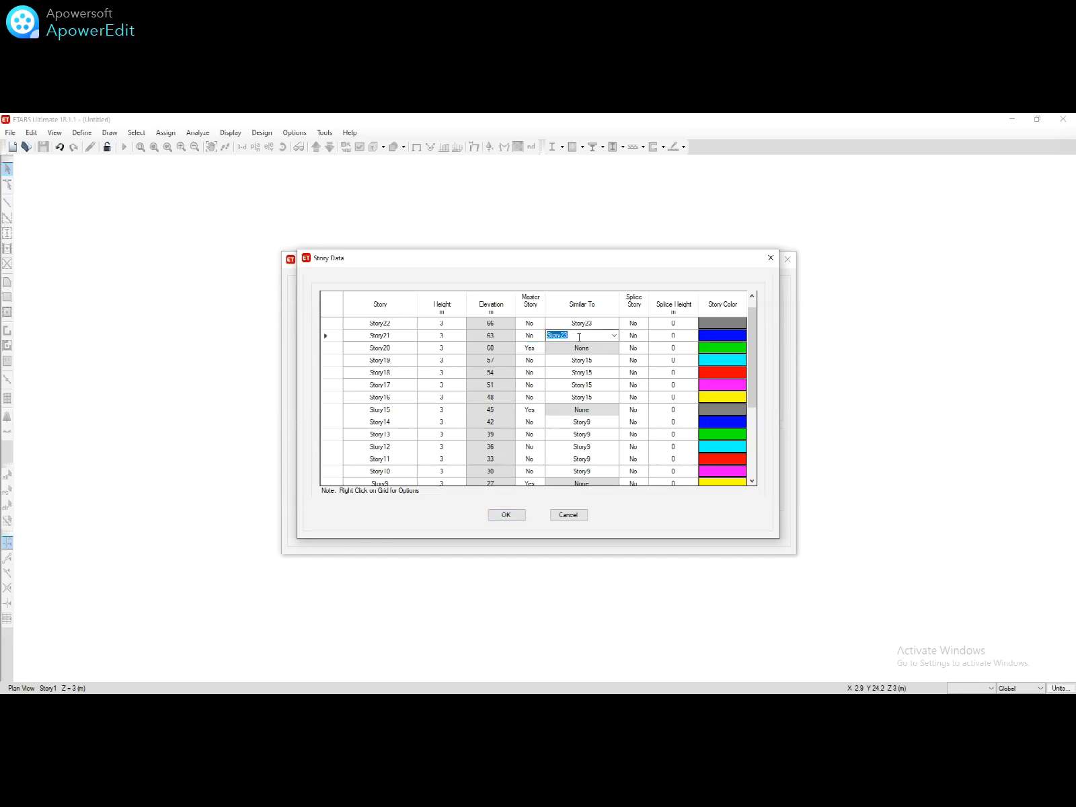
type("Story20")
left_click(582, 323)
type("Story20")
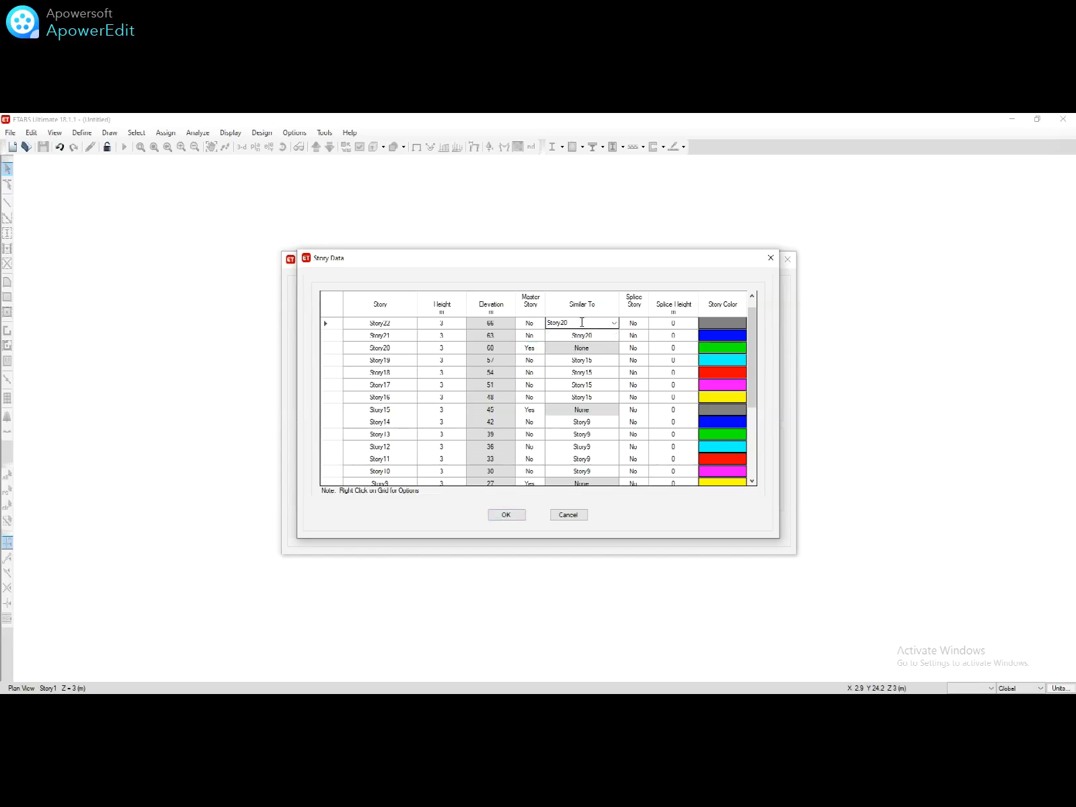
scroll(691, 345, "up", 1)
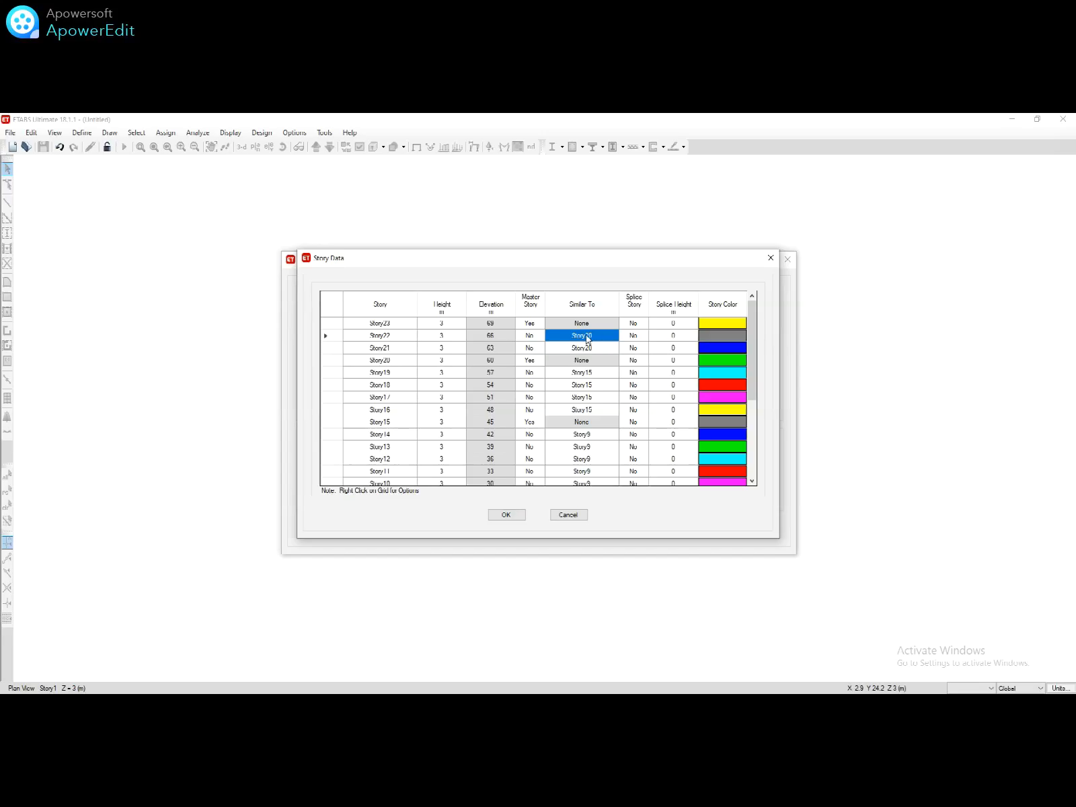
left_click(529, 323)
left_click(540, 323)
left_click(522, 341)
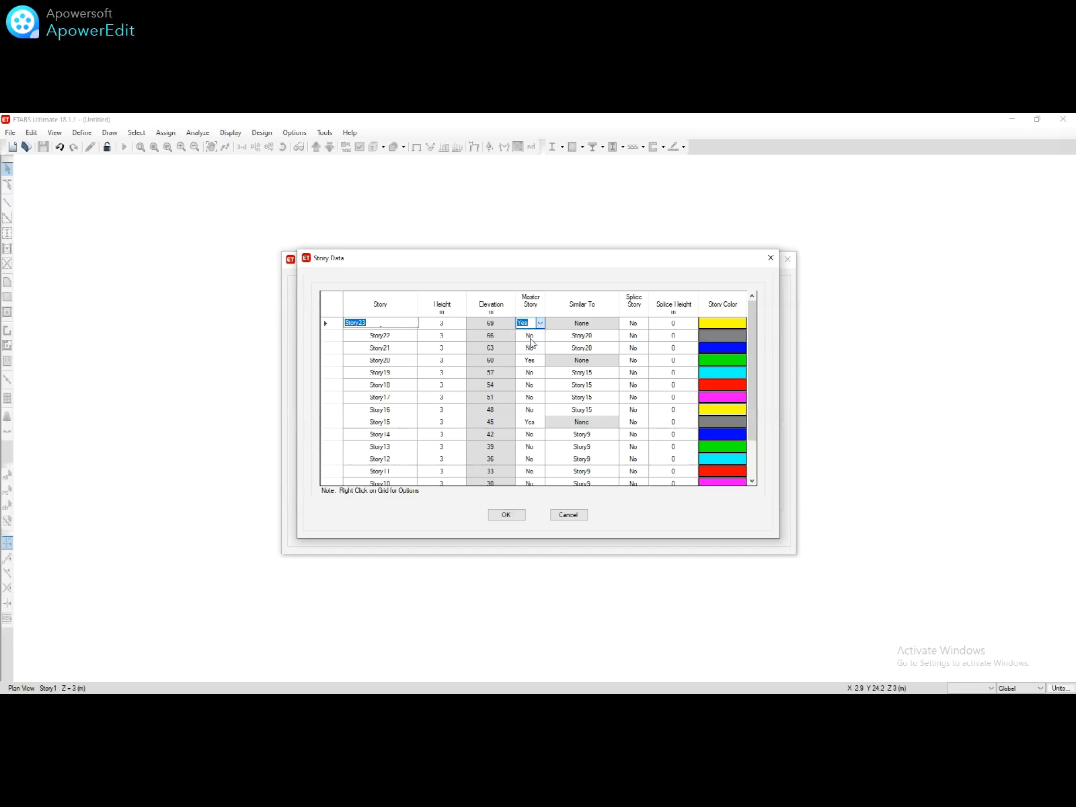
left_click(579, 322)
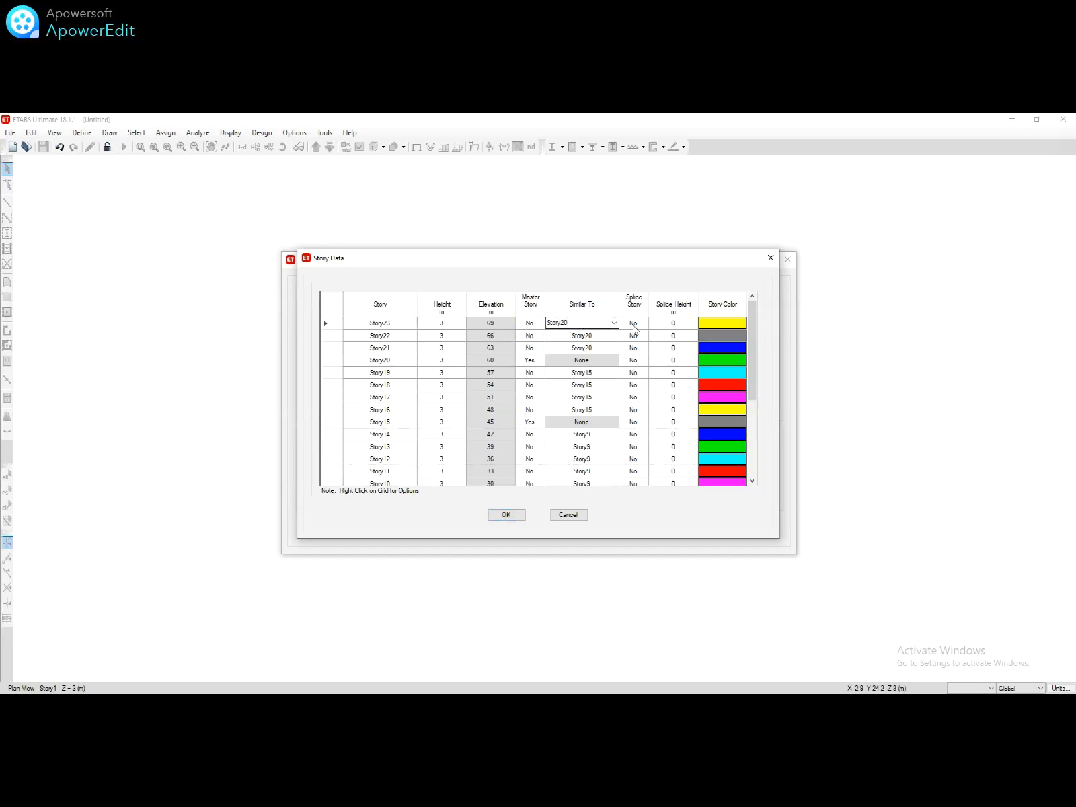
left_click(659, 327)
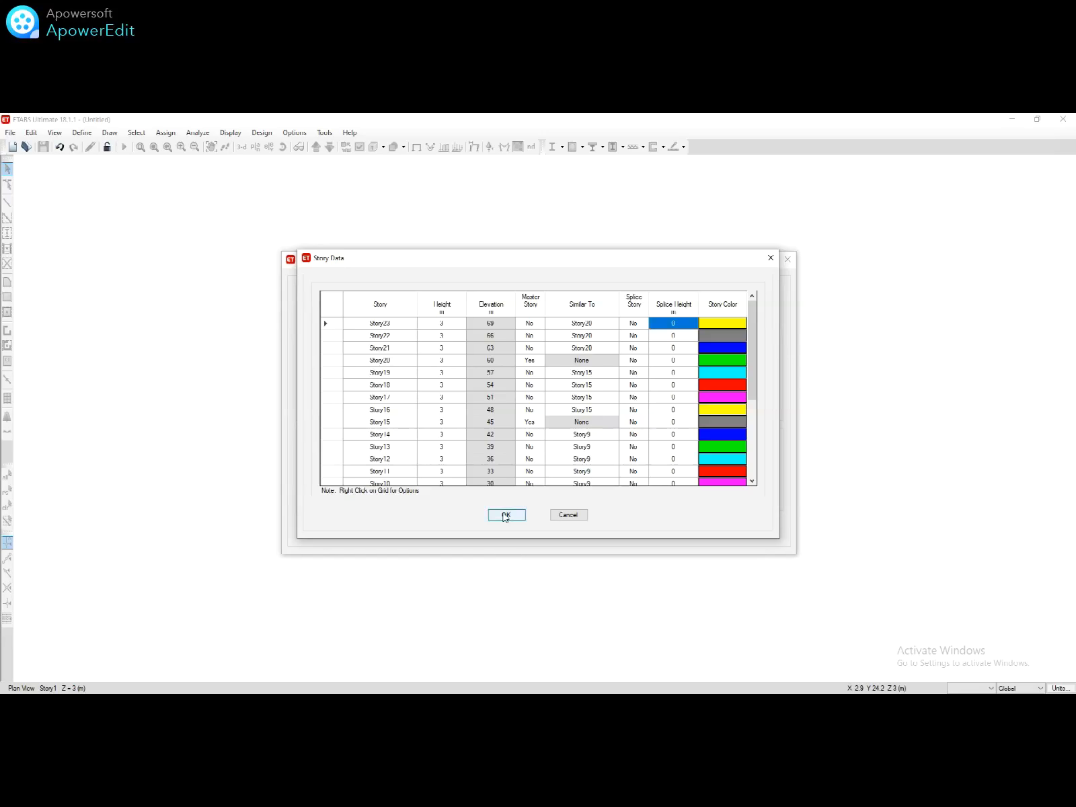
scroll(626, 444, "down", 4)
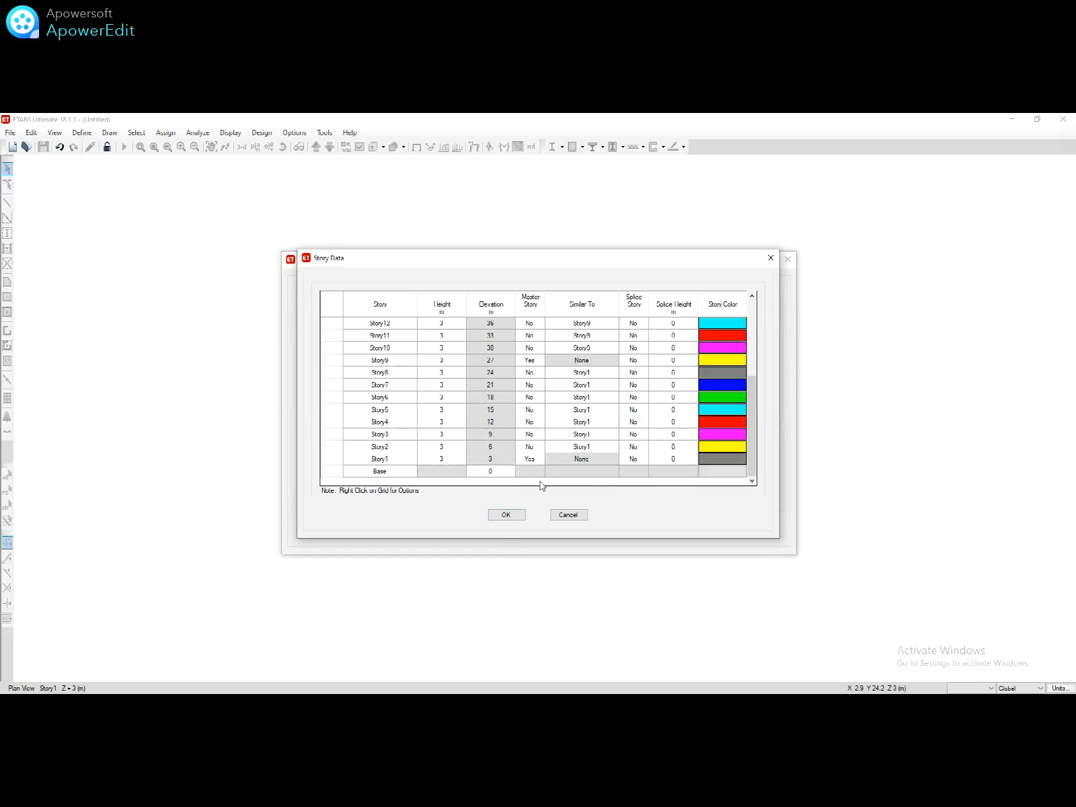
left_click(507, 515)
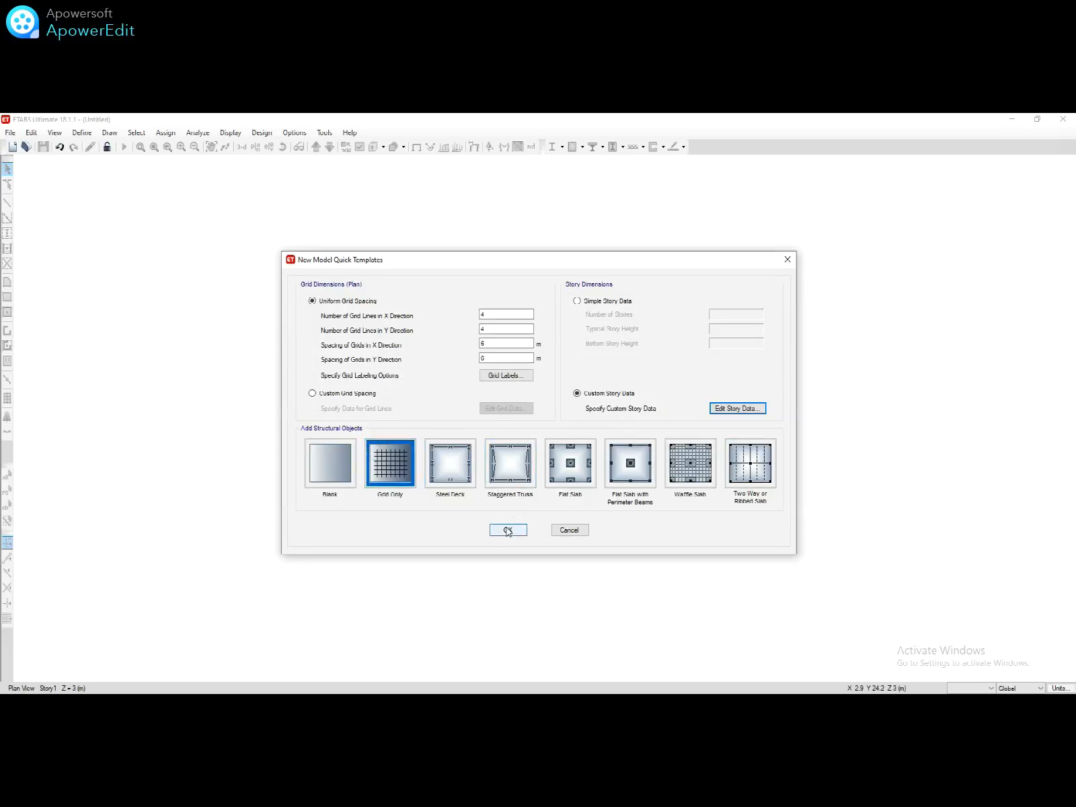
Step: Generate the 23-story grid model and expand Project > Properties > Materials in the Model Explorer
left_click(508, 530)
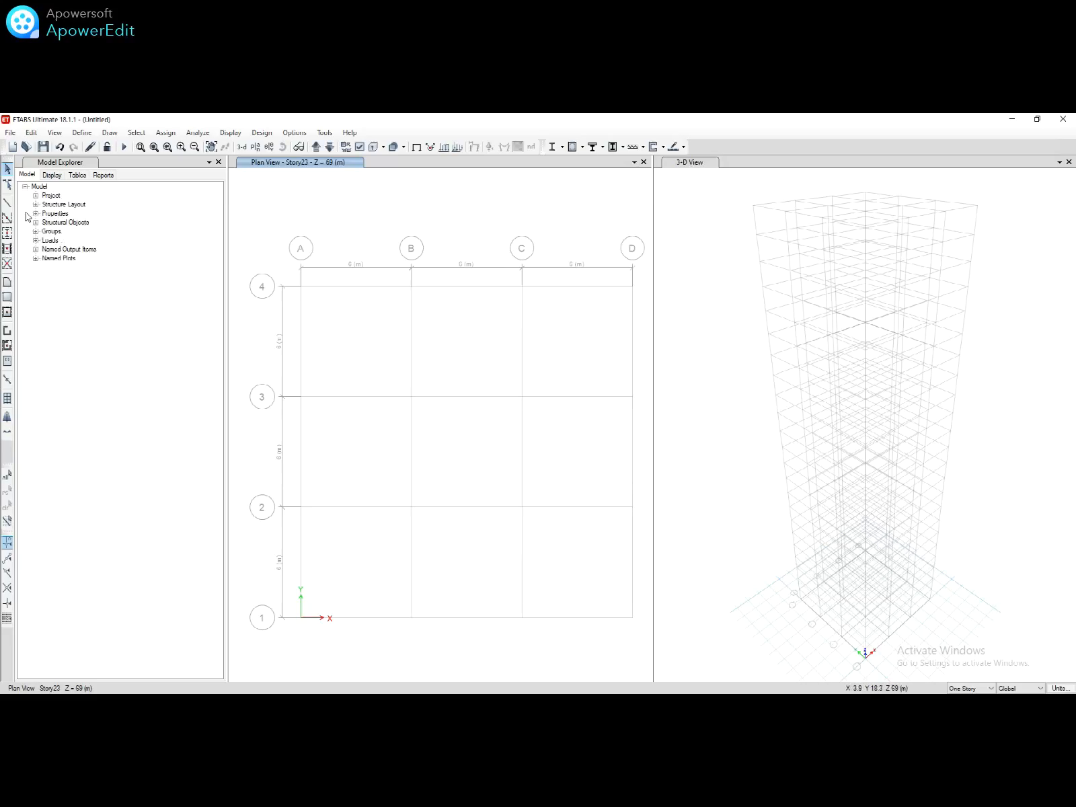
left_click(35, 196)
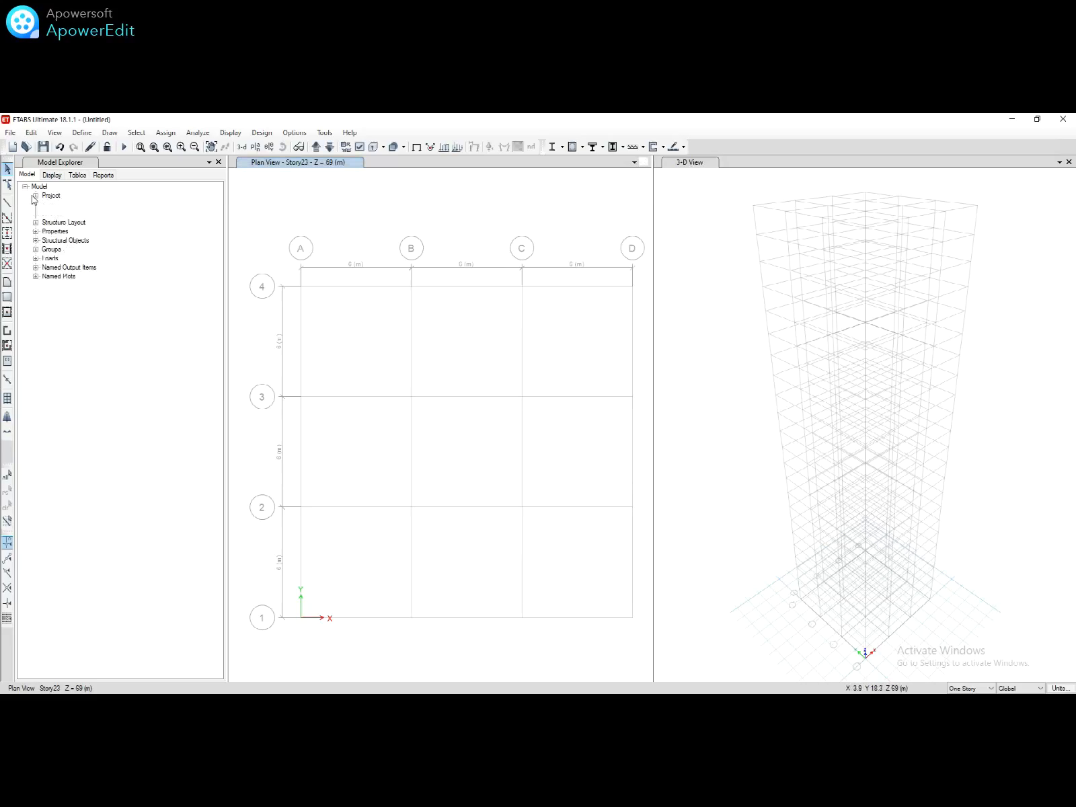
left_click(35, 231)
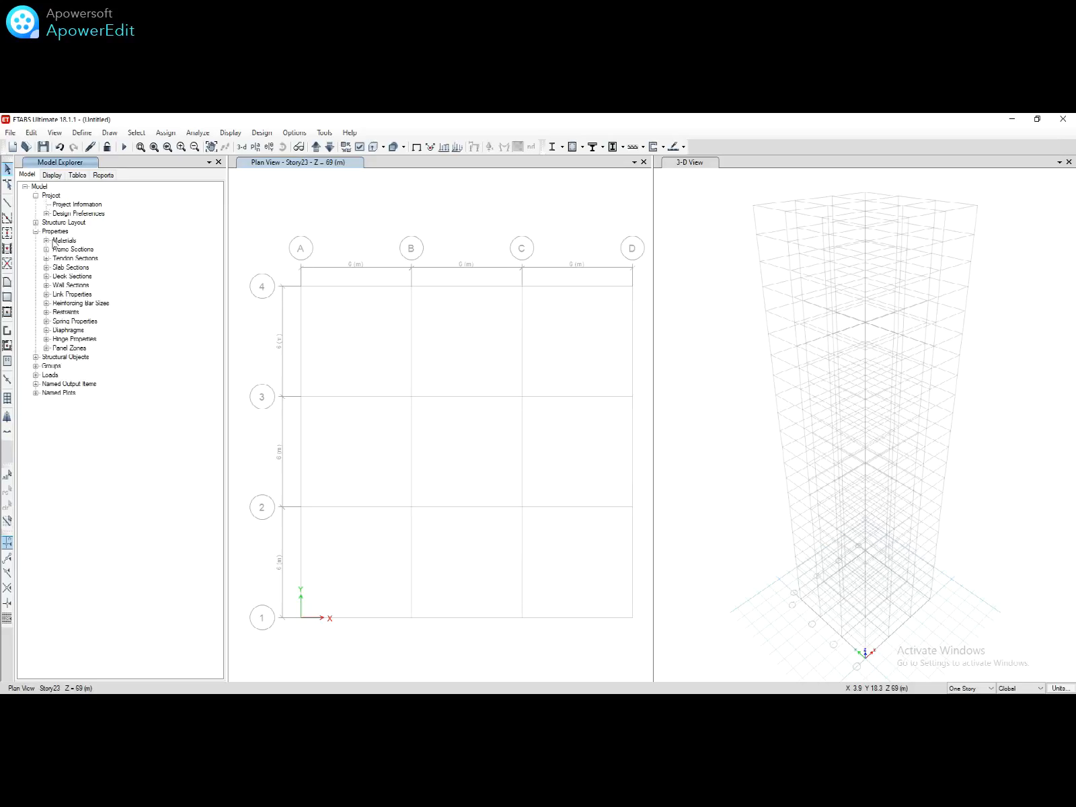
left_click(47, 241)
left_click(55, 242)
Step: Add an Indian Mild Grade 250 rebar material named Mild250
right_click(56, 245)
left_click(72, 248)
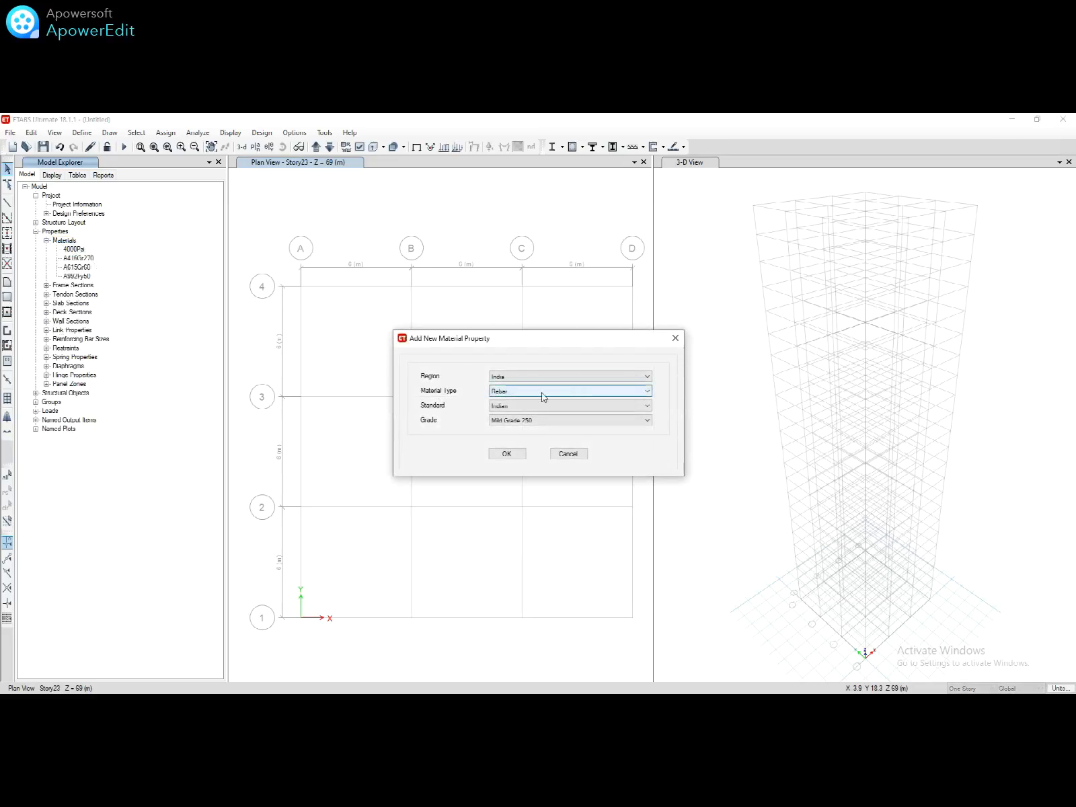
left_click(507, 454)
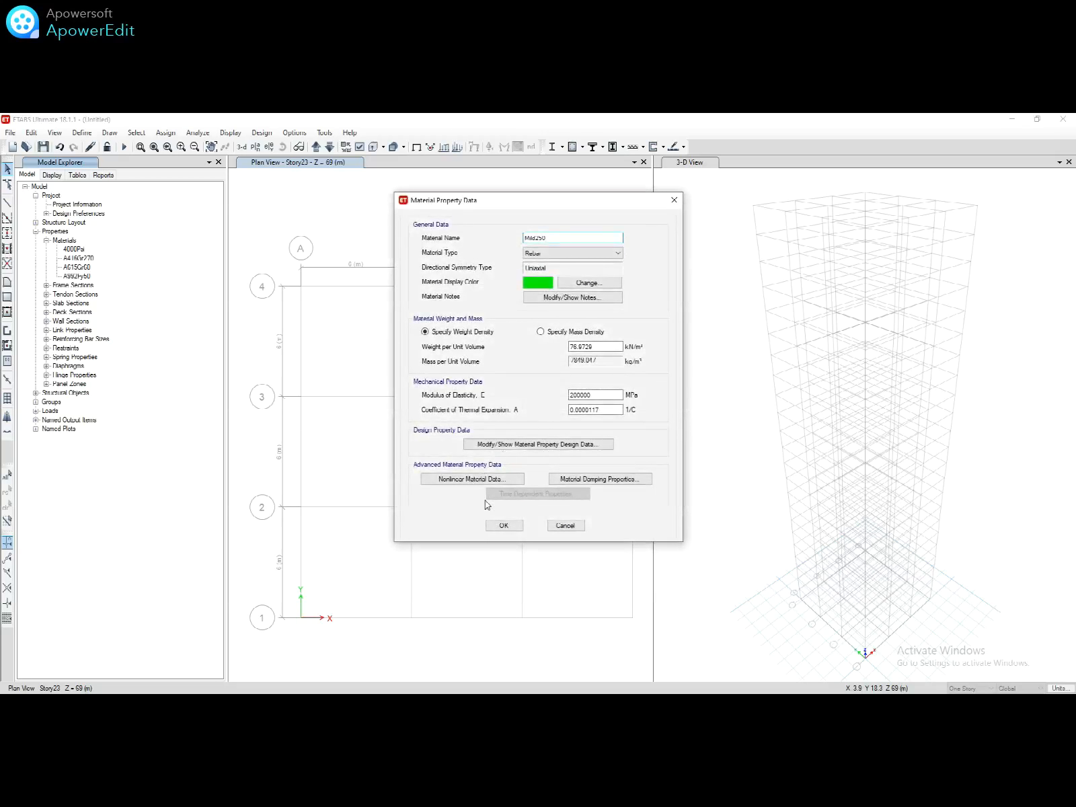
left_click(501, 525)
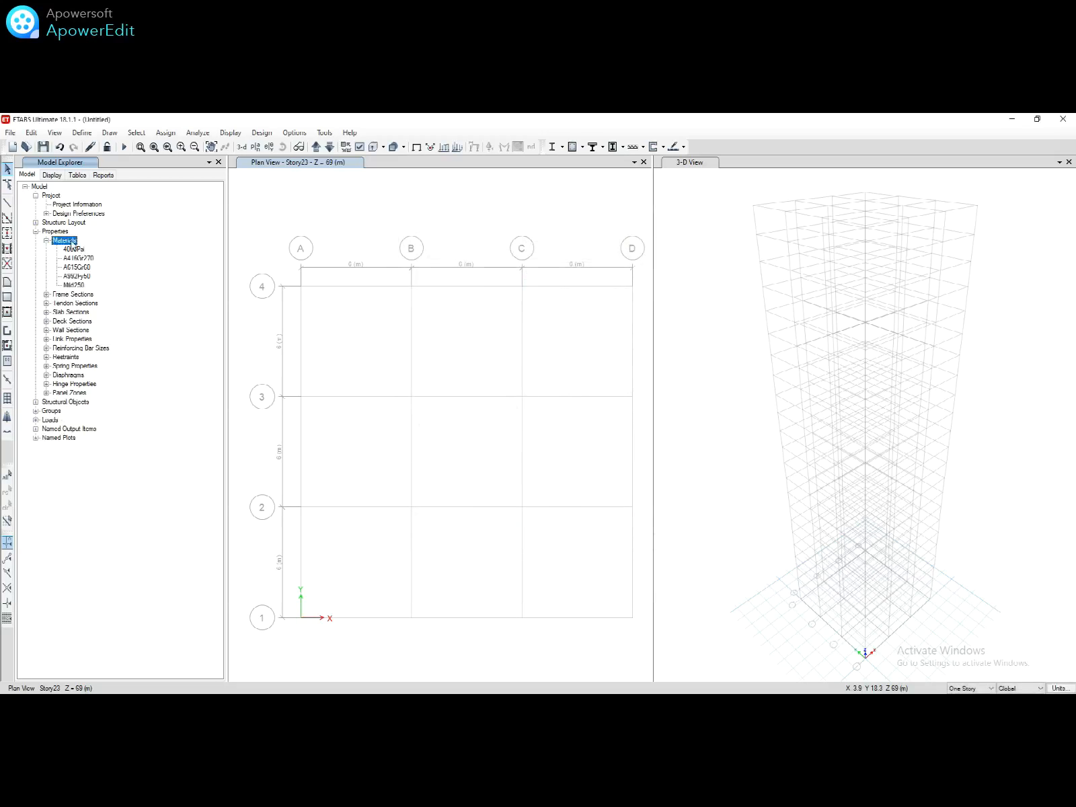
Step: Add an Indian HYSD Grade 500 rebar material named HYSD500
right_click(65, 241)
left_click(87, 243)
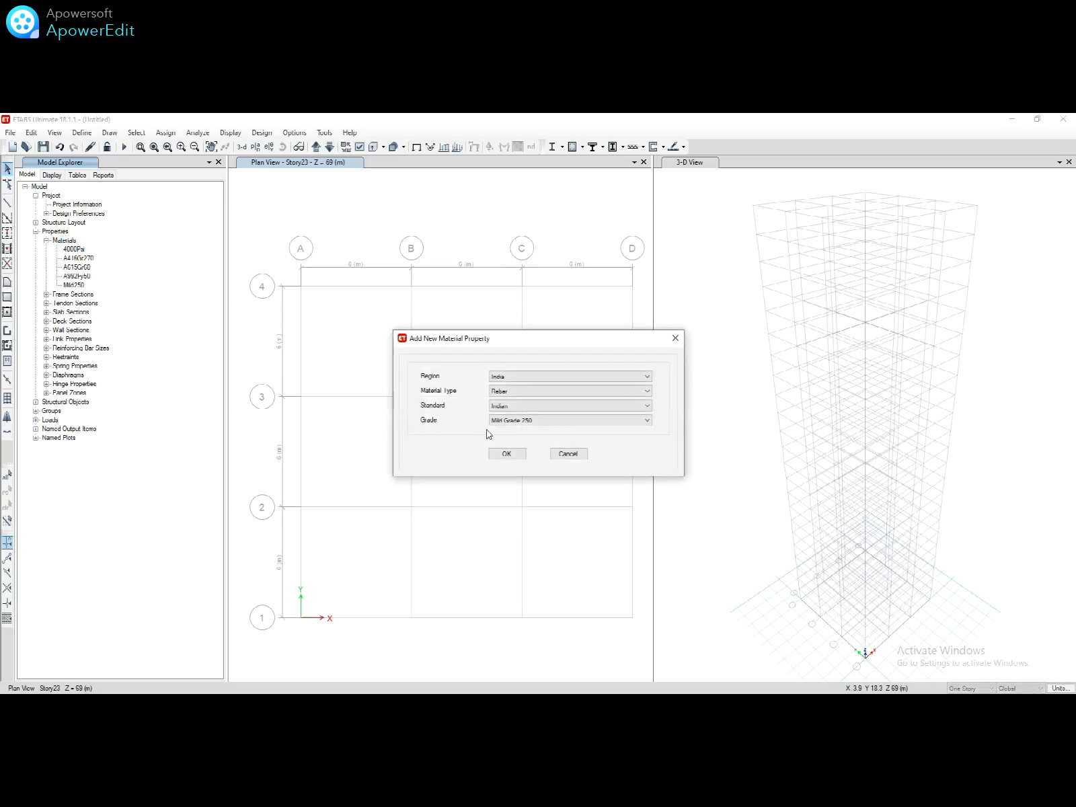
left_click(507, 420)
left_click(519, 445)
left_click(506, 454)
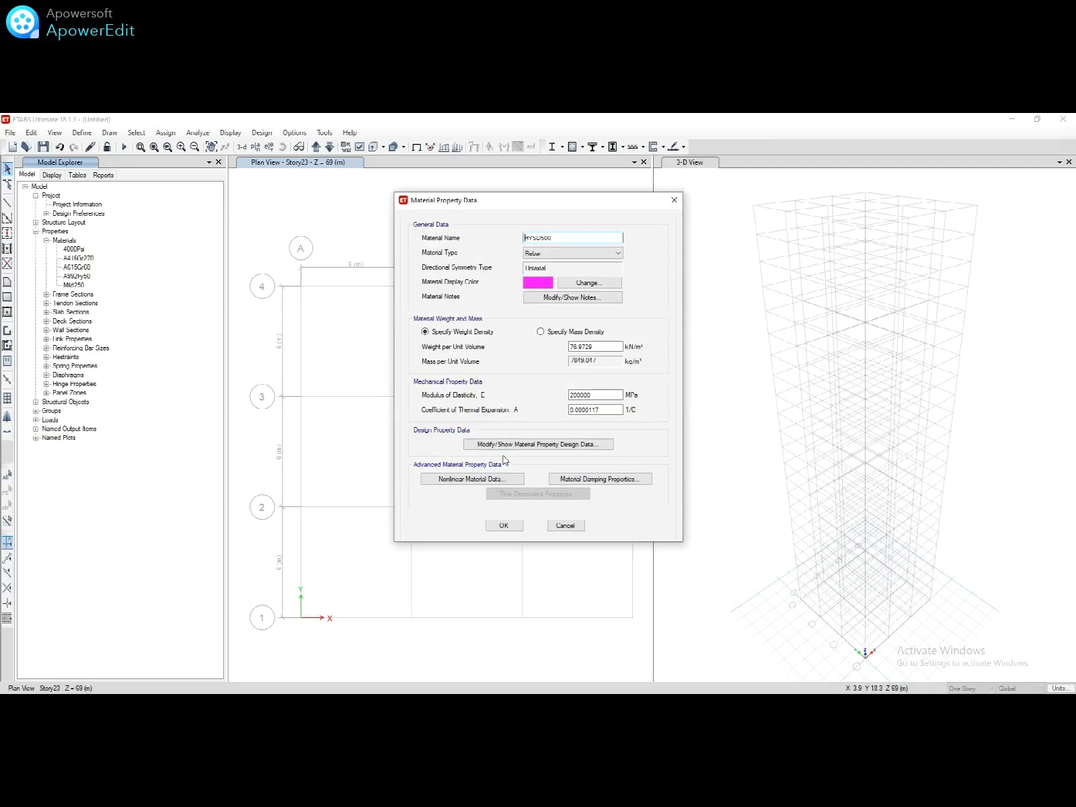
left_click(505, 523)
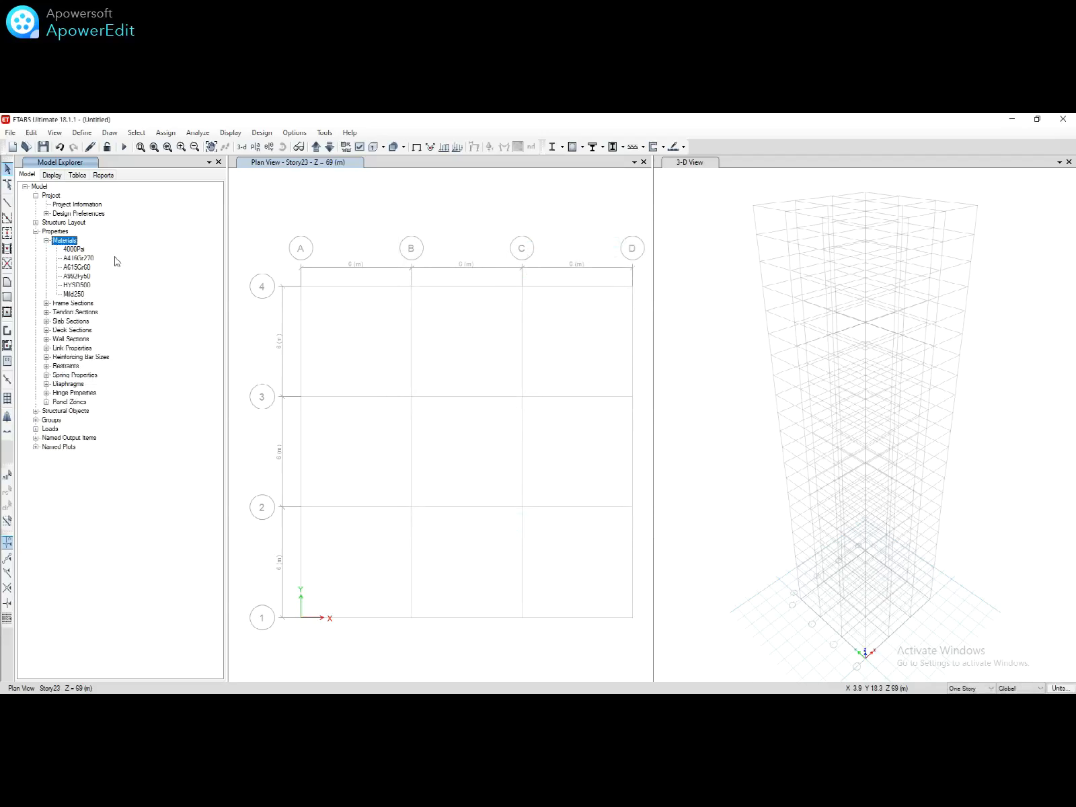
right_click(66, 242)
Step: Define a new Indian concrete material of grade M40 and accept its properties
left_click(90, 251)
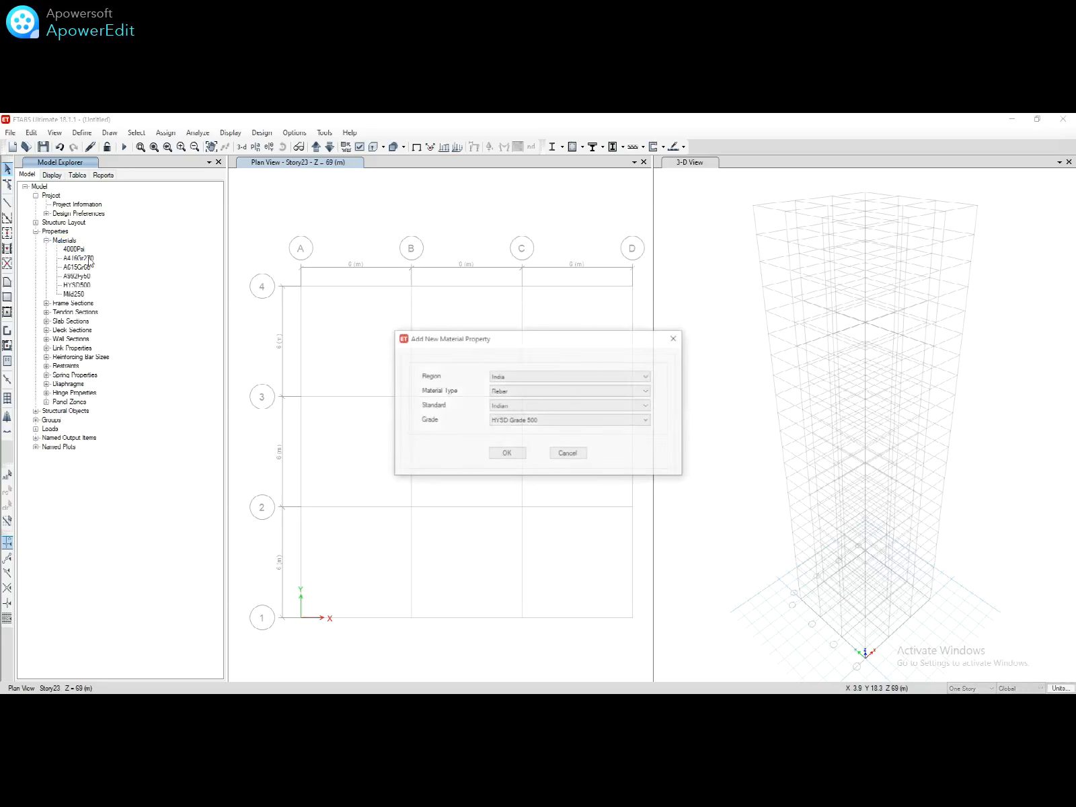
left_click(517, 391)
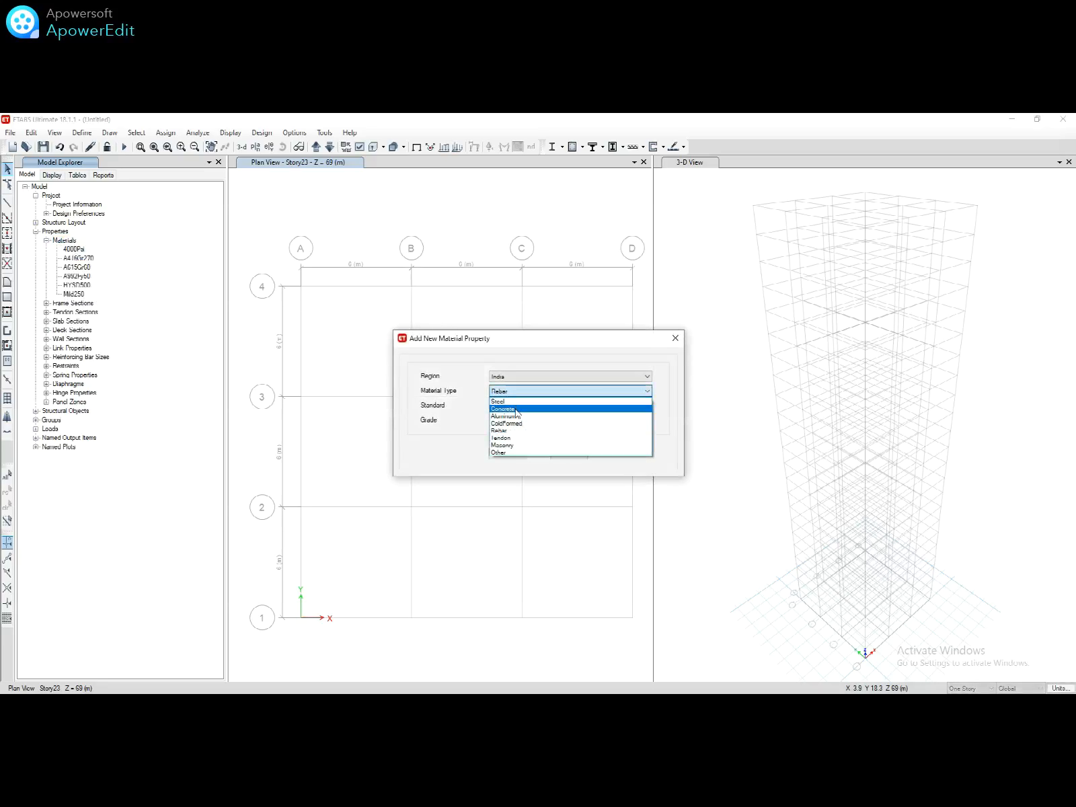
left_click(516, 410)
left_click(517, 421)
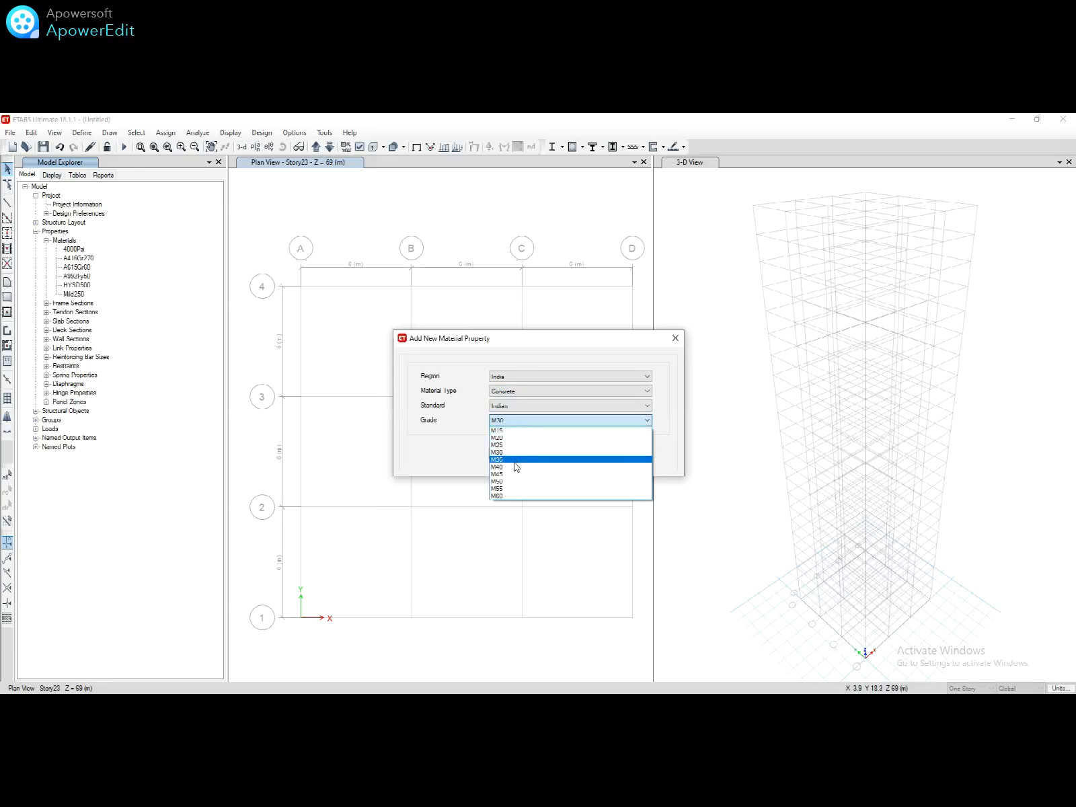
left_click(515, 467)
left_click(505, 453)
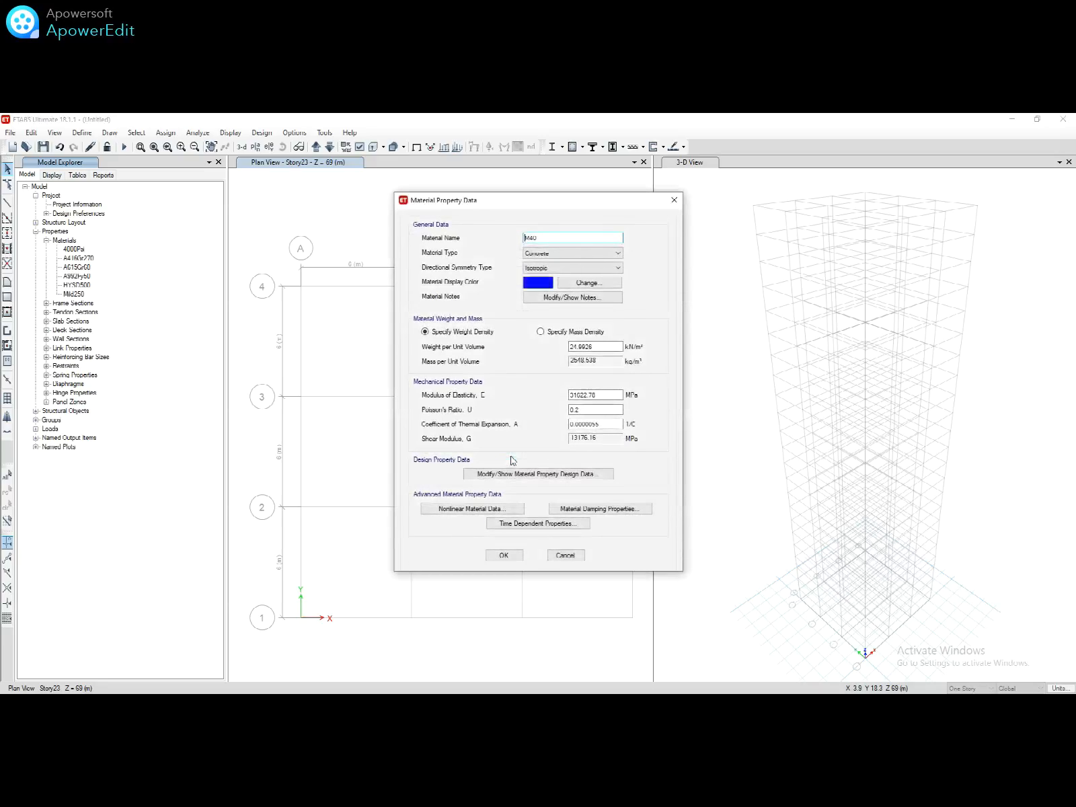
left_click(503, 554)
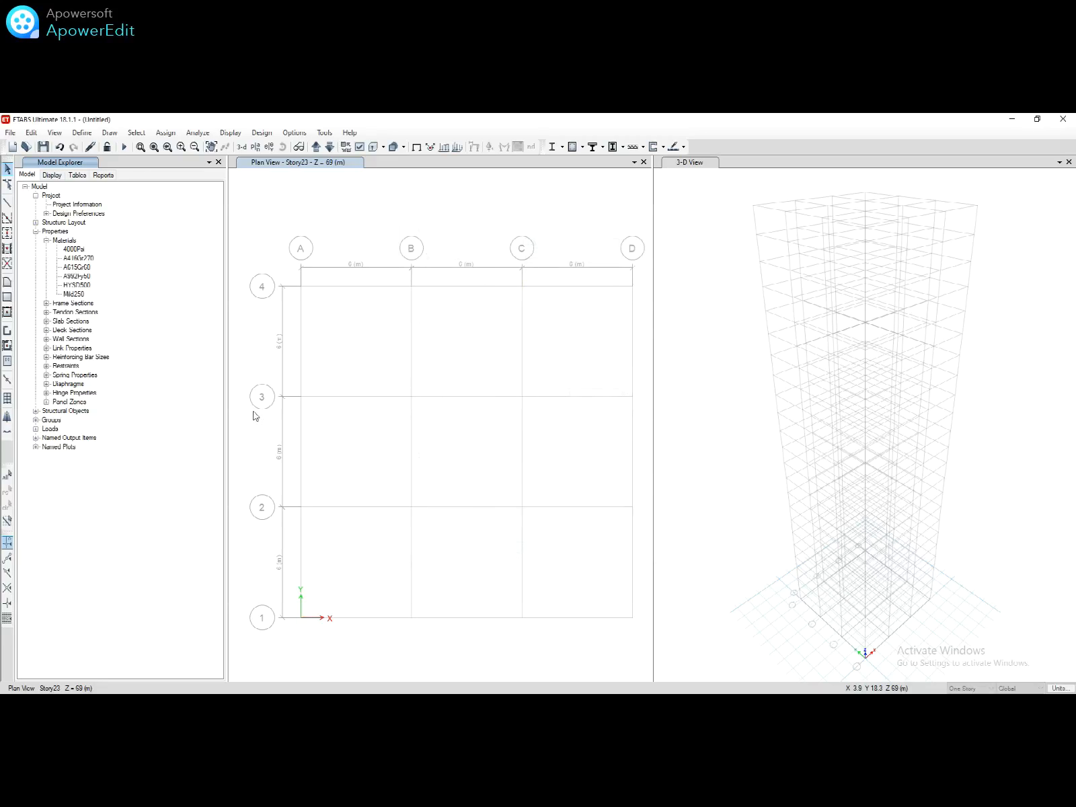
Step: Create concrete rectangular section B 500X300 with depth 500 and width 300
left_click(46, 312)
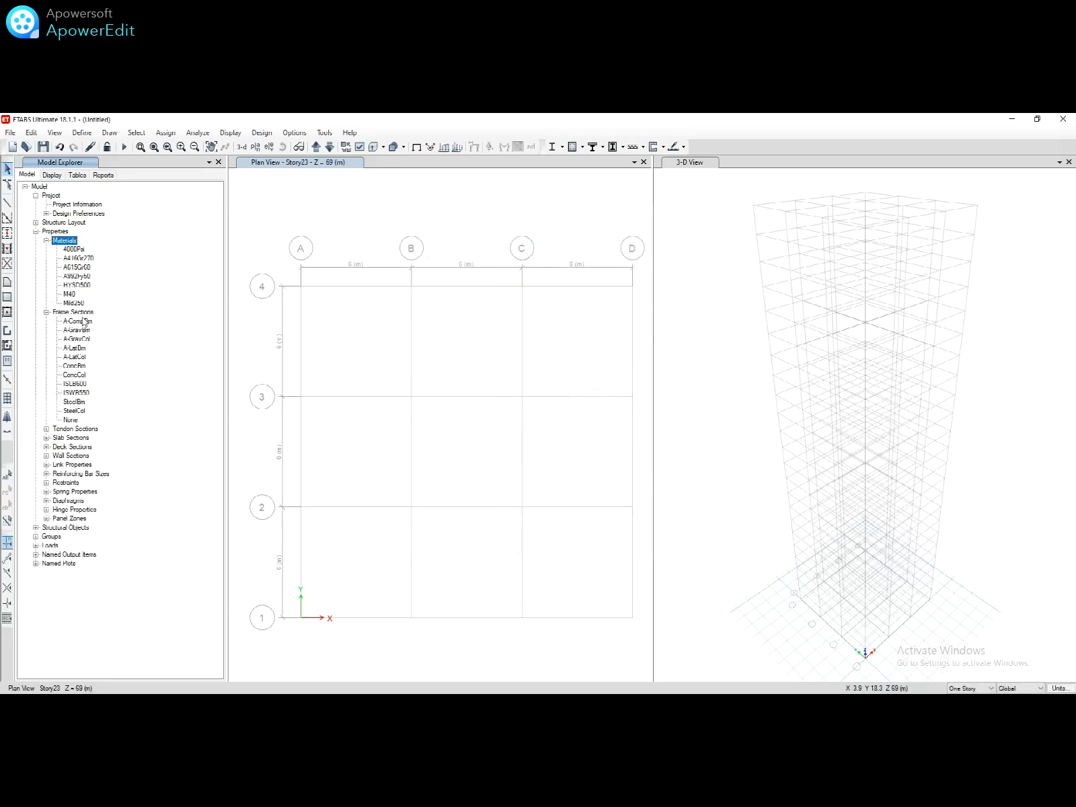
left_click(82, 314)
right_click(84, 318)
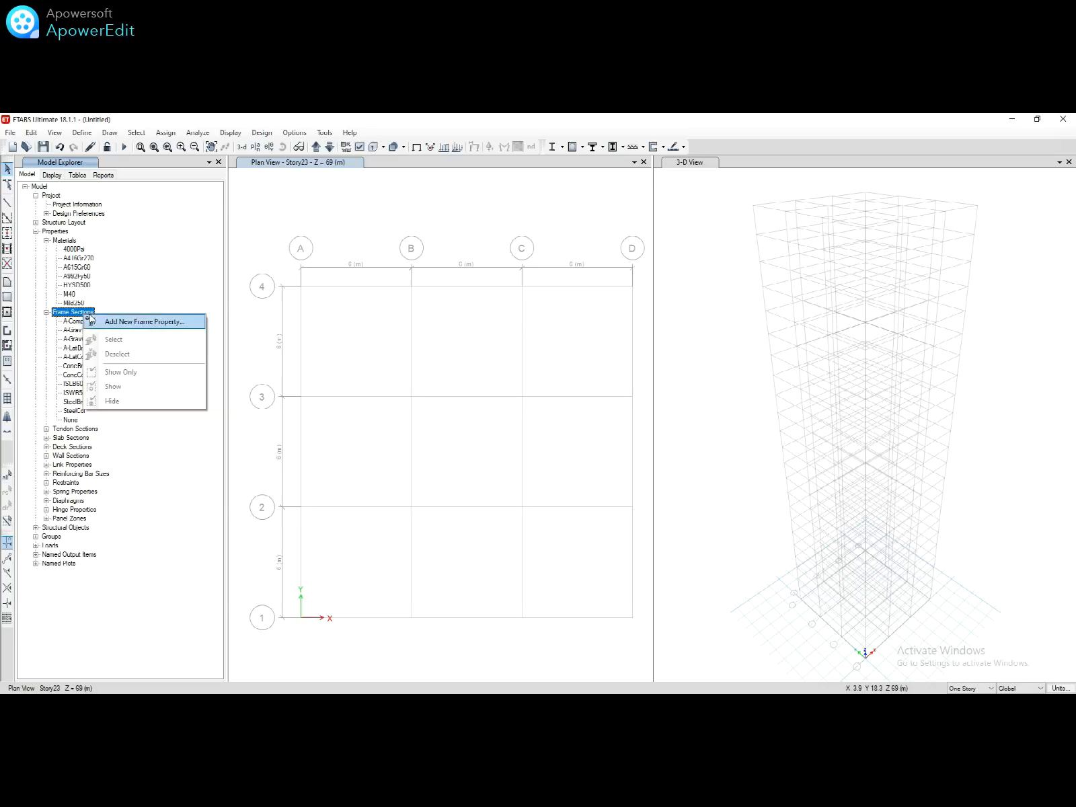
left_click(108, 320)
left_click(340, 372)
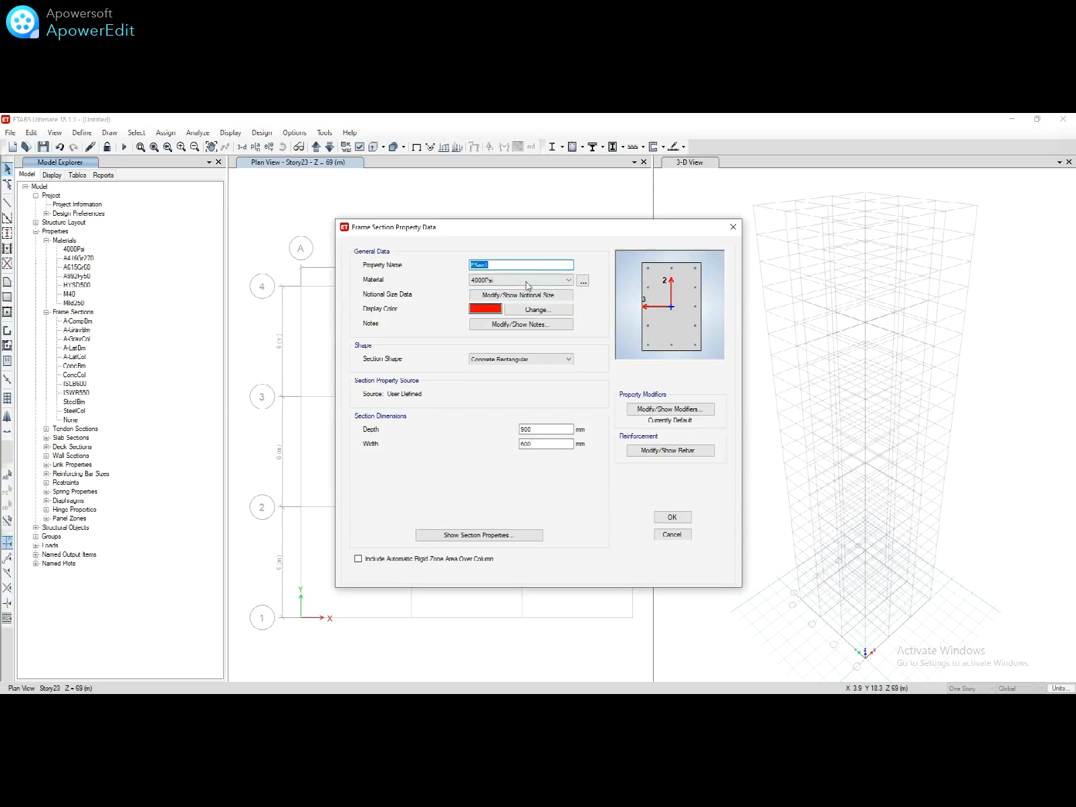
type("R")
double_click(557, 430)
double_click(558, 444)
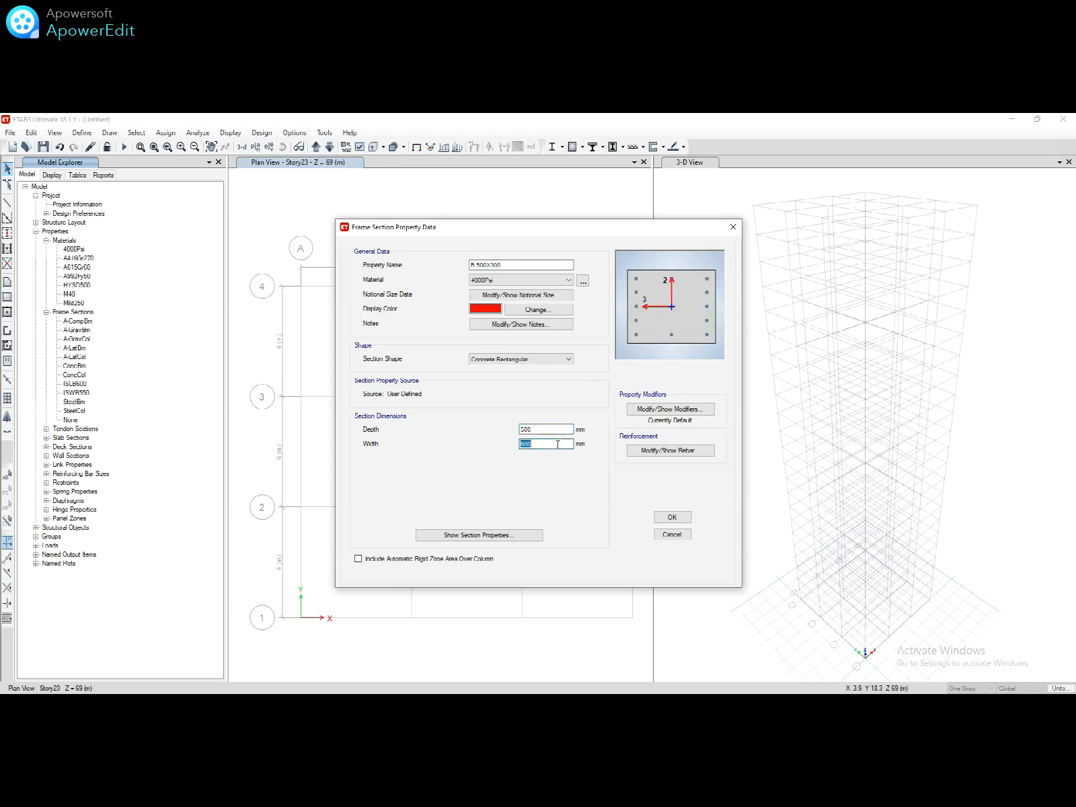
Step: Set its rebar to beam design with HYSD500 longitudinal bars and Mild250 ties, then save
left_click(638, 450)
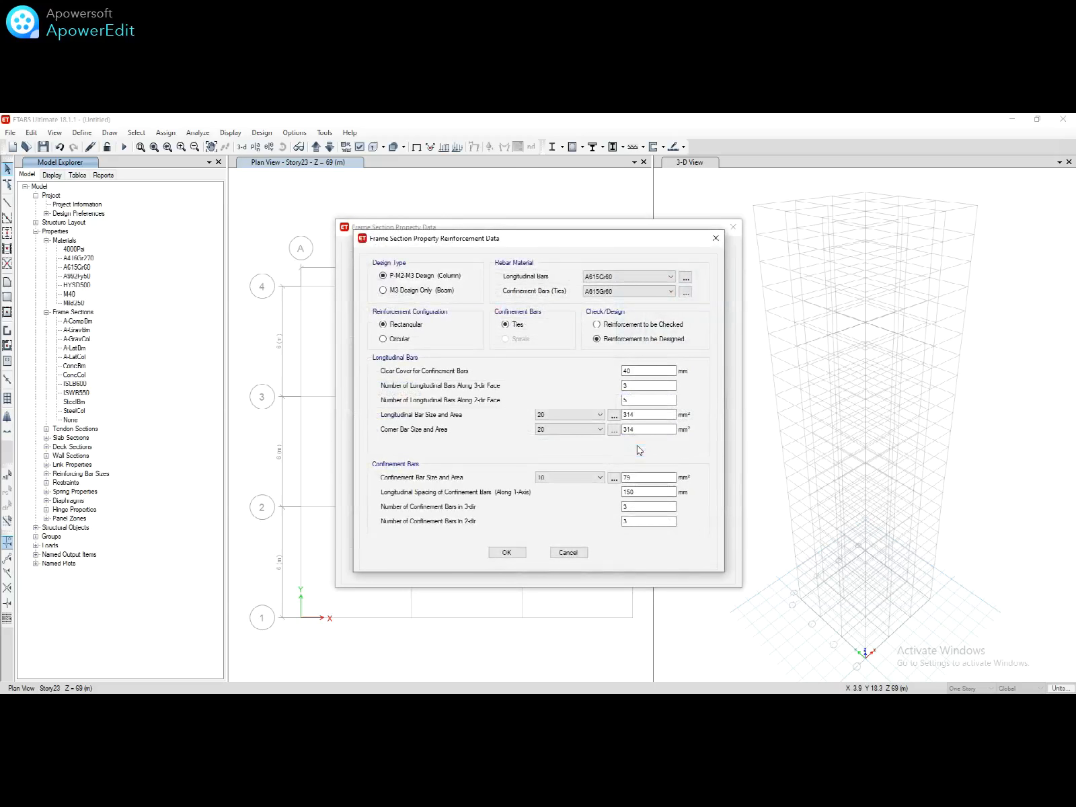
left_click(446, 291)
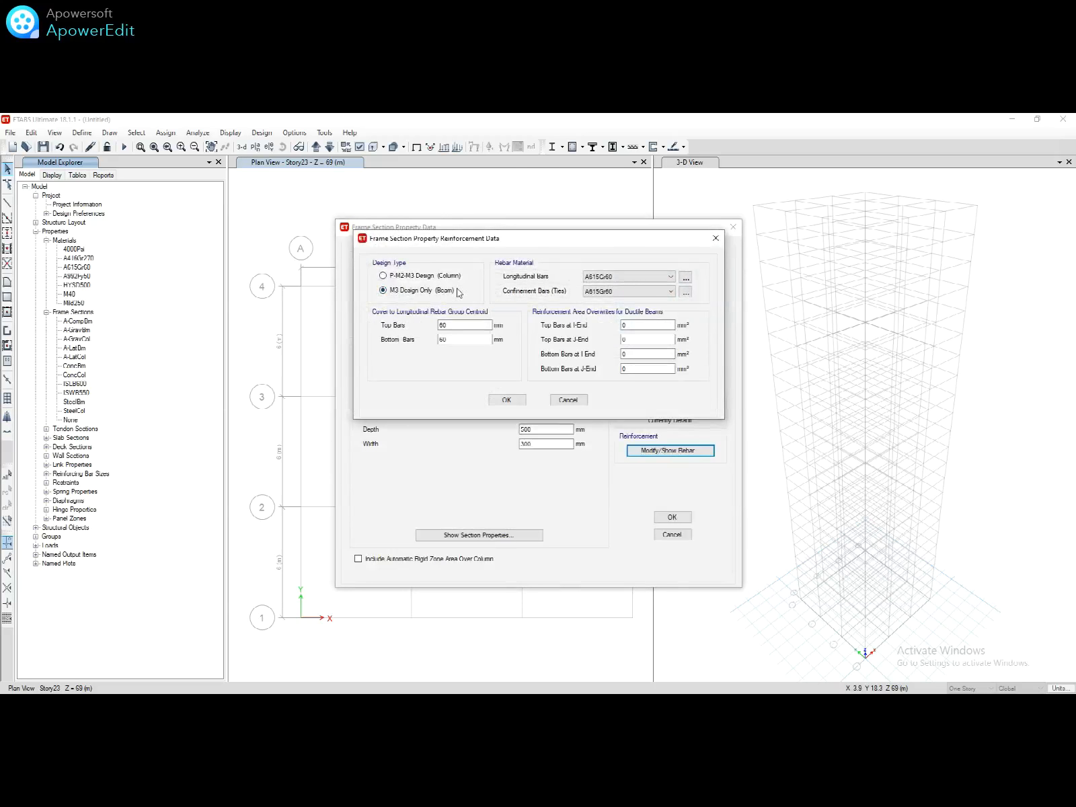
left_click(613, 277)
left_click(611, 294)
left_click(611, 278)
left_click(611, 303)
left_click(612, 291)
left_click(613, 309)
left_click(508, 401)
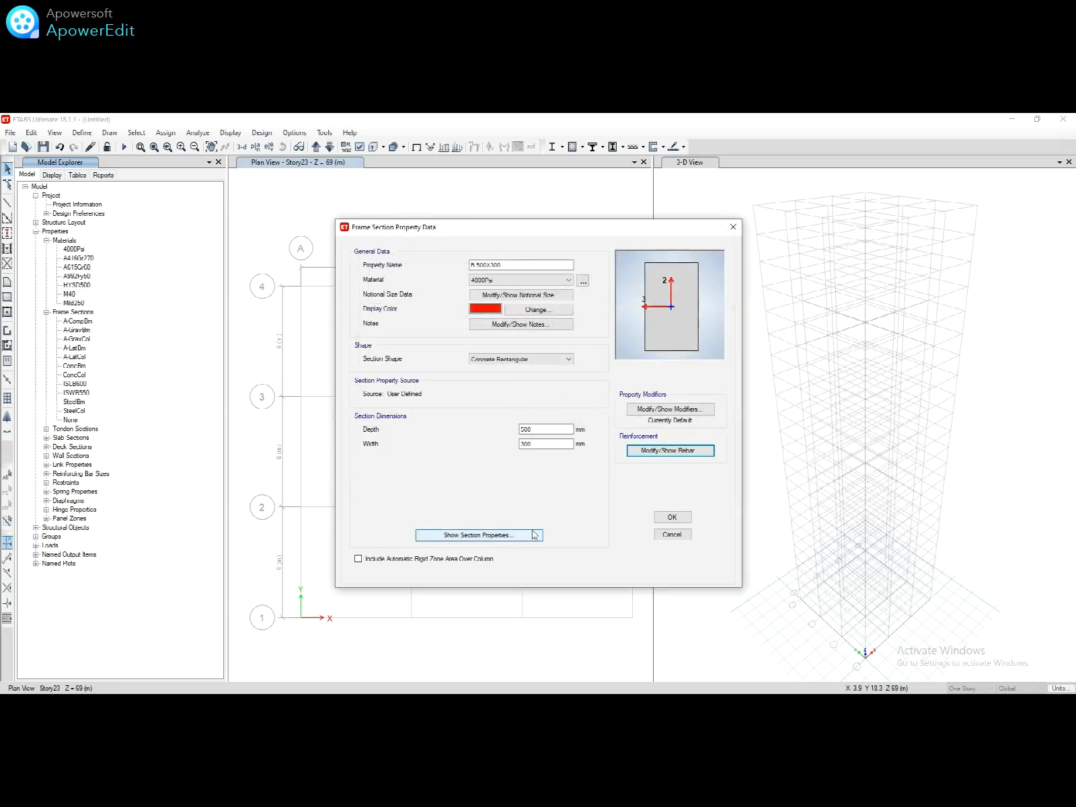
left_click(672, 517)
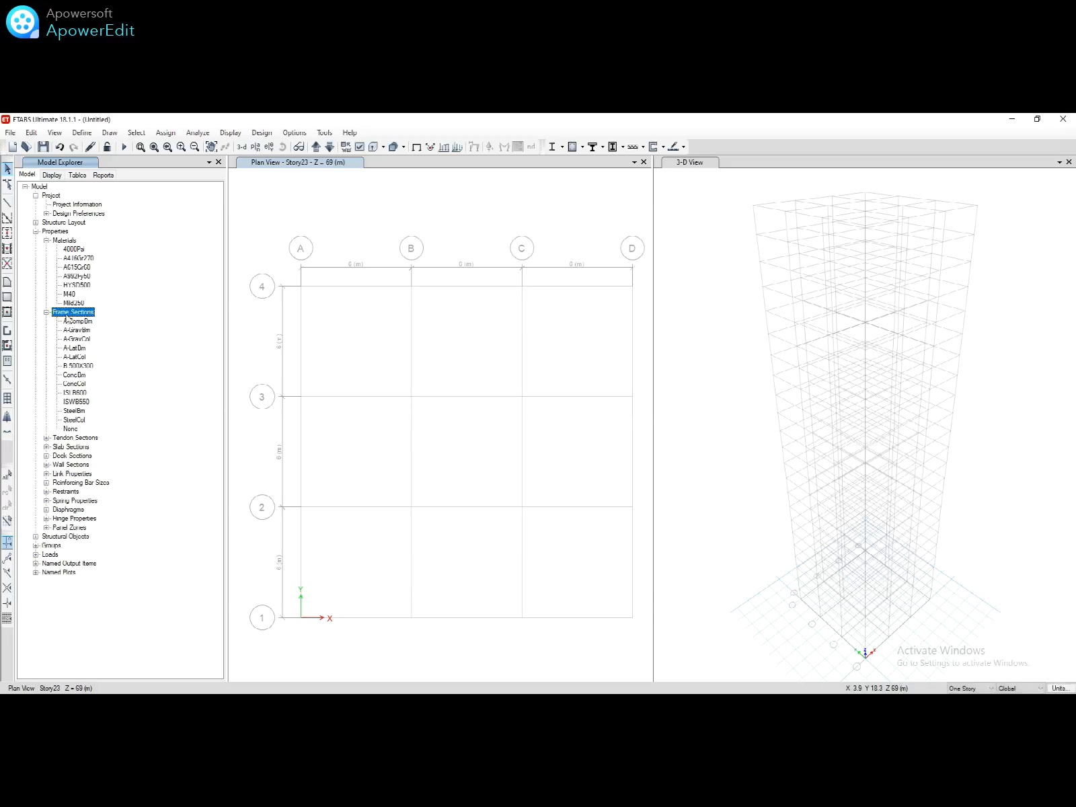
Step: Copy B 500X300 as B 550X350 with depth 550 and width 350
left_click(84, 366)
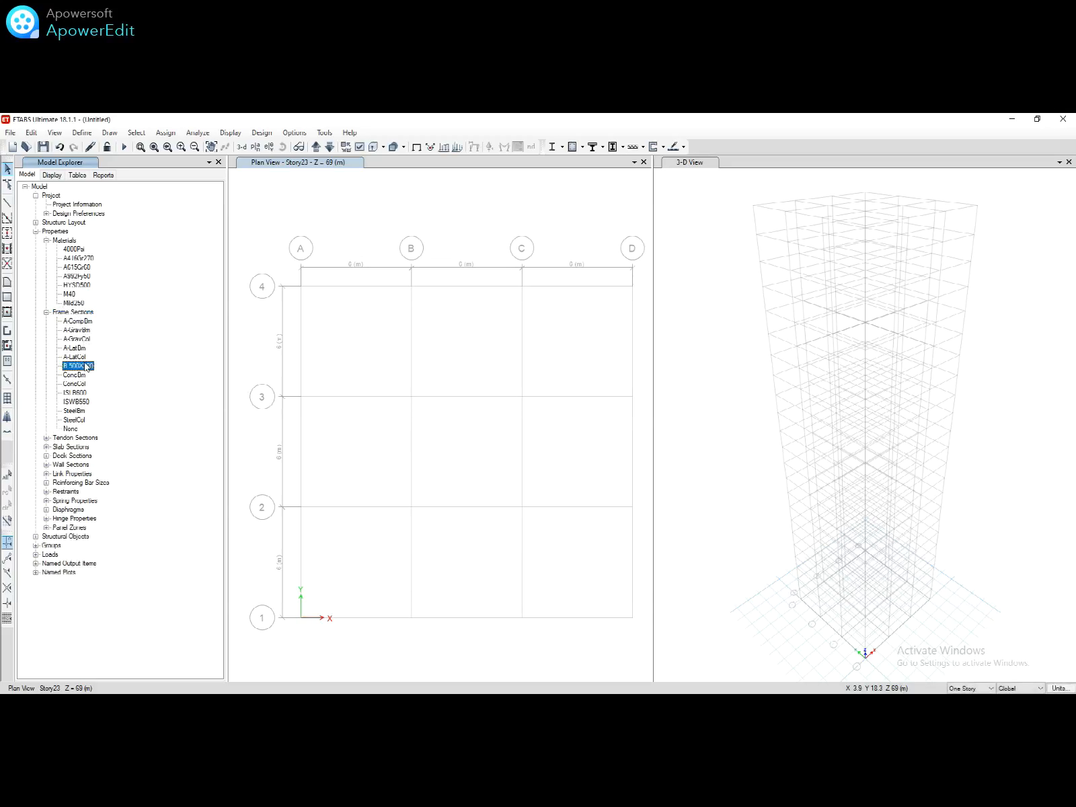
right_click(86, 368)
left_click(101, 370)
type("B 550X350")
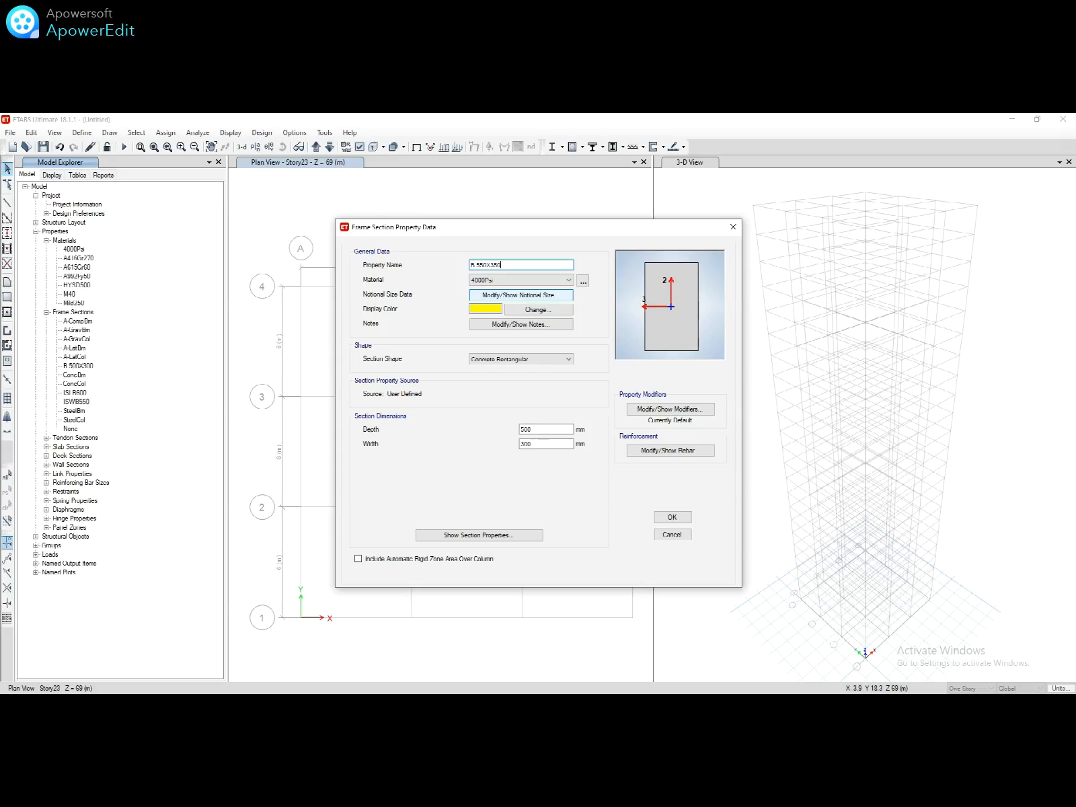
left_click(533, 430)
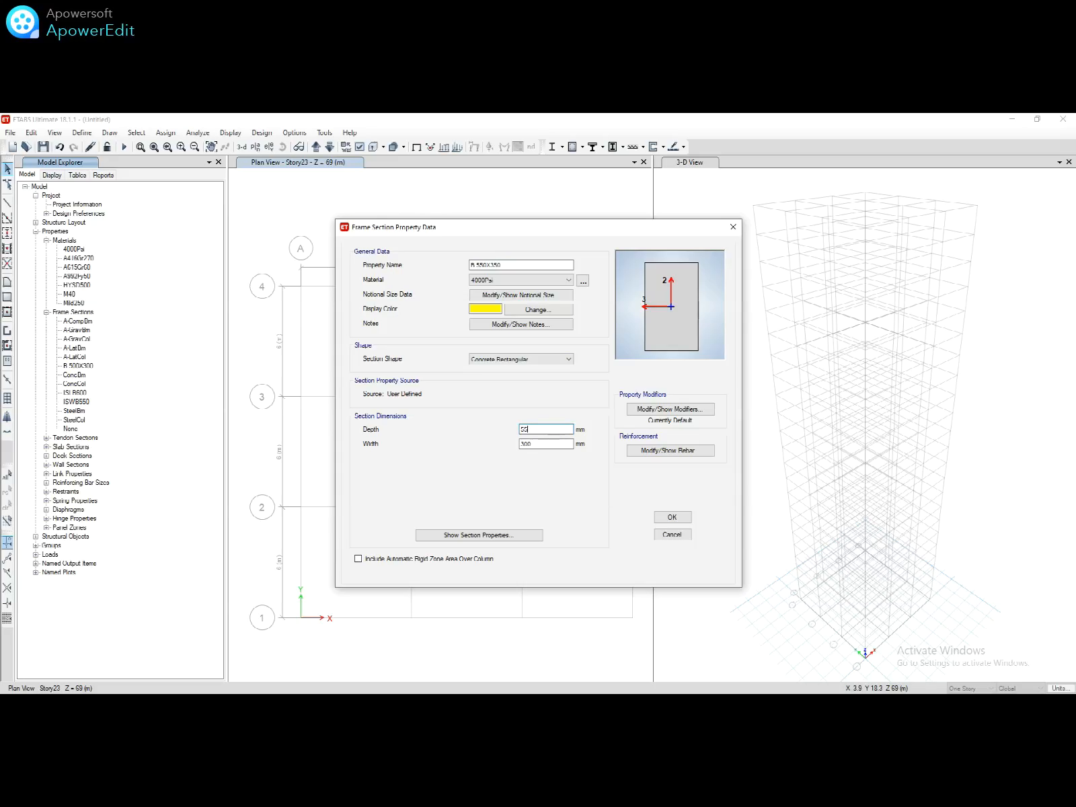
left_click(539, 444)
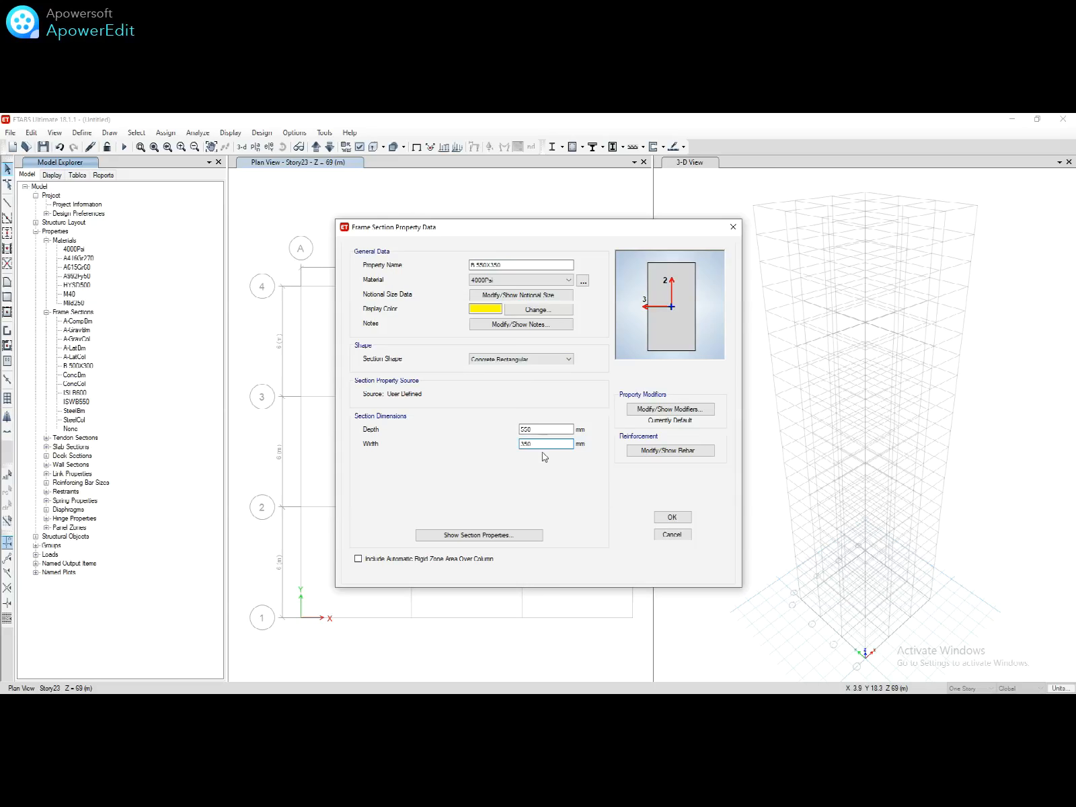
left_click(683, 521)
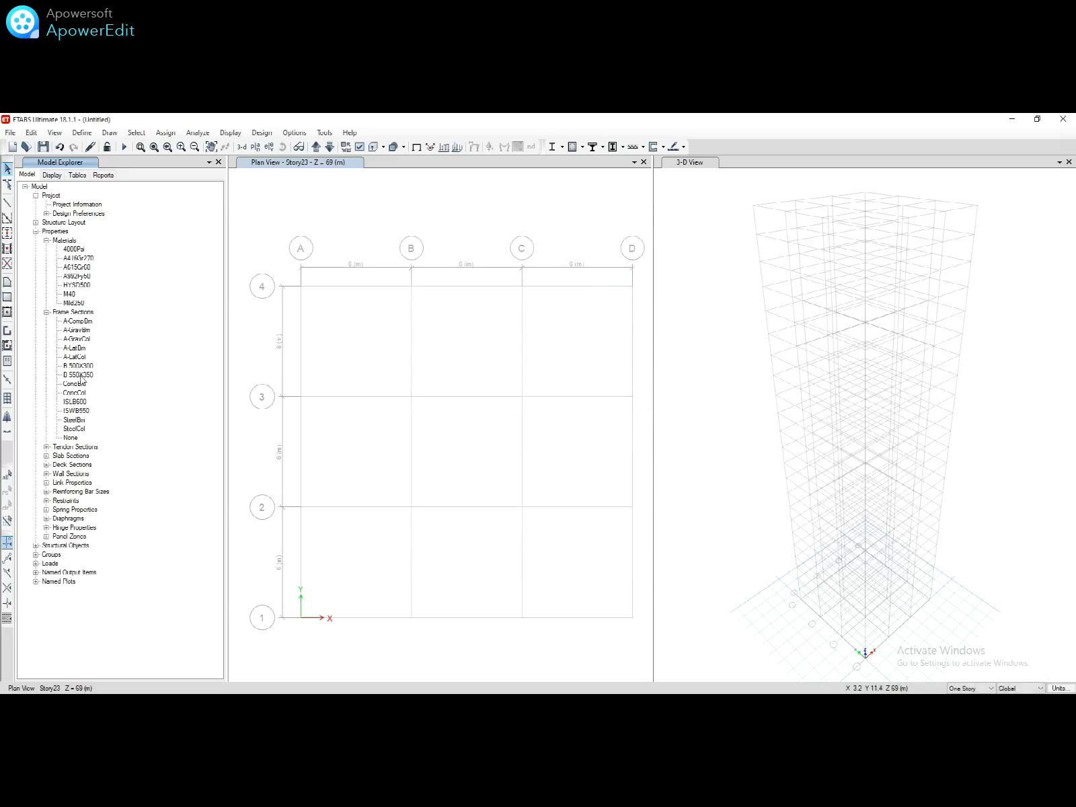
right_click(80, 376)
Step: Copy B 550X350 as B 600X400 in M40 concrete, depth 600 and width 400
left_click(97, 380)
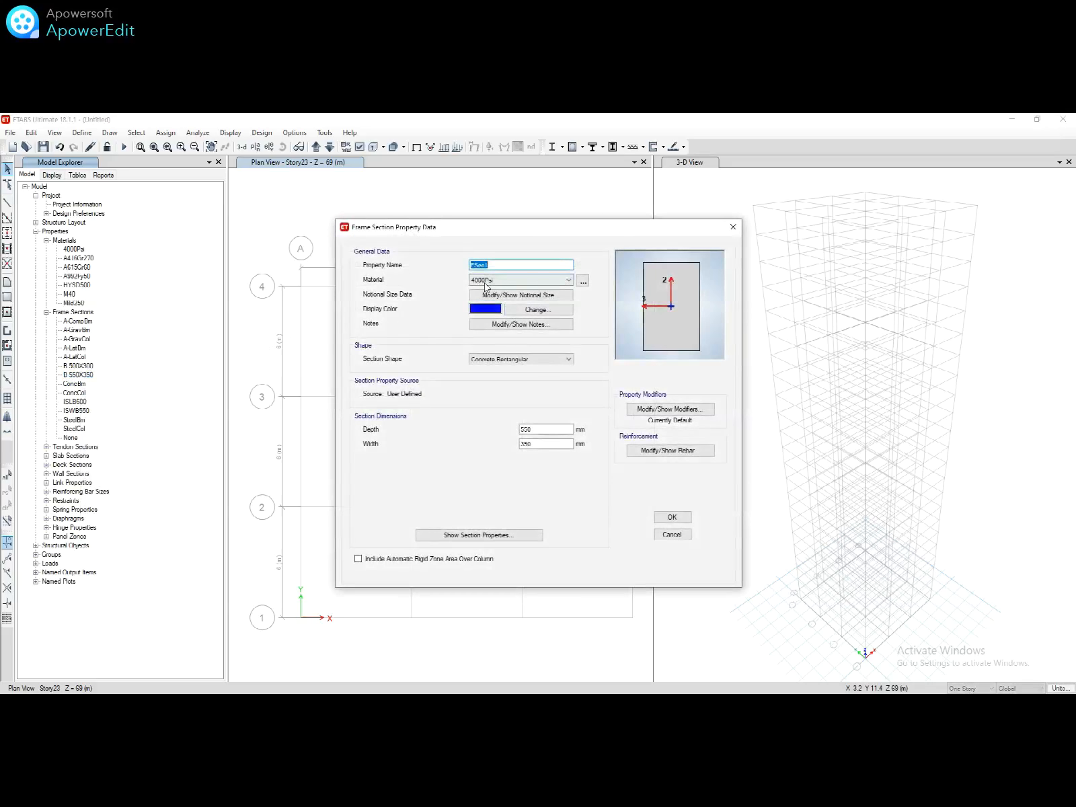
left_click(485, 283)
left_click(498, 329)
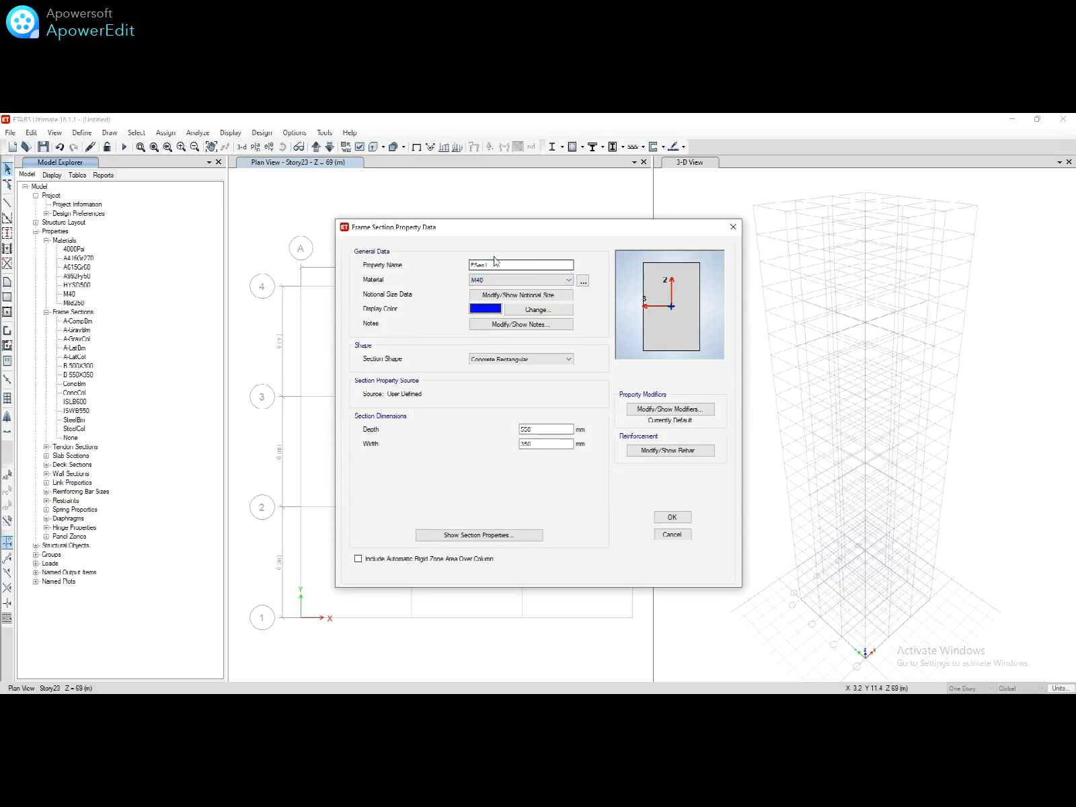
double_click(492, 264)
type("B 600X400")
double_click(543, 430)
type("600")
double_click(535, 444)
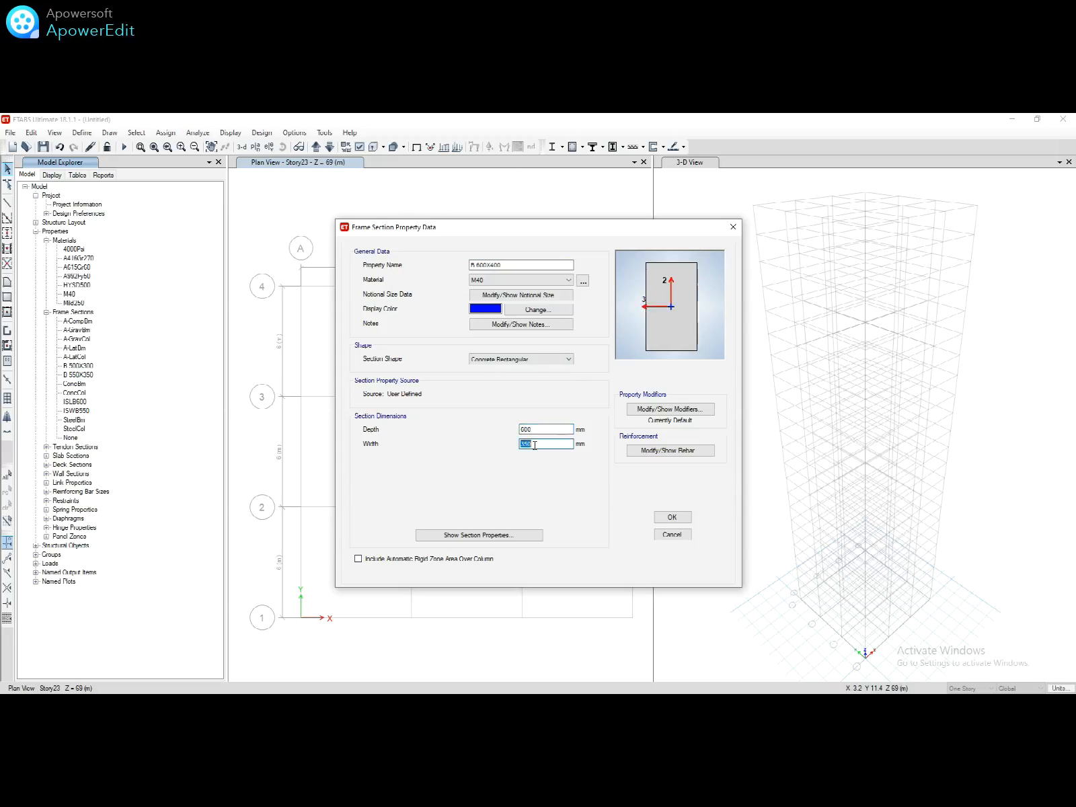
type("400")
left_click(665, 519)
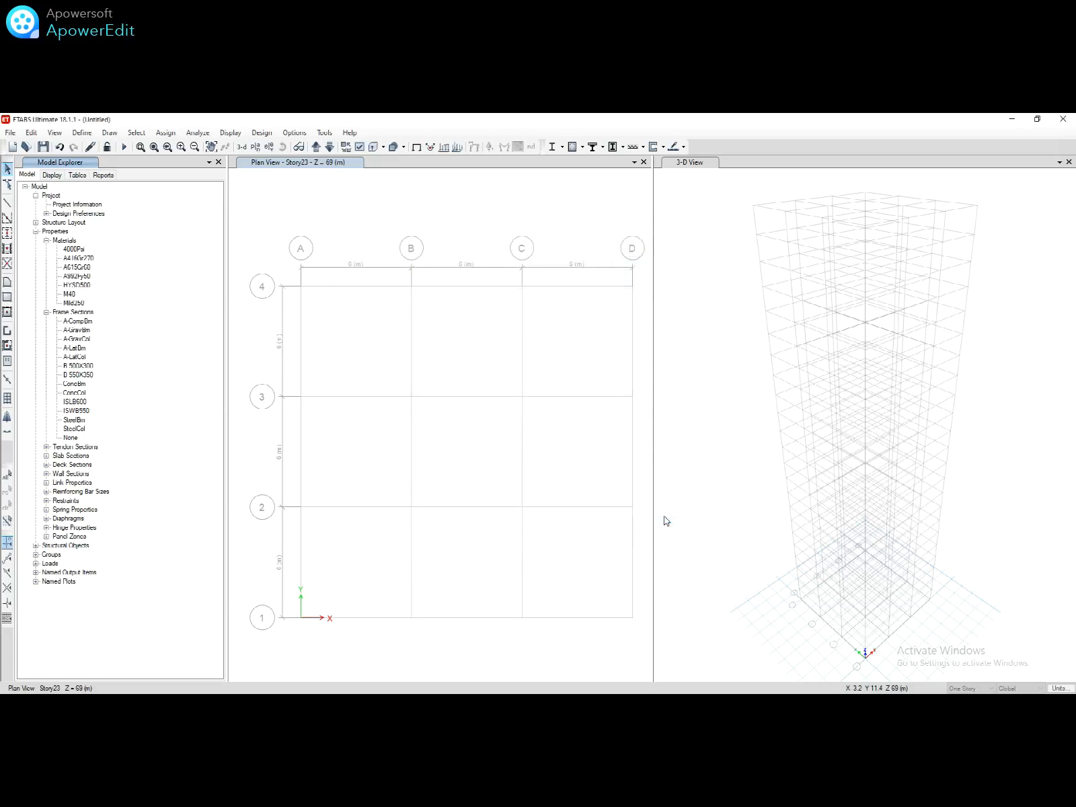
left_click(93, 376)
Step: Change the B 550X350 section's material to M40
double_click(94, 374)
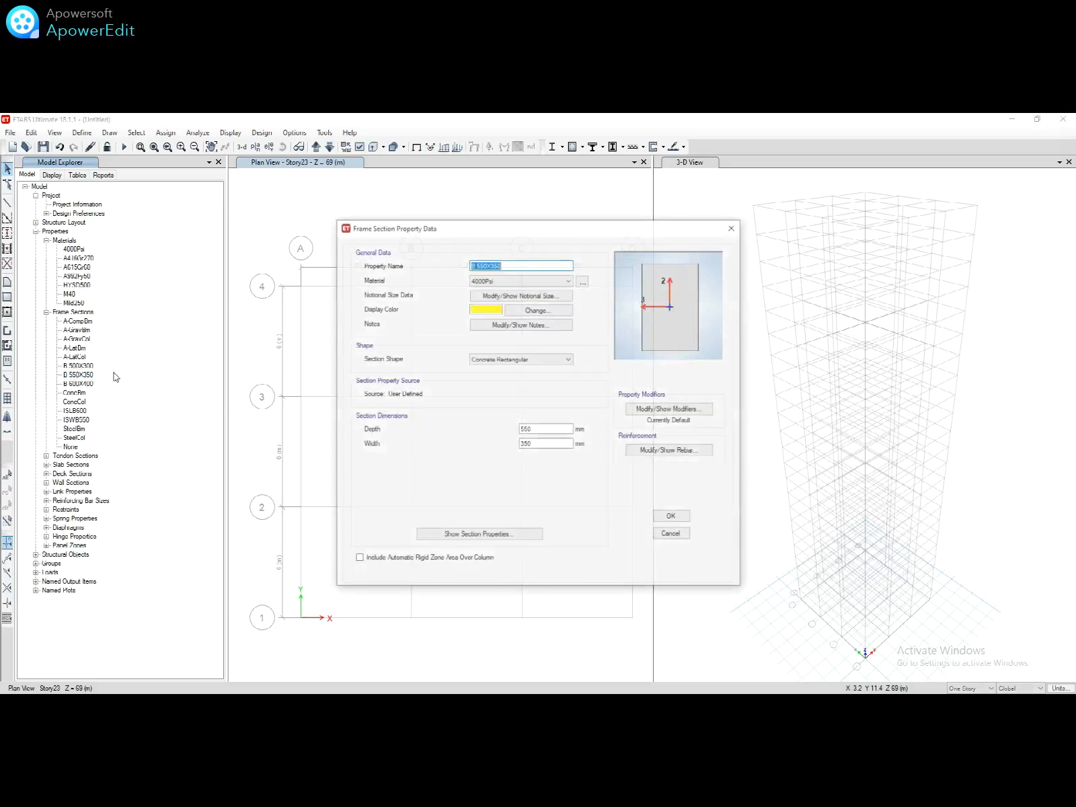
left_click(481, 281)
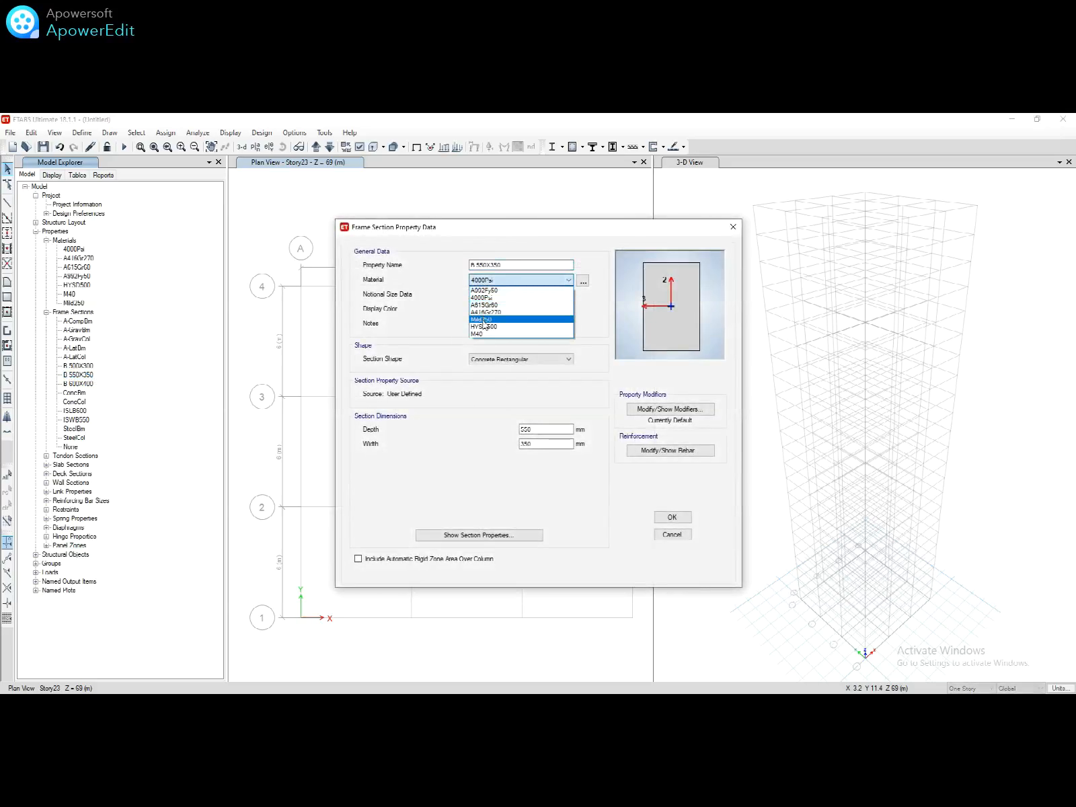
left_click(504, 332)
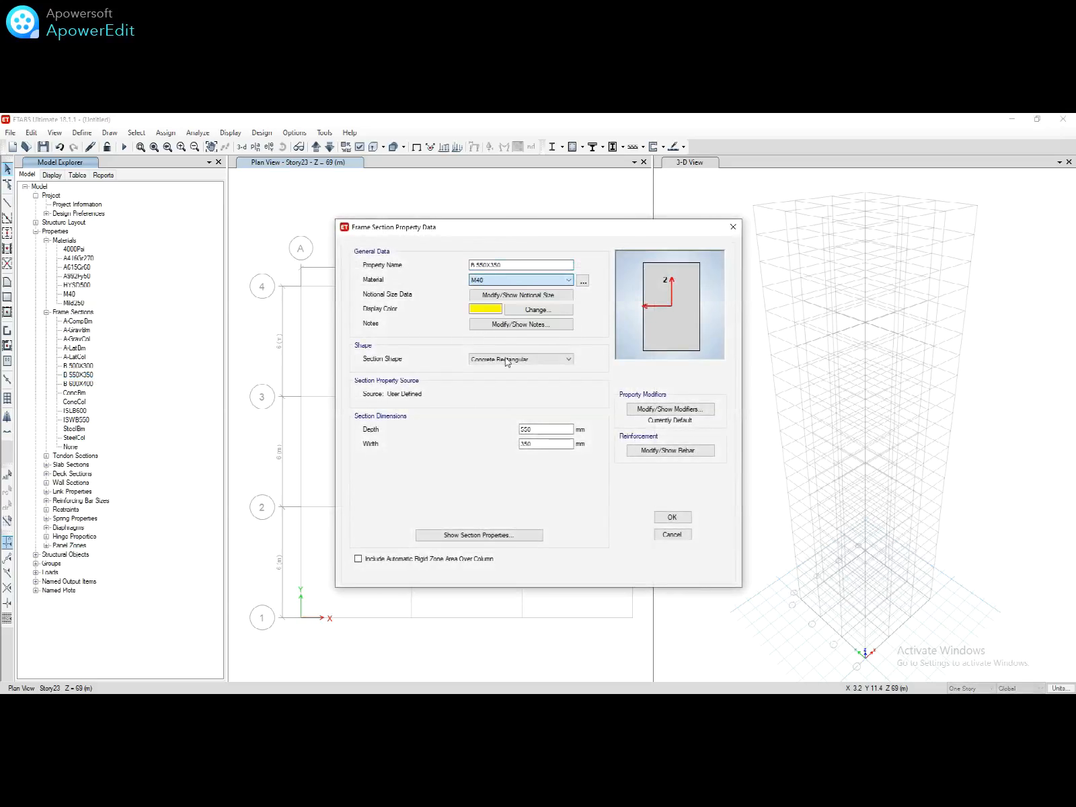
left_click(672, 517)
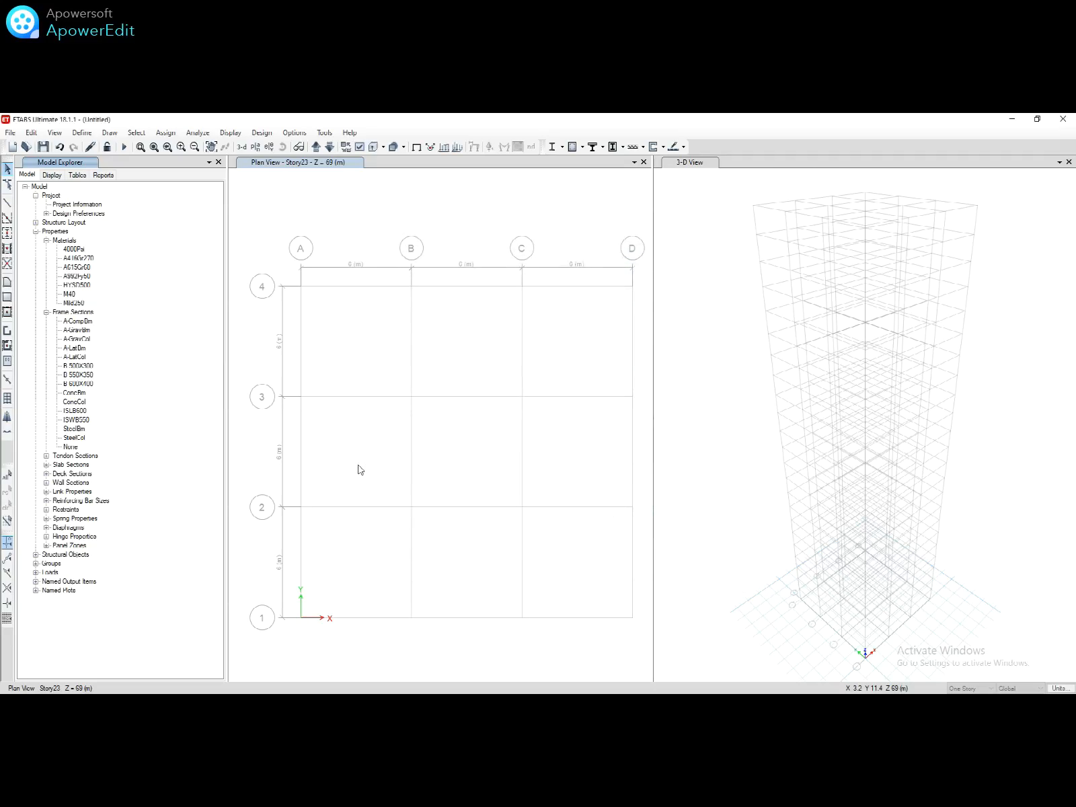
Step: Change the B 500X300 section's material to M40
left_click(87, 367)
double_click(87, 366)
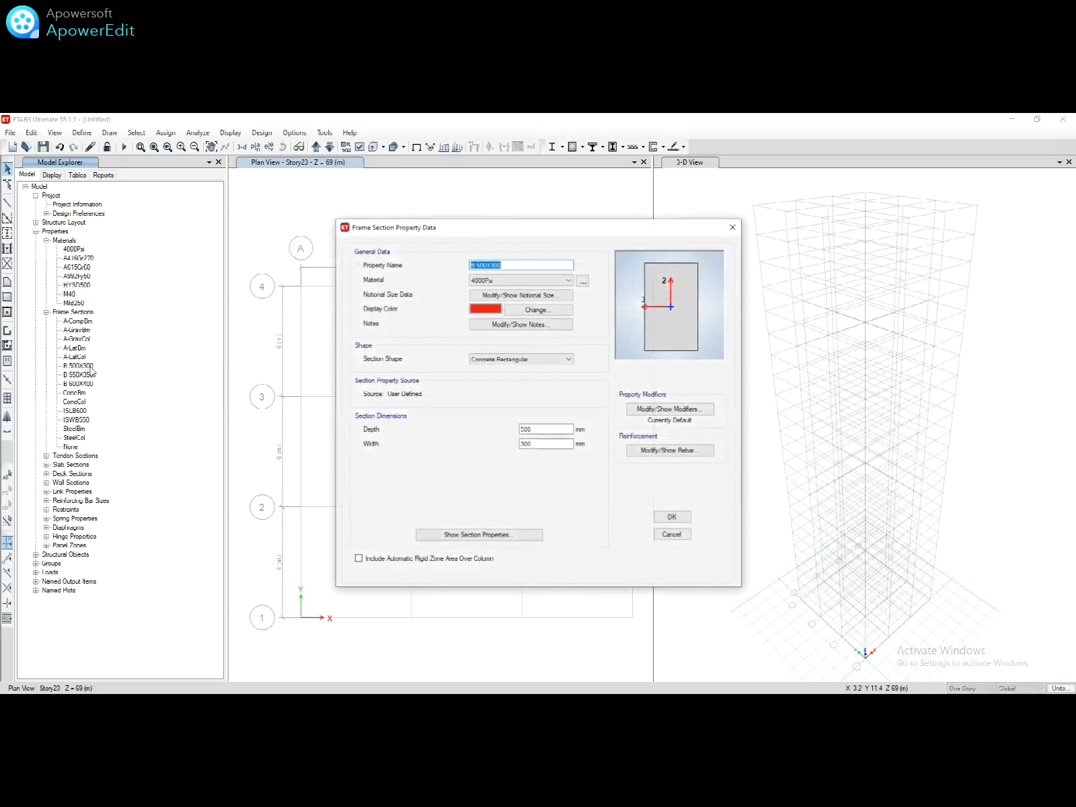
left_click(505, 279)
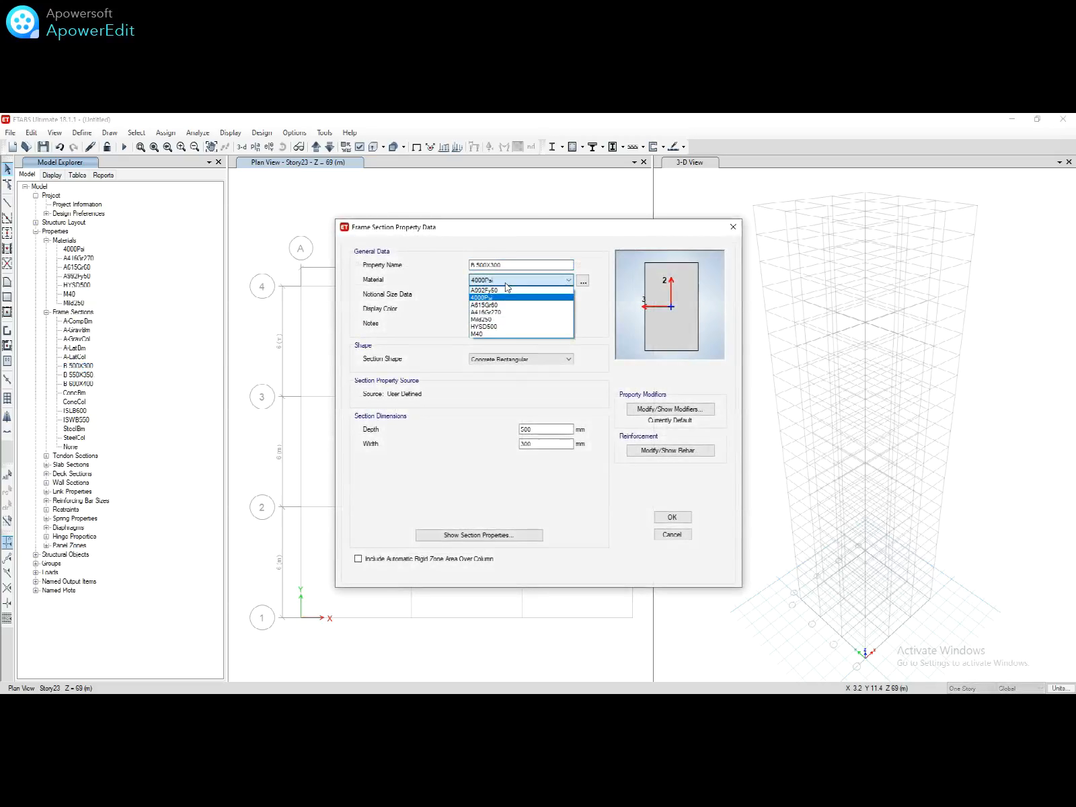
left_click(481, 333)
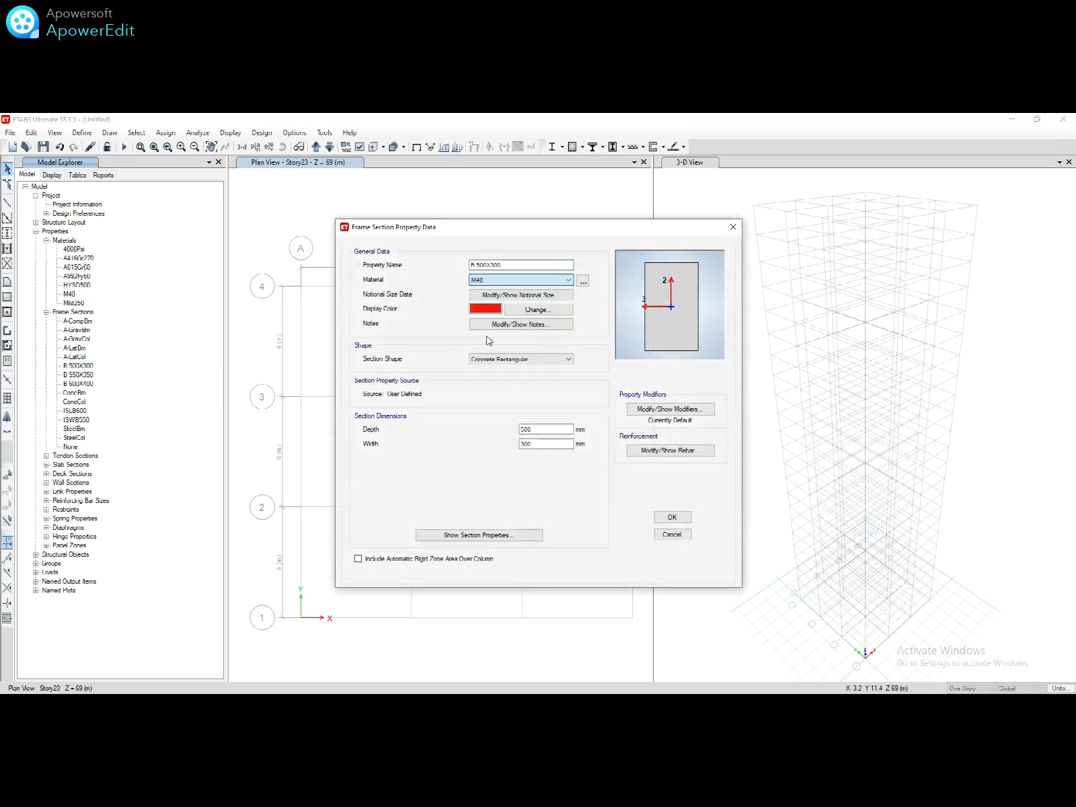
left_click(672, 517)
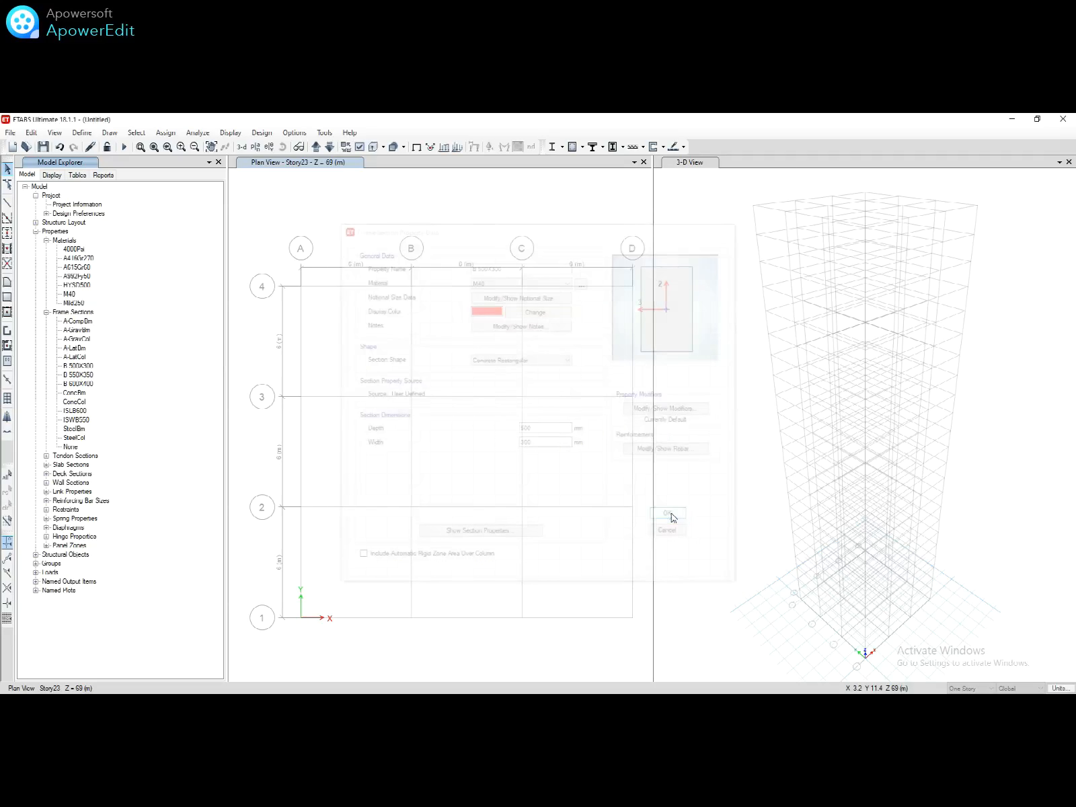
Step: Create concrete auto-select list AUTO BEAM containing B 500X300, B 550X350 and B 600X400
right_click(70, 314)
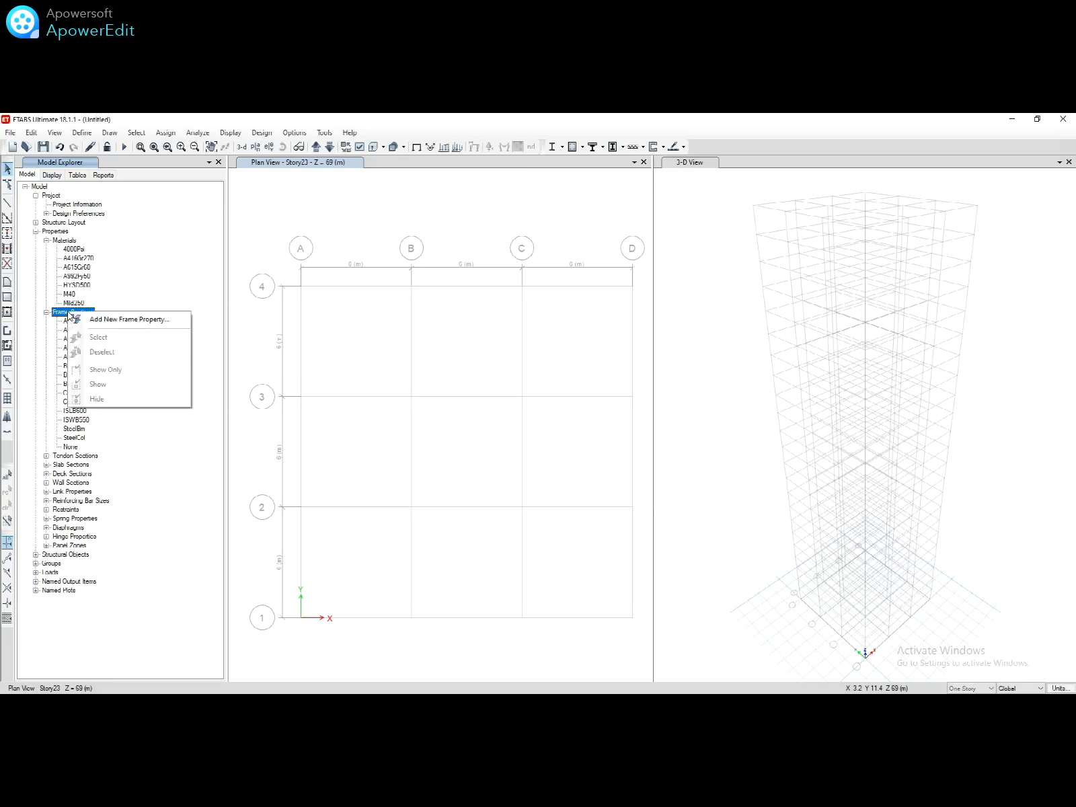
left_click(79, 316)
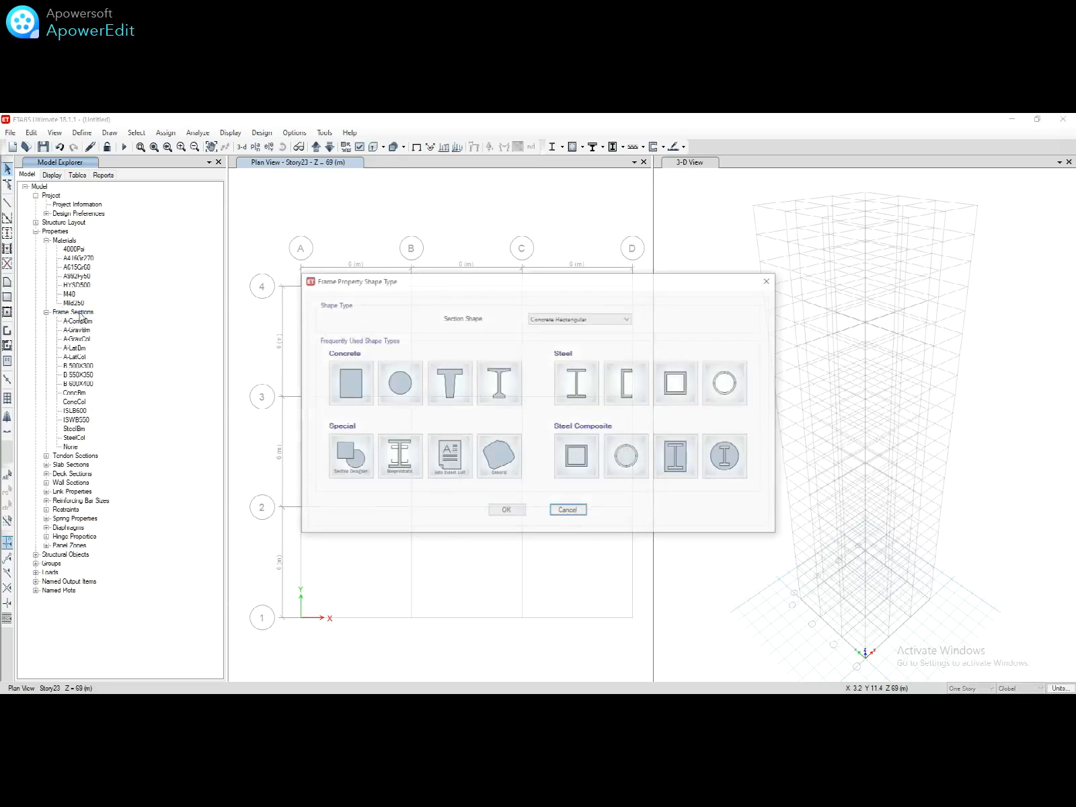
left_click(448, 457)
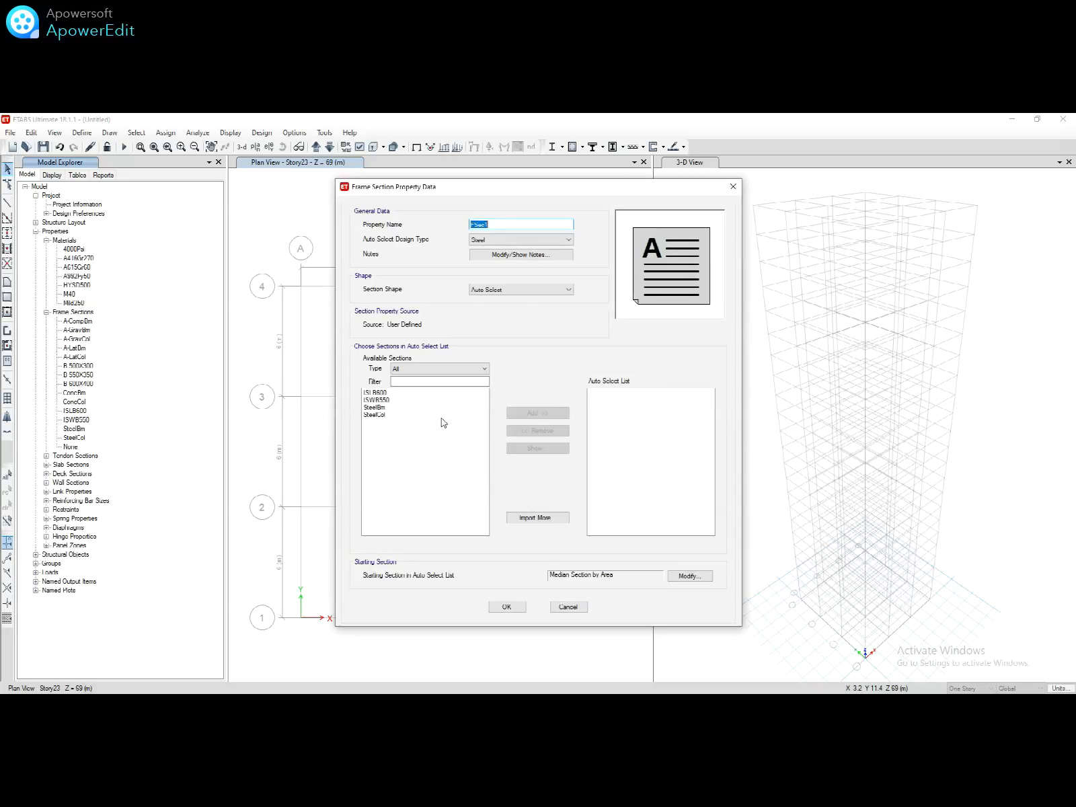
type("AUTO BEAM")
left_click(511, 240)
left_click(509, 258)
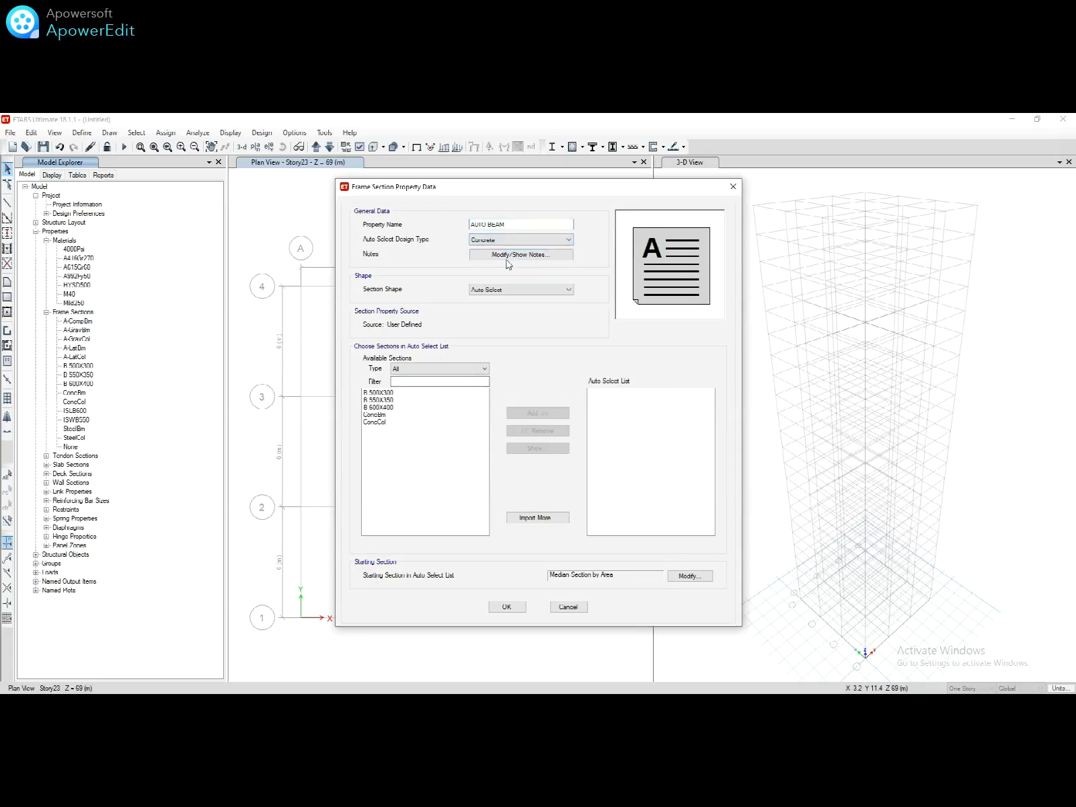
left_click_drag(366, 394, 375, 408)
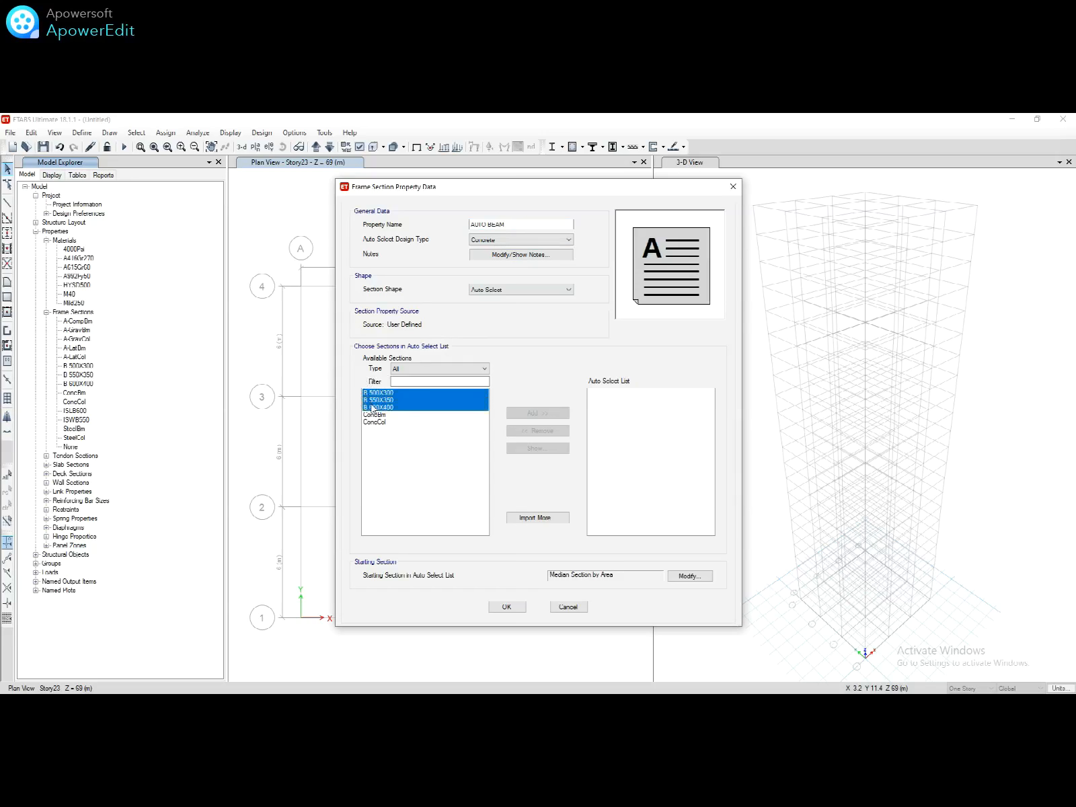
left_click(523, 415)
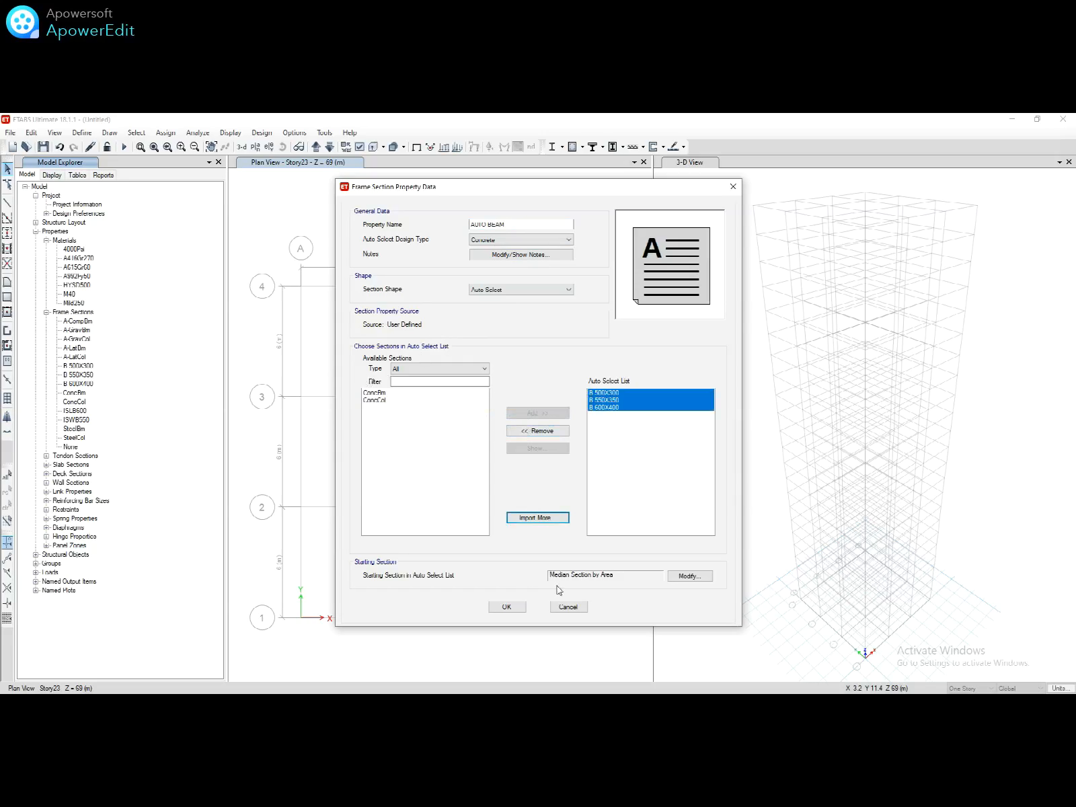
left_click(507, 607)
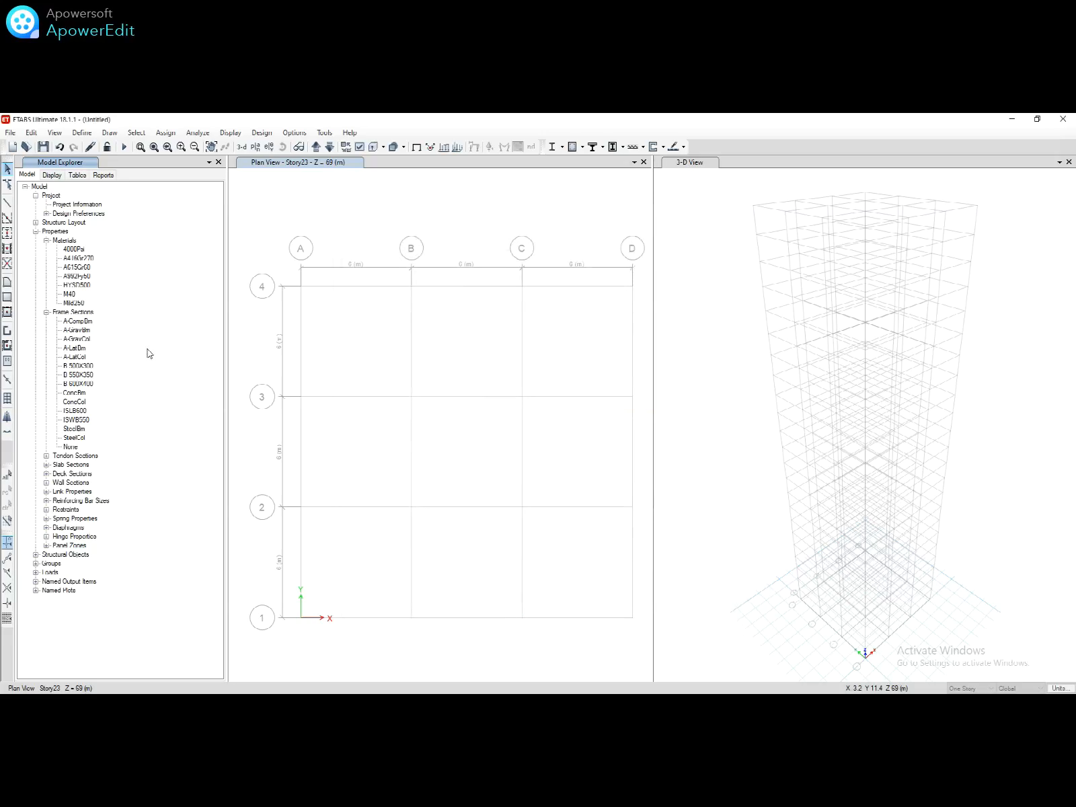
left_click(67, 312)
Step: Add concrete rectangular column section C 500X500, 500 × 500 mm, in M40
right_click(61, 314)
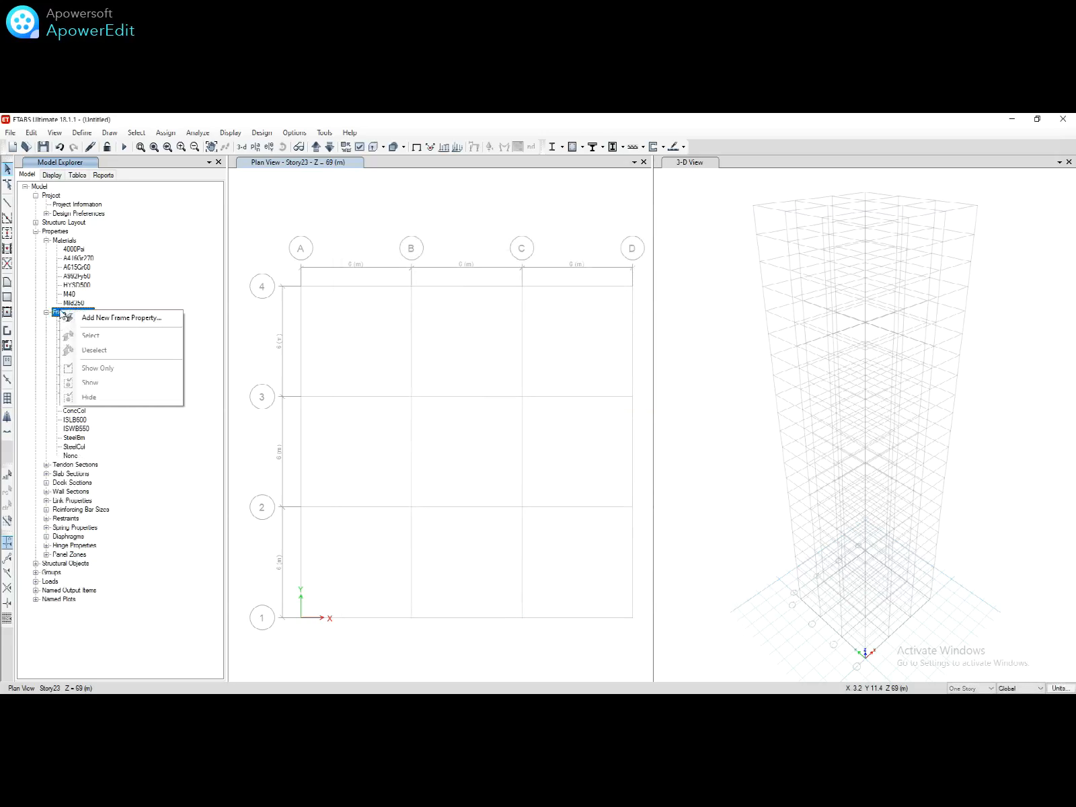
left_click(70, 315)
left_click(359, 377)
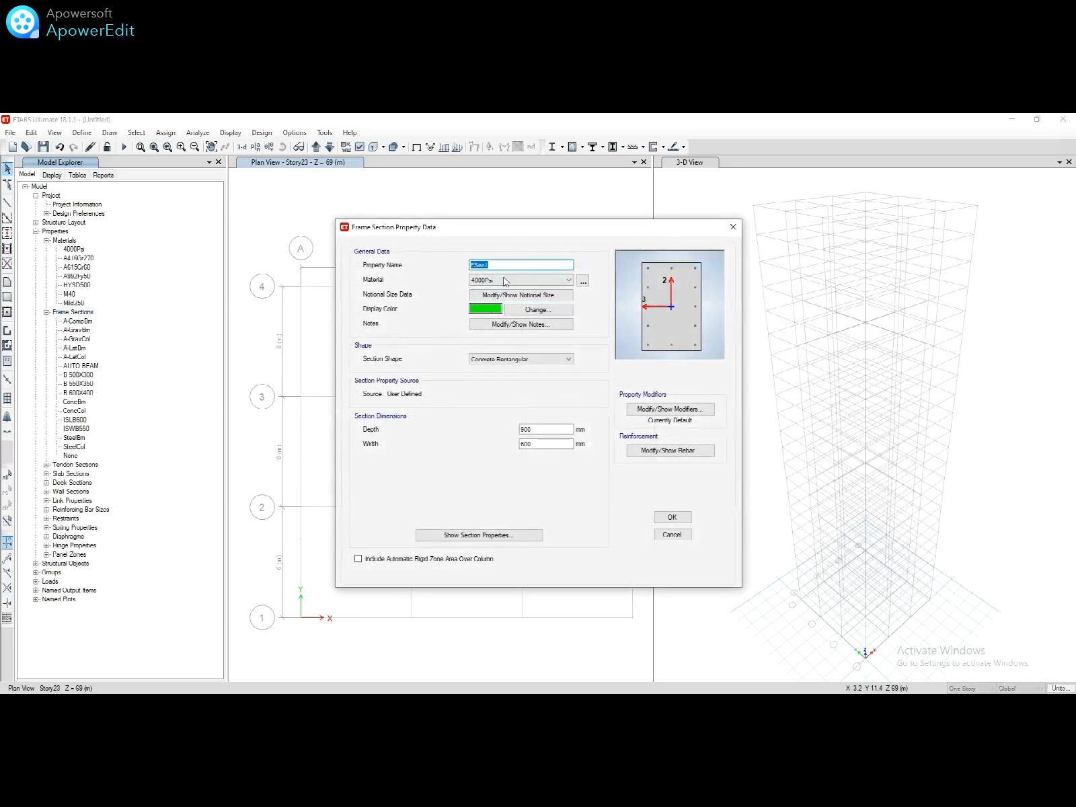
type("C 500X500")
double_click(556, 431)
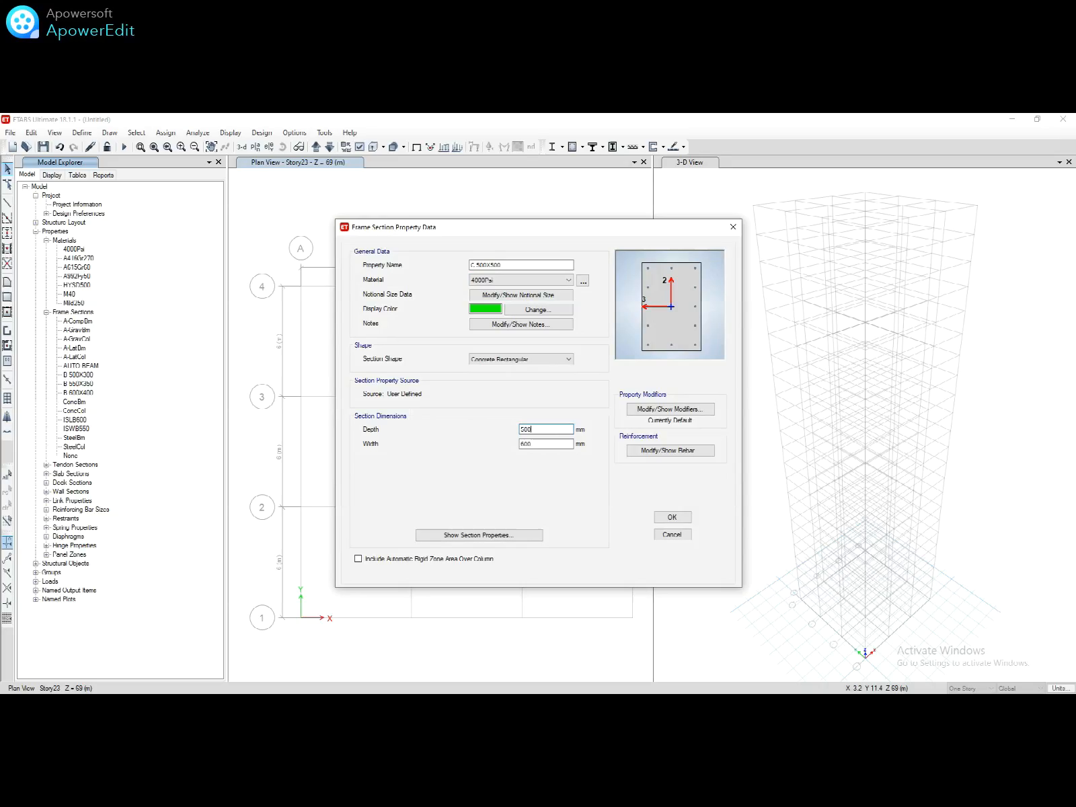
double_click(549, 444)
type("500")
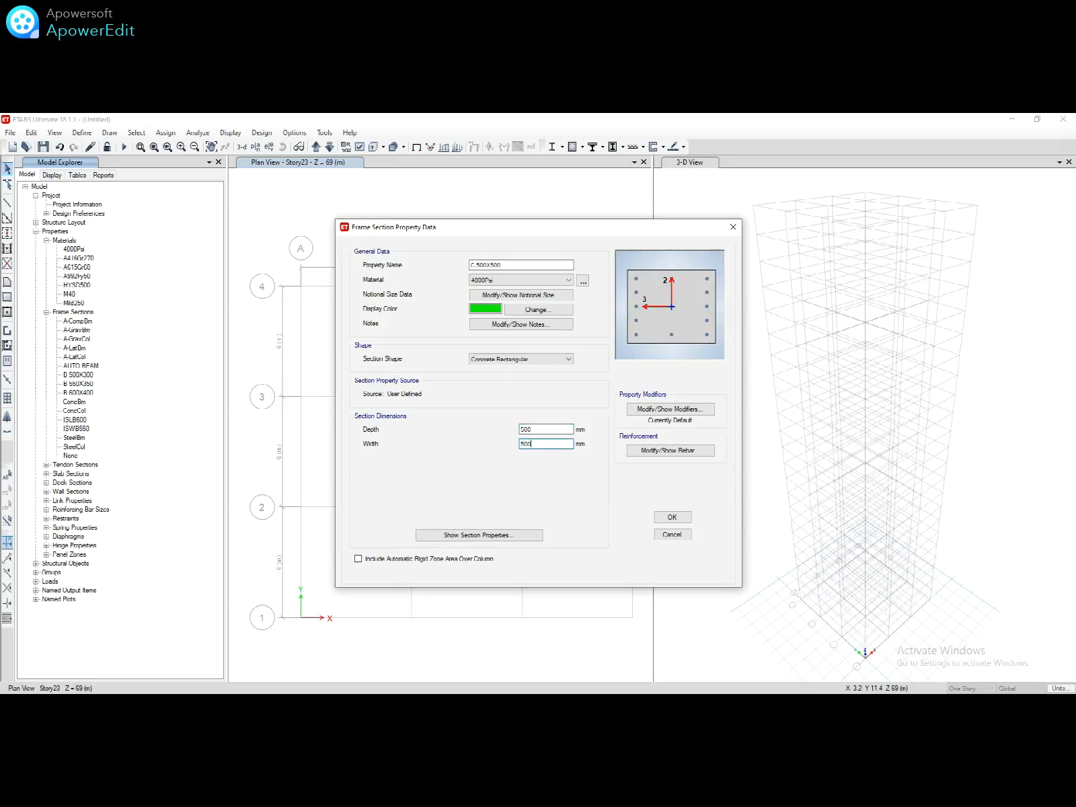
left_click(515, 280)
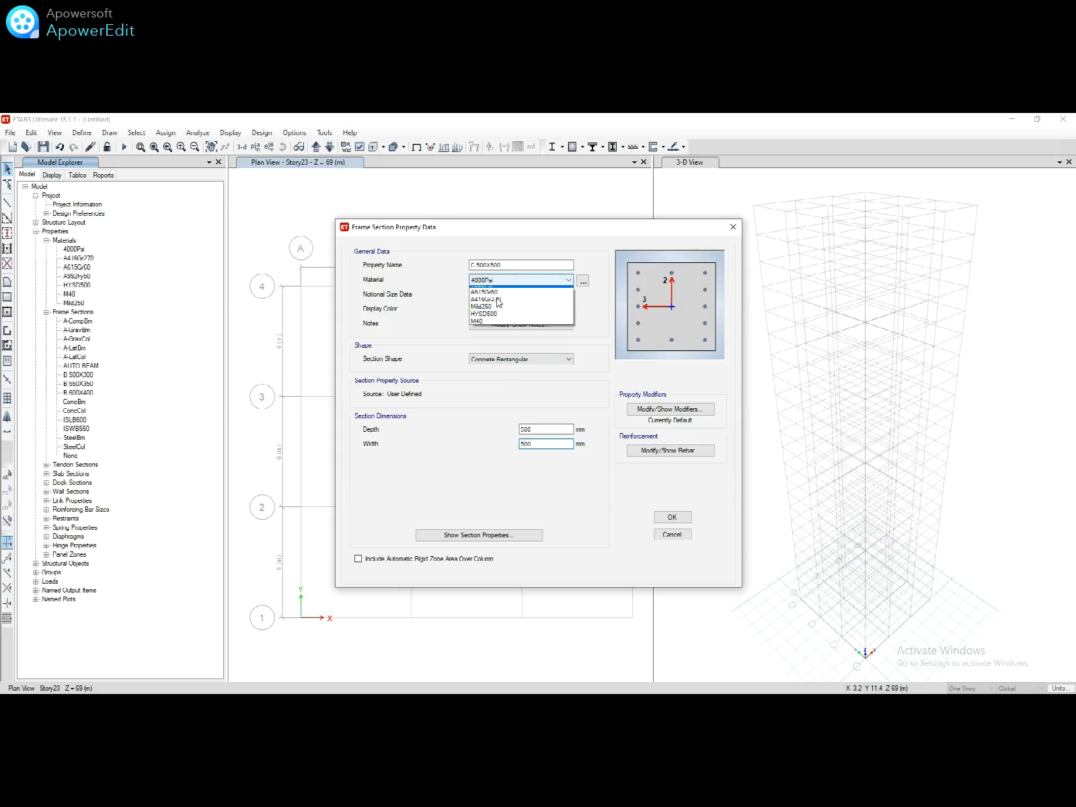
left_click(488, 334)
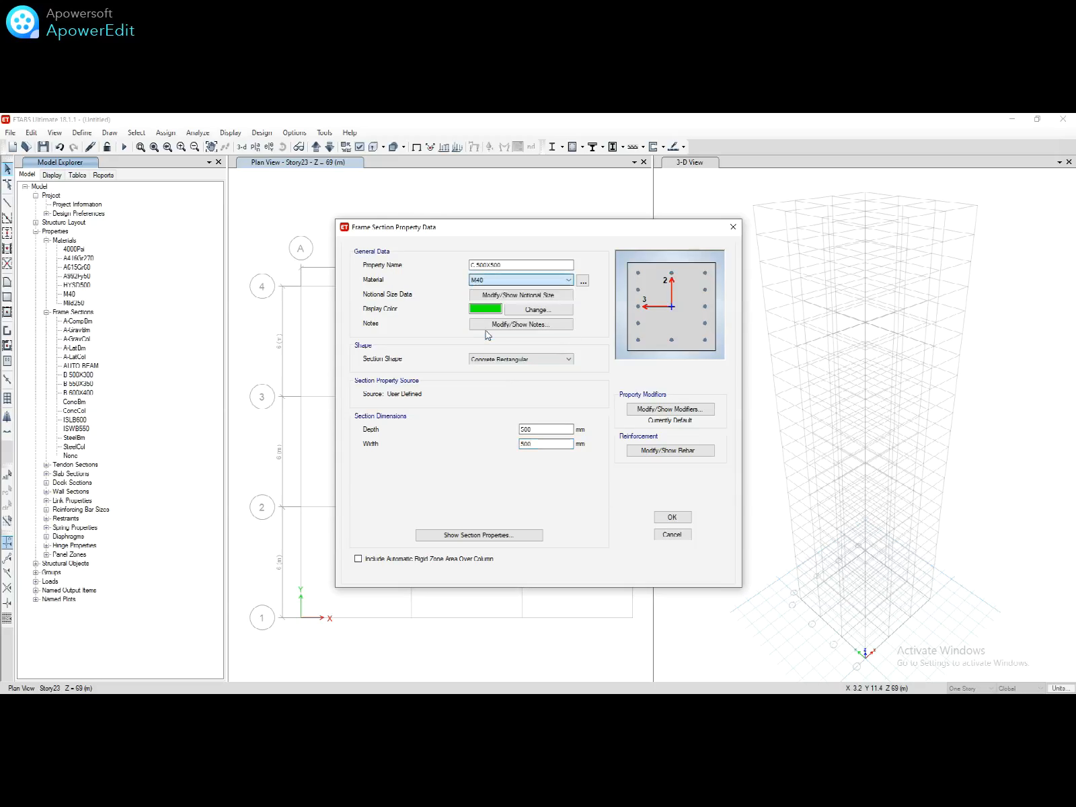
Step: Set its rebar to HYSD500 longitudinal bars, Mild250 ties, and 5 bars on the 3-dir face
left_click(652, 451)
left_click(644, 278)
left_click(613, 301)
left_click(613, 292)
left_click(609, 313)
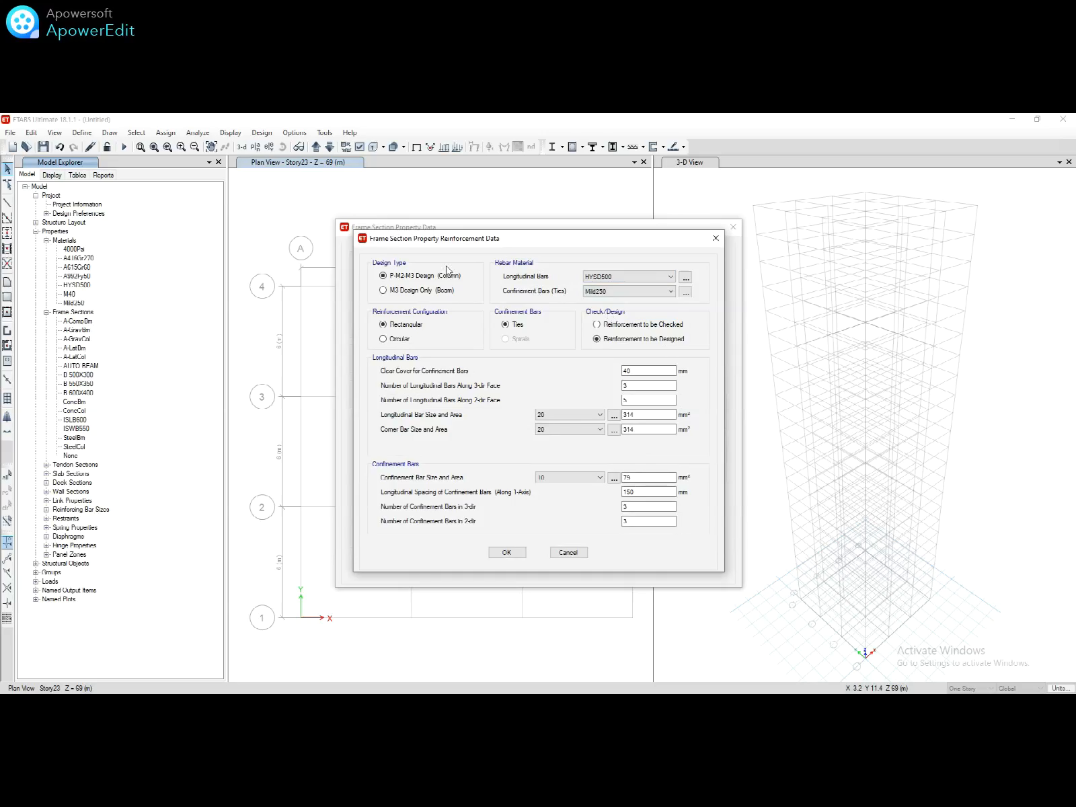
left_click(629, 384)
type("5")
left_click(506, 552)
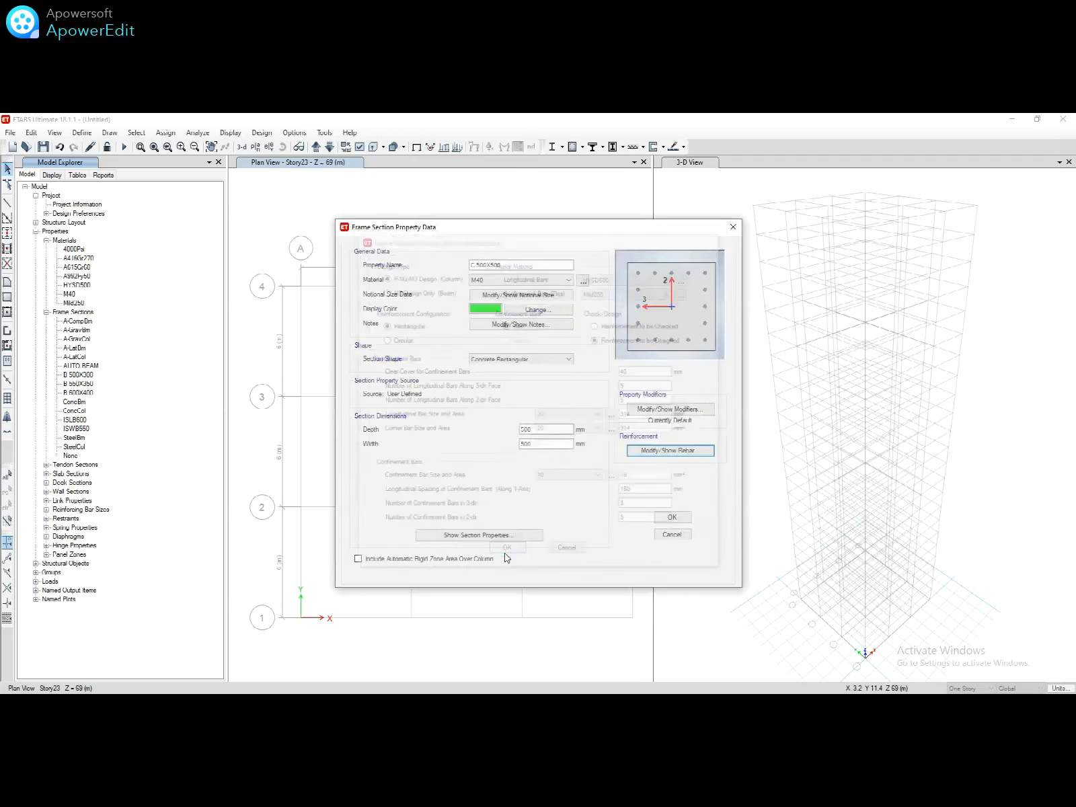
left_click(672, 517)
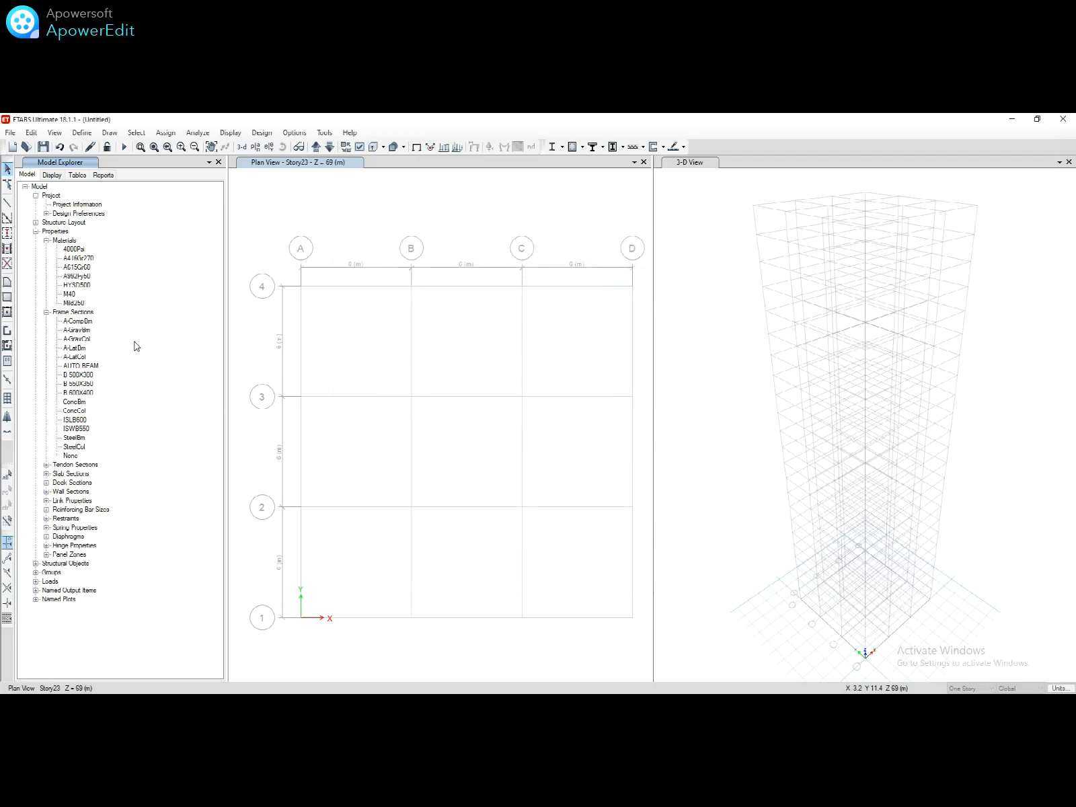
Step: Copy C 500X500 into a new 550 × 550 mm column section named C 550X550
left_click(85, 402)
right_click(86, 407)
key("Escape")
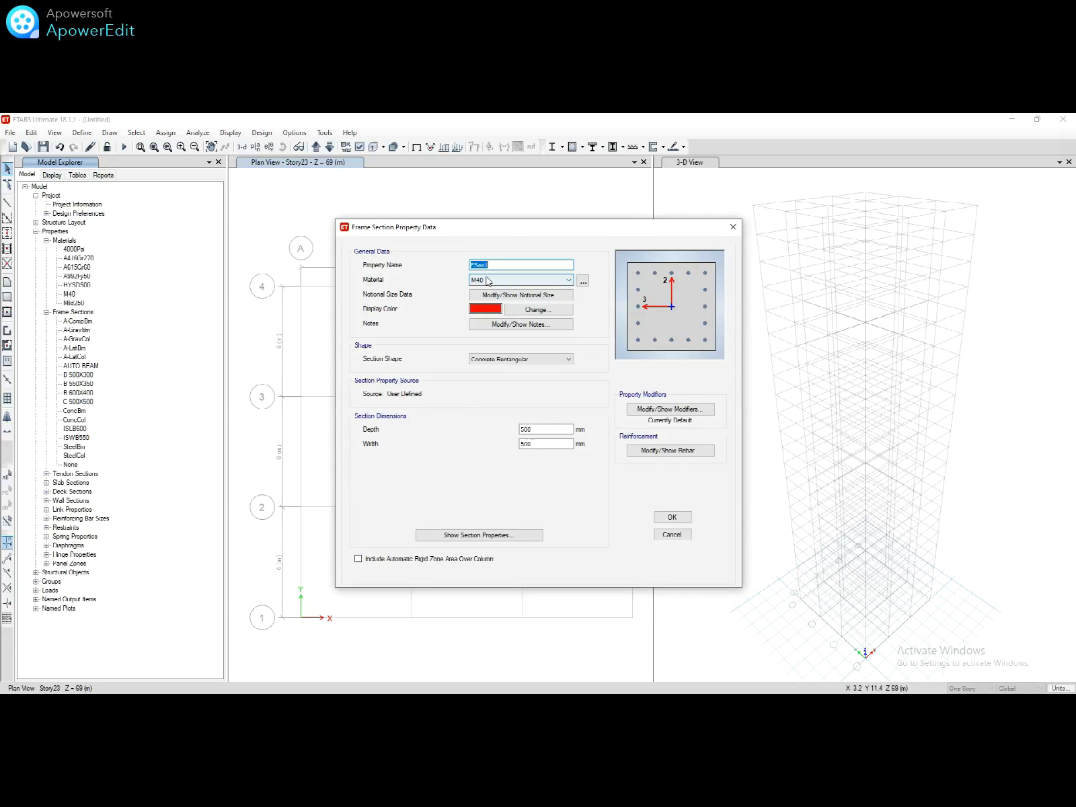
type("C 550X550")
double_click(536, 430)
type("5")
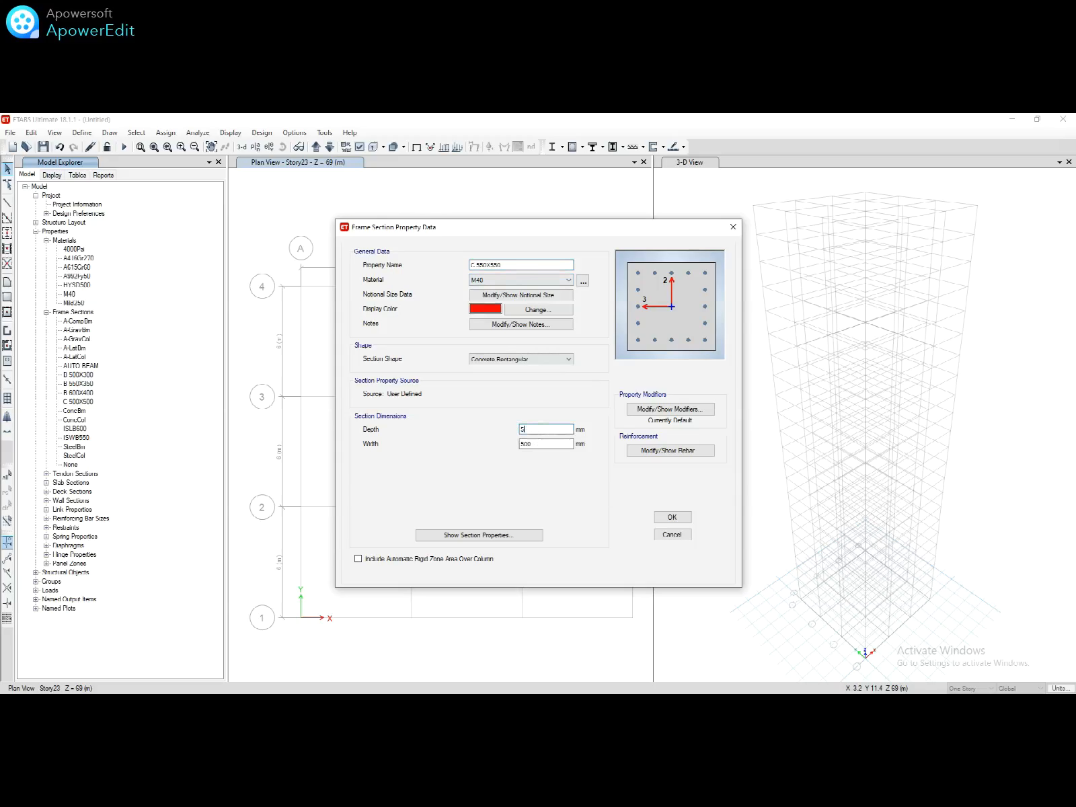
double_click(534, 445)
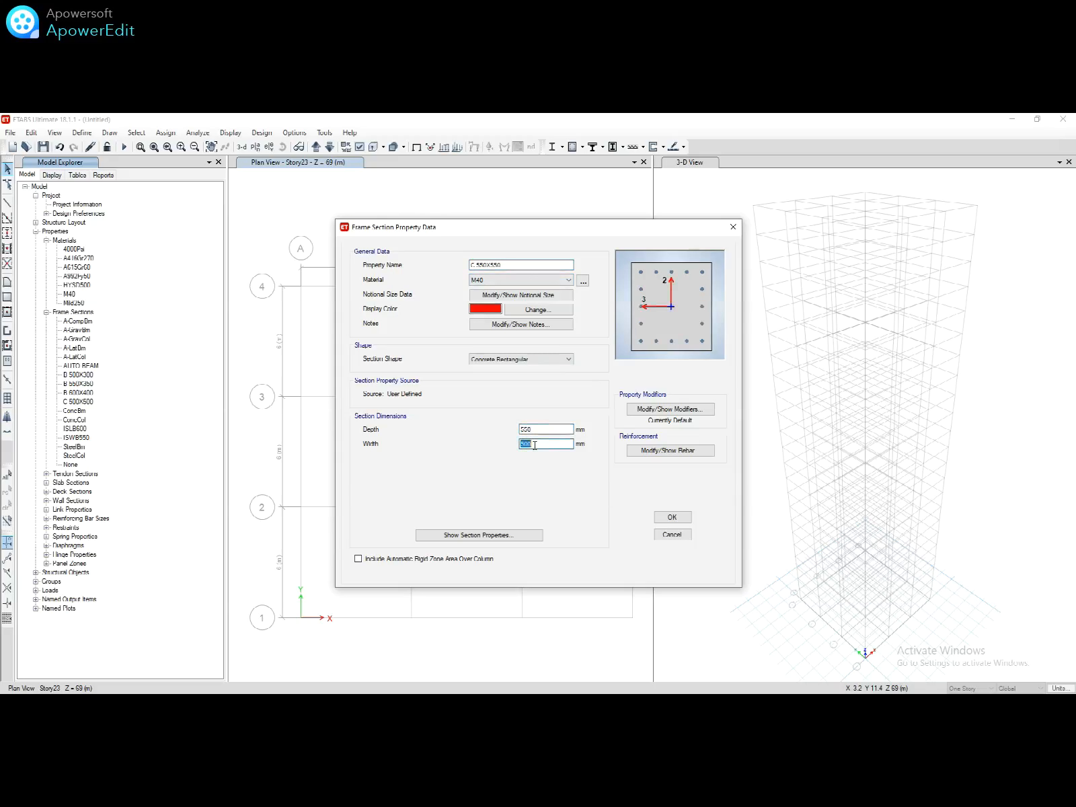
type("550")
left_click(672, 517)
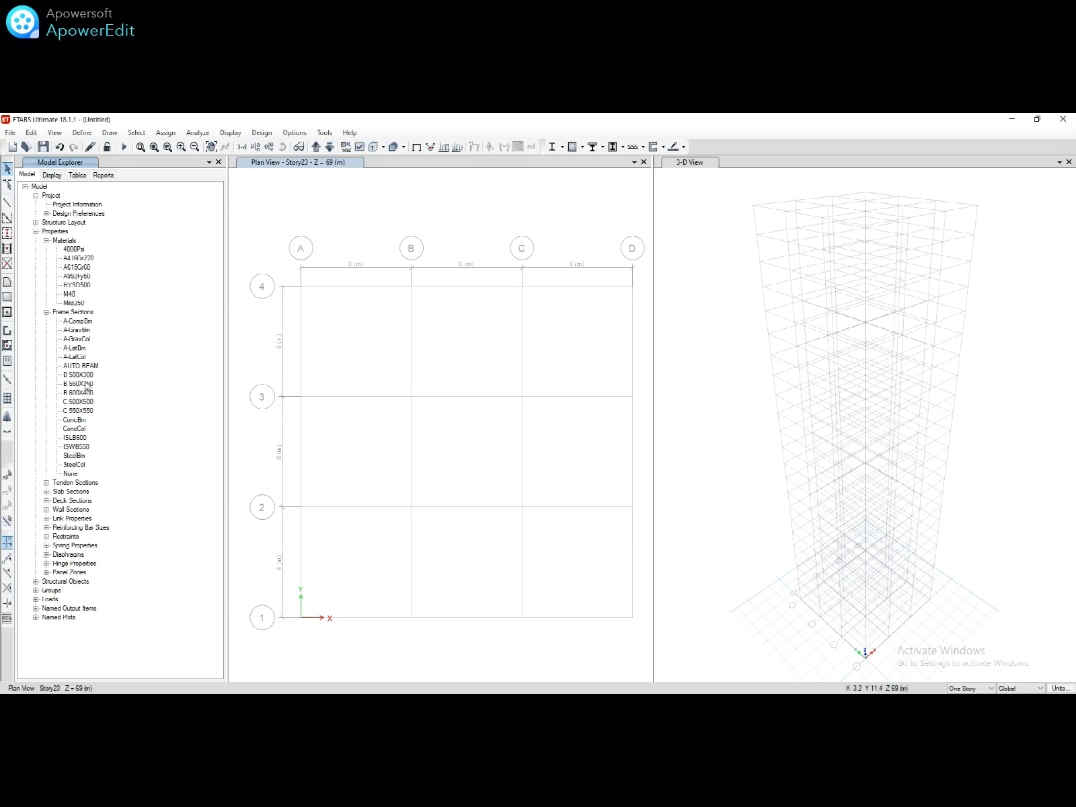
right_click(84, 411)
Step: Copy C 550X550 into a new 600 × 600 mm column section named C 600X600
left_click(105, 414)
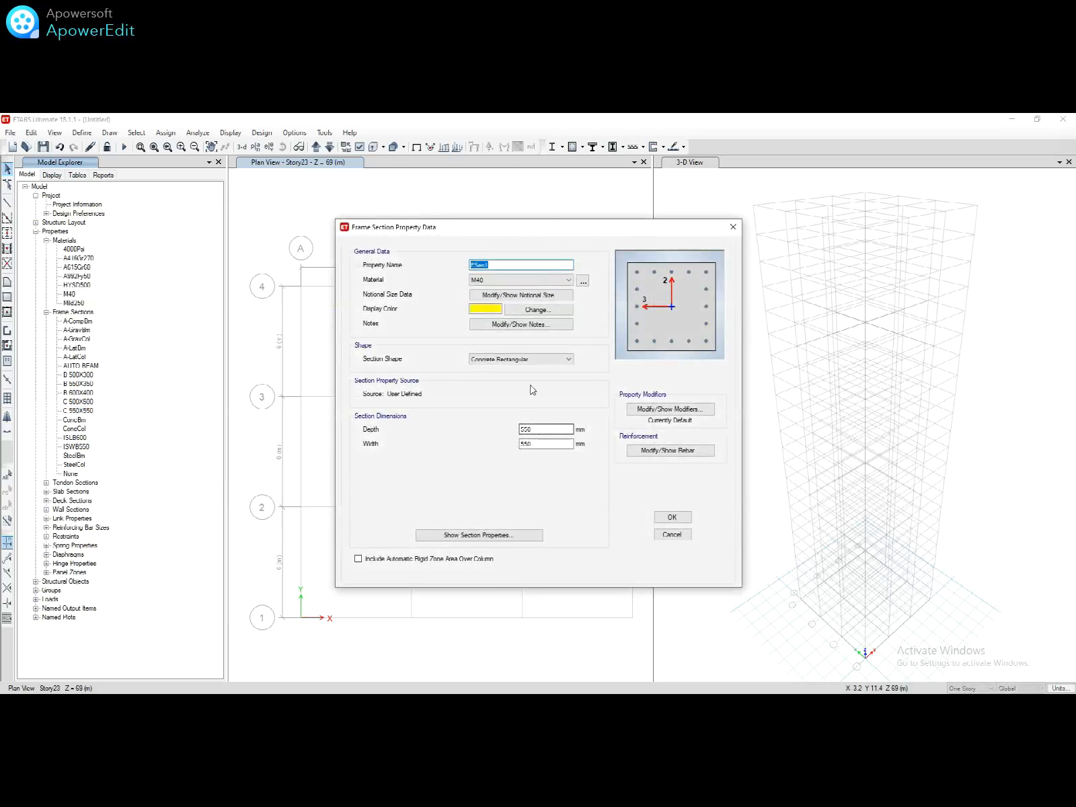
type("C 600X600")
double_click(542, 428)
double_click(535, 443)
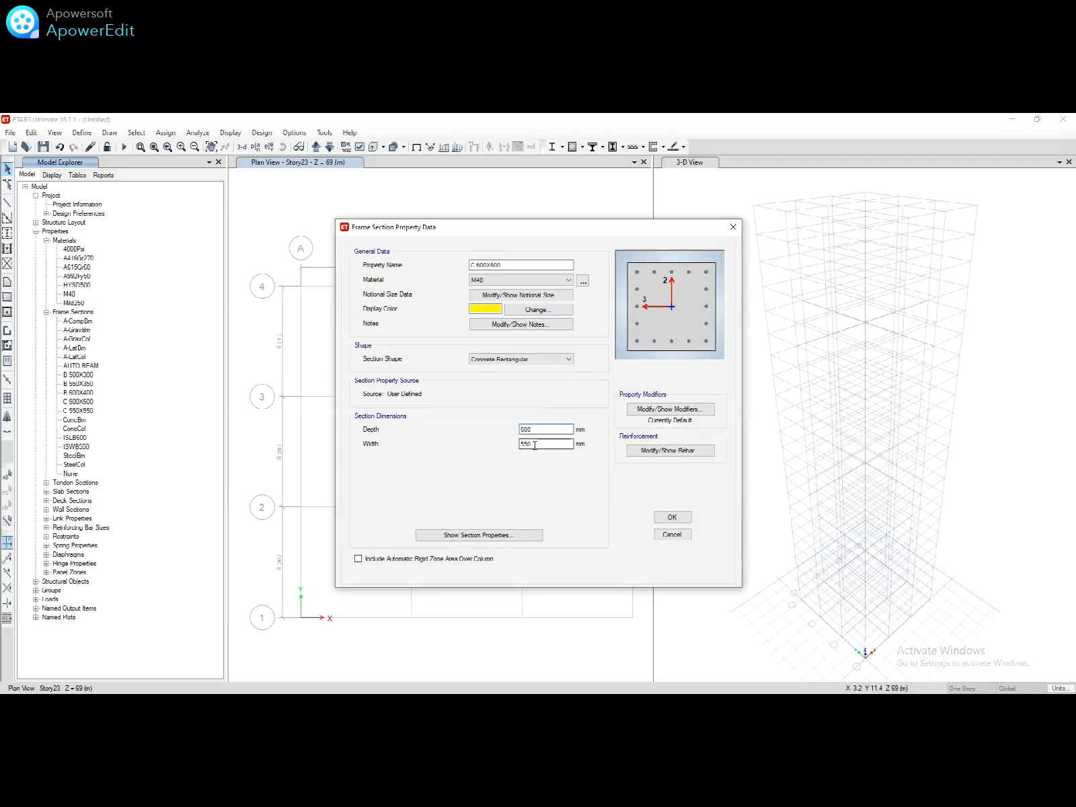
type("600")
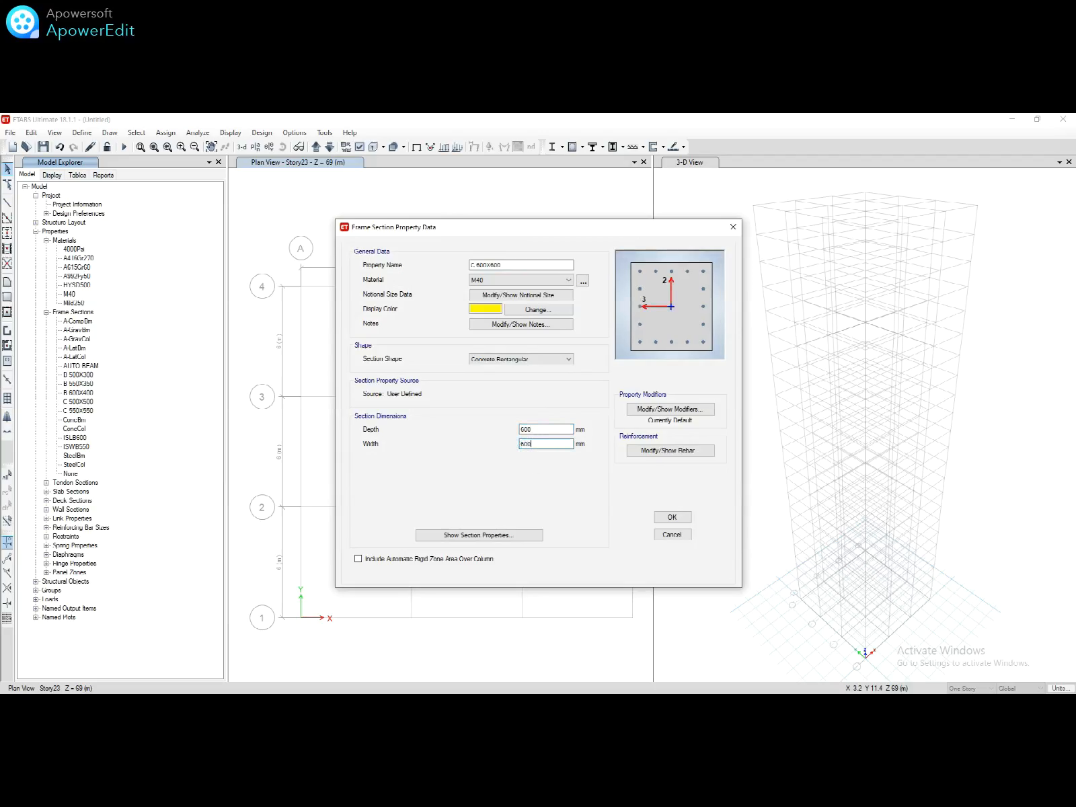
left_click(659, 521)
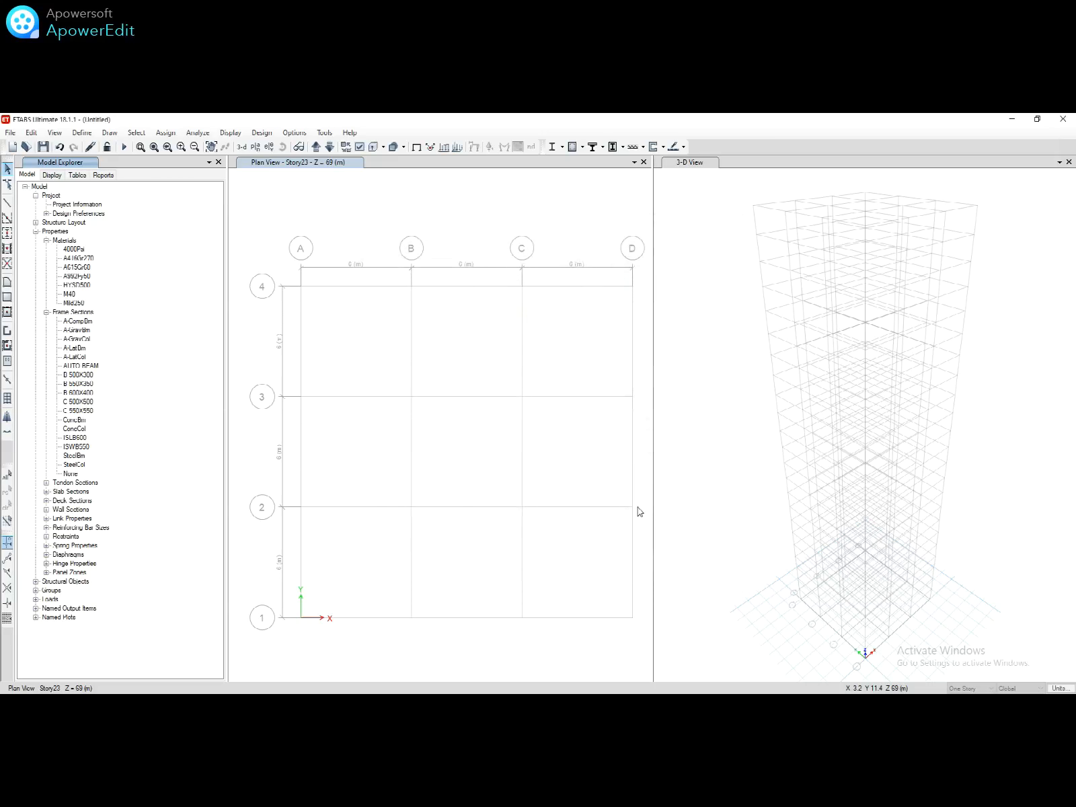
left_click(85, 314)
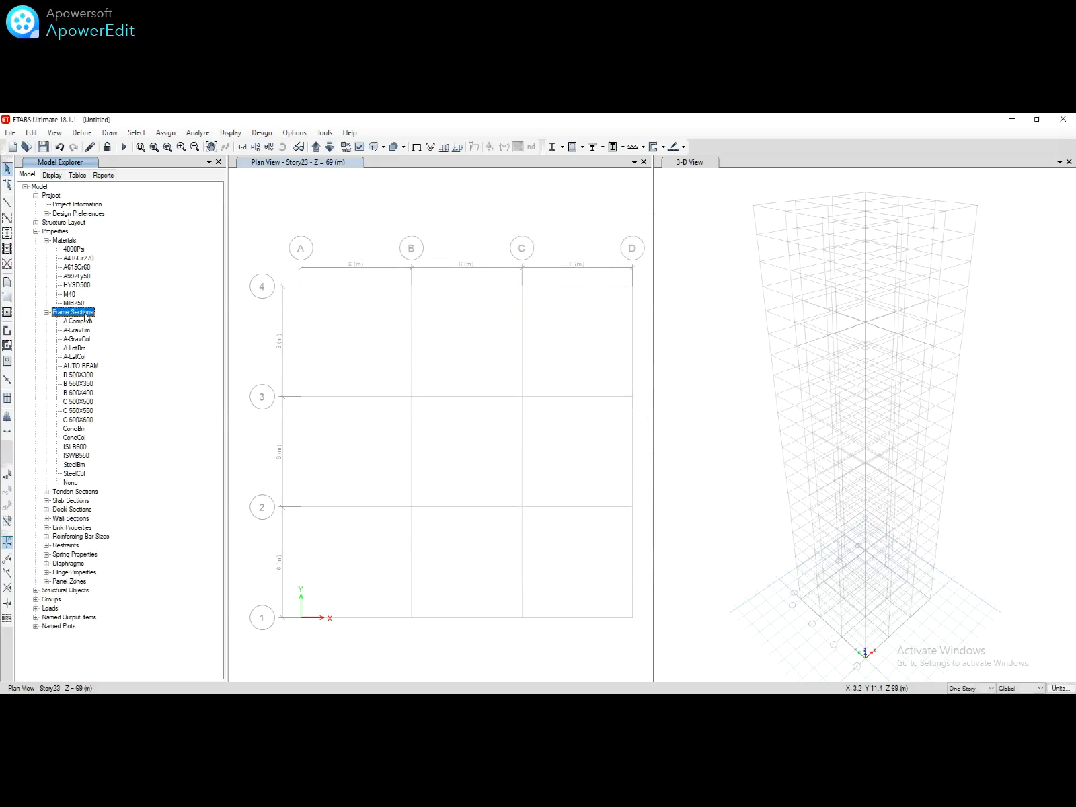
Step: Create concrete auto-select section AUTO COLUMN listing C 500X500, C 550X550 and C 600X600
right_click(85, 312)
left_click(148, 321)
left_click(448, 456)
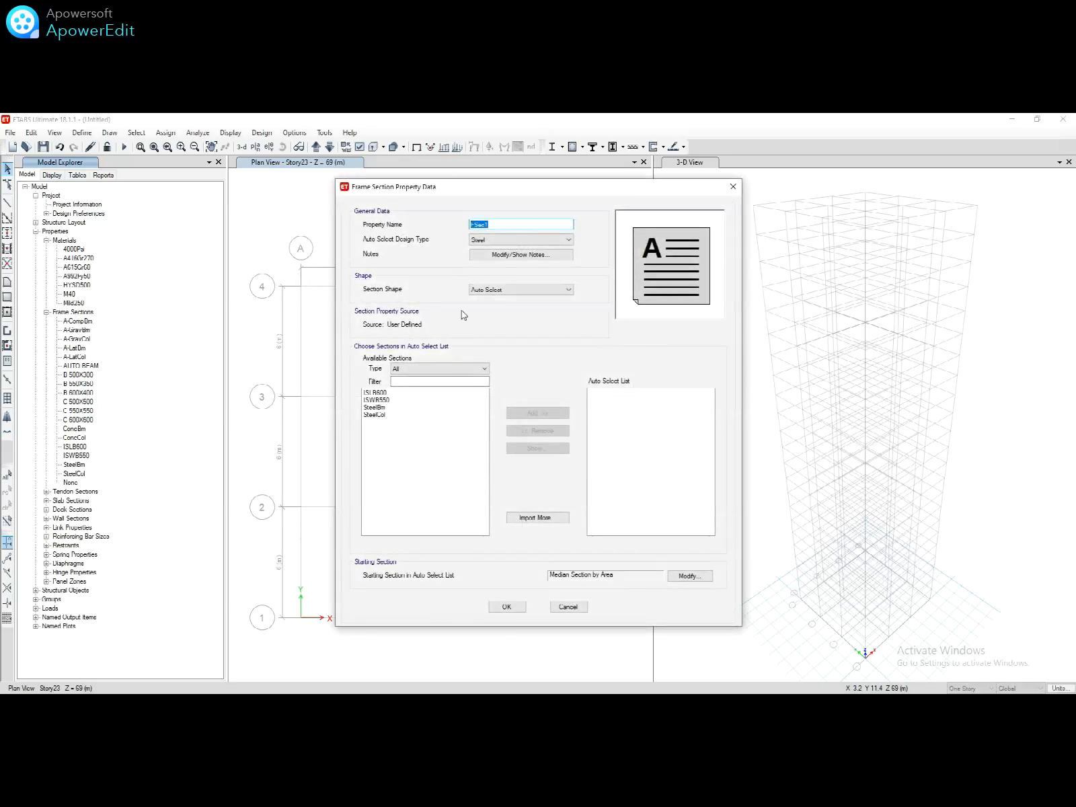
type("AUTO COLUMN")
left_click(478, 241)
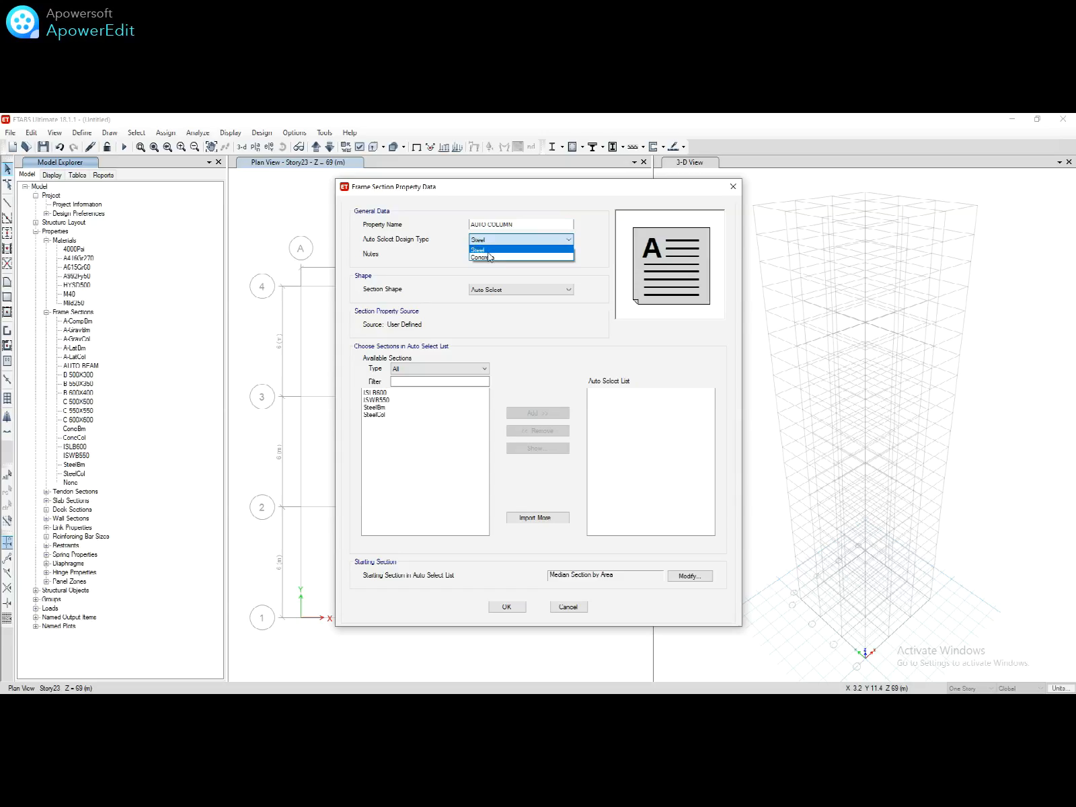
left_click(490, 256)
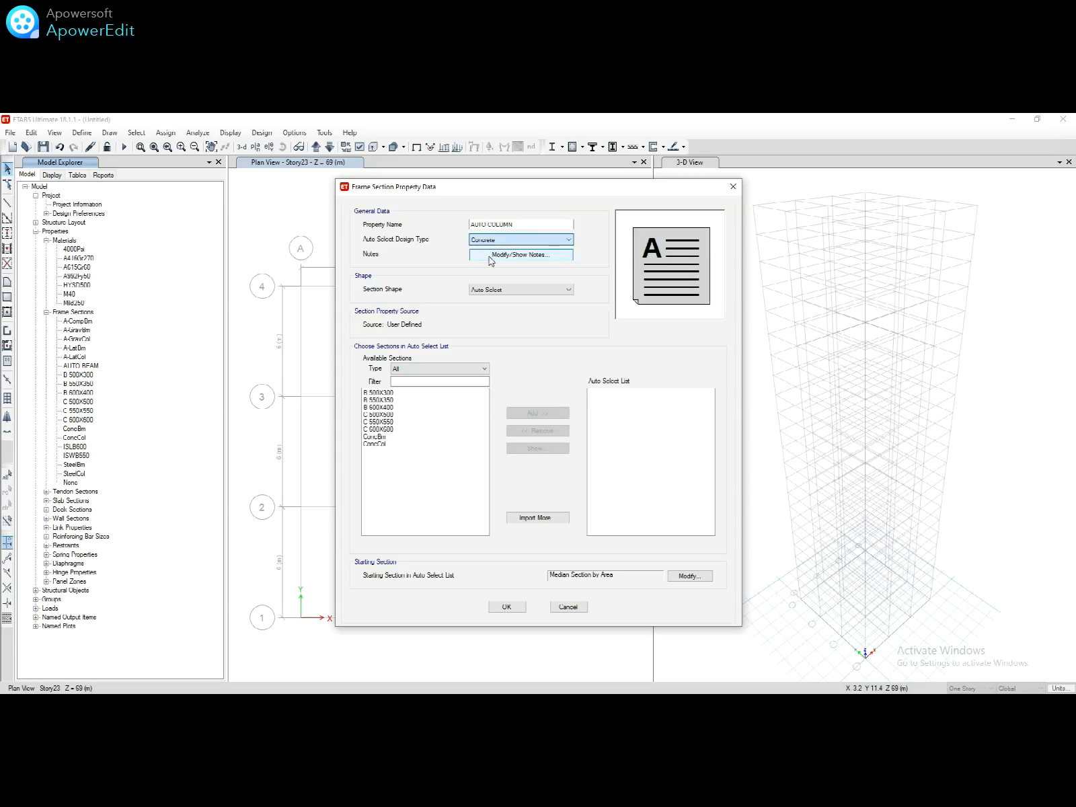
left_click(389, 393)
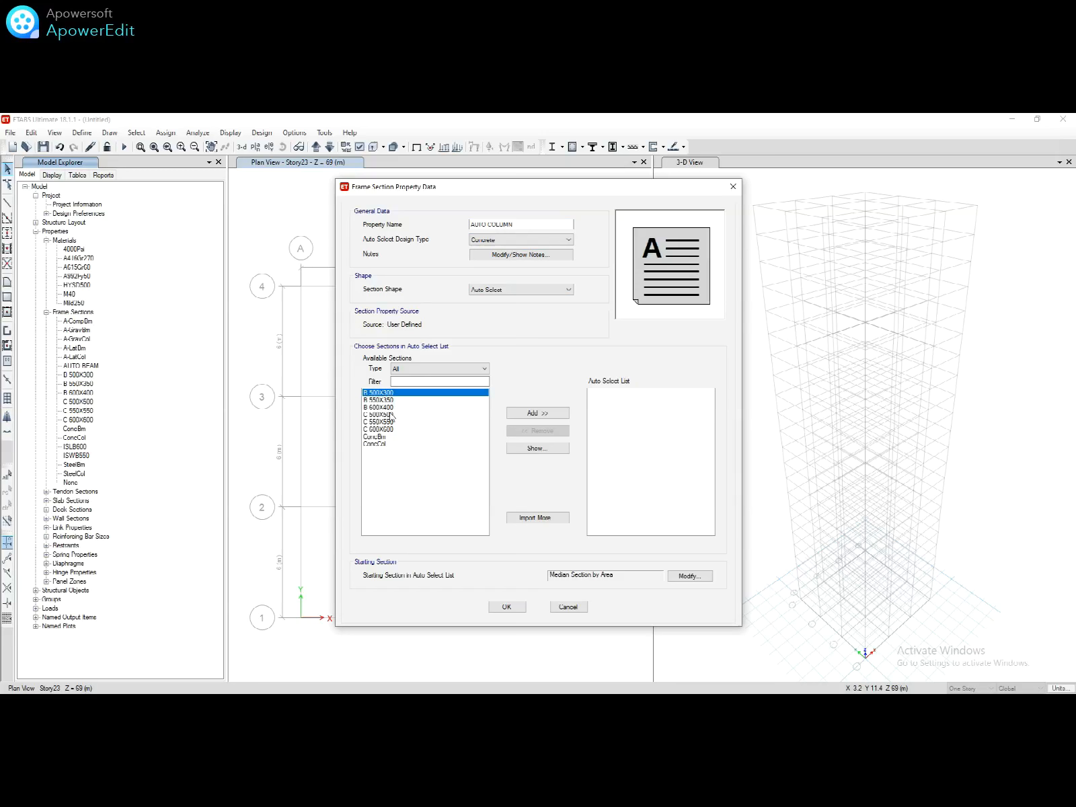
left_click(391, 415)
left_click_drag(388, 418, 394, 430)
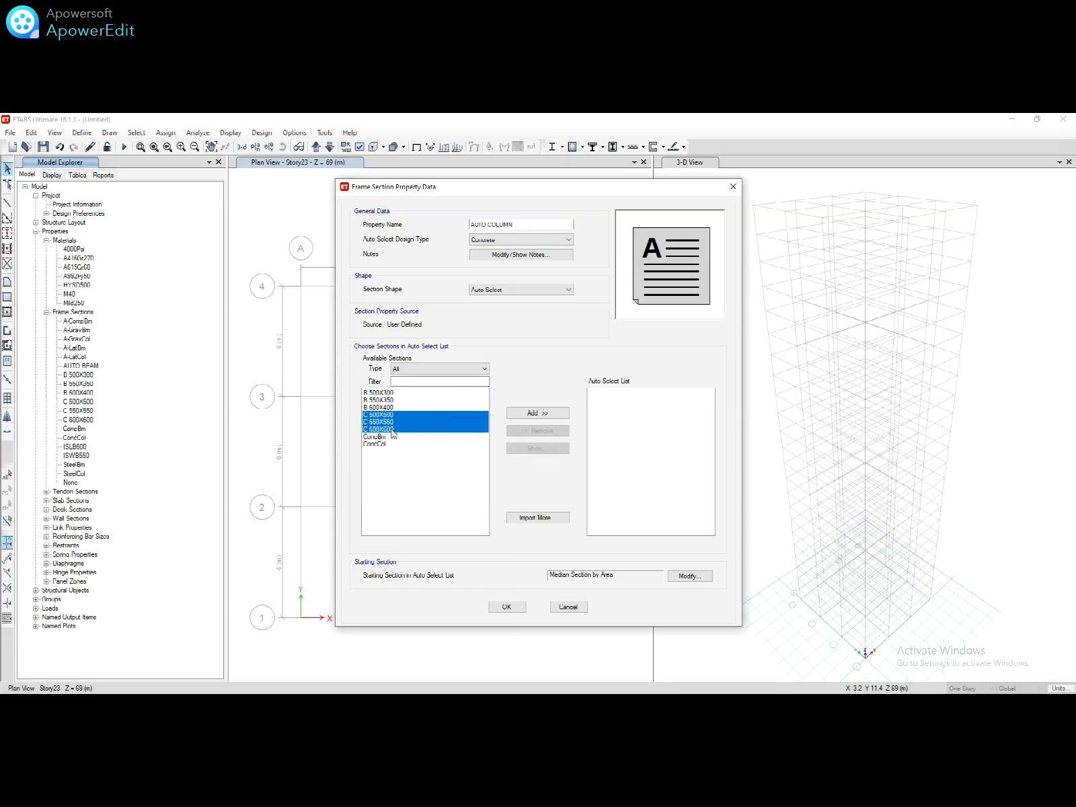
left_click(541, 413)
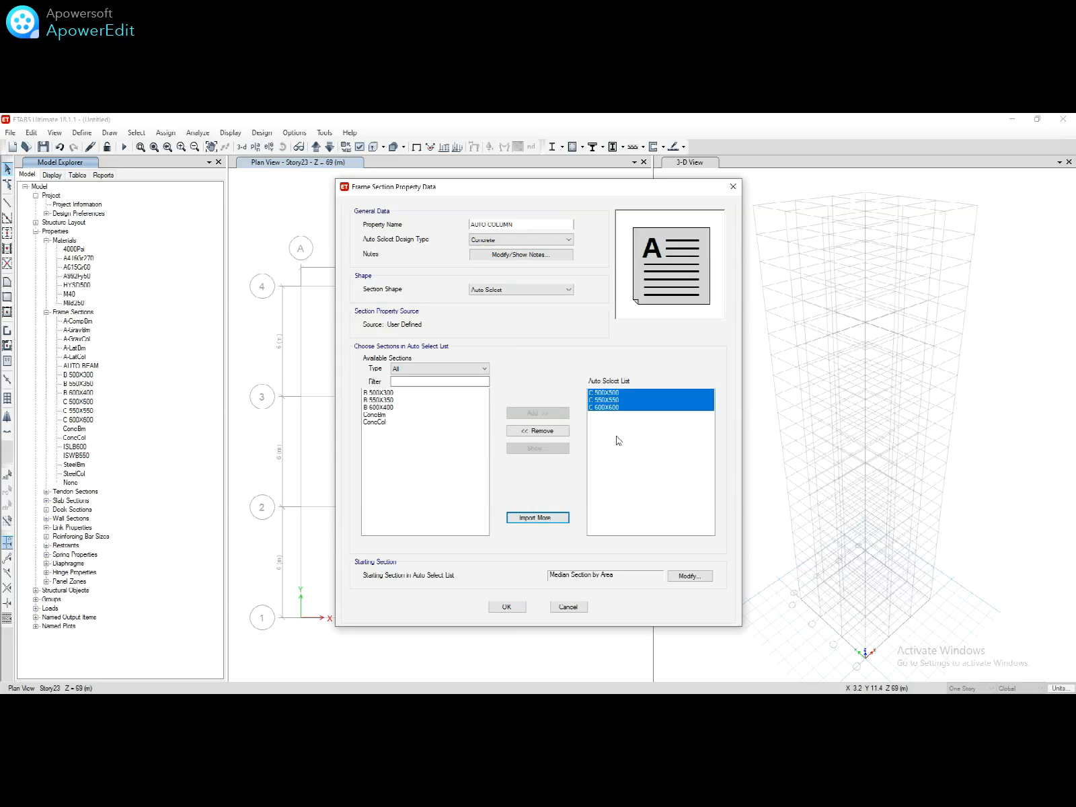
left_click(523, 607)
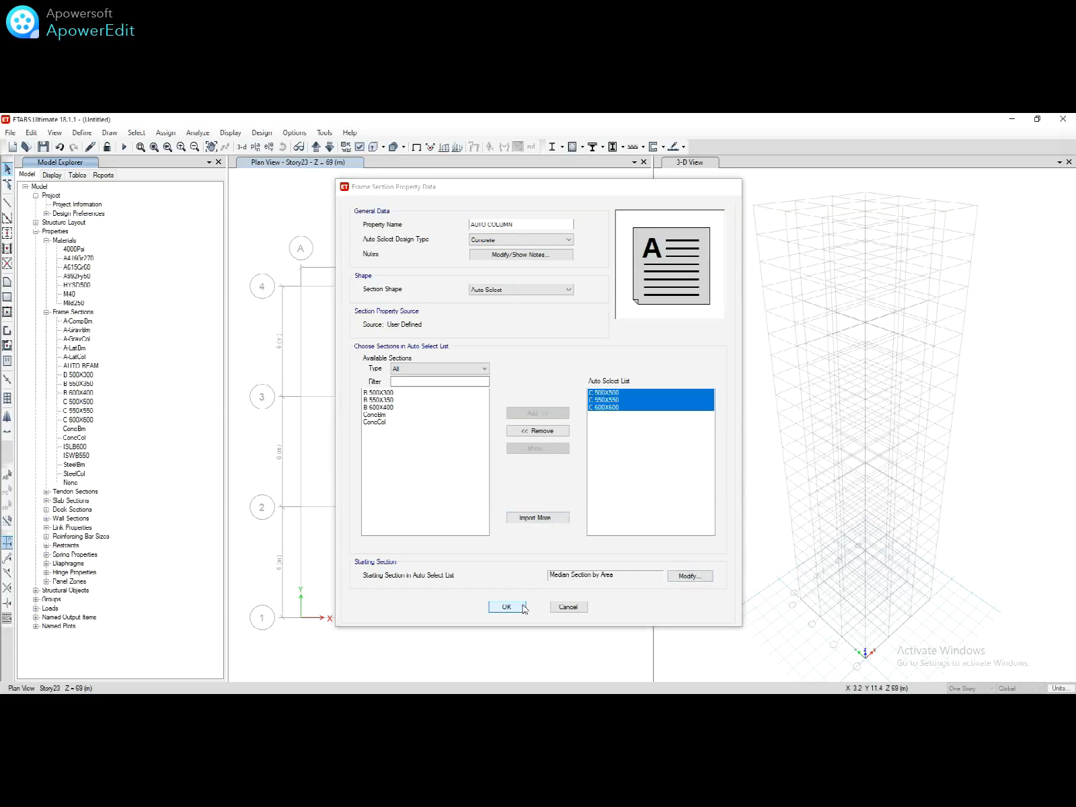
left_click(255, 321)
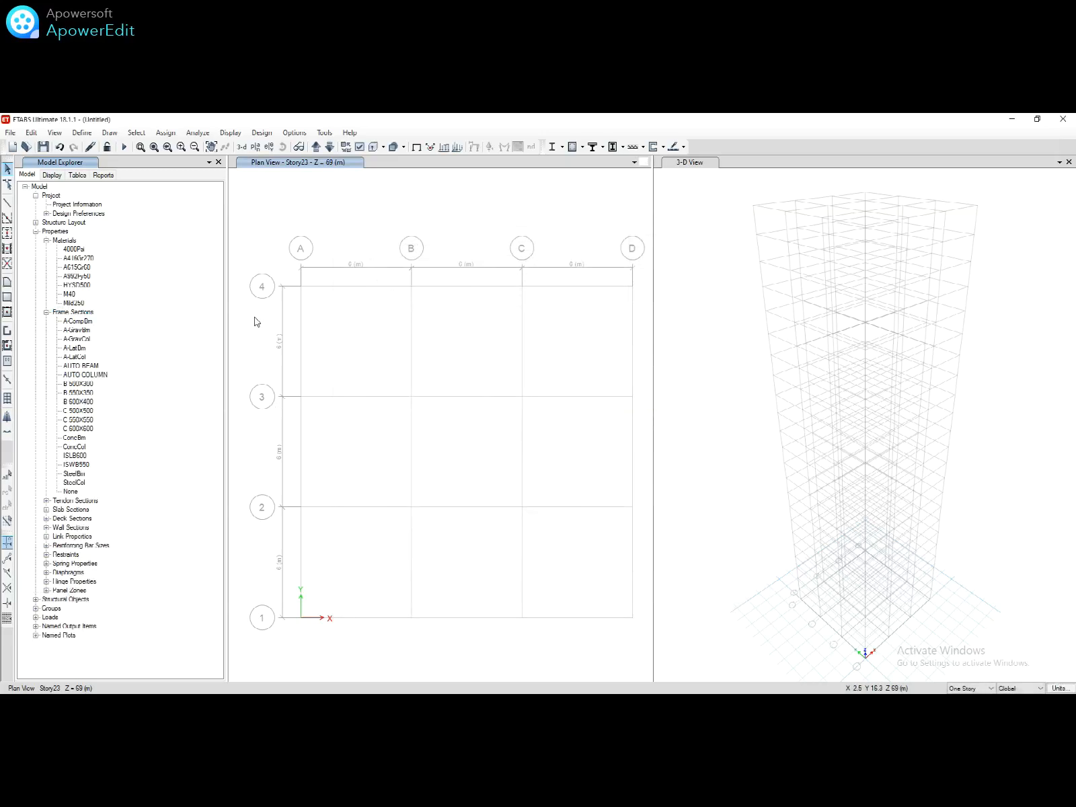
Step: Define slab section SLAB 150 using M40 concrete with a 150 mm thickness
left_click(47, 510)
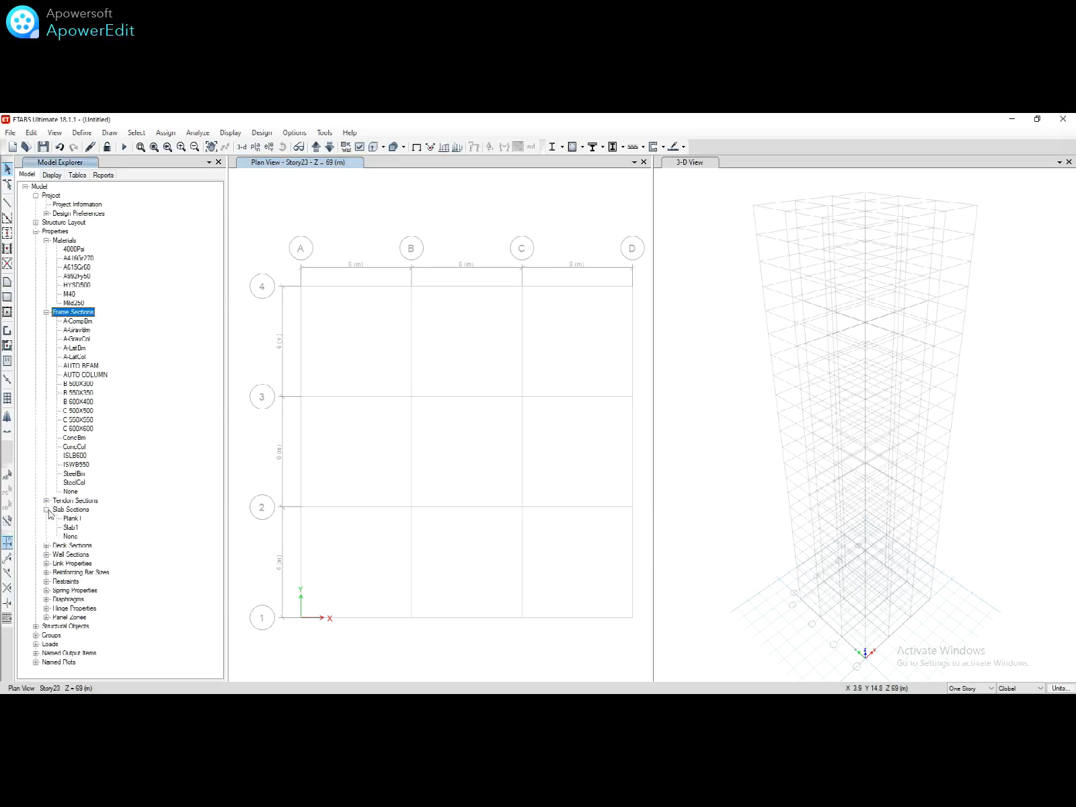
left_click(68, 510)
right_click(67, 509)
left_click(107, 518)
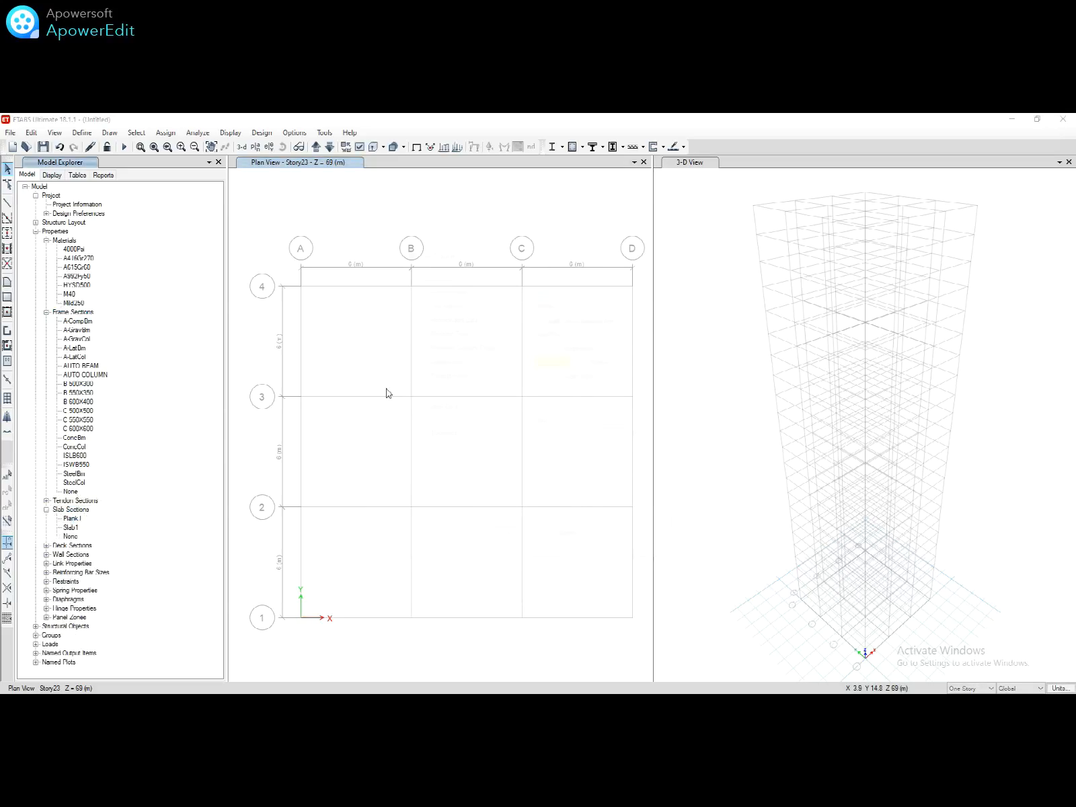
type("SLAD 150")
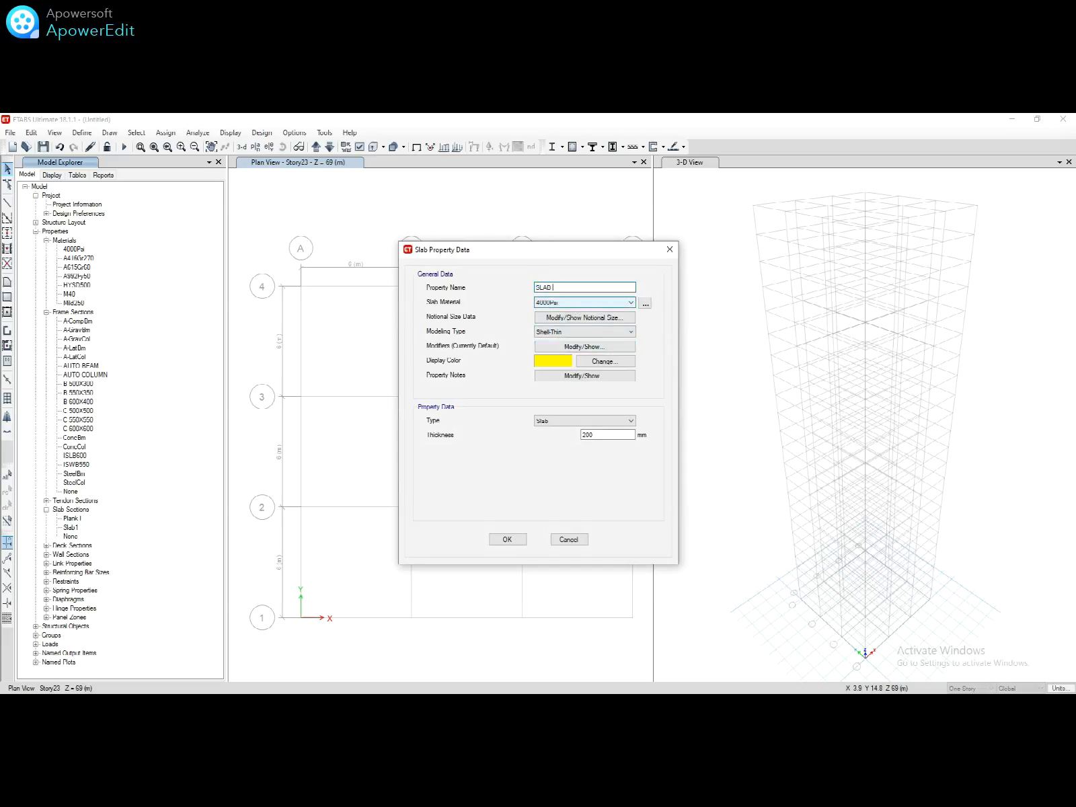
left_click(559, 303)
left_click(553, 356)
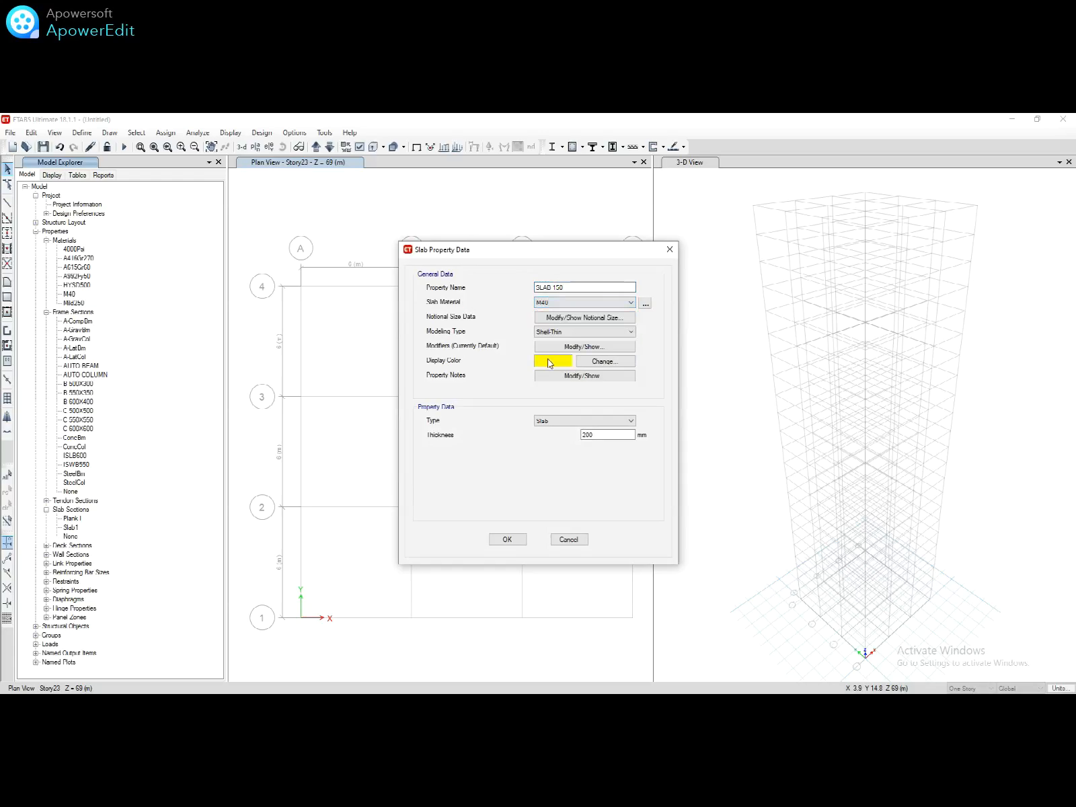
double_click(594, 435)
type("150")
left_click(507, 539)
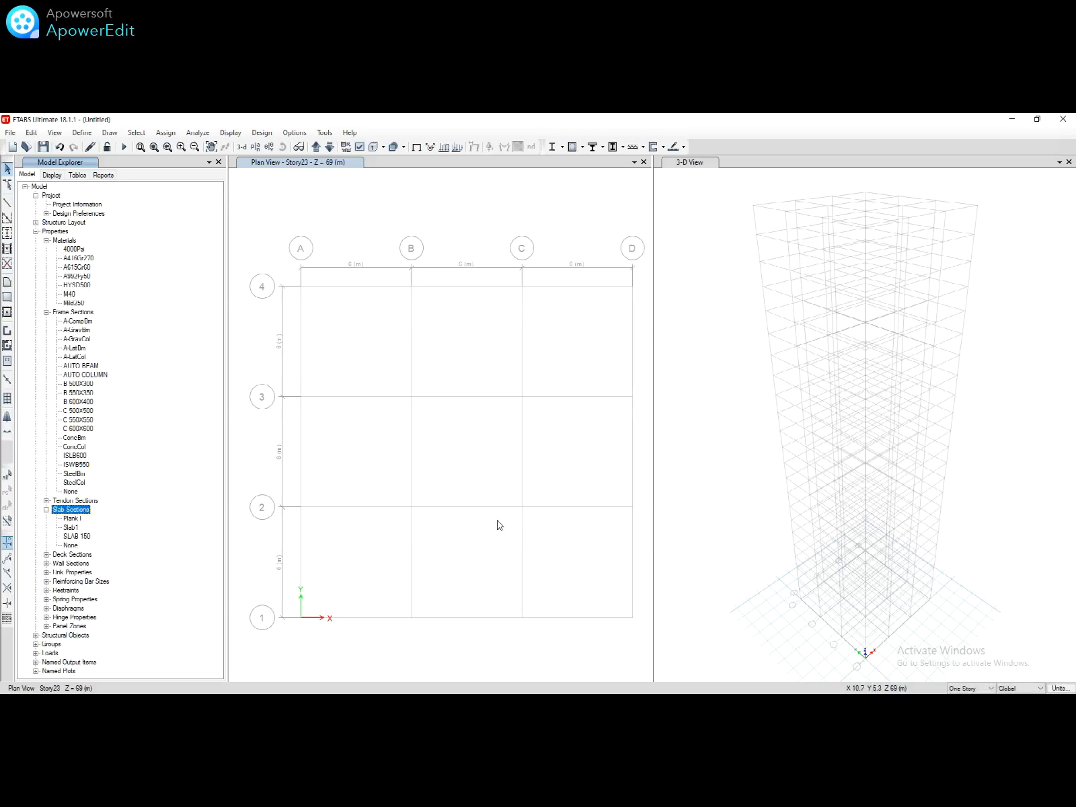
left_click(359, 421)
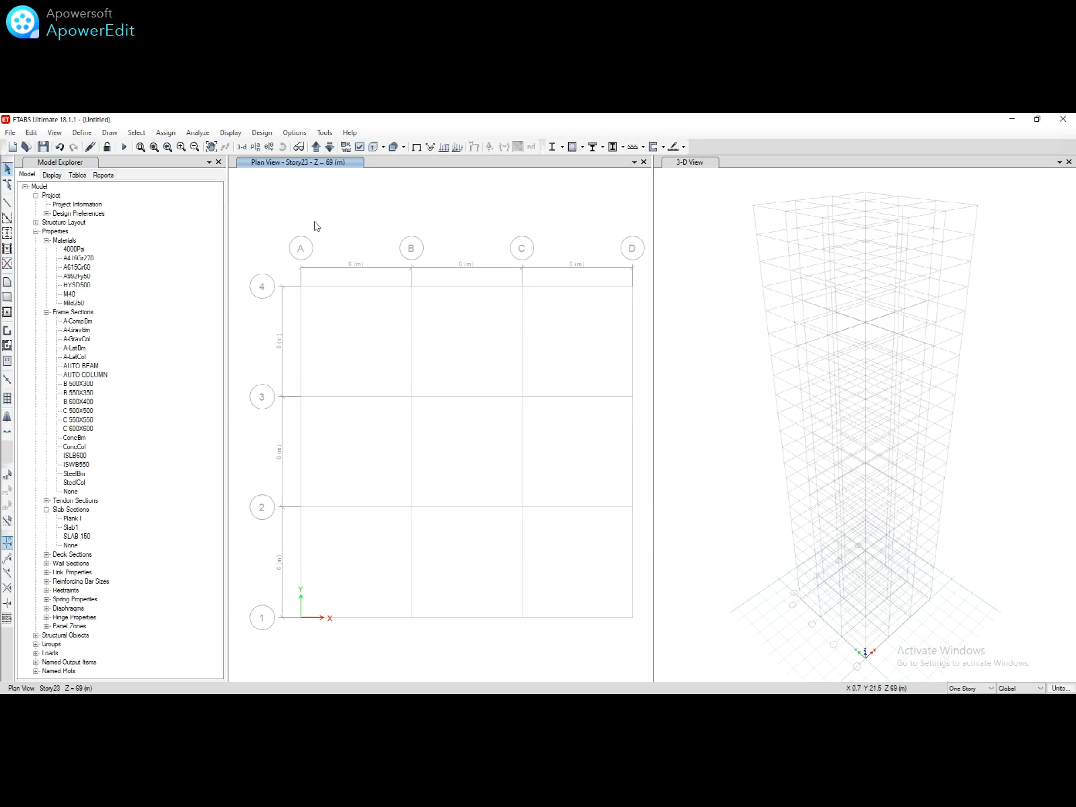
Step: Show the Story1 plan and start Quick Draw Columns using the AUTO COLUMN section
left_click(314, 148)
left_click(315, 148)
left_click(8, 233)
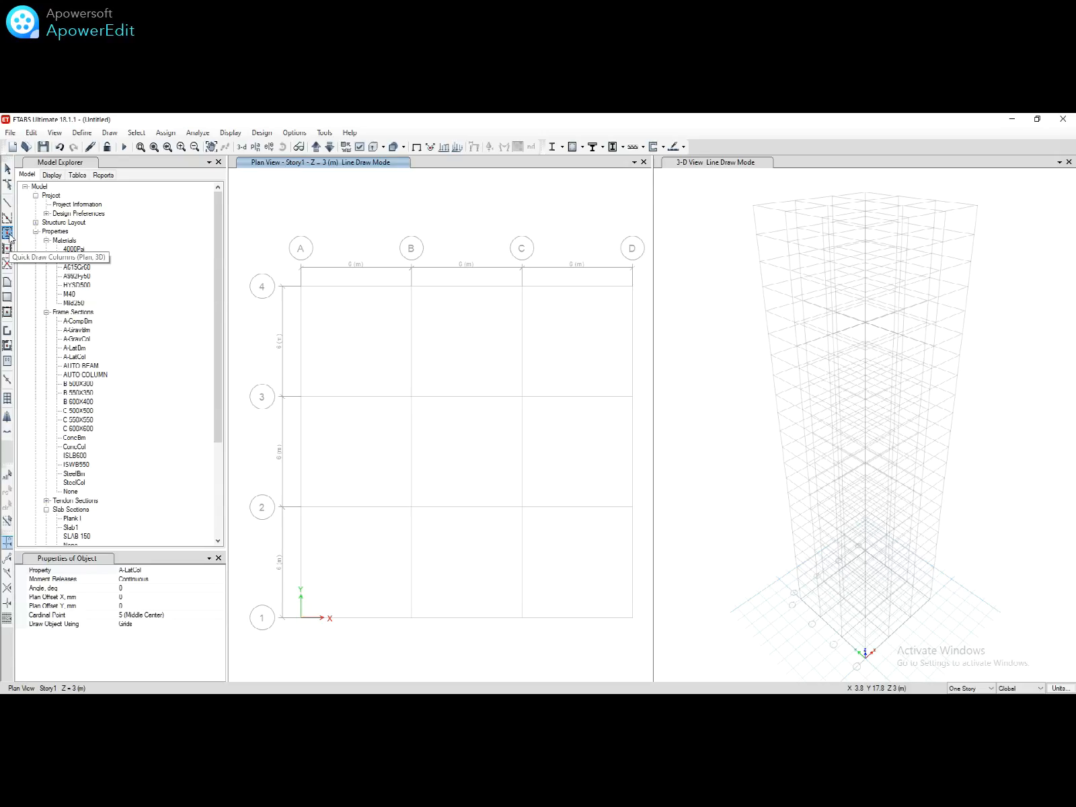
left_click(219, 571)
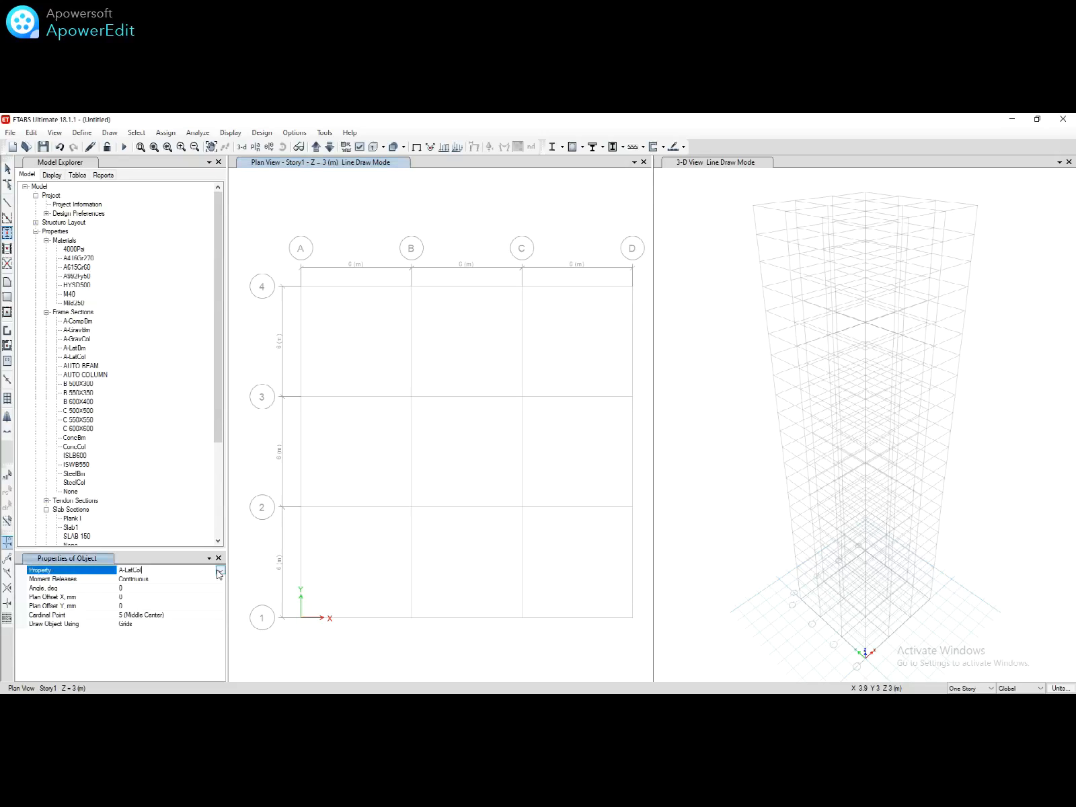
left_click(219, 571)
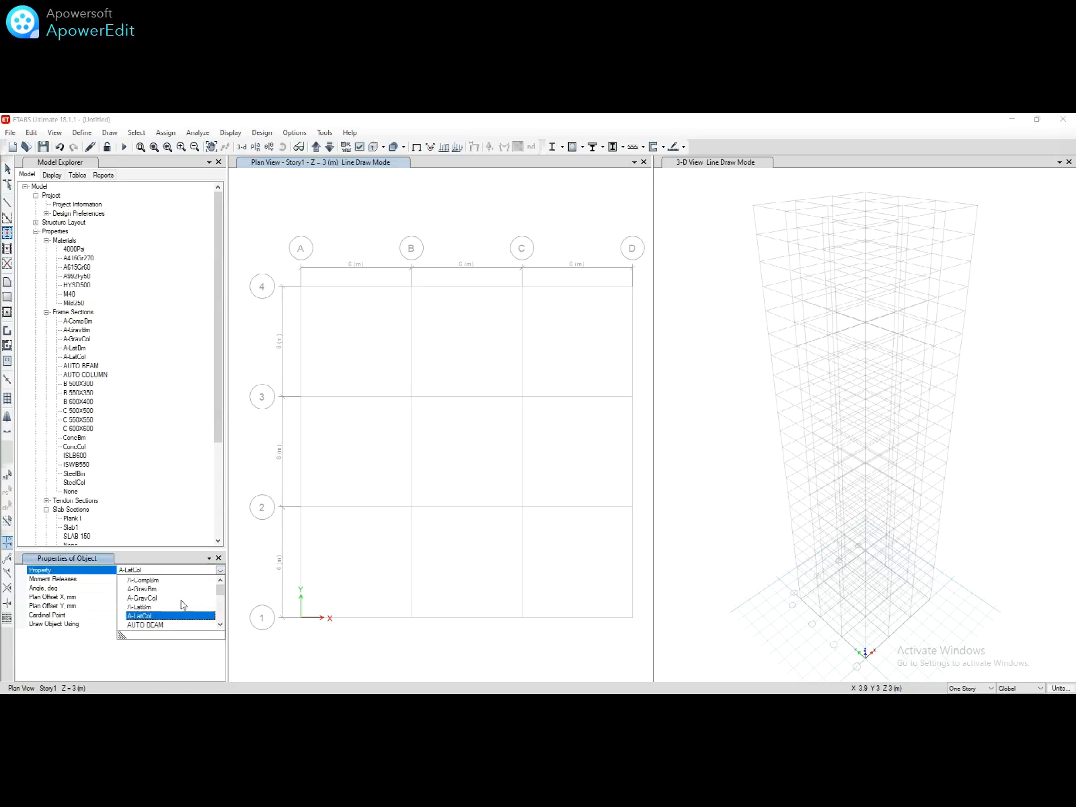
scroll(175, 623, "down", 2)
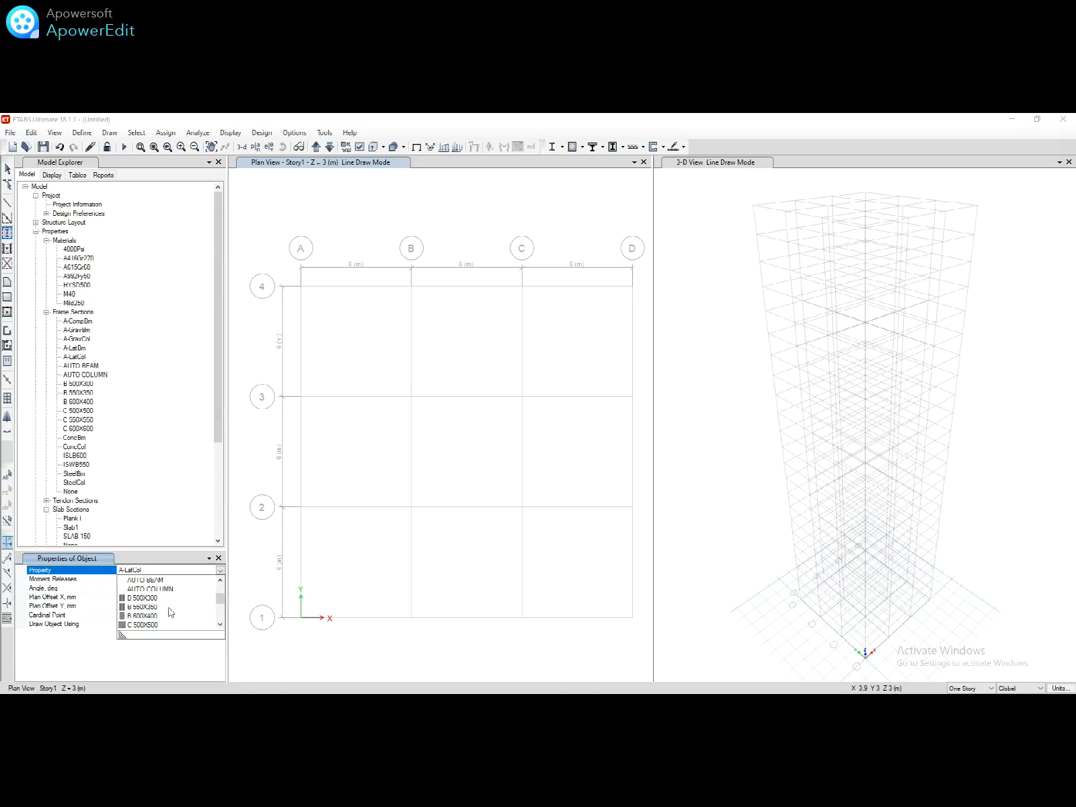
left_click(150, 589)
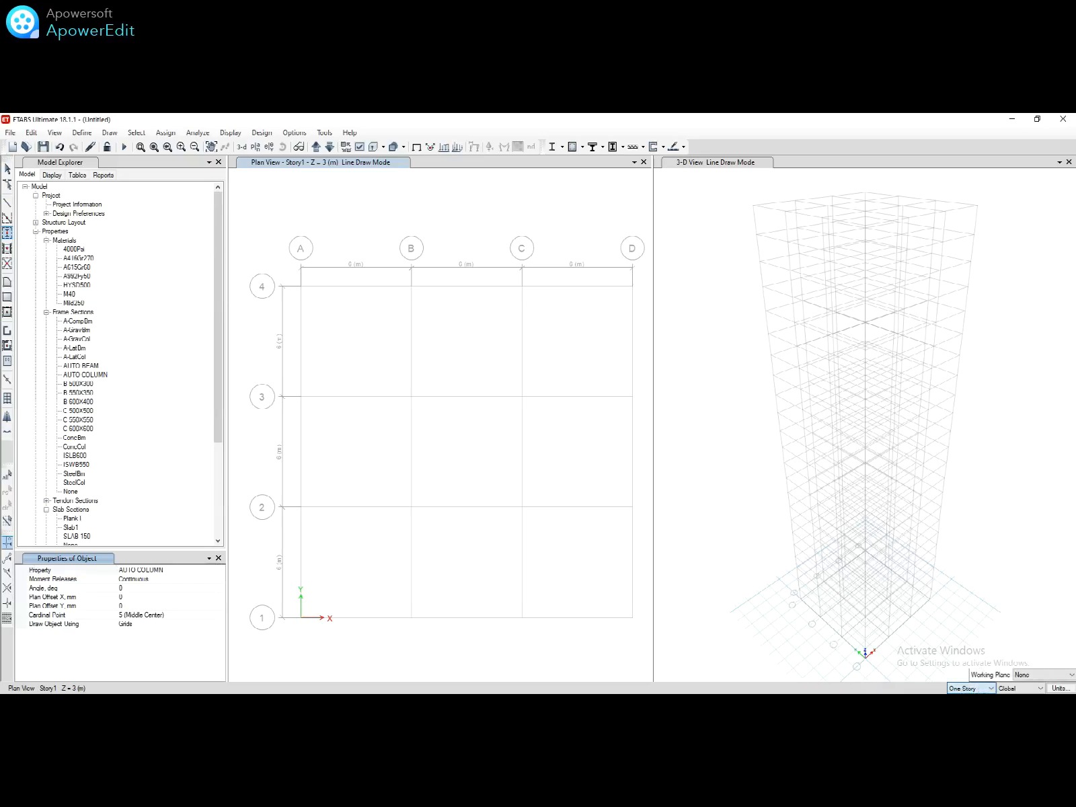
Step: With Similar Stories on, place columns at all Story1 grid points, then Story11 except A-4 and D-1
left_click(968, 712)
left_click_drag(278, 260, 645, 648)
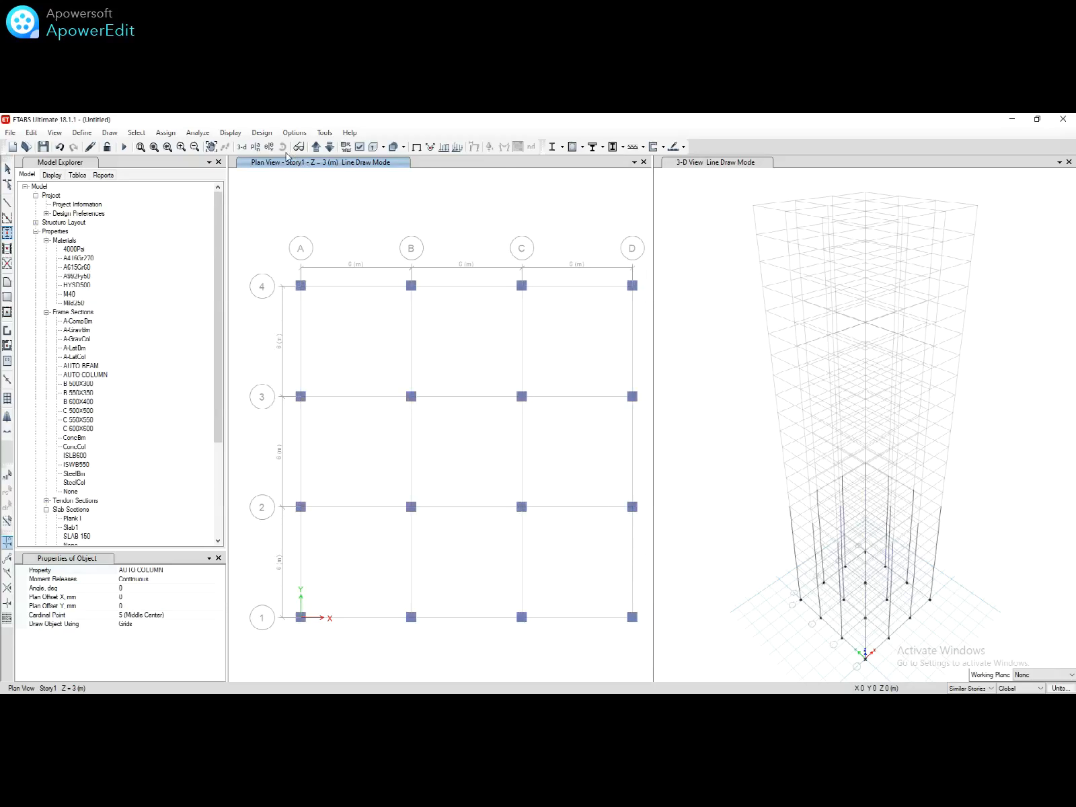
left_click(255, 148)
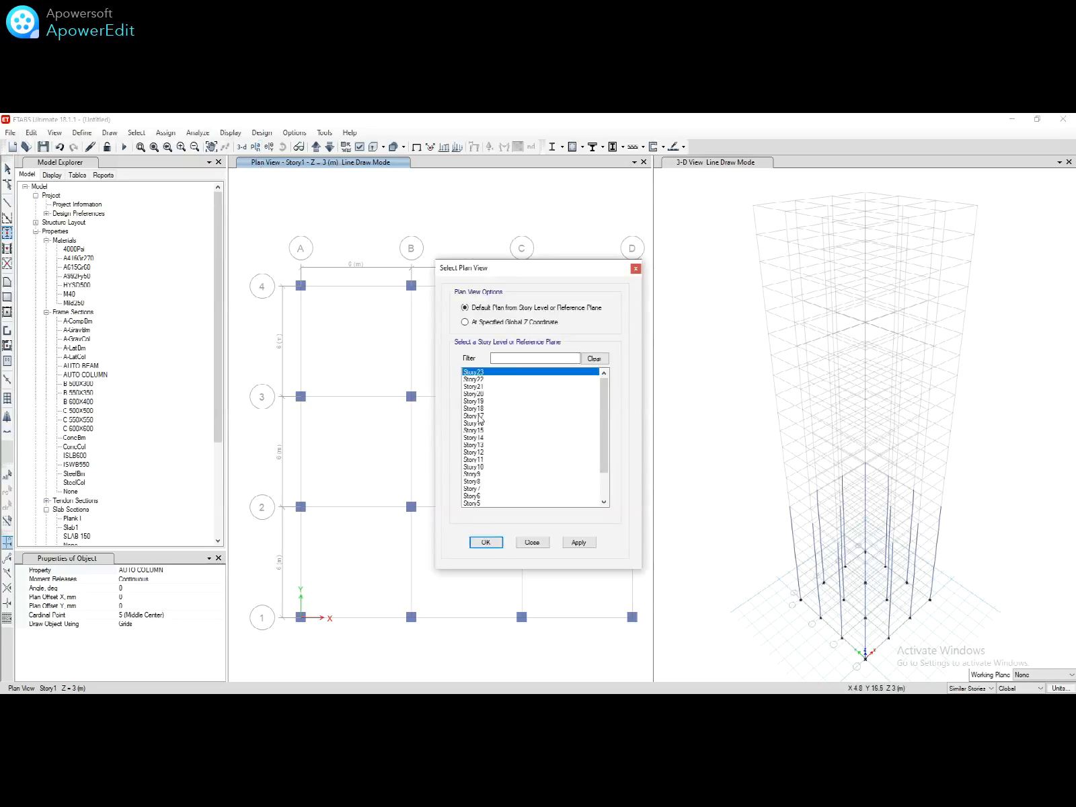
left_click(484, 459)
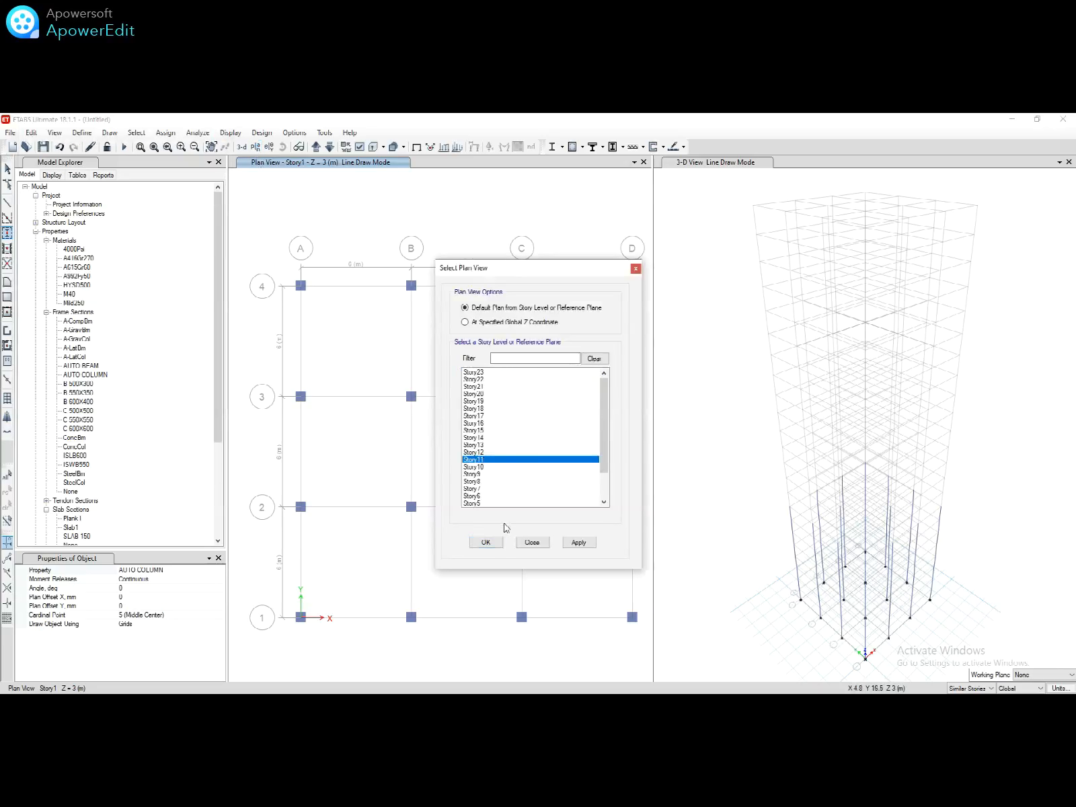
left_click(484, 542)
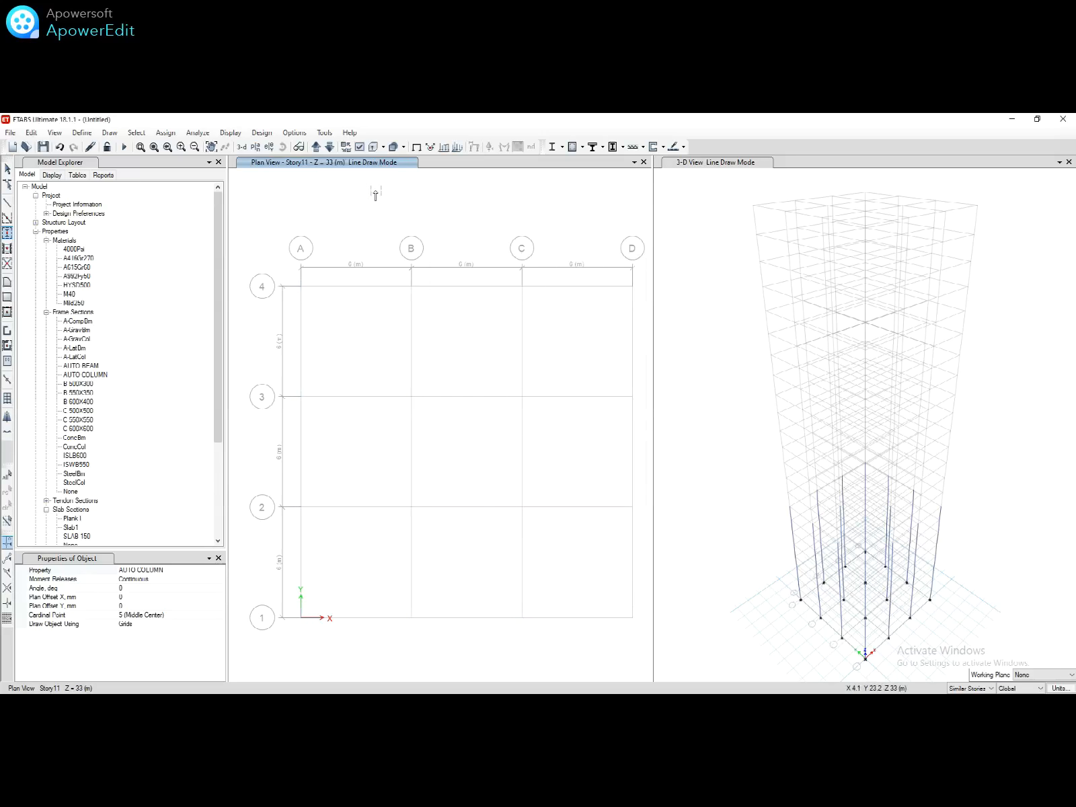
left_click_drag(395, 271, 640, 521)
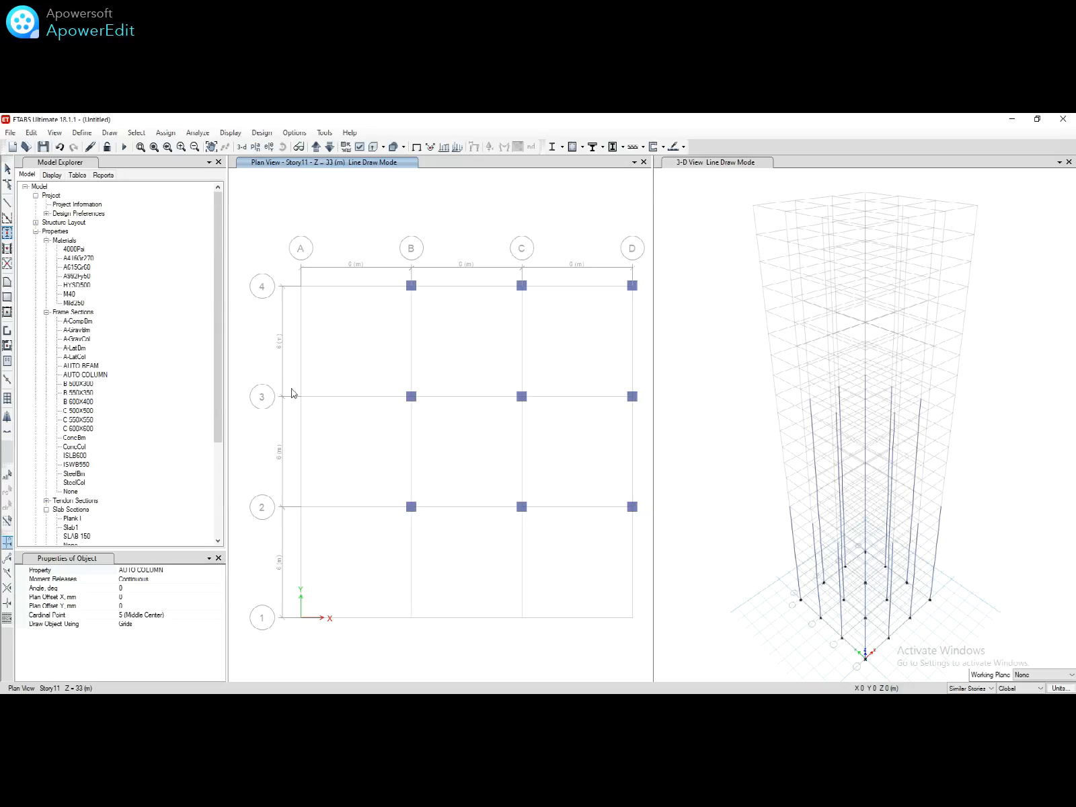
left_click_drag(291, 390, 530, 632)
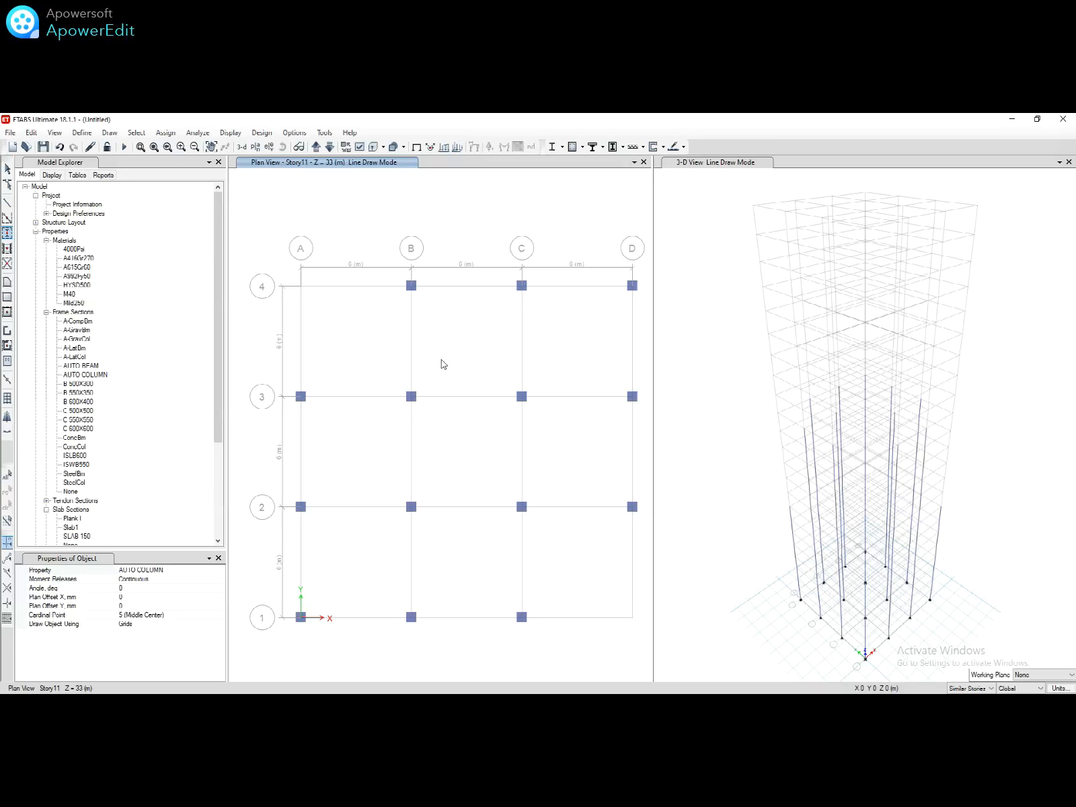
Step: On the Story16 plan, place columns along grids B and C and across rows 2 and 3
left_click(258, 149)
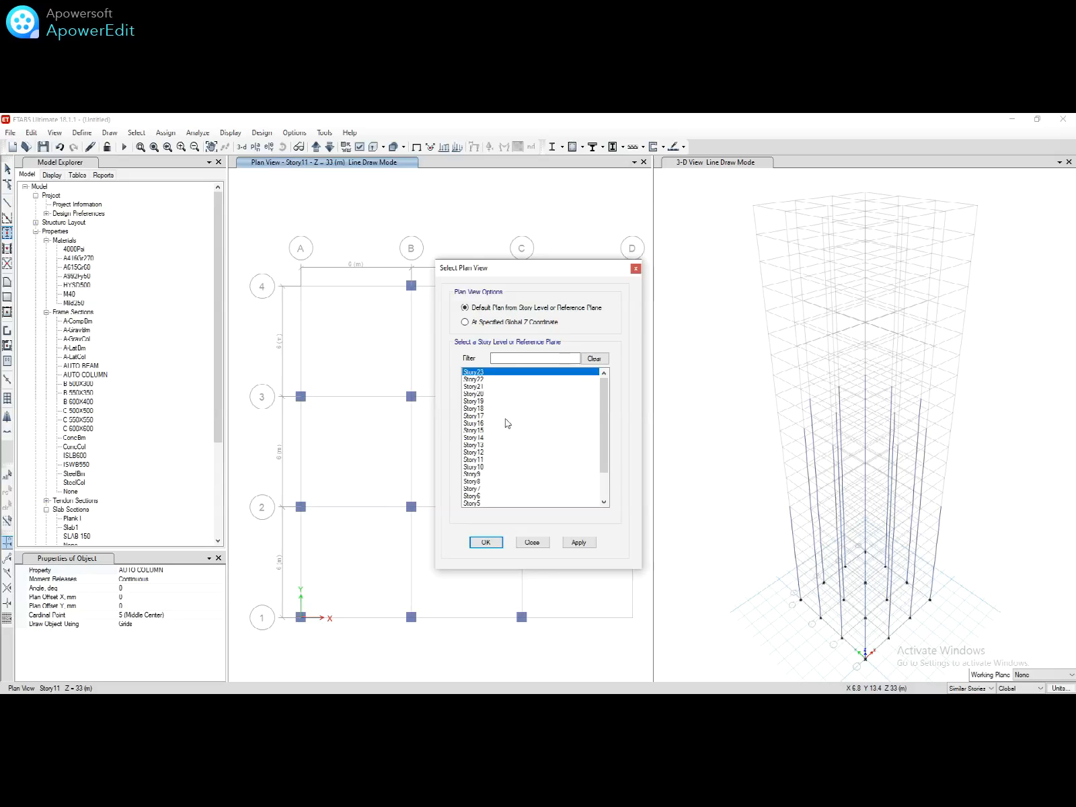
left_click(484, 438)
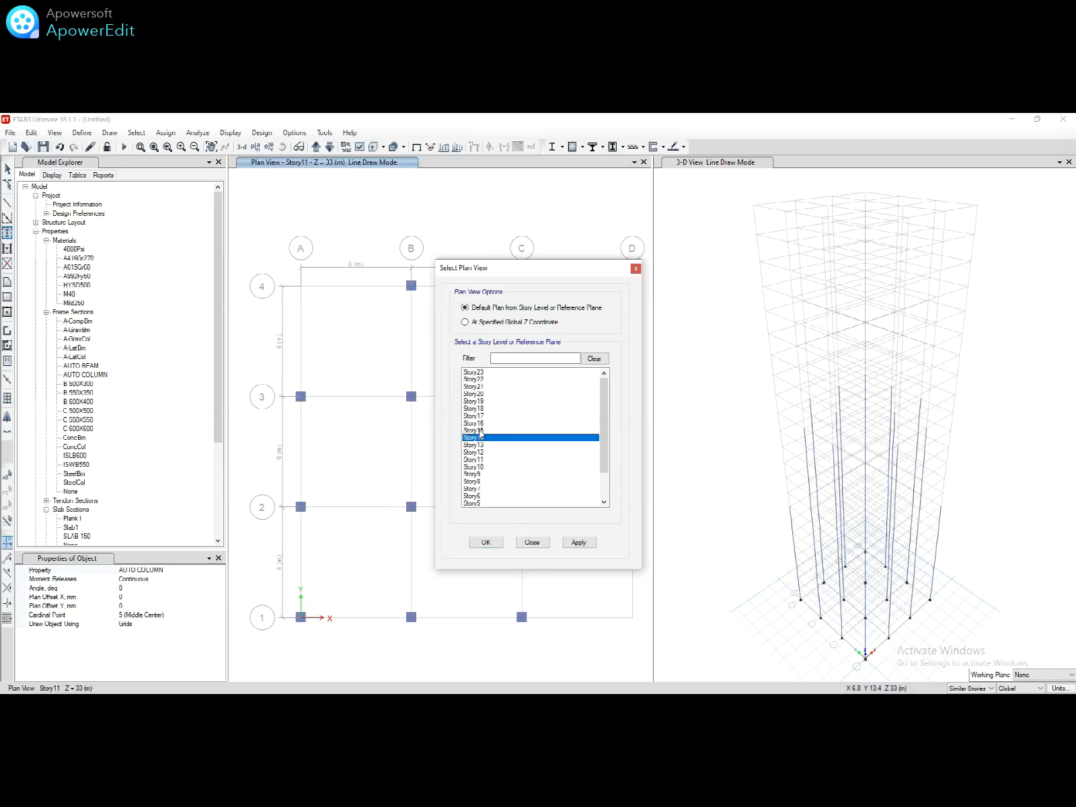
left_click(479, 423)
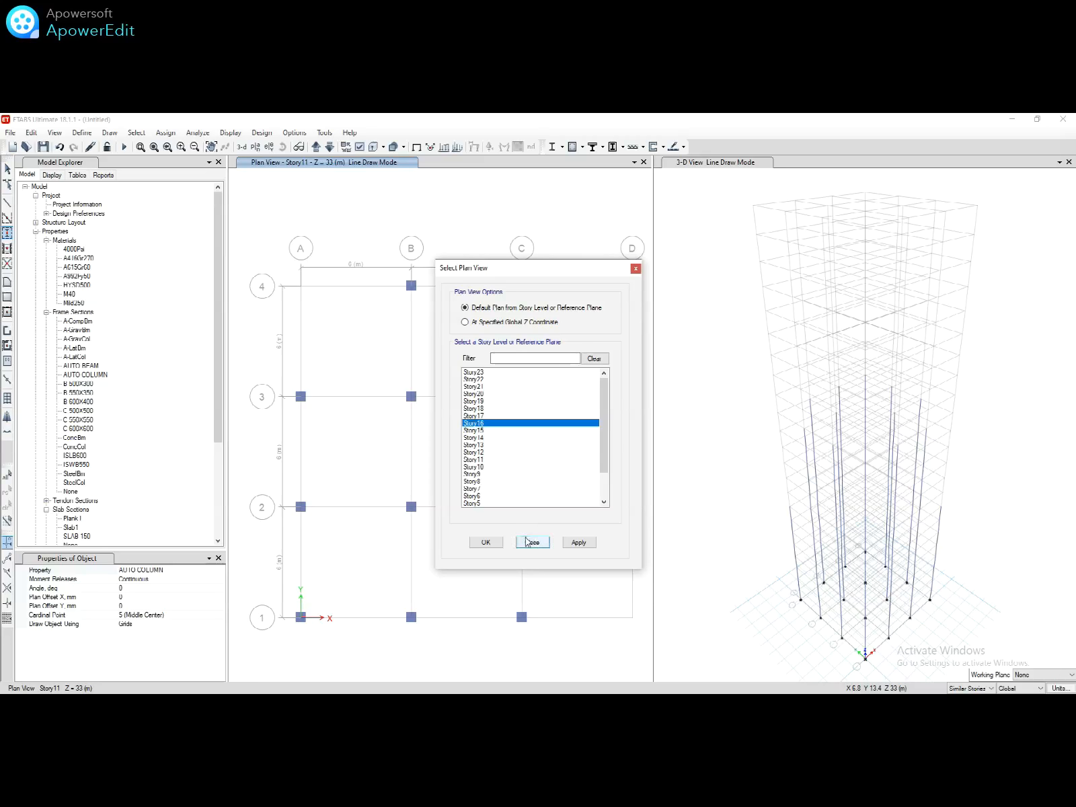
left_click(486, 542)
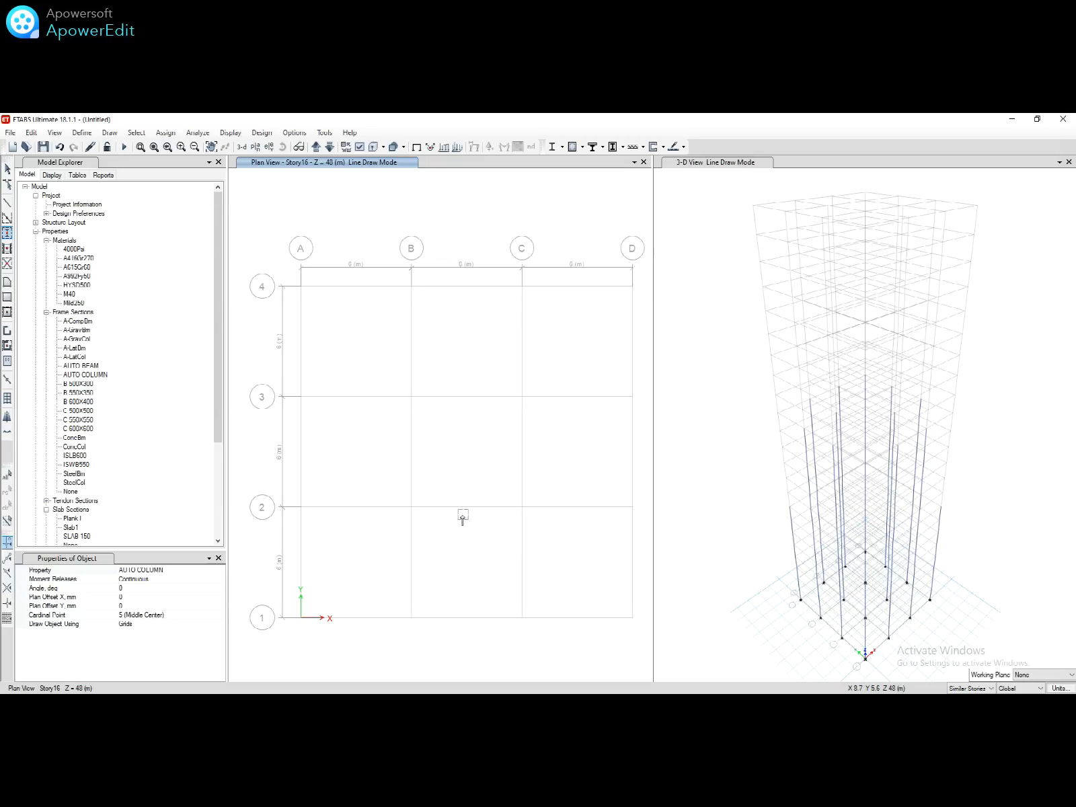
left_click_drag(400, 277, 550, 630)
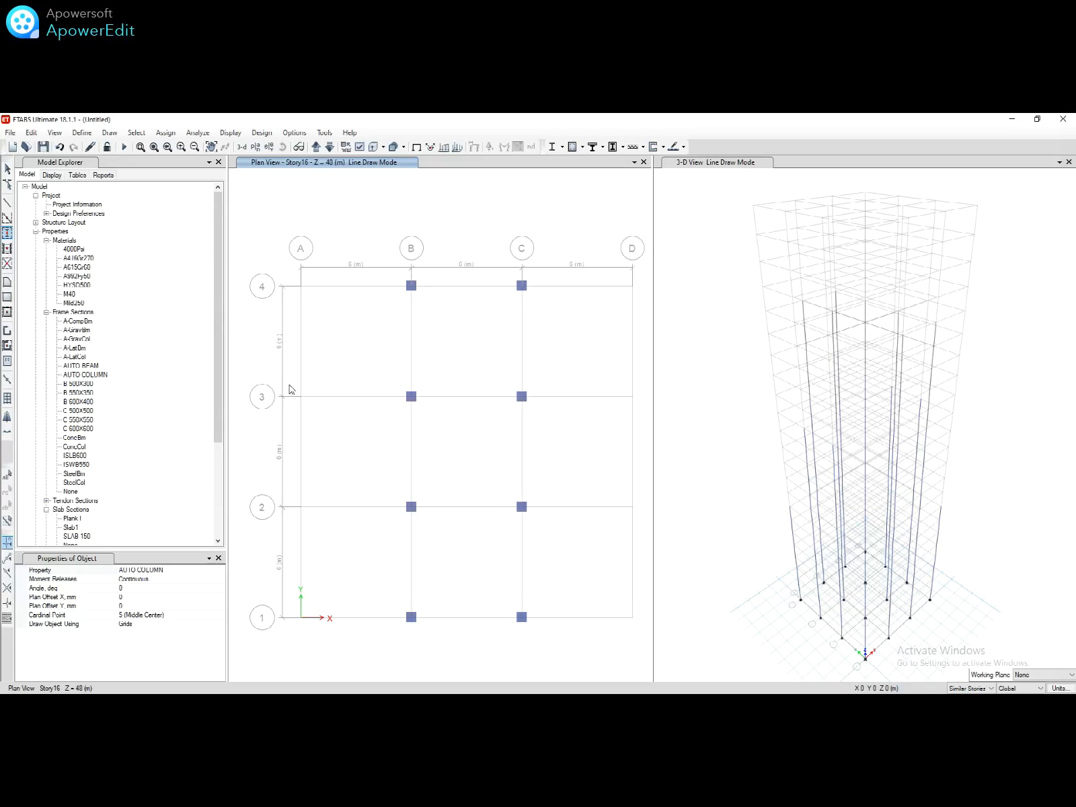
left_click_drag(291, 388, 646, 531)
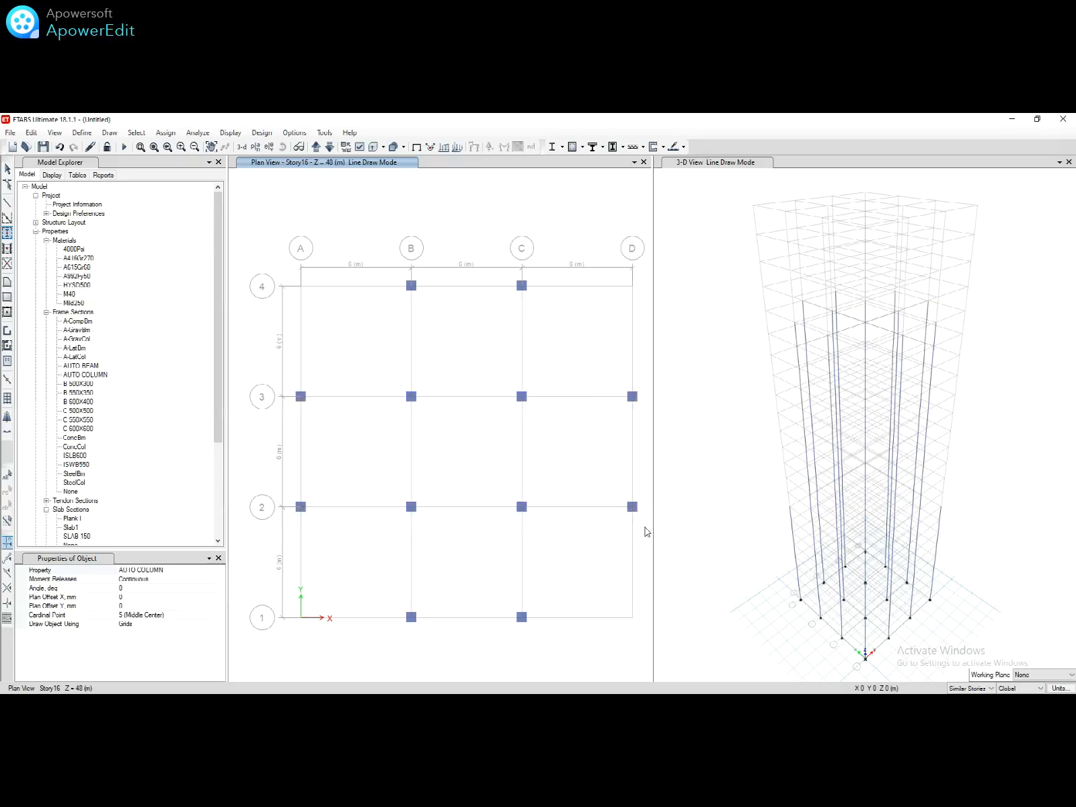
Step: On Story21, place six columns on grids B–C, rows 1–3, and close the properties panel
left_click(256, 150)
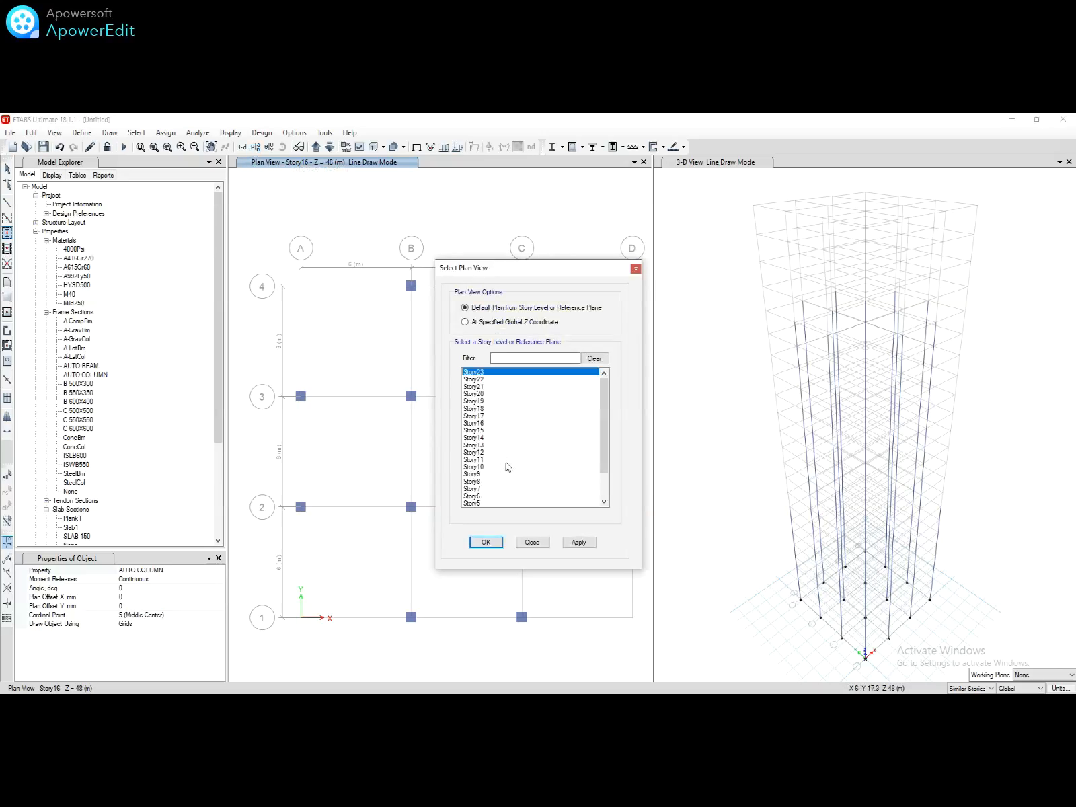
left_click(475, 402)
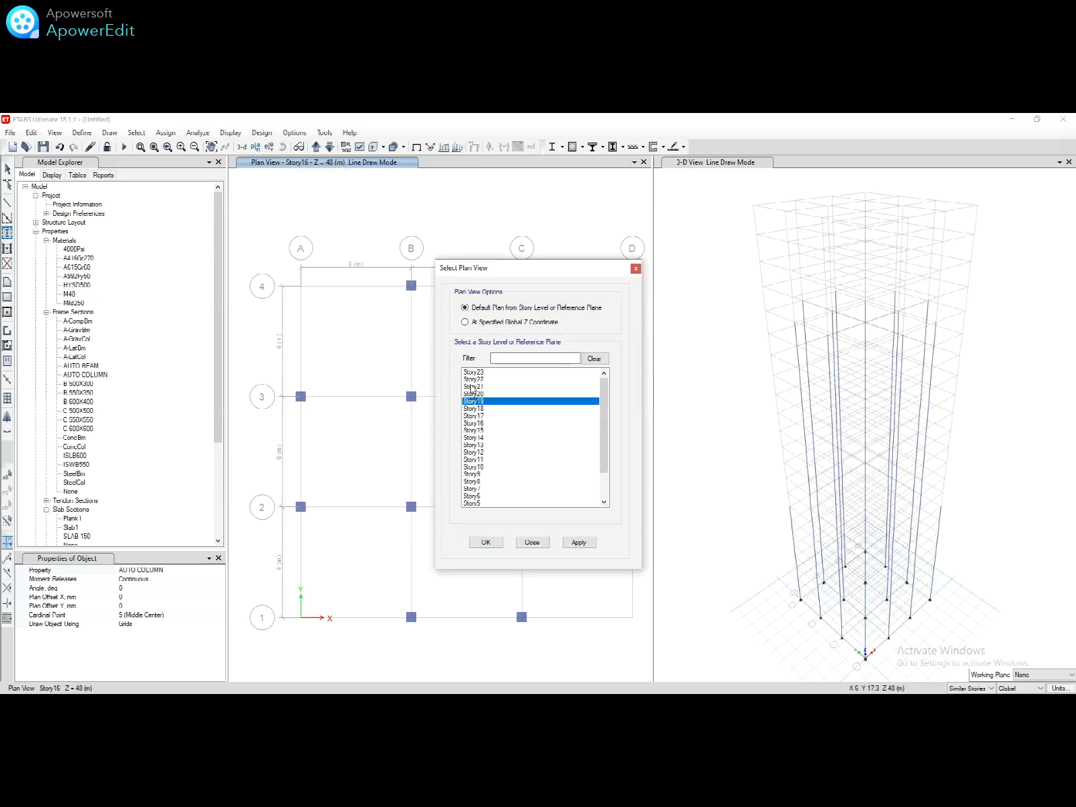
left_click(473, 387)
left_click(486, 542)
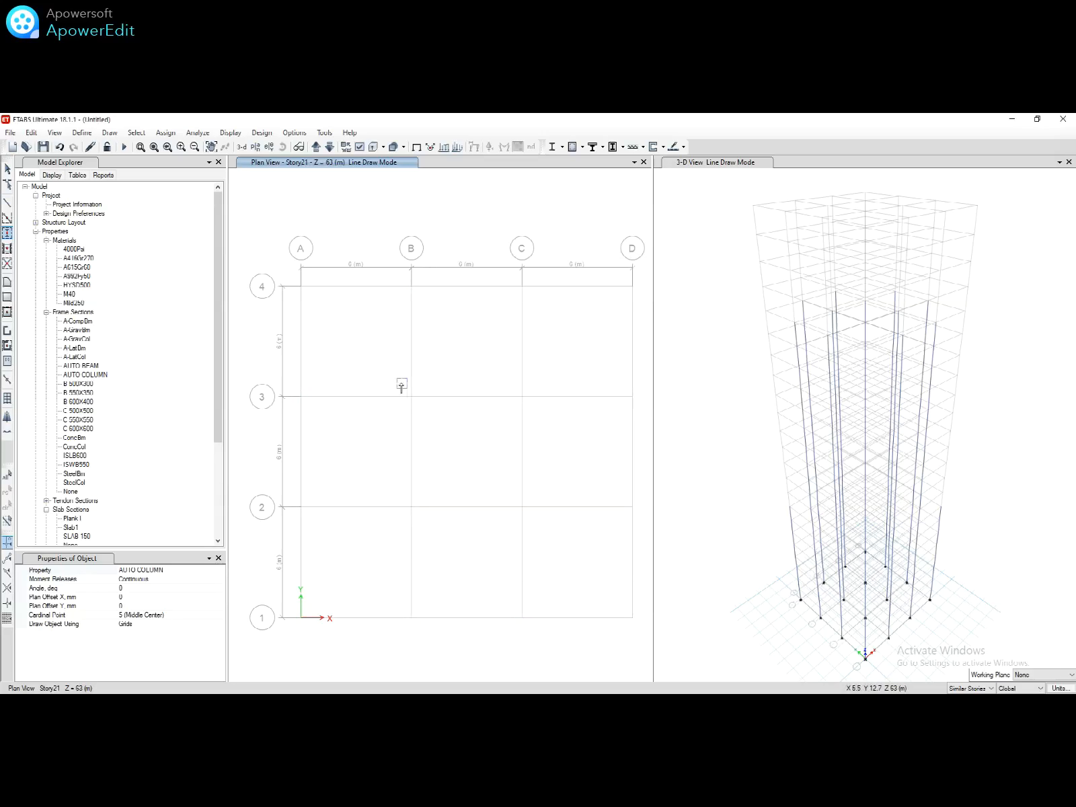
left_click_drag(402, 385, 556, 639)
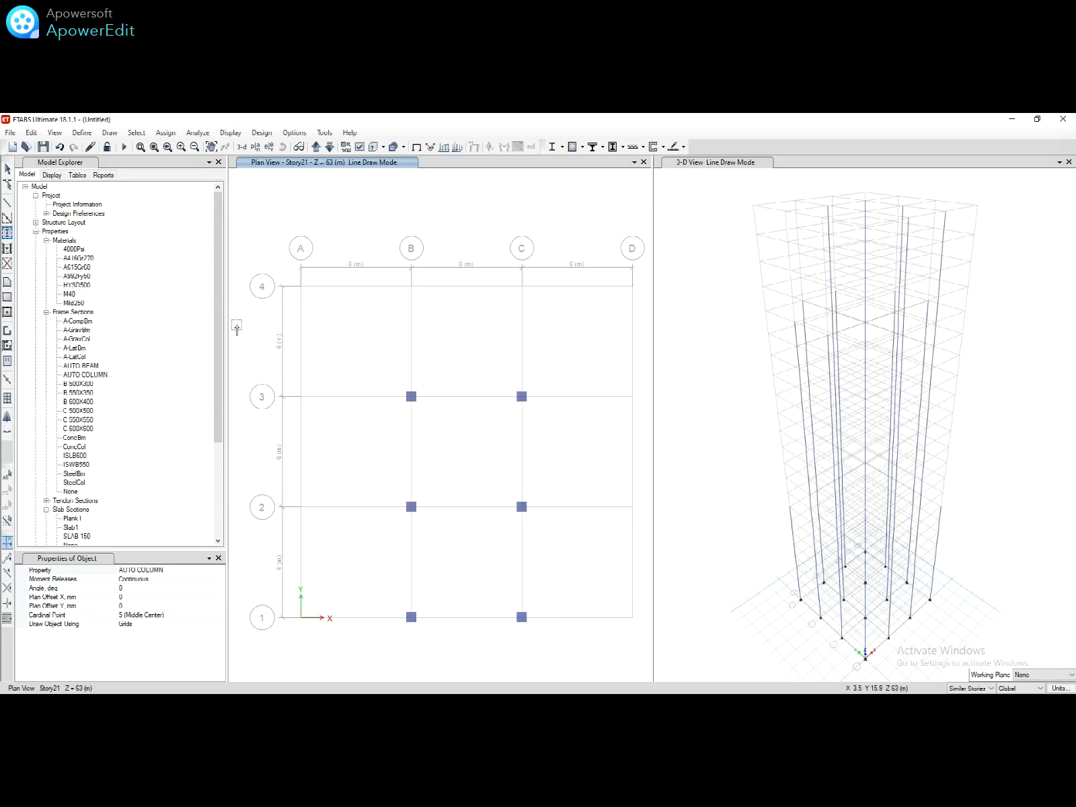
left_click(219, 558)
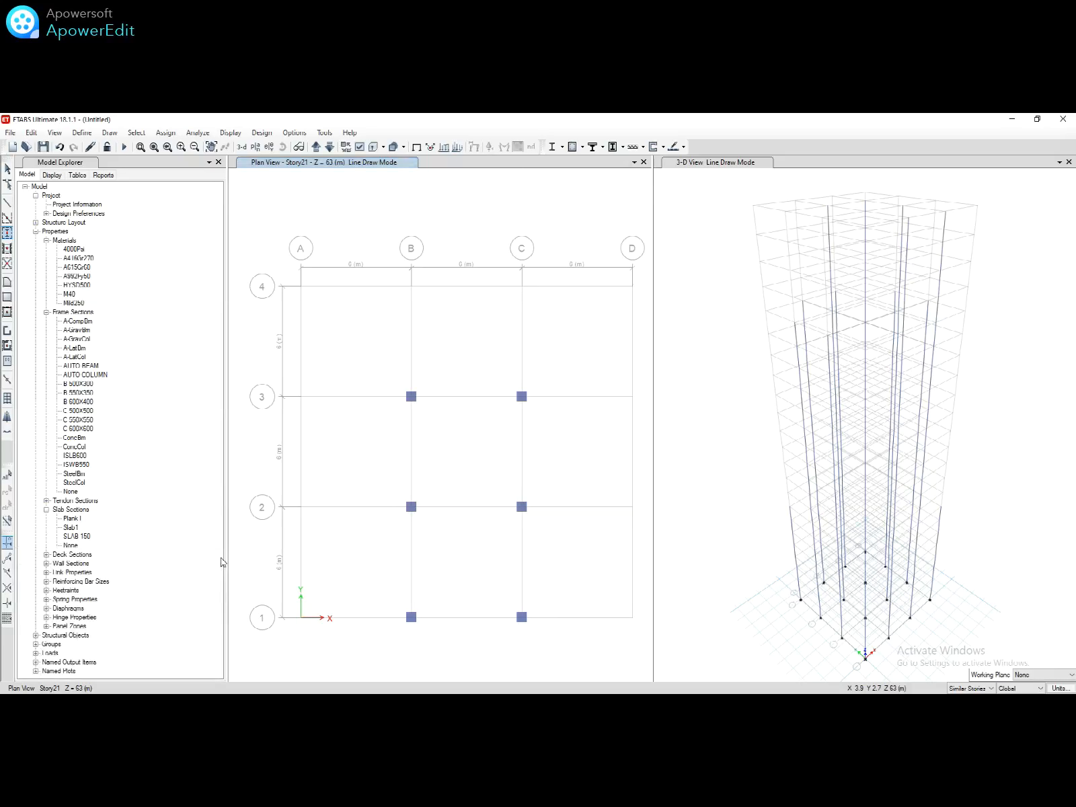
Step: Switch to Quick Draw Beams/Columns with AUTO BEAM as the section
left_click(8, 220)
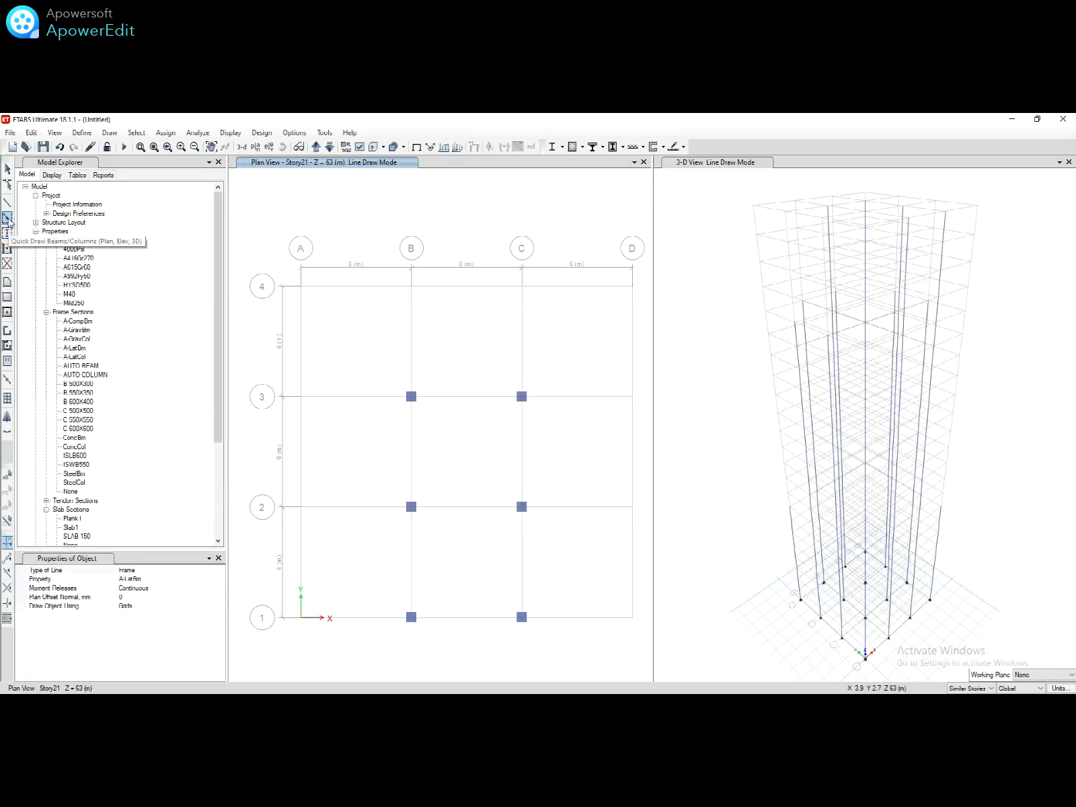
left_click(201, 579)
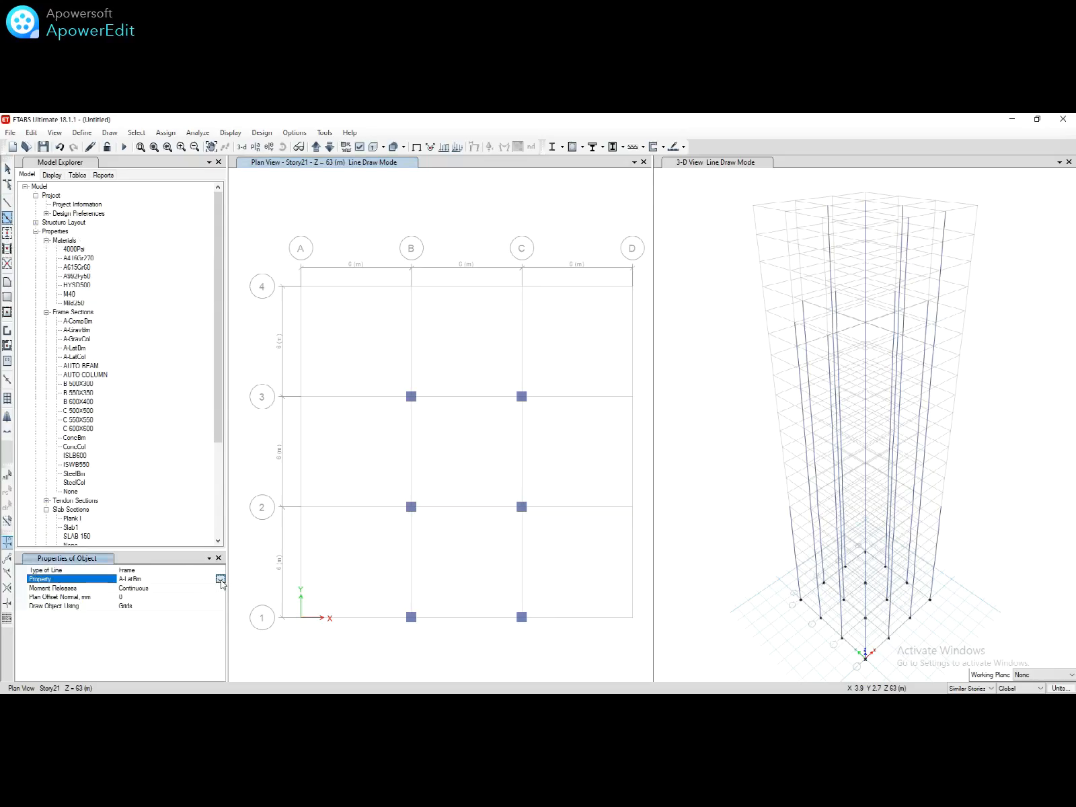
left_click(220, 578)
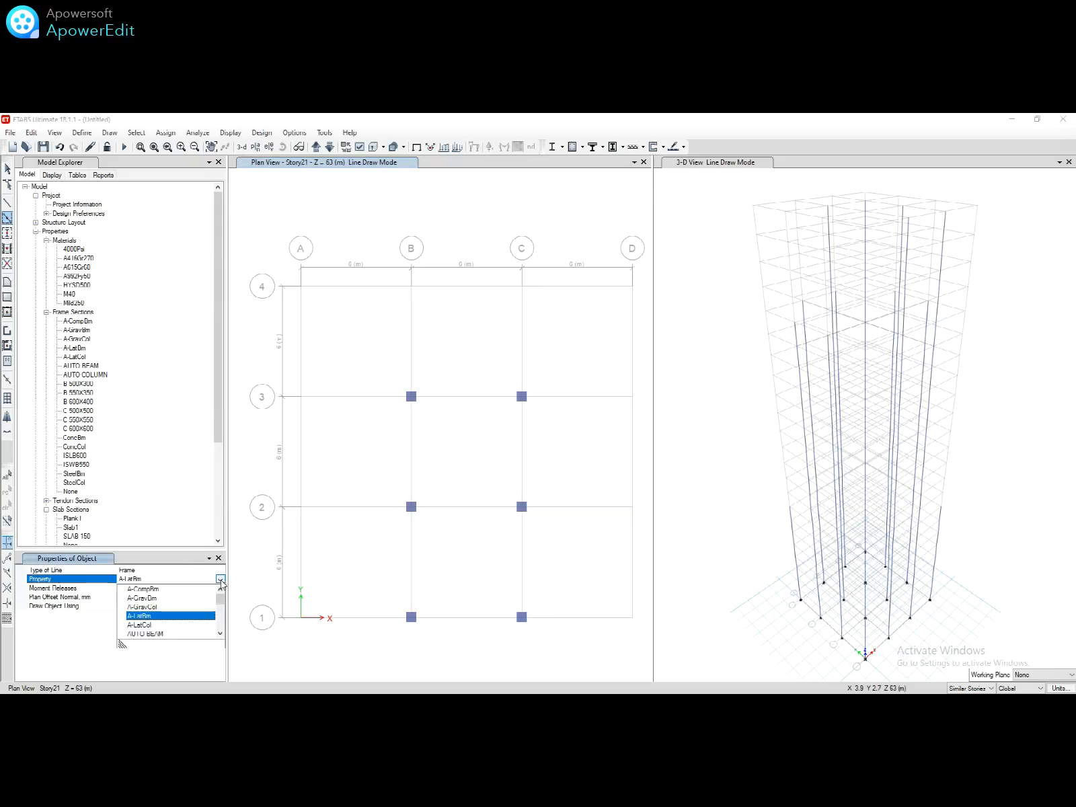
left_click(162, 634)
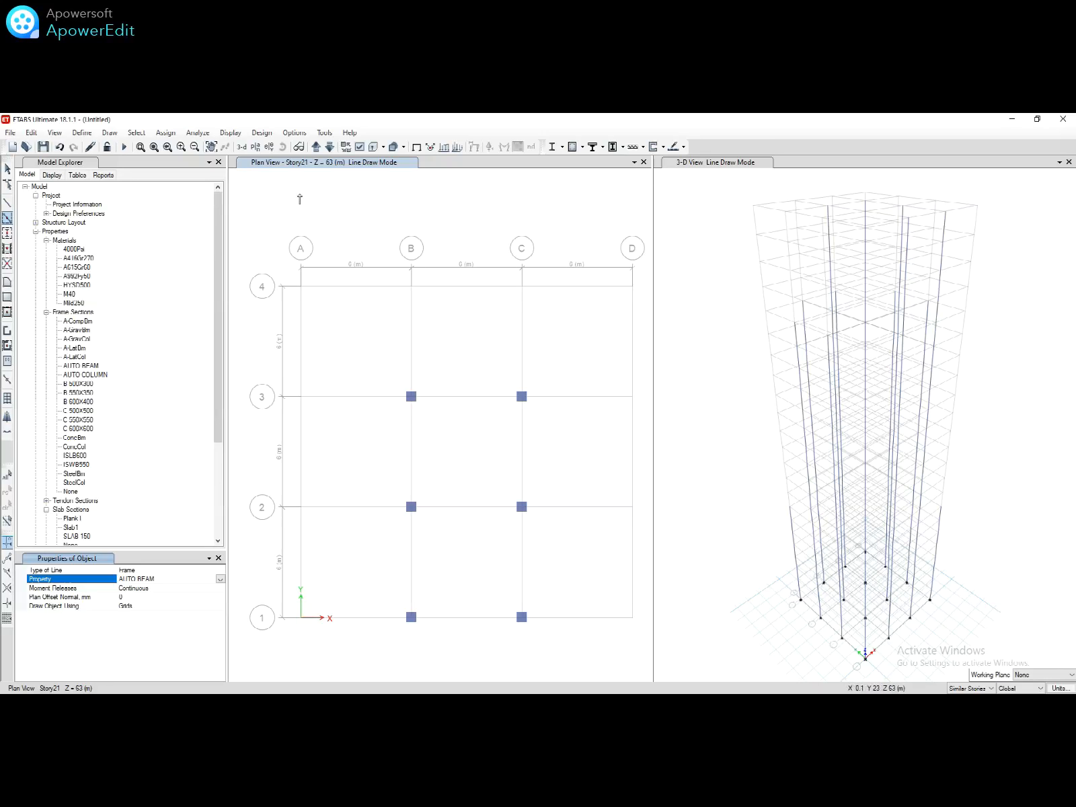
Step: Draw AUTO BEAM beams along every grid line of the Story7 plan
left_click(255, 149)
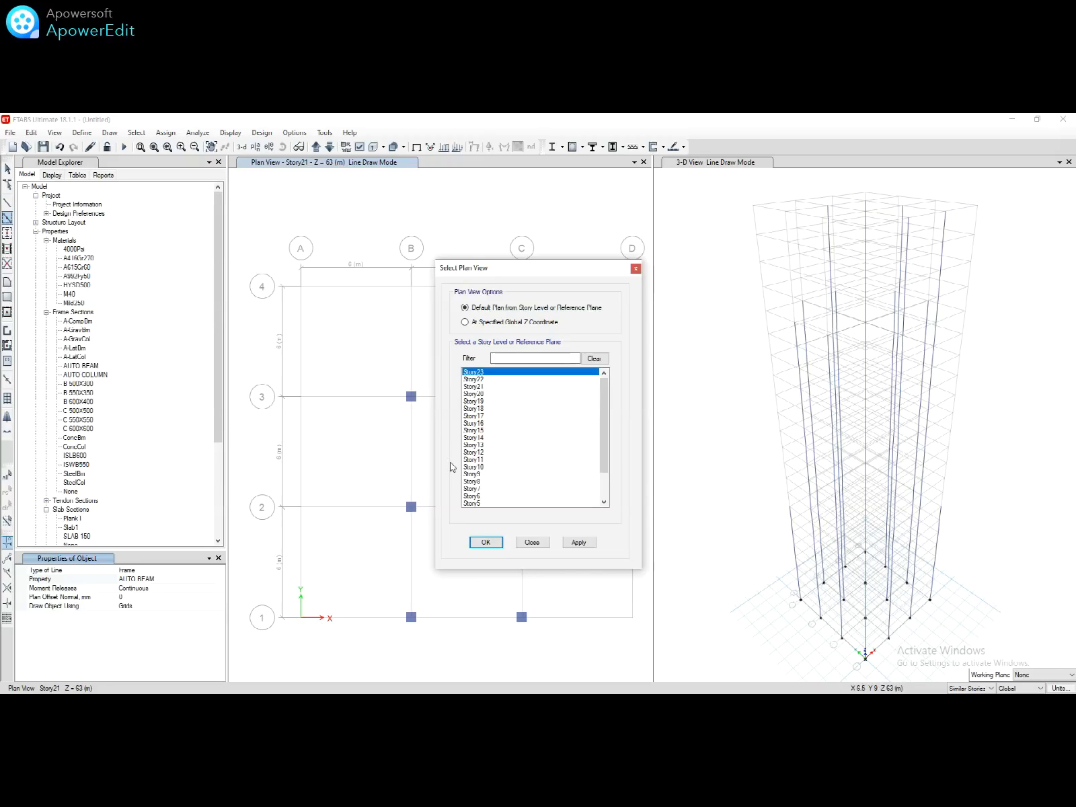
left_click(466, 482)
left_click(469, 490)
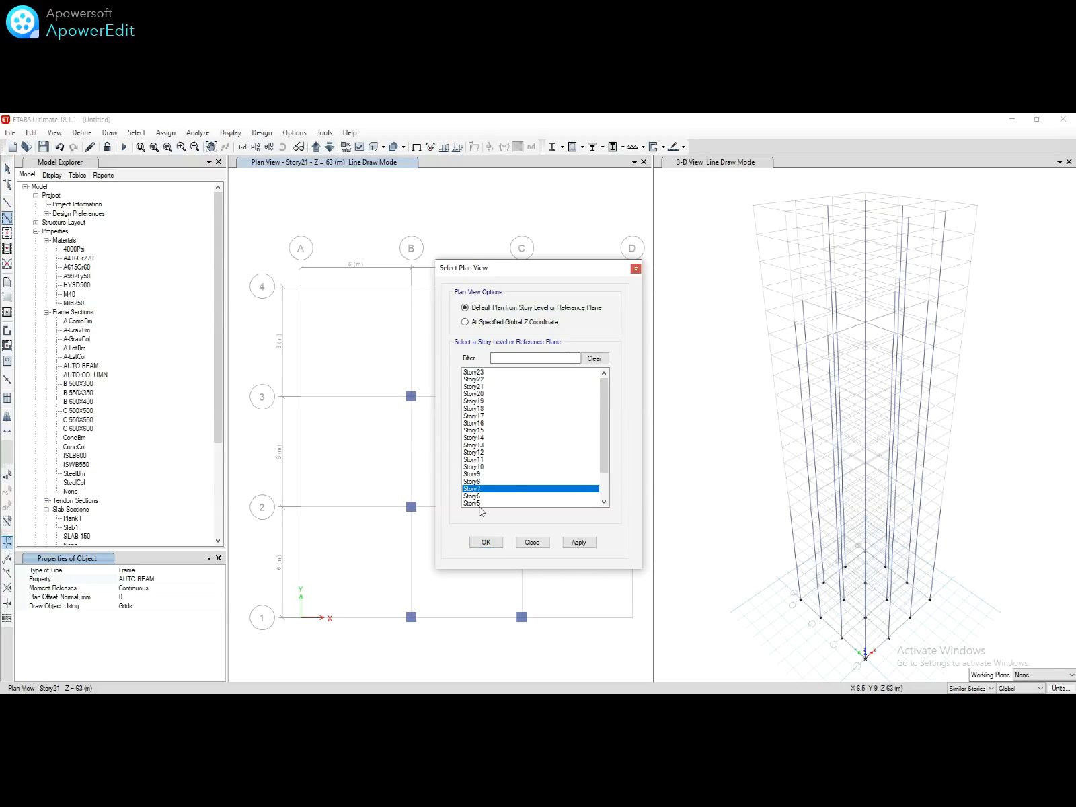
left_click(486, 542)
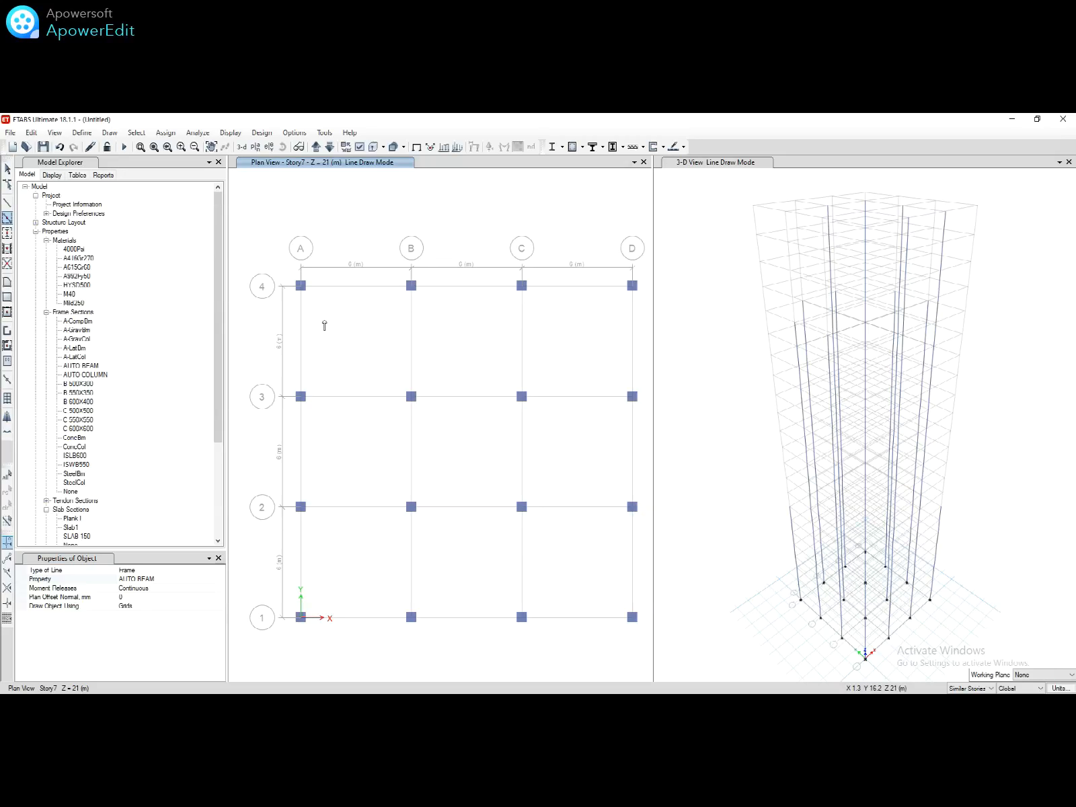
mouse_move(282, 271)
left_mouse_down()
mouse_move(538, 538)
mouse_move(639, 666)
left_mouse_up()
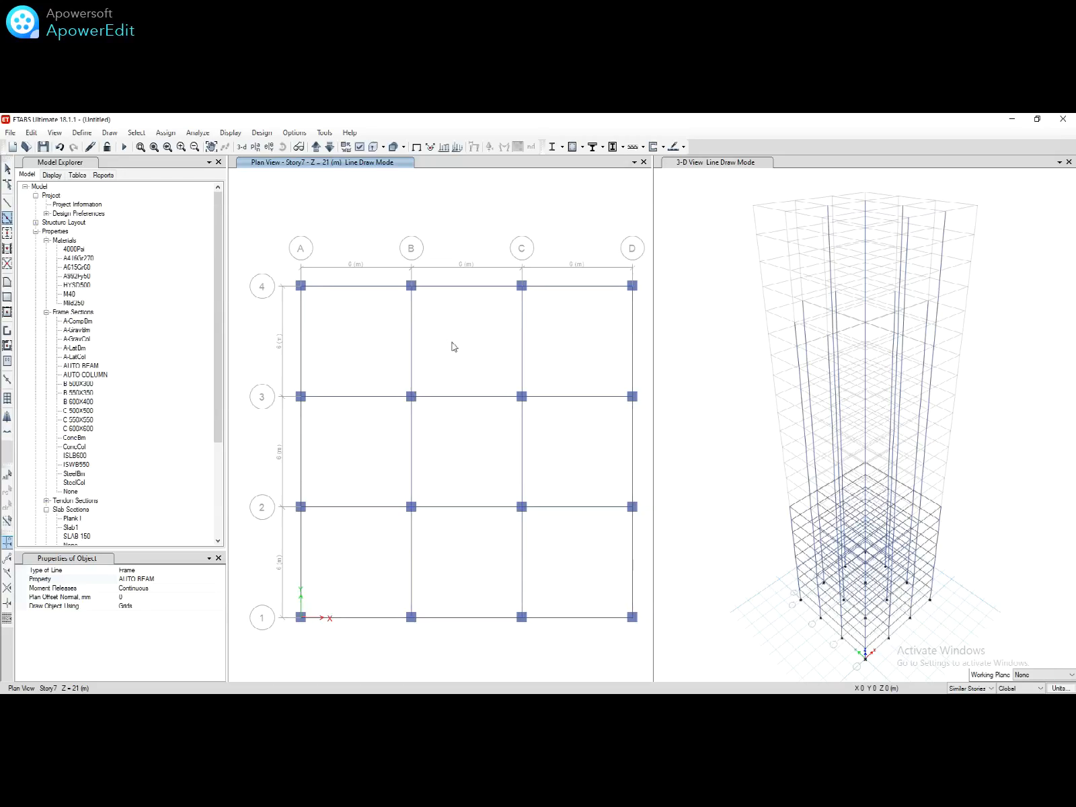
Step: On Story11, draw beams over the B–D bays of rows 2–4 and A–C bays of rows 1–3
left_click(256, 147)
left_click(474, 460)
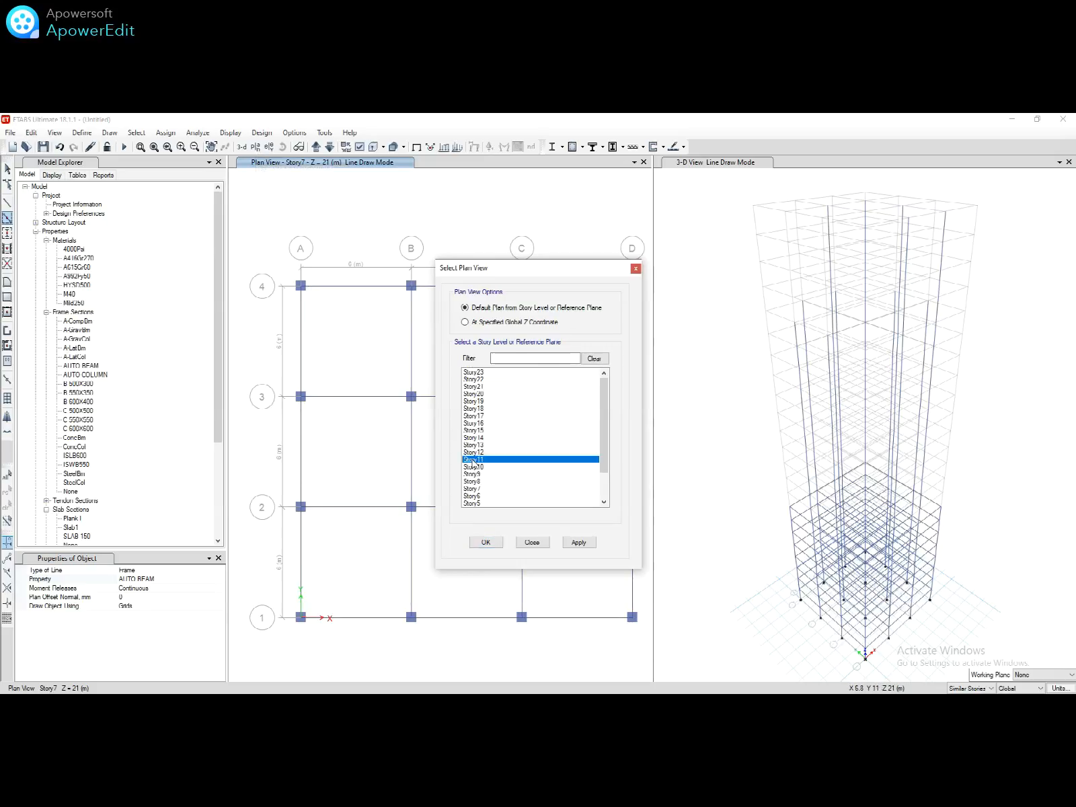
left_click(498, 542)
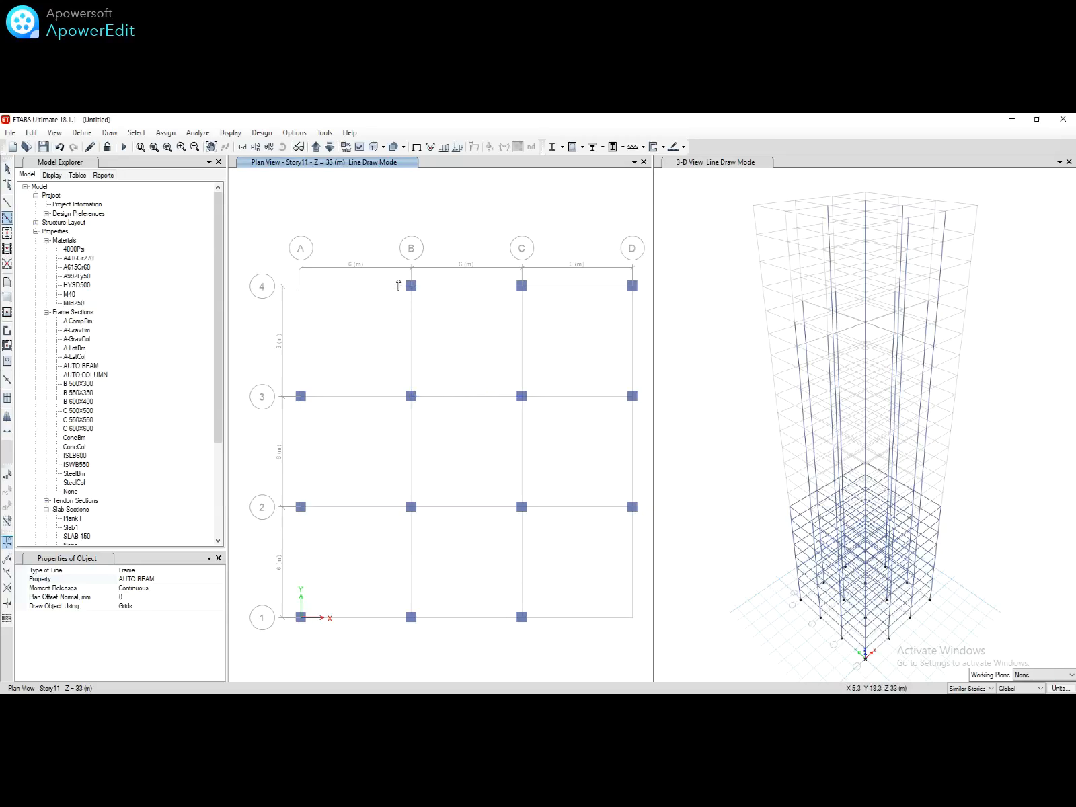
left_click_drag(398, 278, 644, 524)
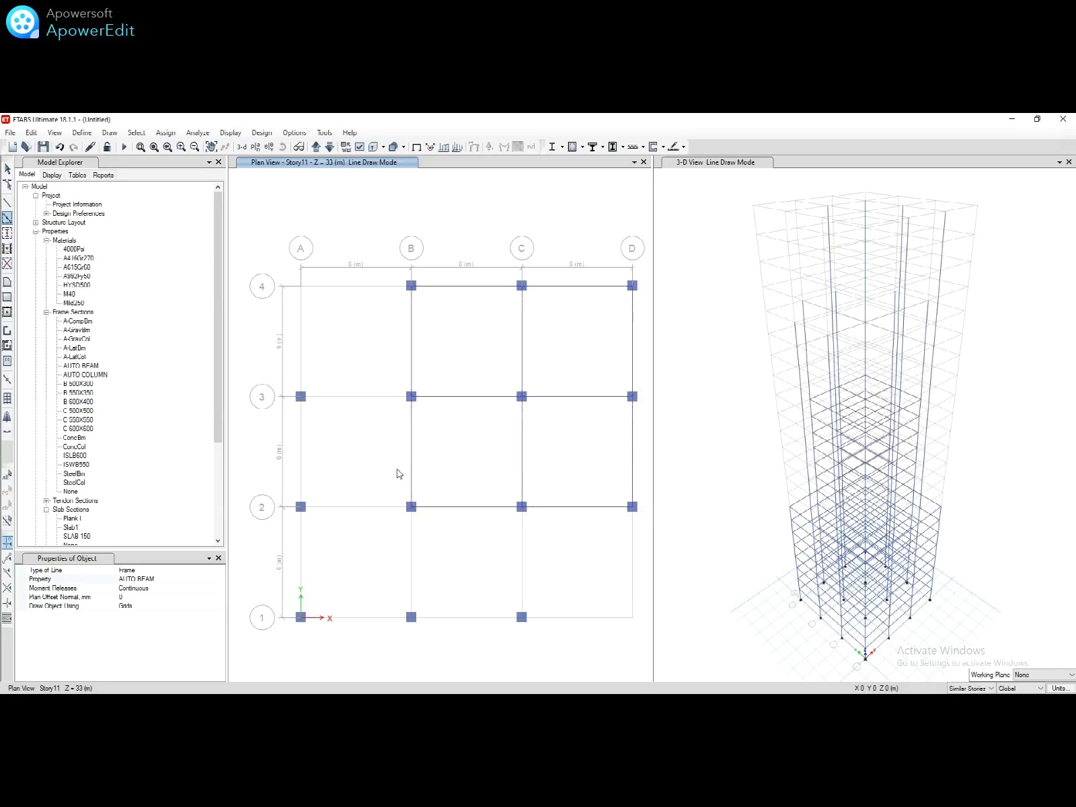
left_click_drag(287, 379, 532, 640)
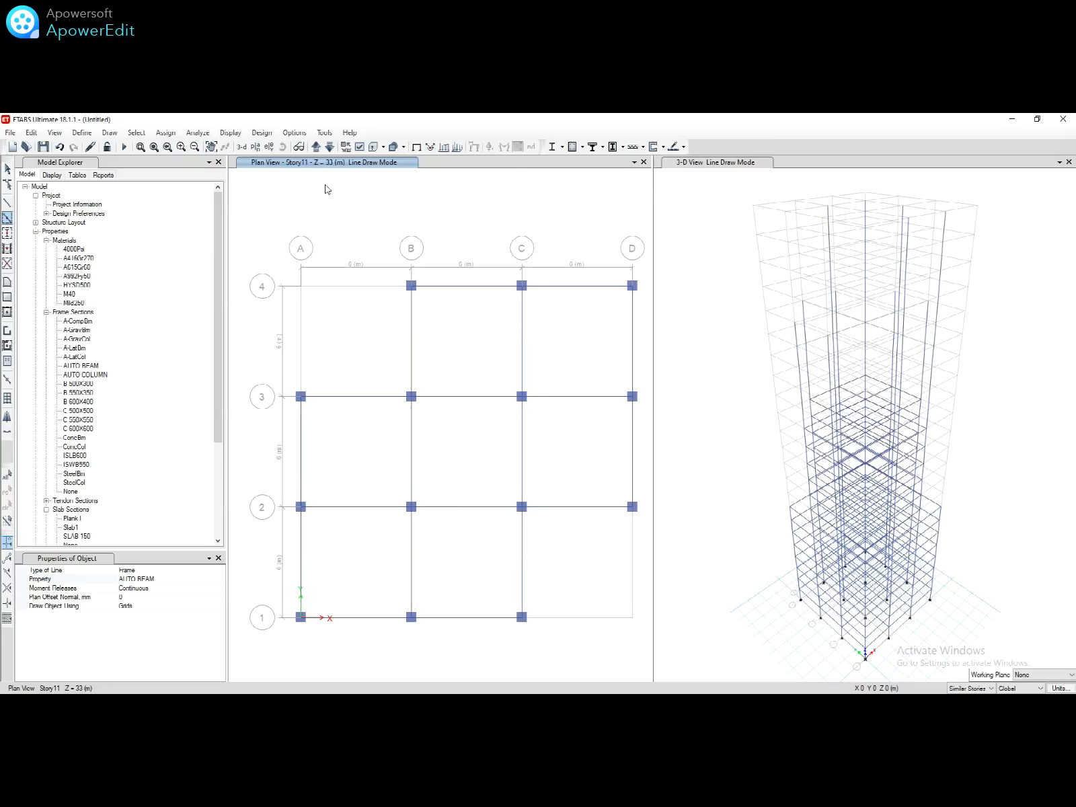
Step: On Story18, draw beams along grids B and C and rows 2 and 3 from A to D
left_click(256, 146)
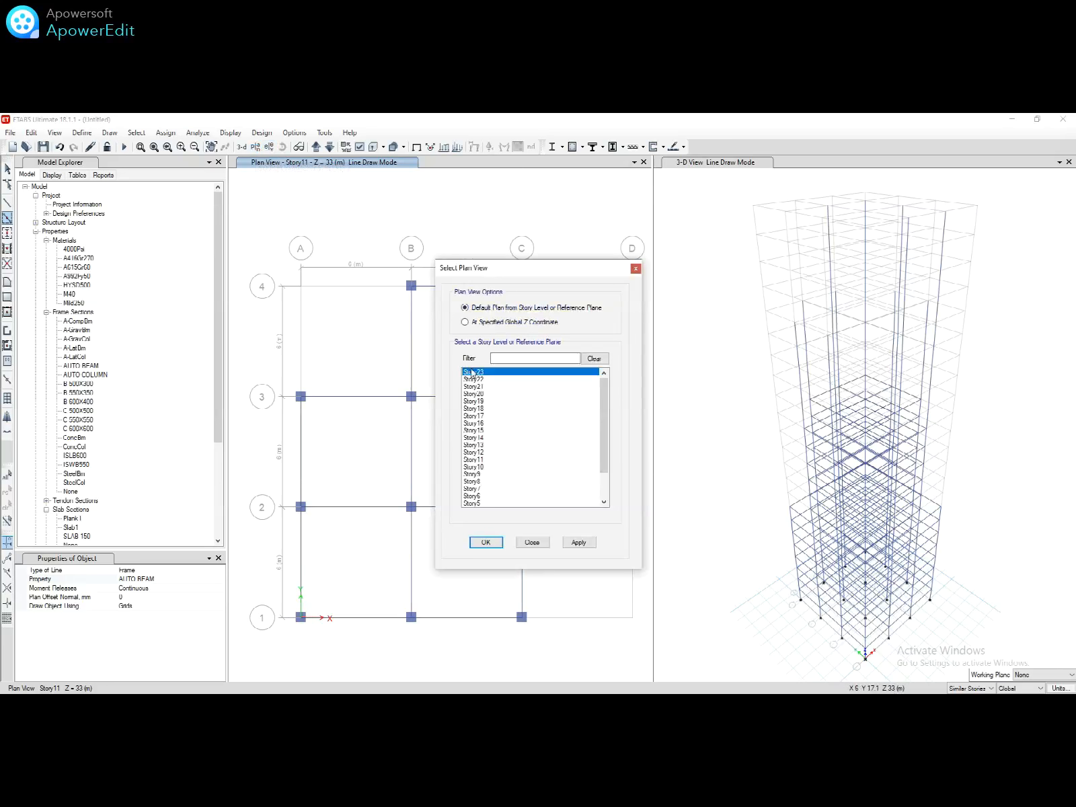
left_click(476, 409)
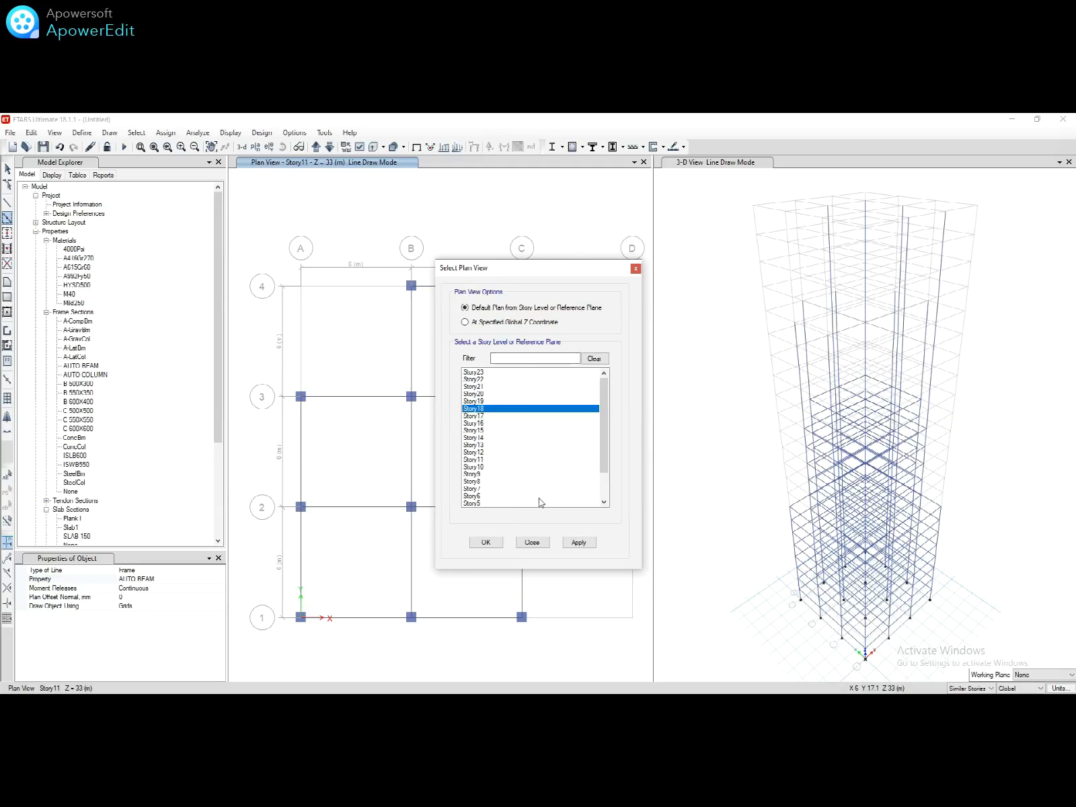
left_click(487, 541)
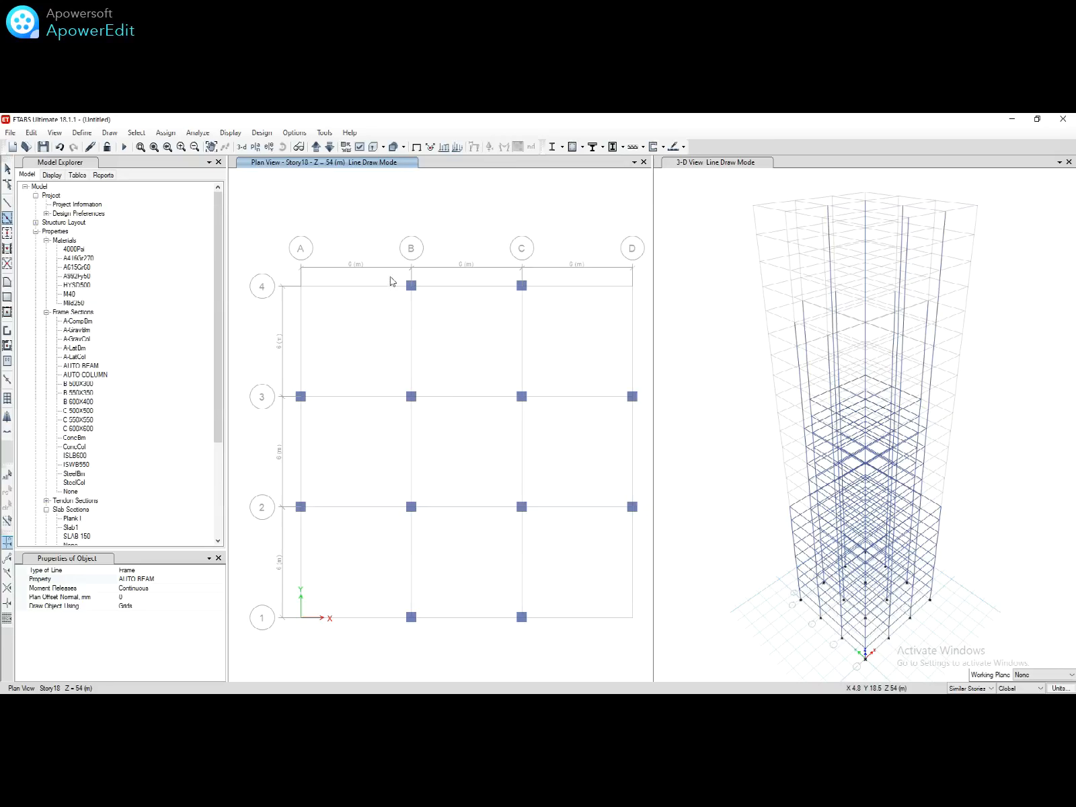
left_click_drag(390, 278, 580, 636)
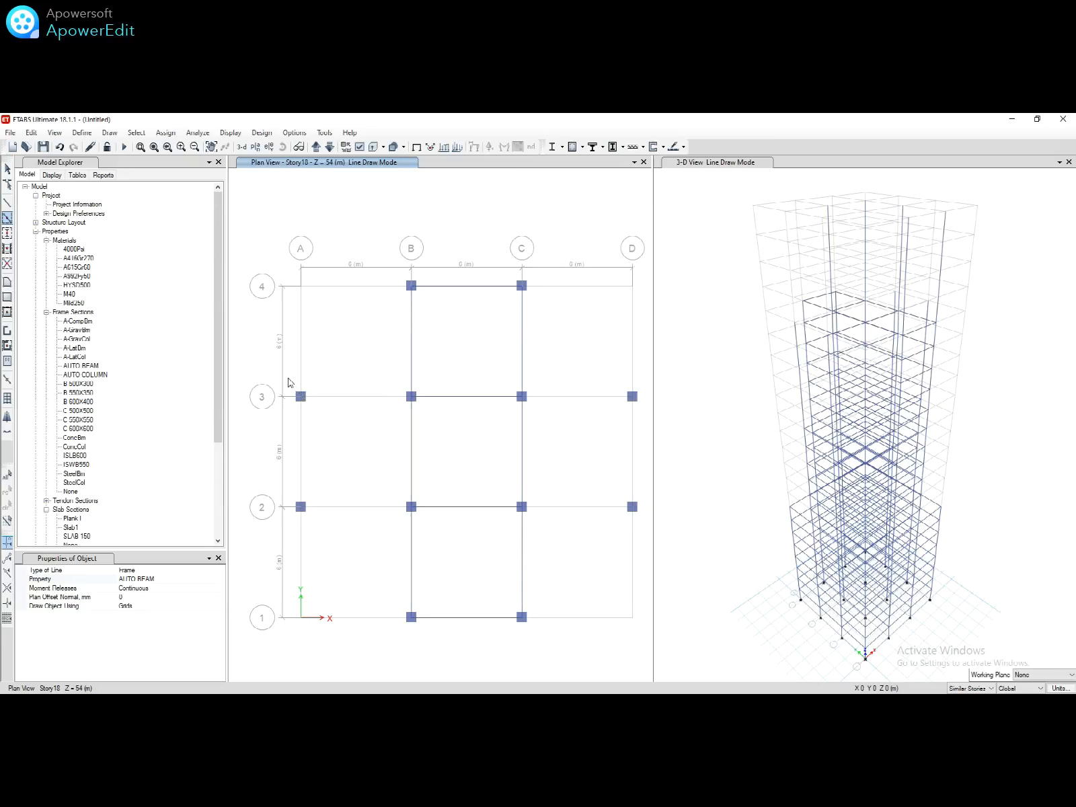
left_click_drag(288, 378, 661, 546)
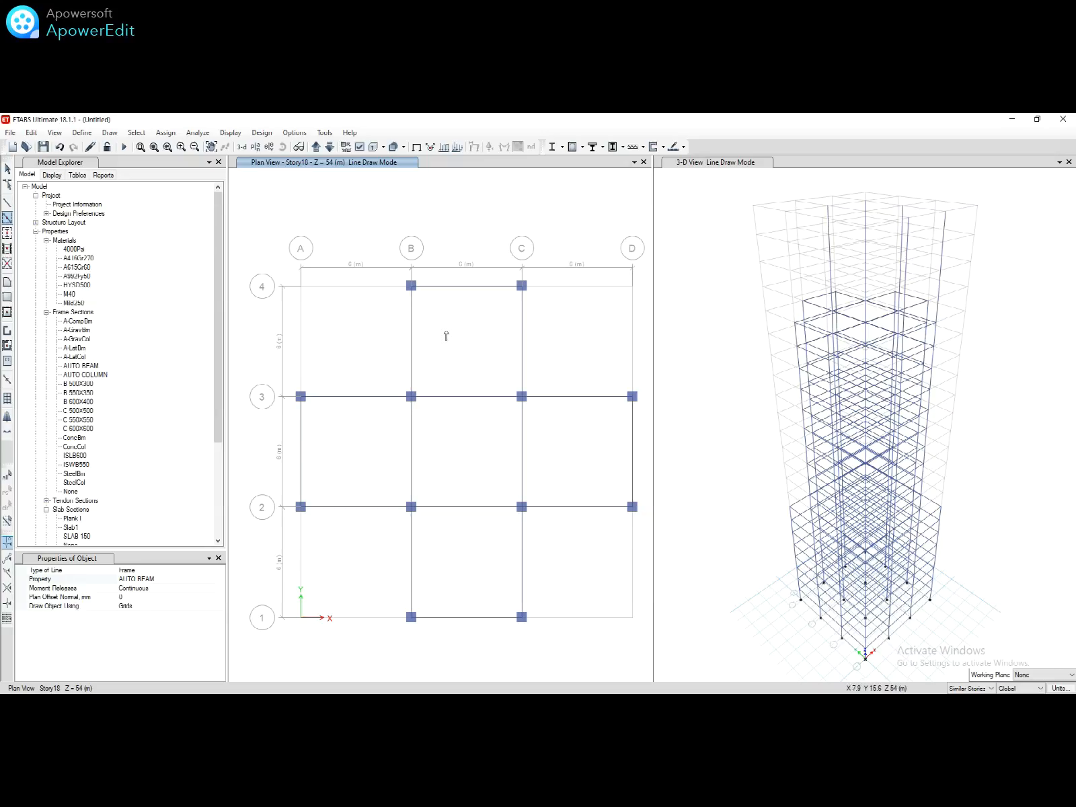
Step: On Story23, draw beams around the B–C bays framing the six columns
left_click(256, 147)
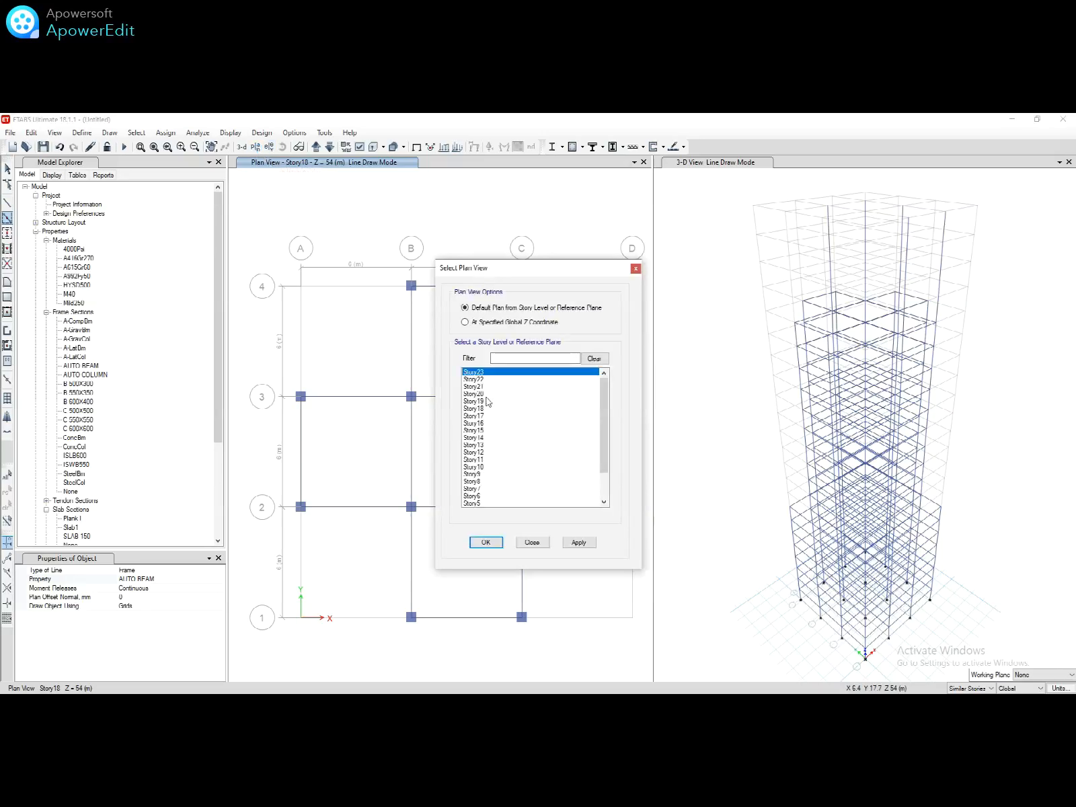
left_click(485, 542)
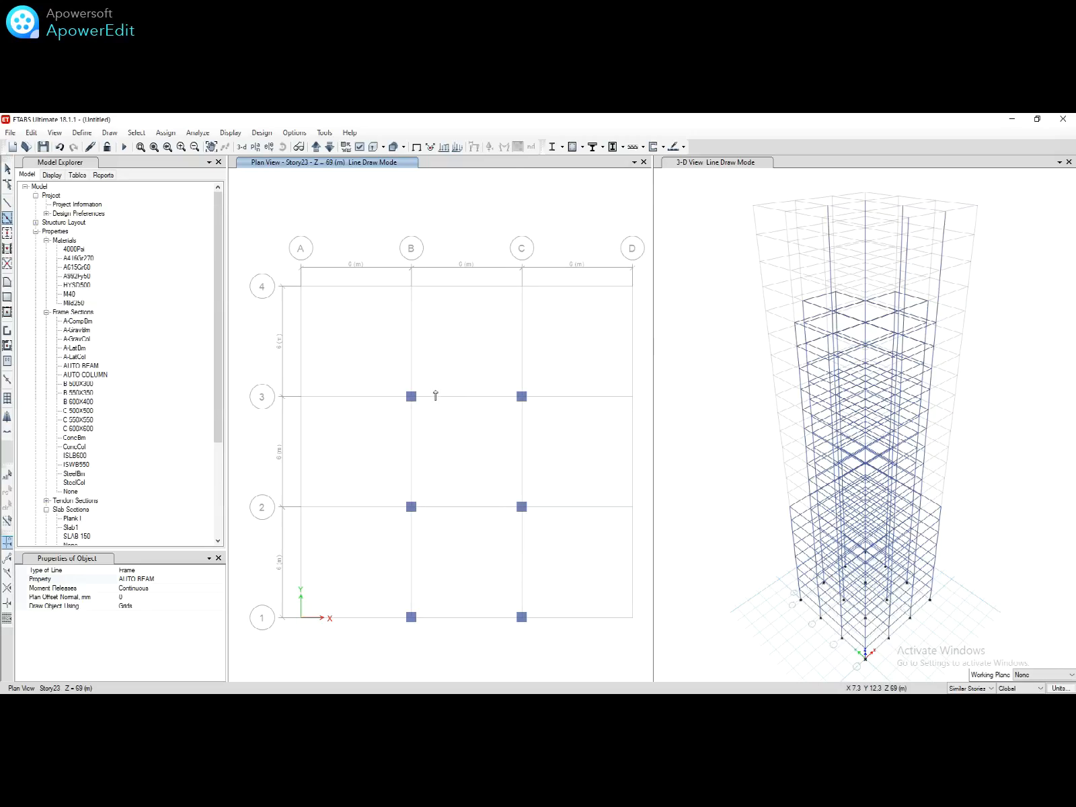
mouse_move(400, 378)
left_mouse_down()
mouse_move(516, 452)
mouse_move(555, 559)
mouse_move(565, 646)
left_mouse_up()
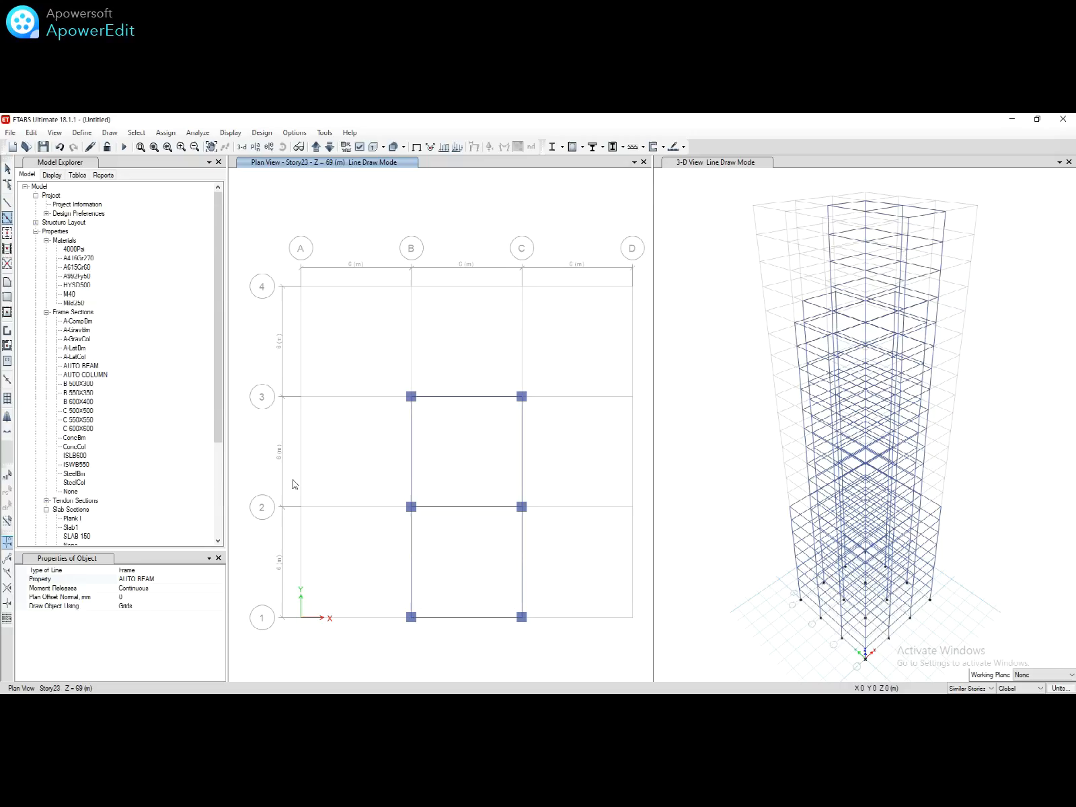
Step: Set up rectangular floor drawing with the SLAB 150 section, replicated to All Stories
left_click(9, 299)
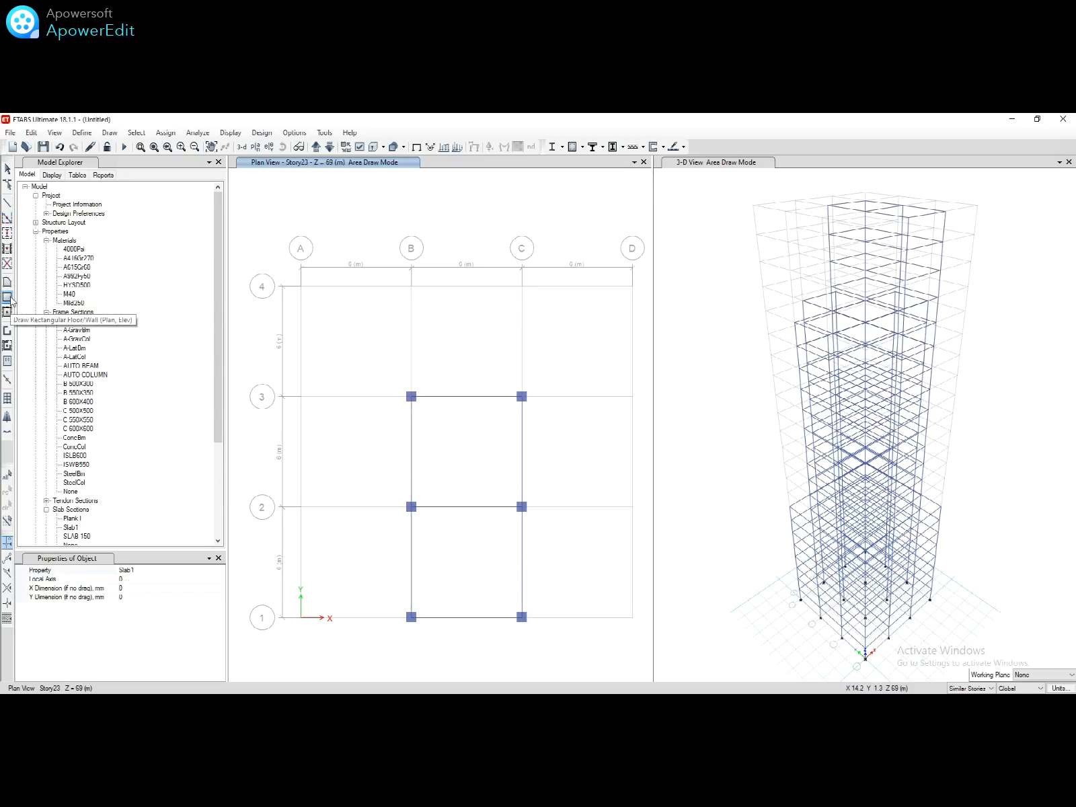
left_click(209, 573)
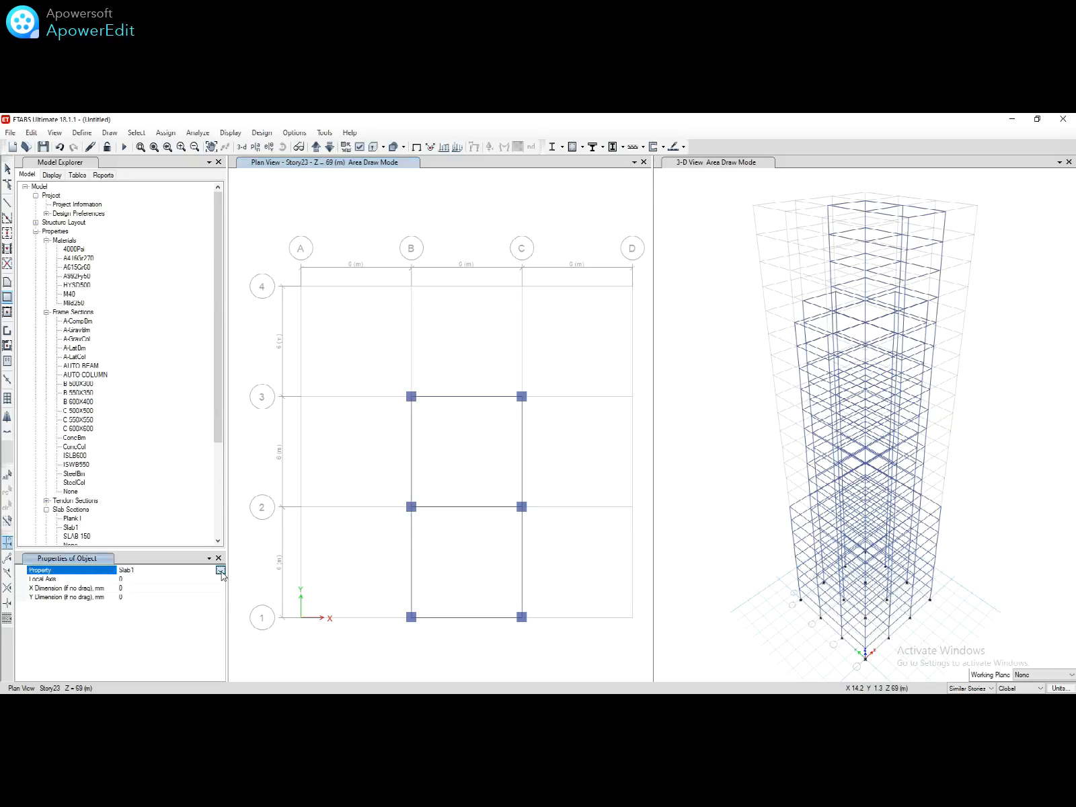
left_click(220, 570)
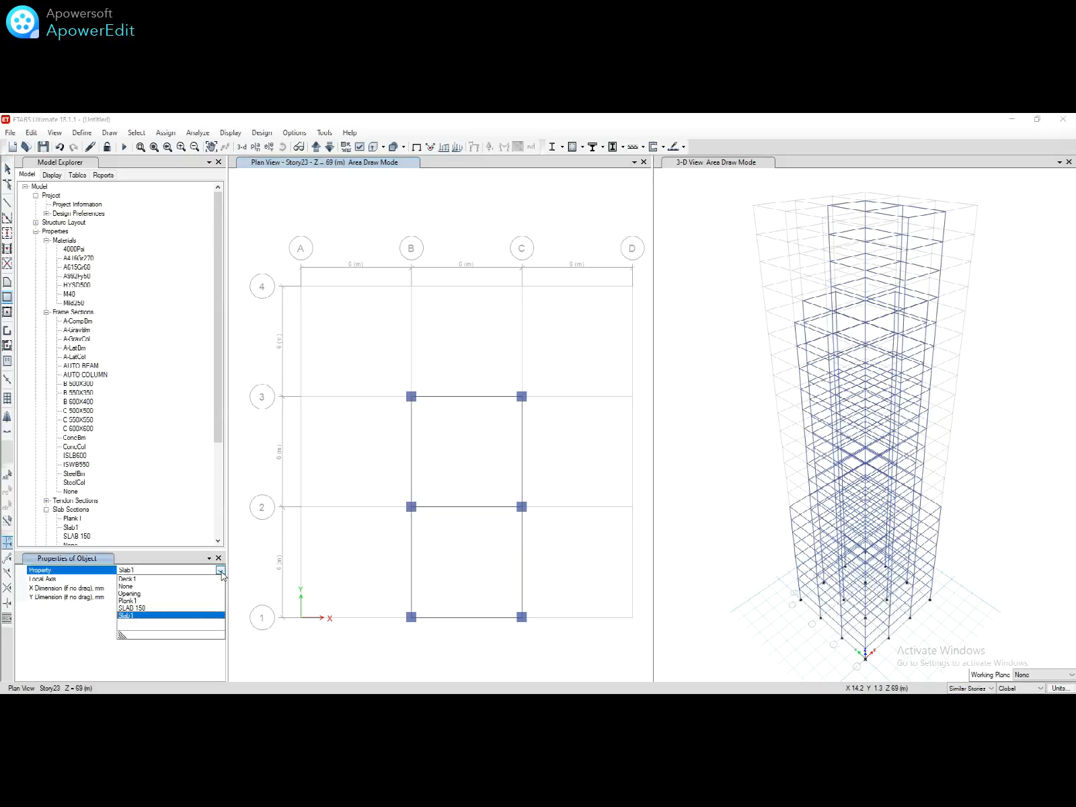
left_click(175, 608)
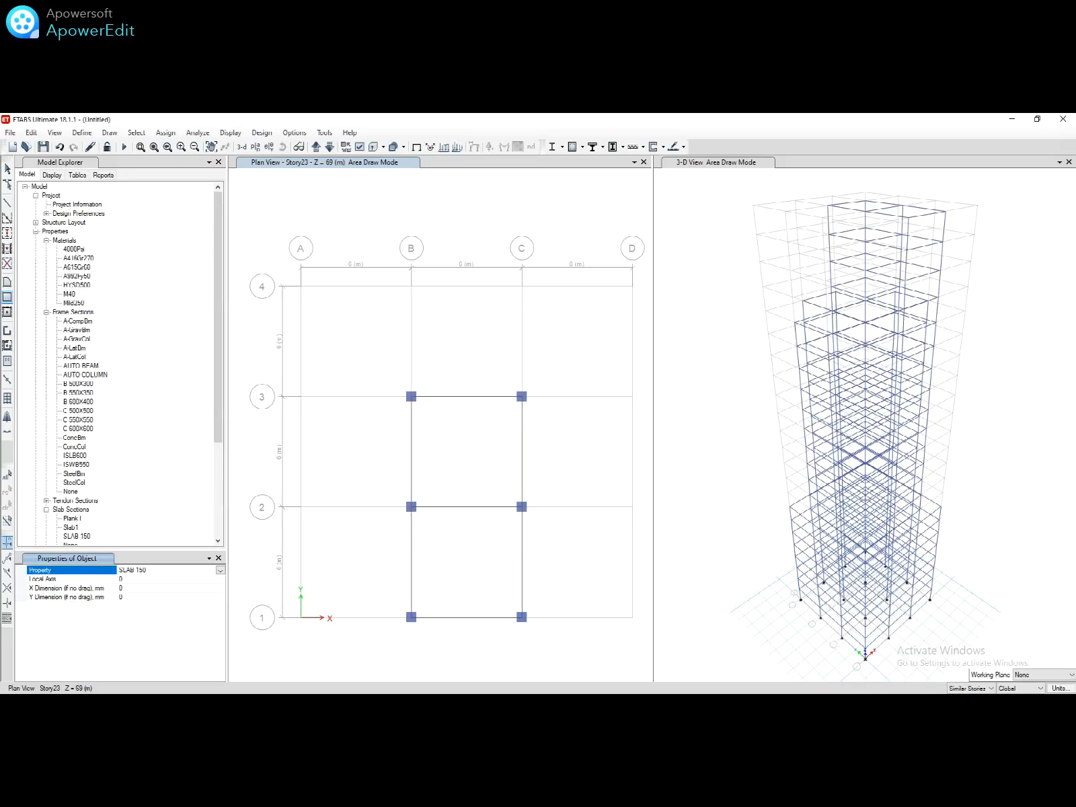
left_click(968, 689)
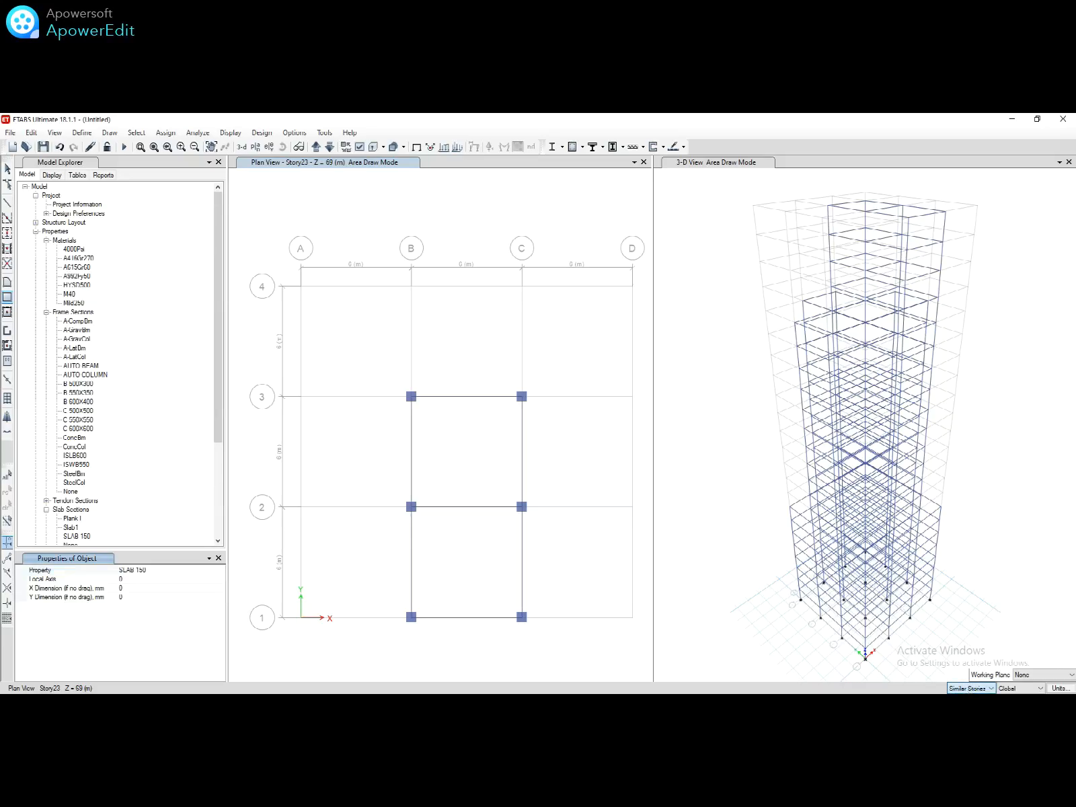
left_click(962, 706)
Step: Draw SLAB 150 slabs in bays B2–C3 and B1–C2
left_click_drag(412, 507, 519, 398)
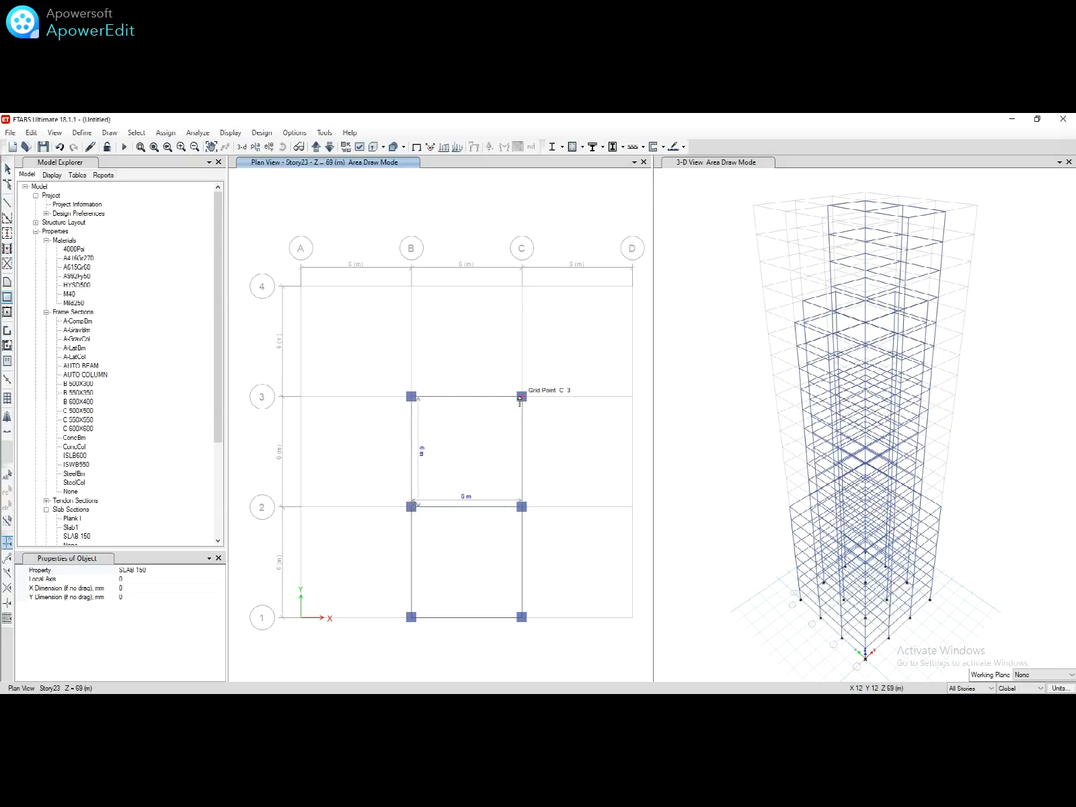
left_click_drag(519, 398, 521, 396)
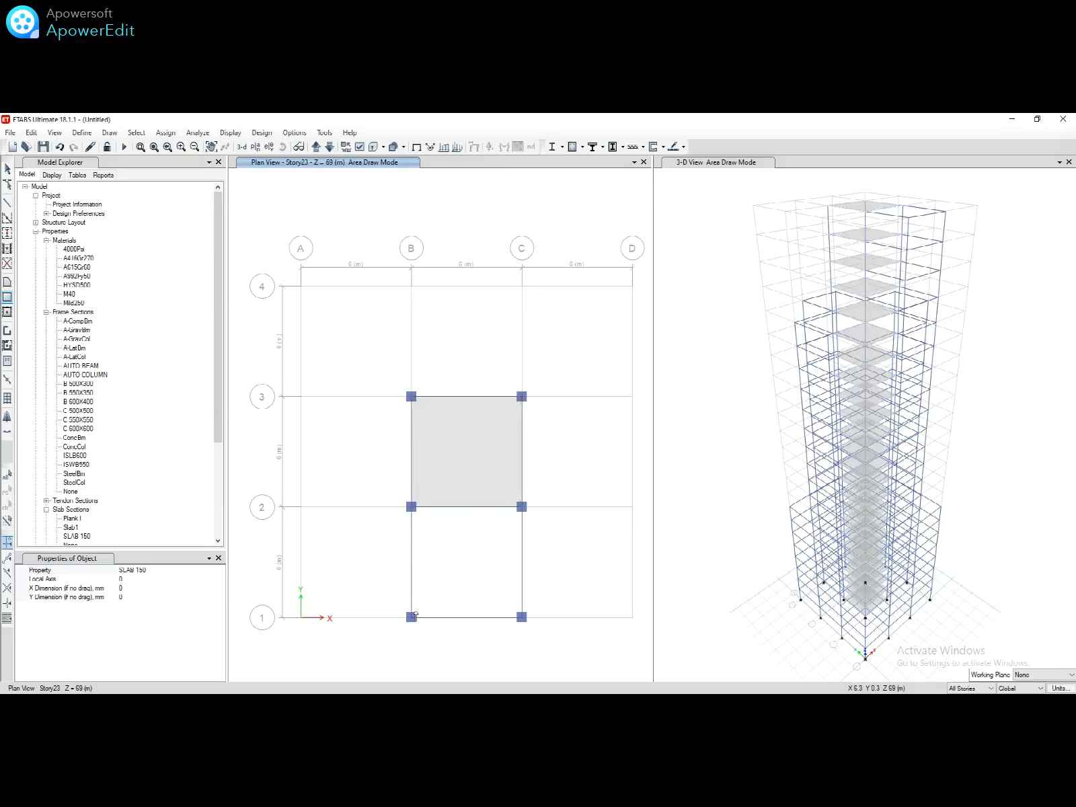
left_click_drag(411, 618, 521, 509)
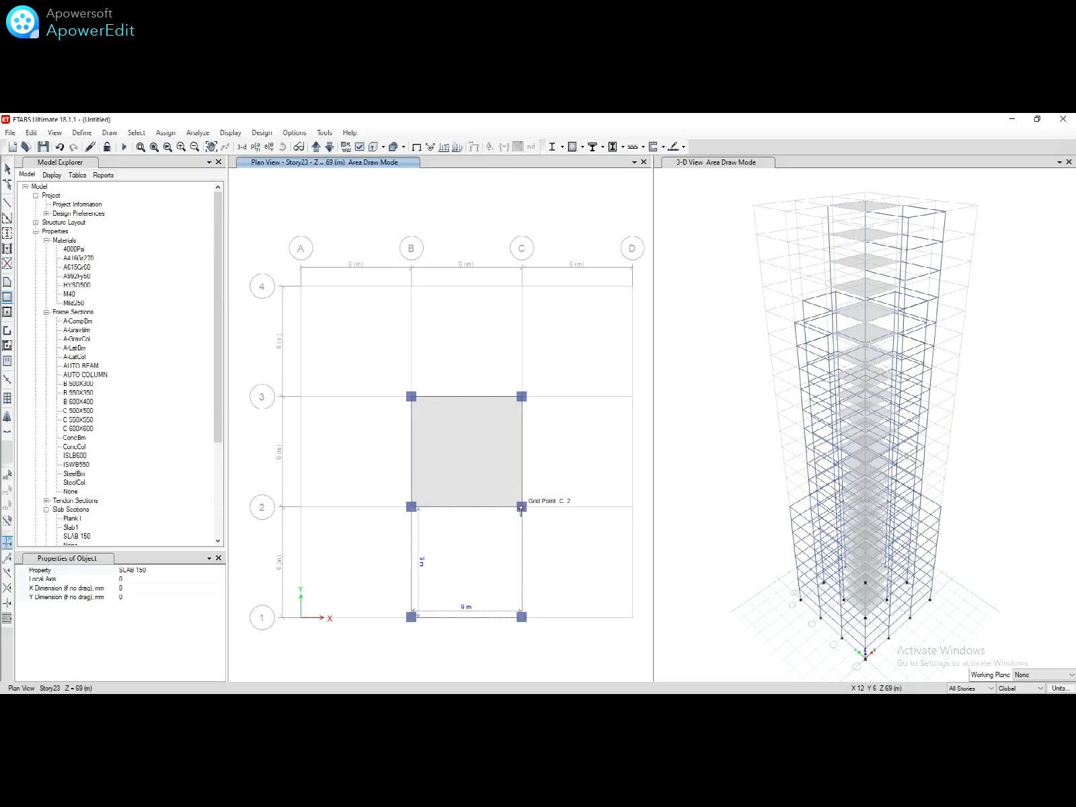
left_click_drag(521, 508, 522, 510)
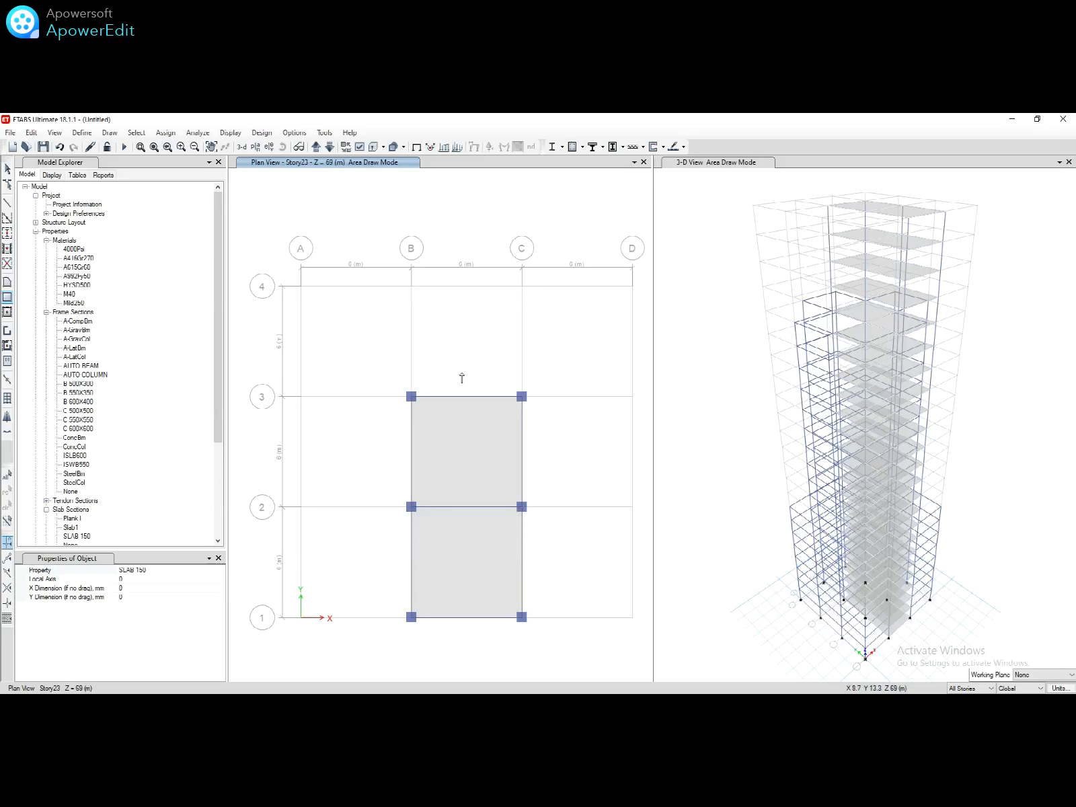
Step: Switch the plan to Story17 and draw slabs B3–C4, C2–D3 and A2–B3
left_click(256, 153)
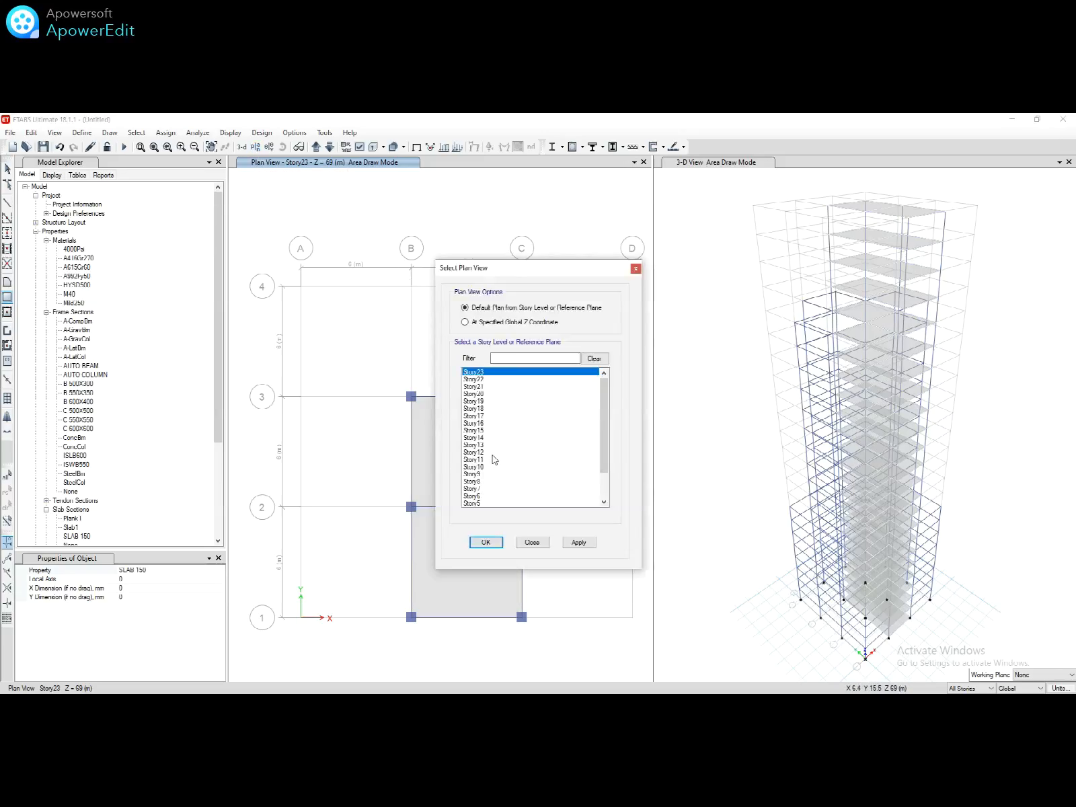
left_click(476, 416)
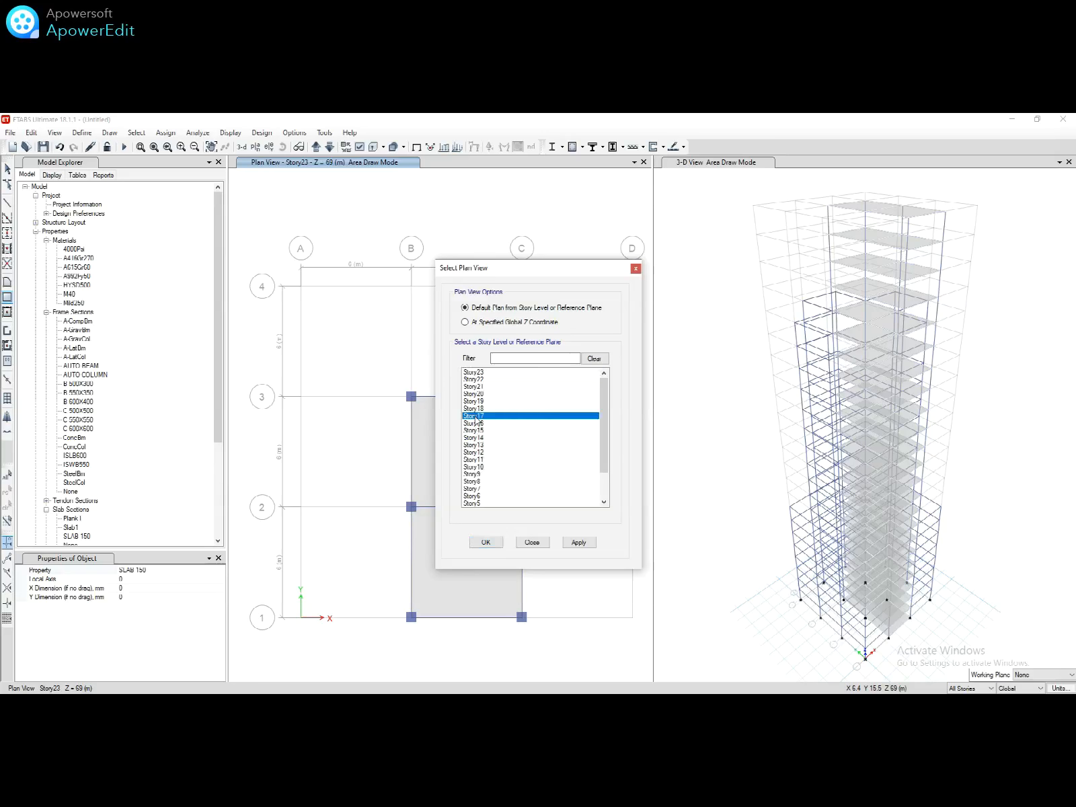
left_click(485, 541)
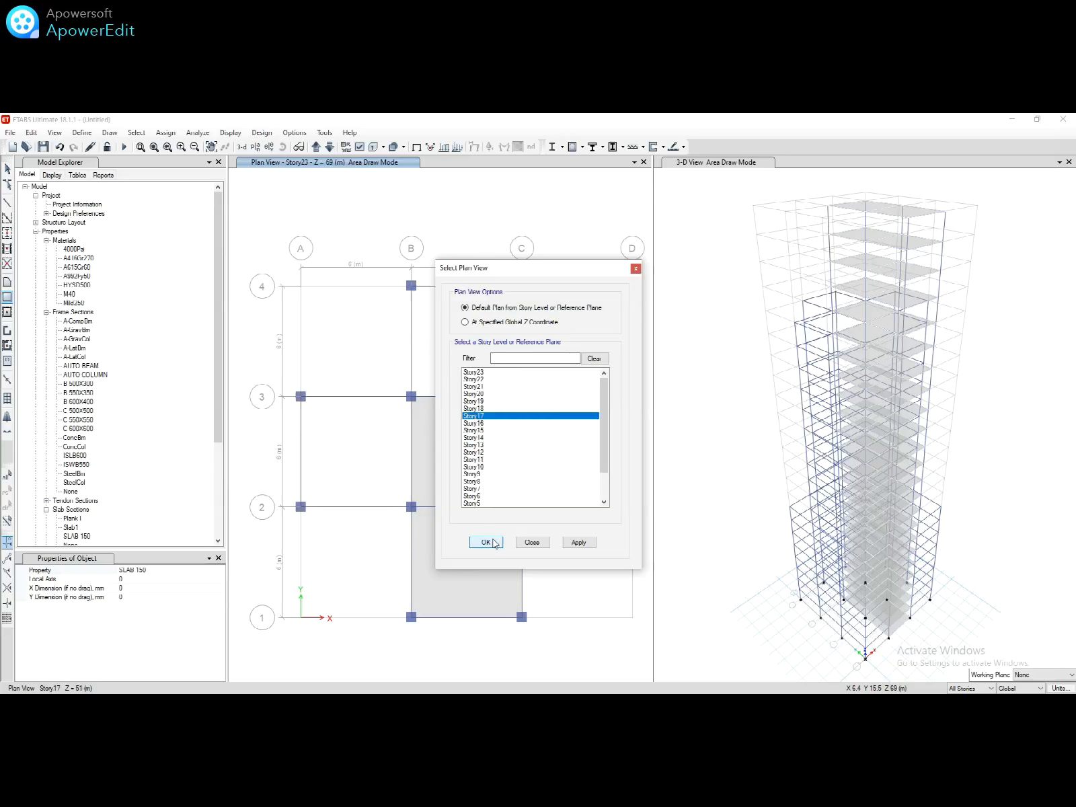
left_click(411, 396)
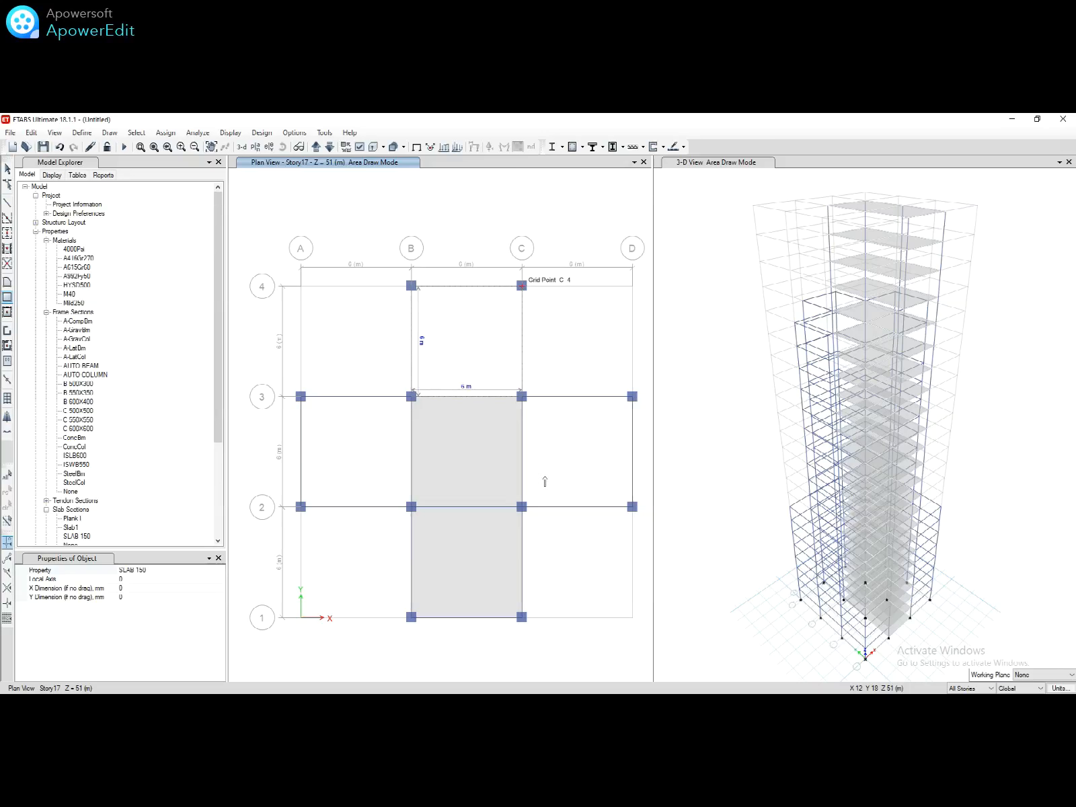
left_click(522, 285)
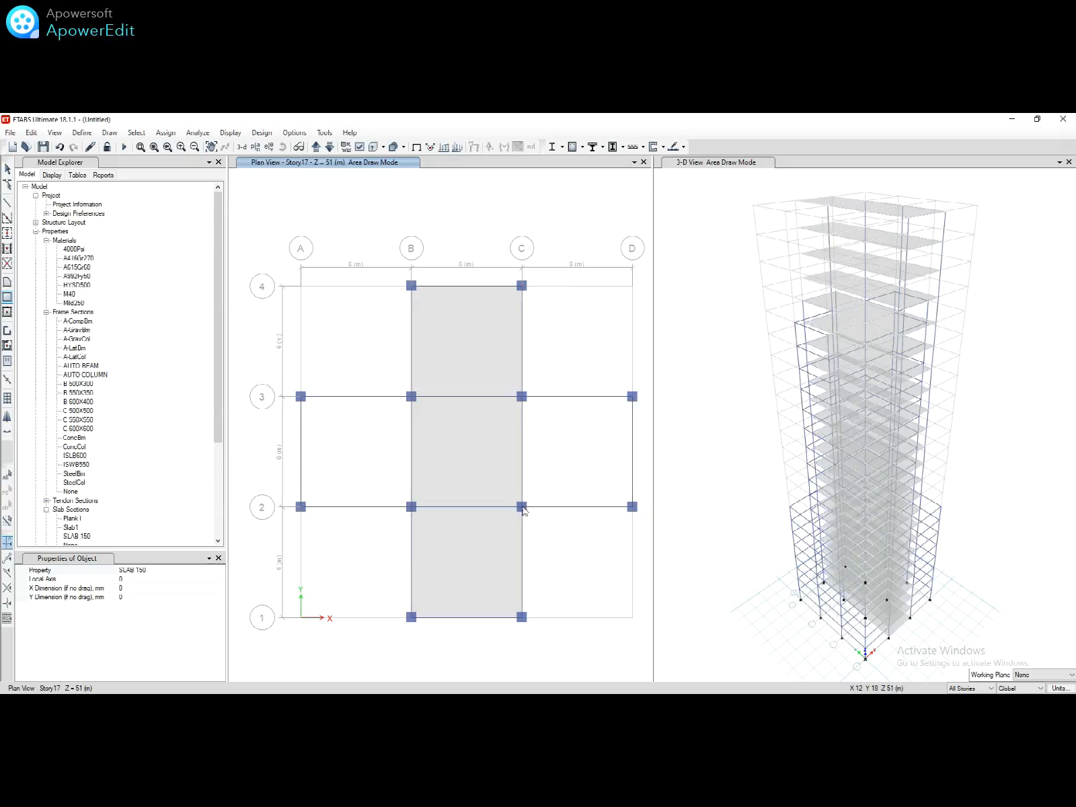
left_click(522, 506)
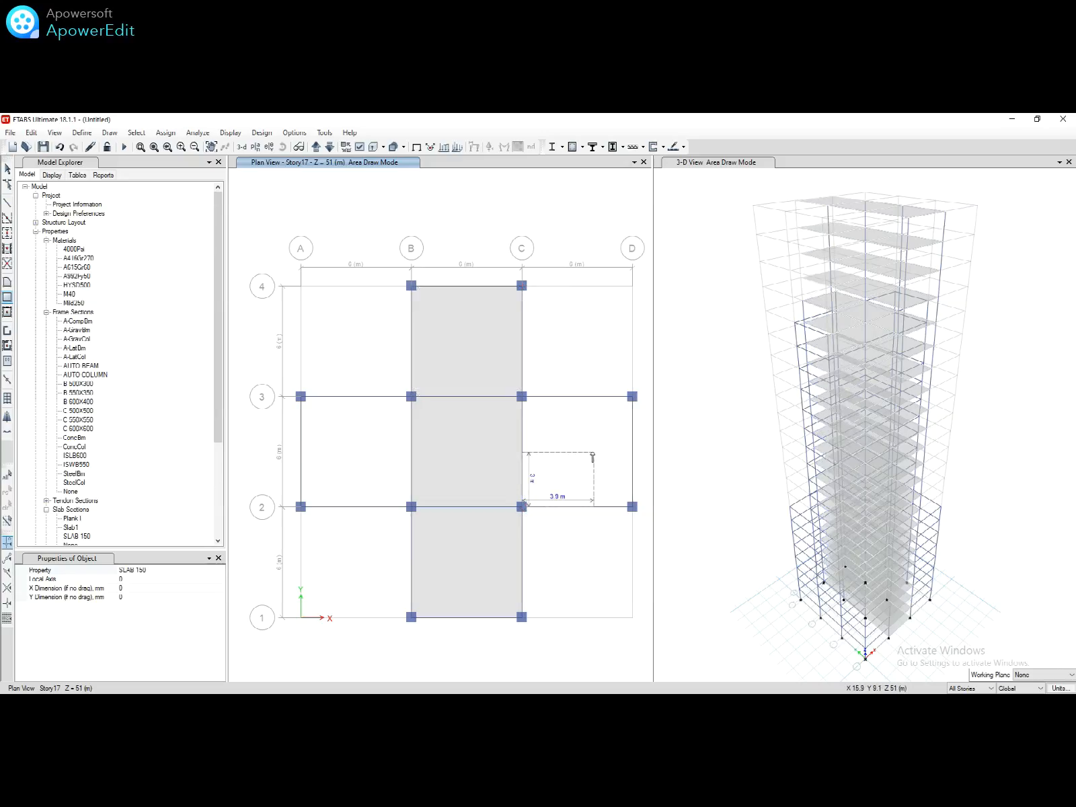
left_click(631, 397)
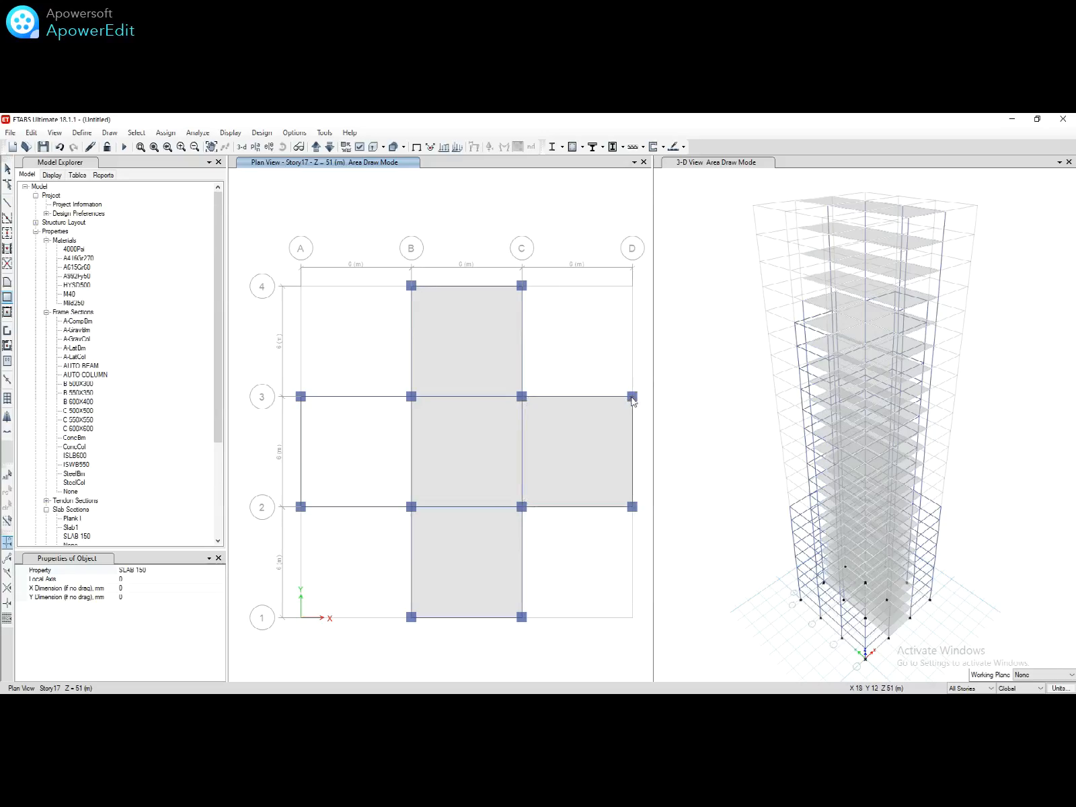
left_click(300, 507)
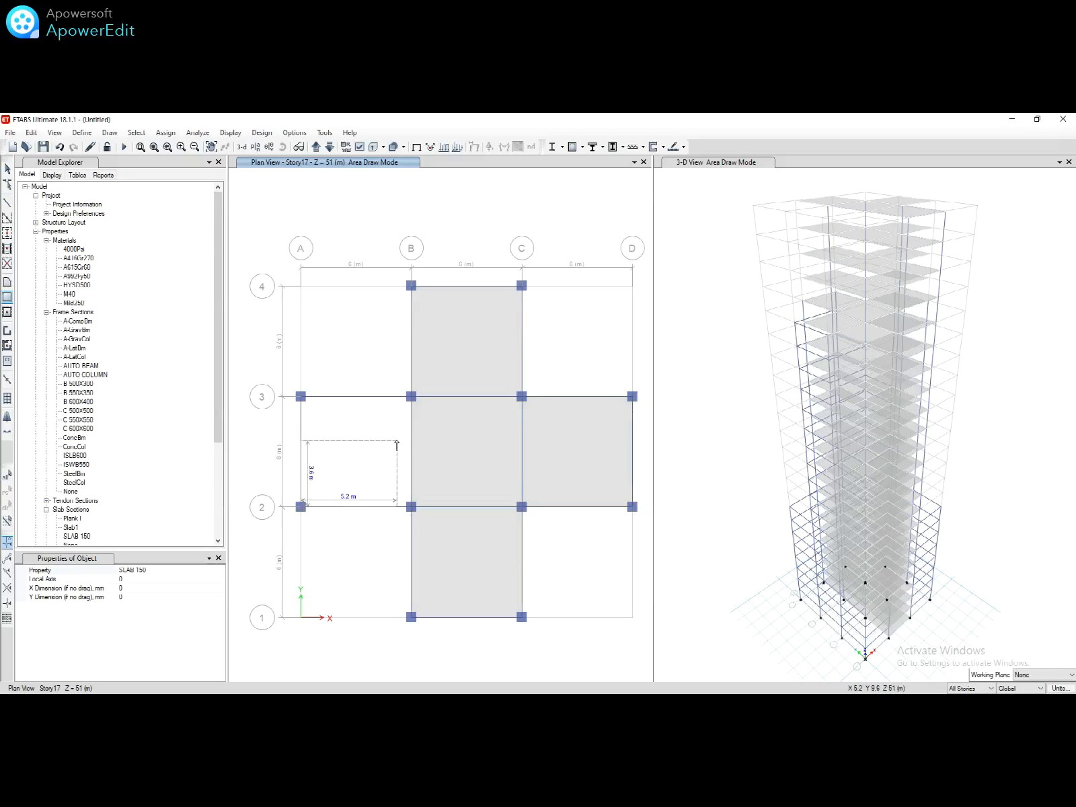
left_click(411, 397)
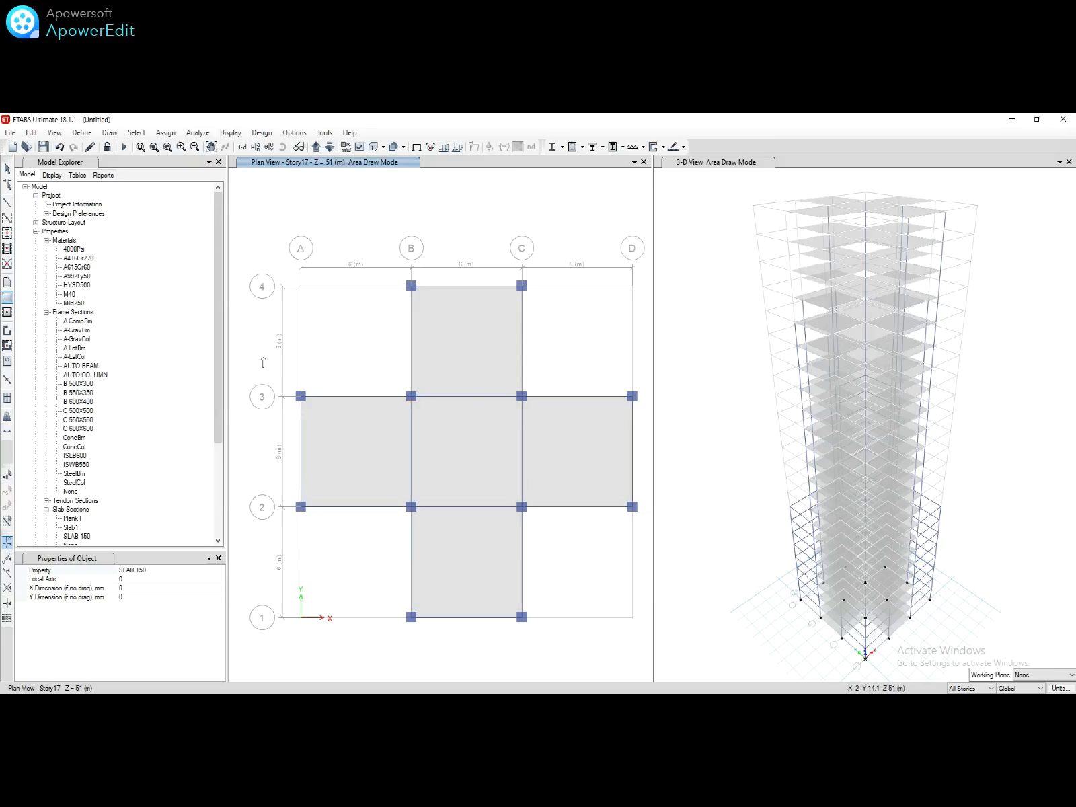
Step: Stop drawing, select then clear the B3–C4 slab, and bring up the story plan choice
key("Escape")
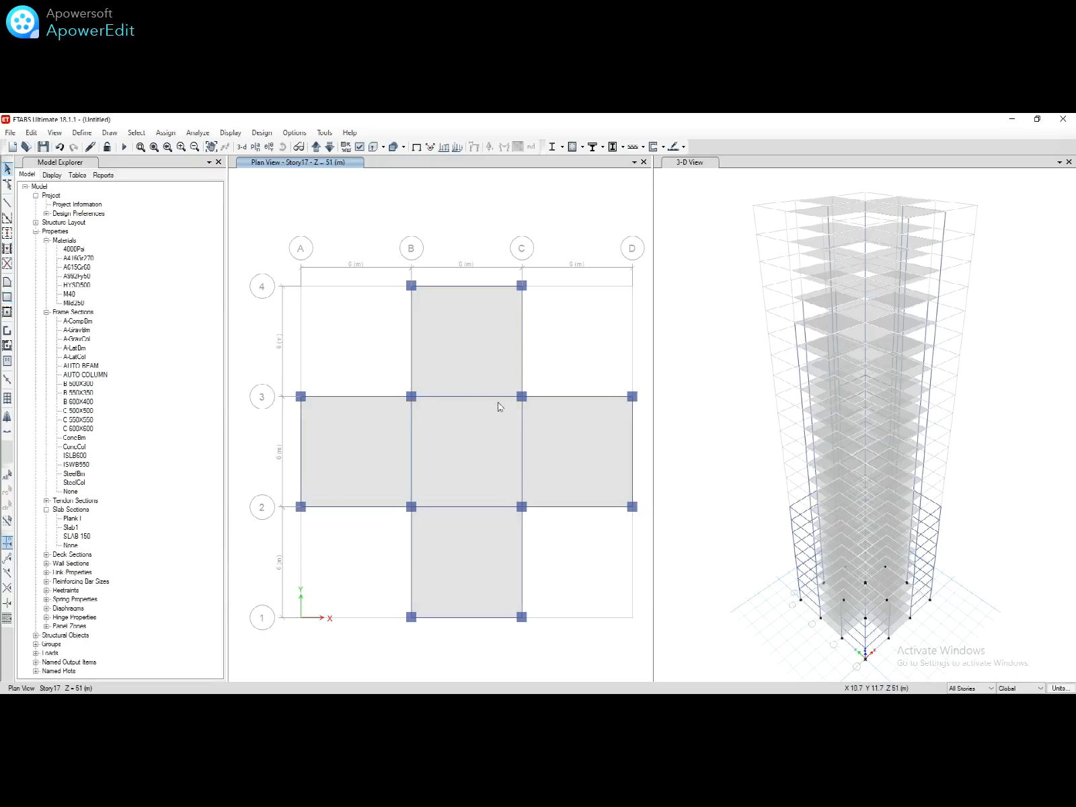
left_click(485, 335)
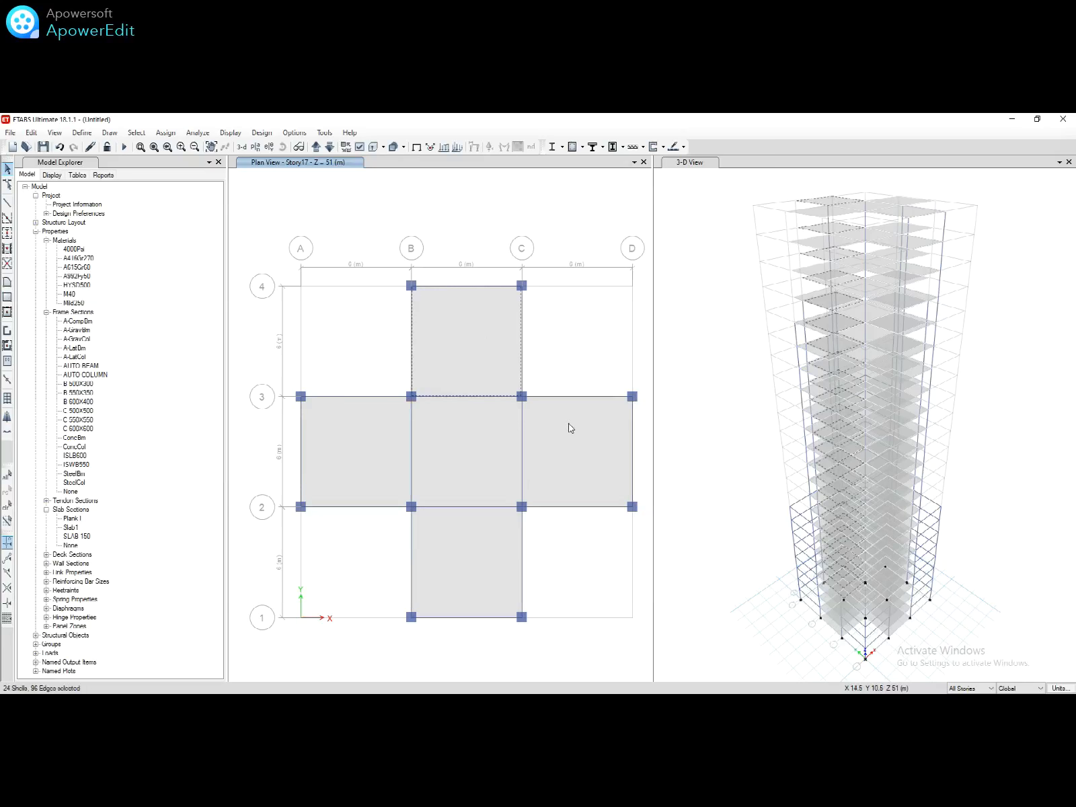
left_click(501, 362)
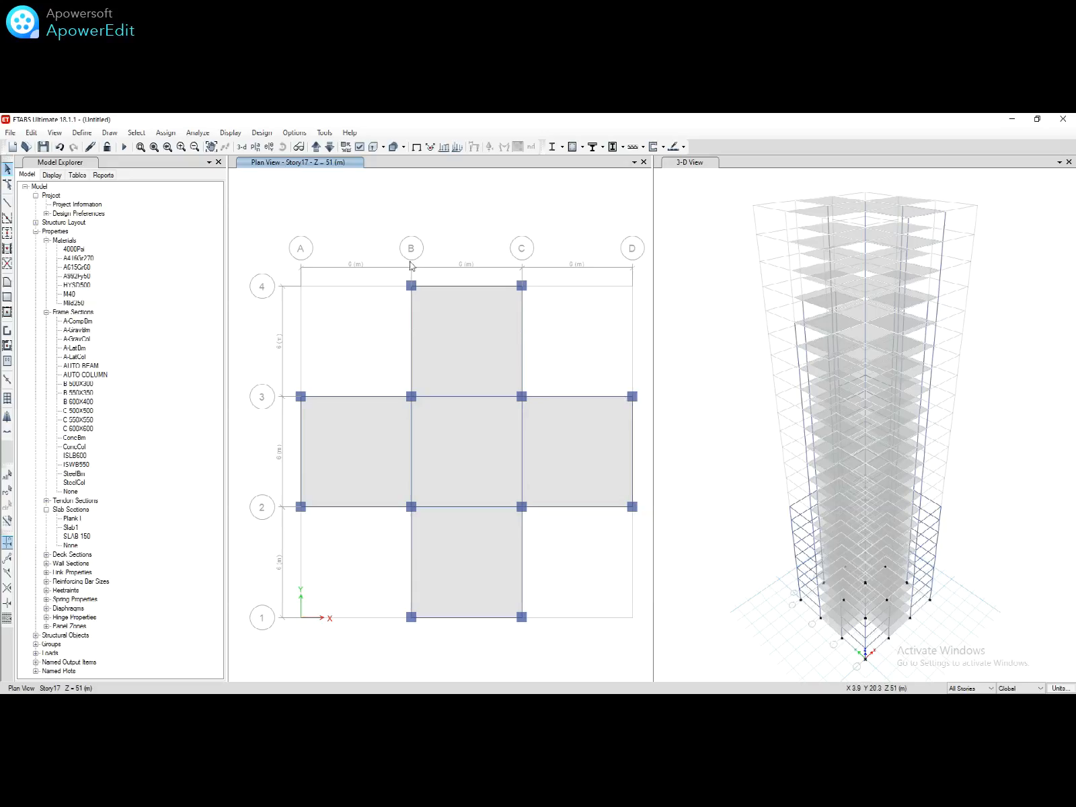
left_click(257, 147)
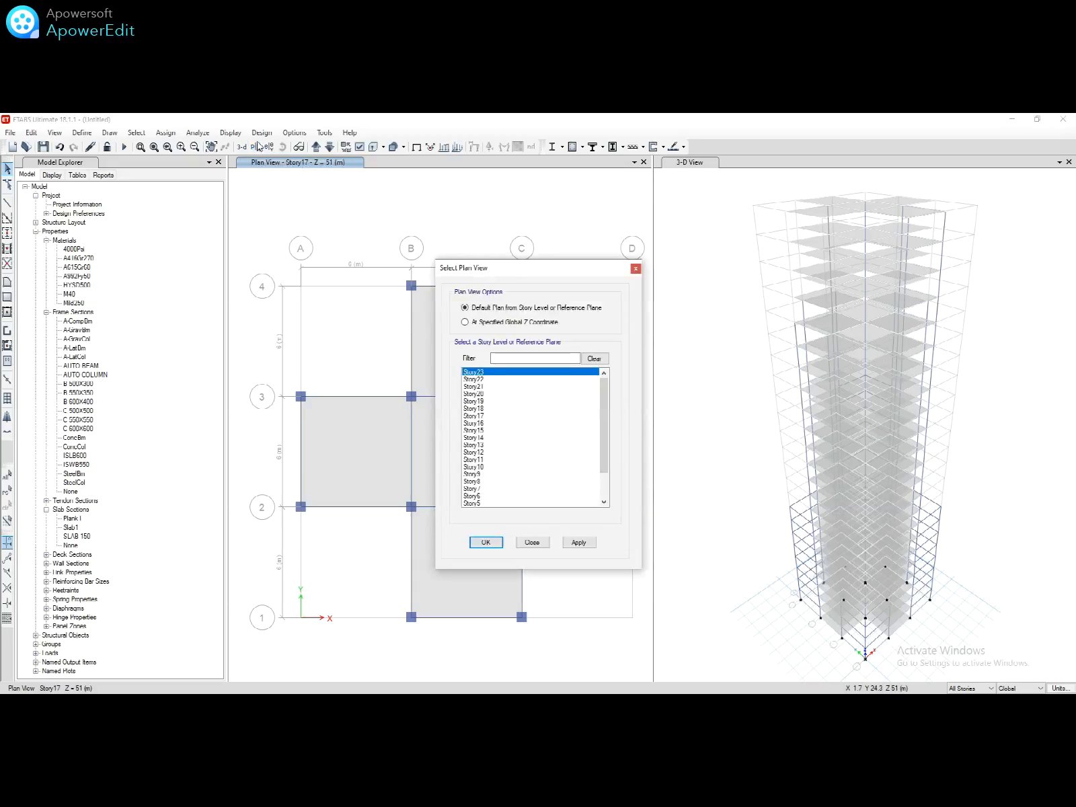
Step: Show Story23 and select the C2–D3, B3–C4 and A2–B3 slabs on similar stories
left_click(496, 543)
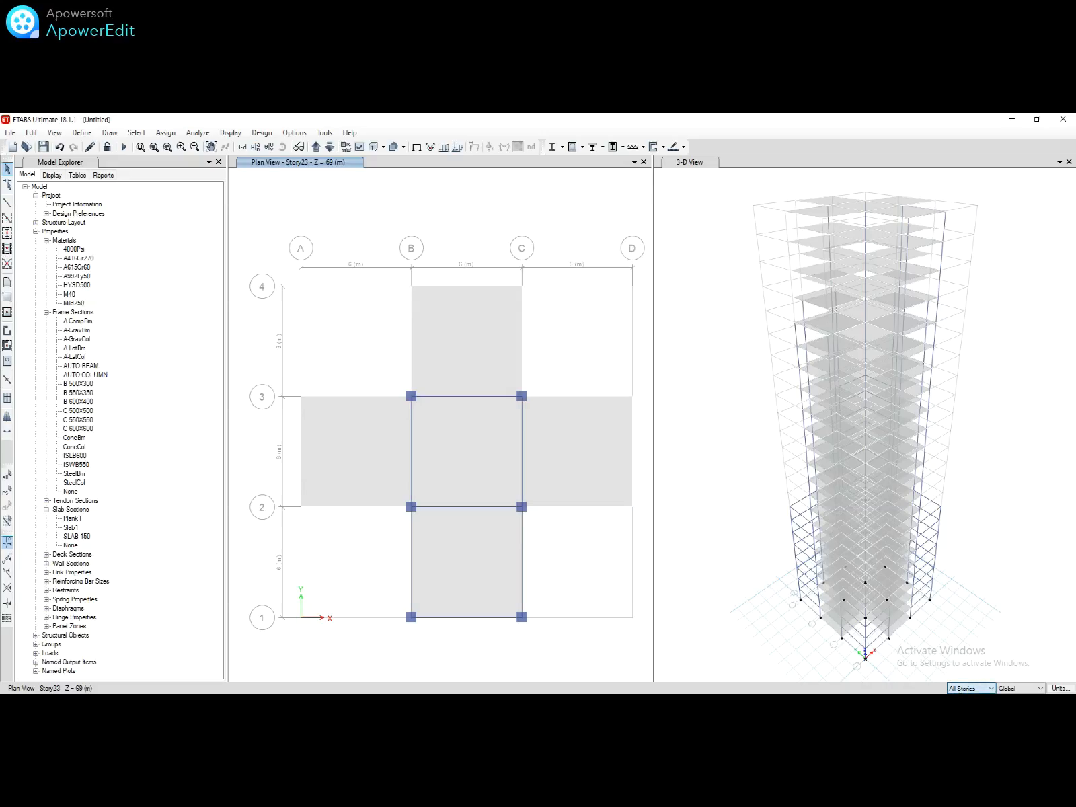
scroll(971, 687, "down", 1)
left_click(585, 472)
left_click(461, 343)
left_click(369, 435)
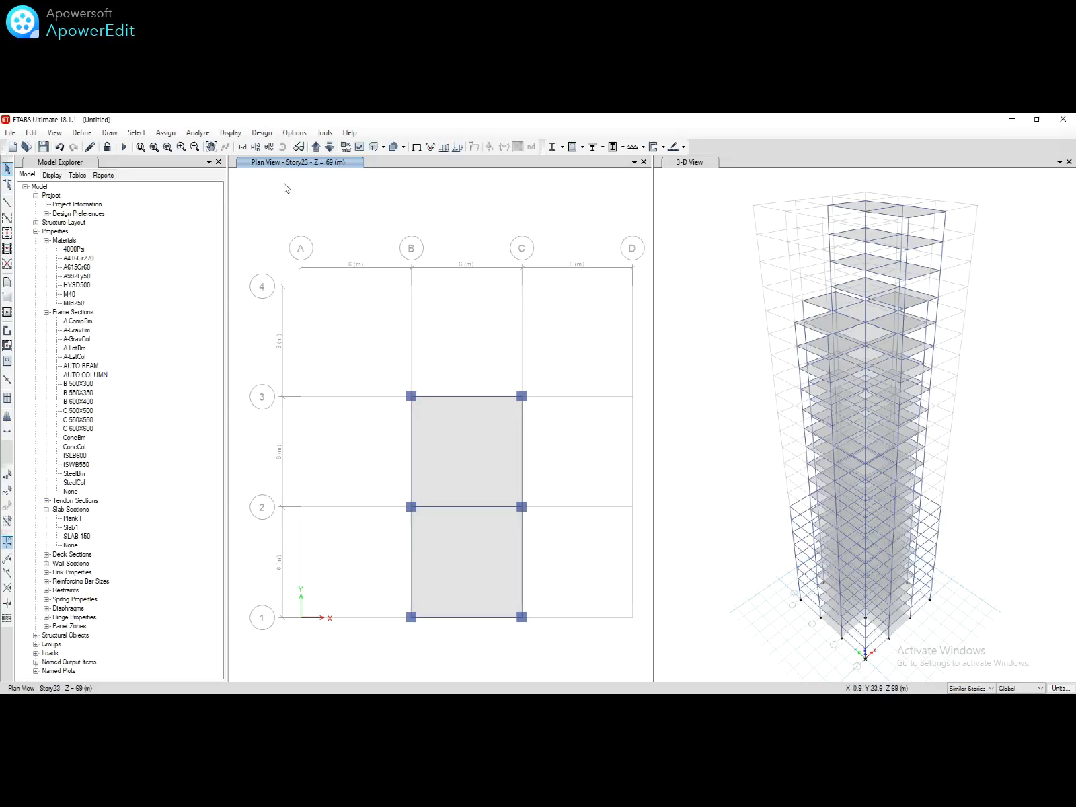
Step: View the Story18 plan, then switch the plan to Story13
left_click(256, 148)
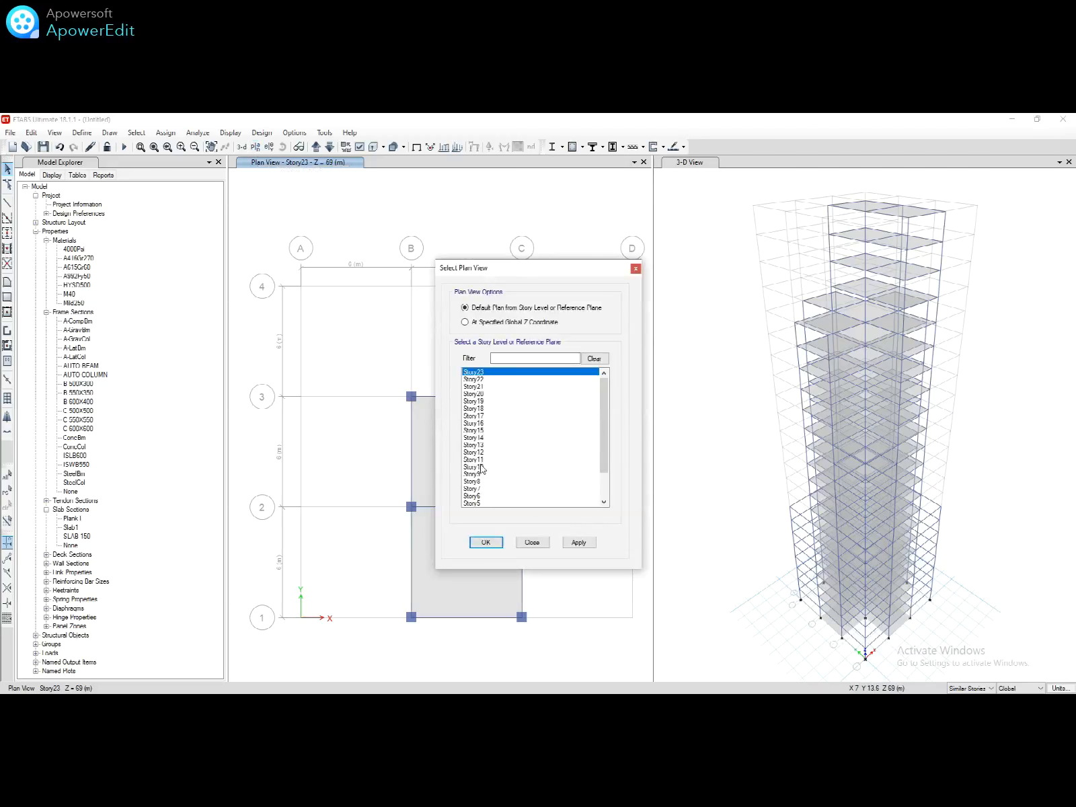
left_click(478, 409)
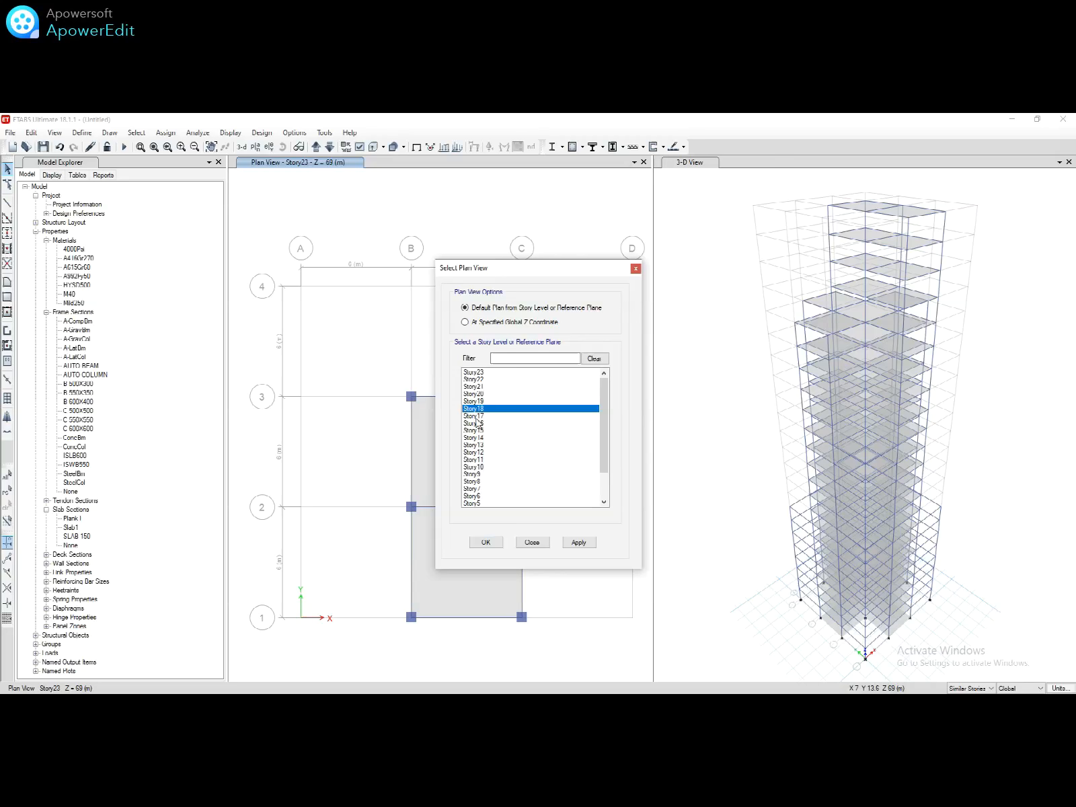
left_click(485, 543)
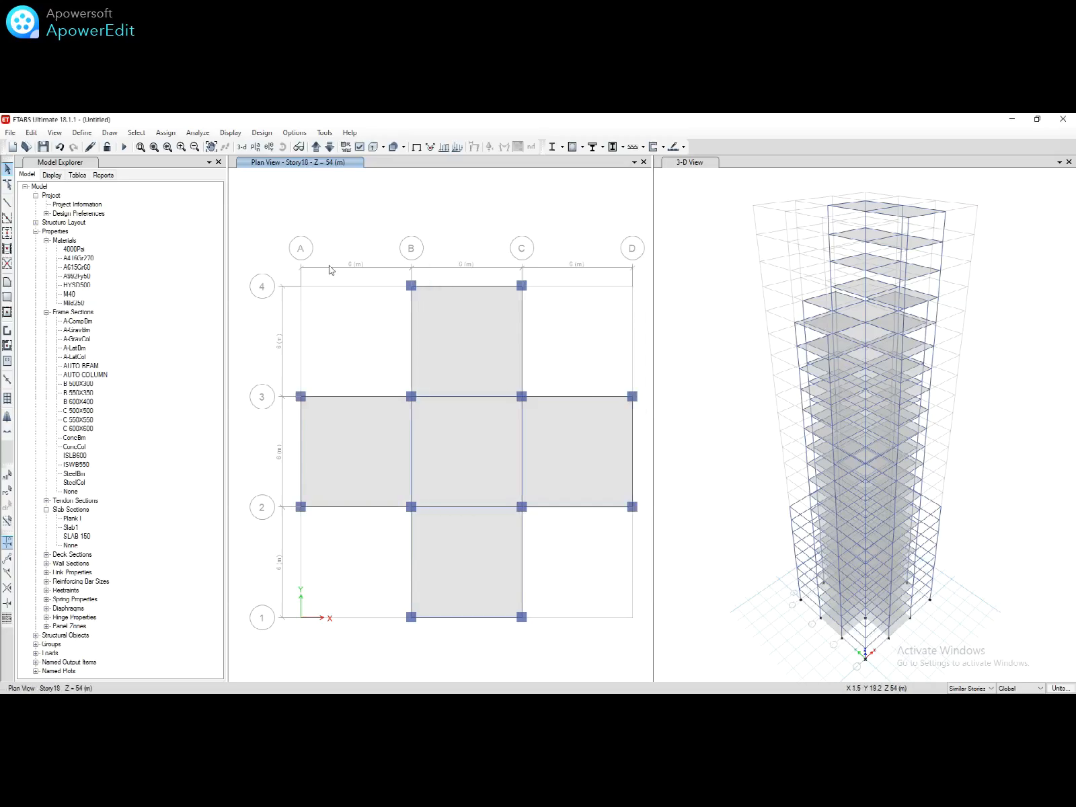
left_click(256, 146)
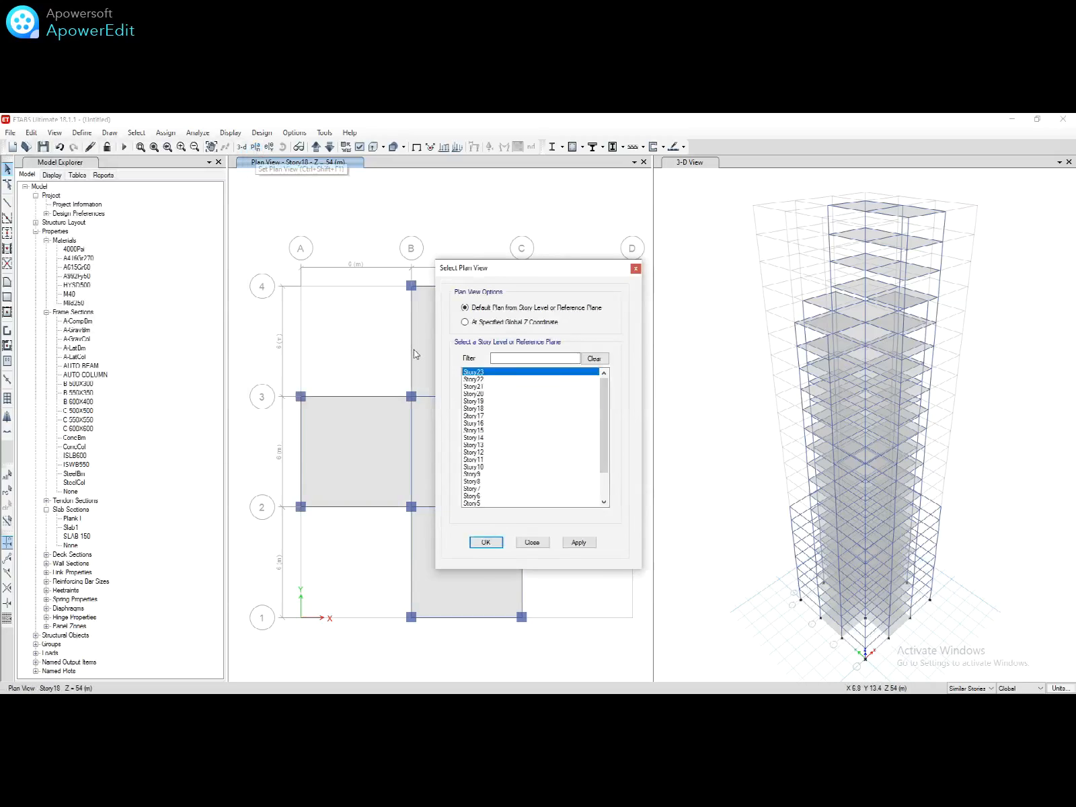
left_click(480, 445)
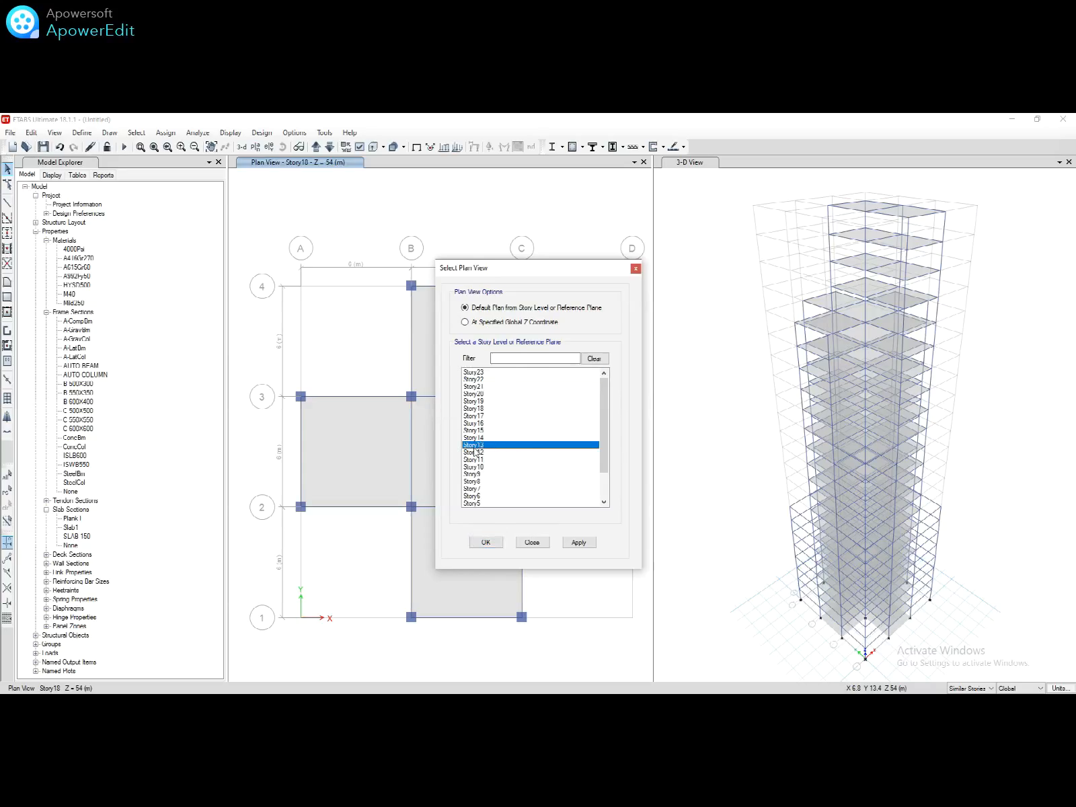
left_click(472, 432)
left_click(473, 445)
left_click(485, 542)
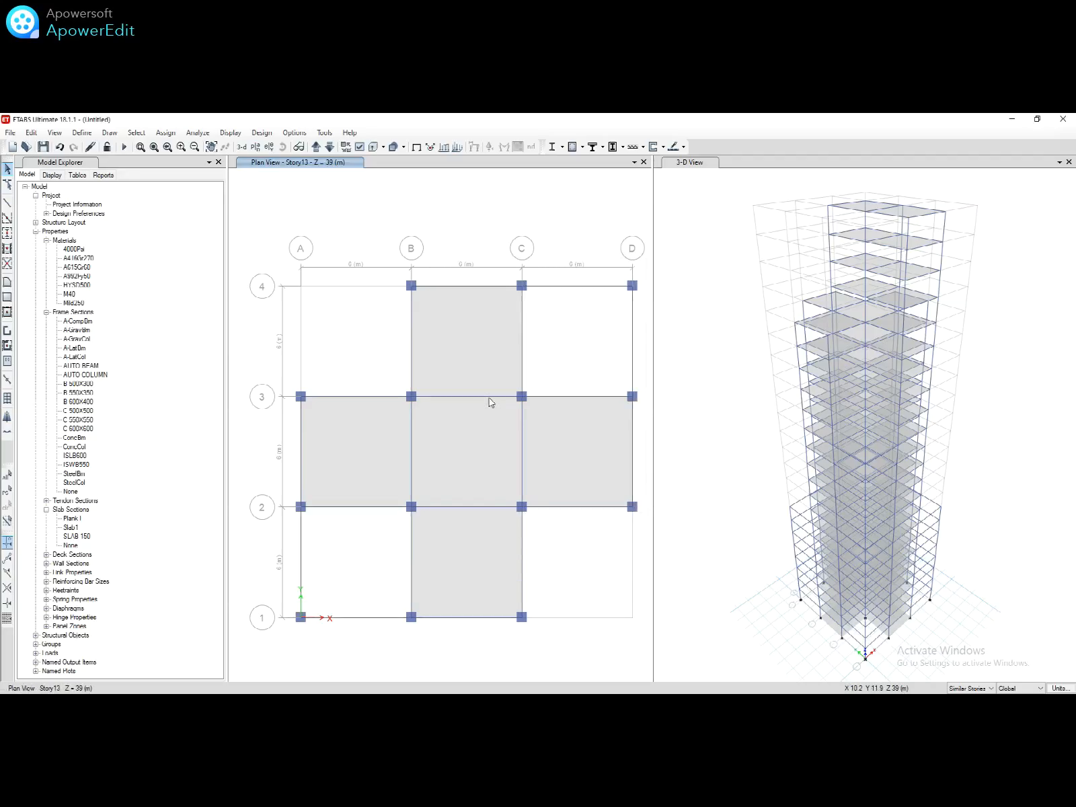
Step: Draw rectangular slabs in bays A1–B2 and C3–D4
left_click(7, 296)
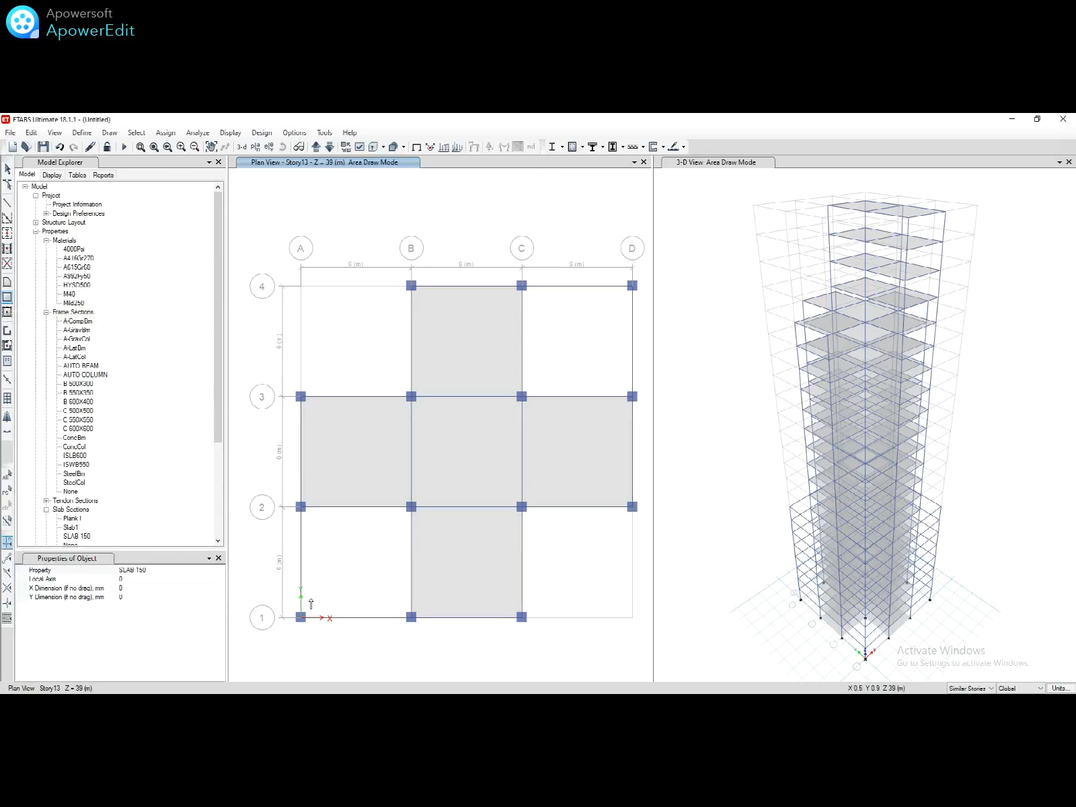
left_click_drag(301, 617, 410, 507)
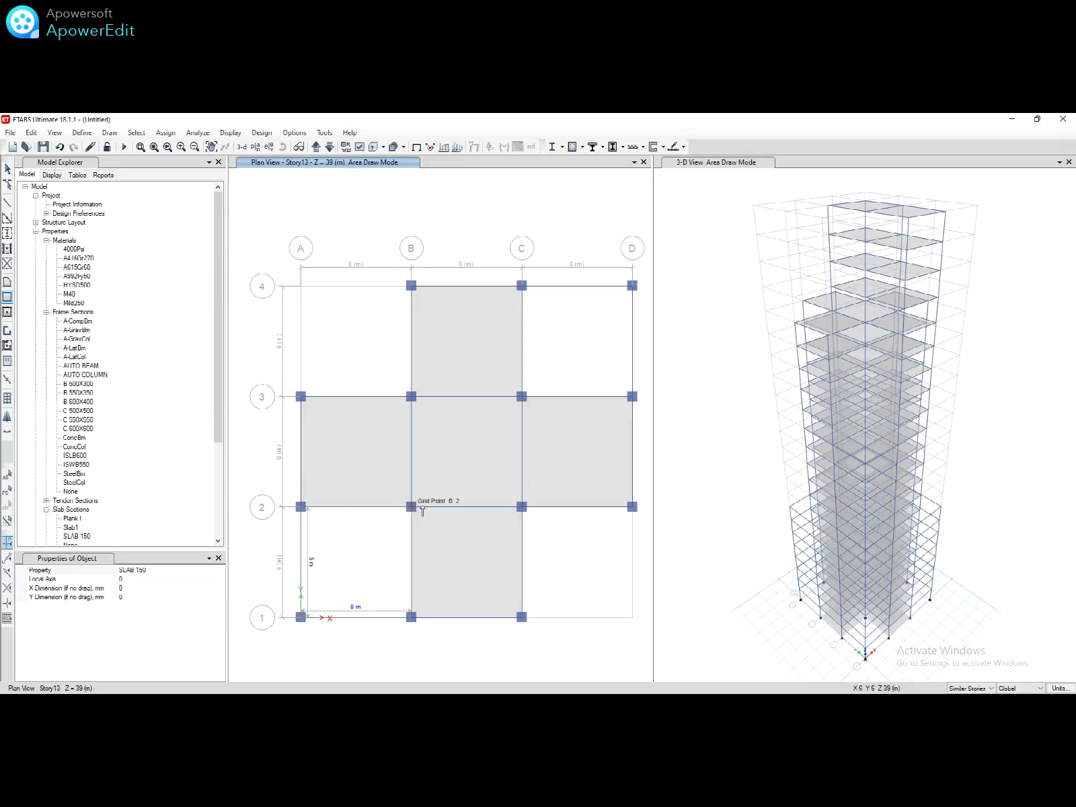
left_click_drag(422, 511, 424, 509)
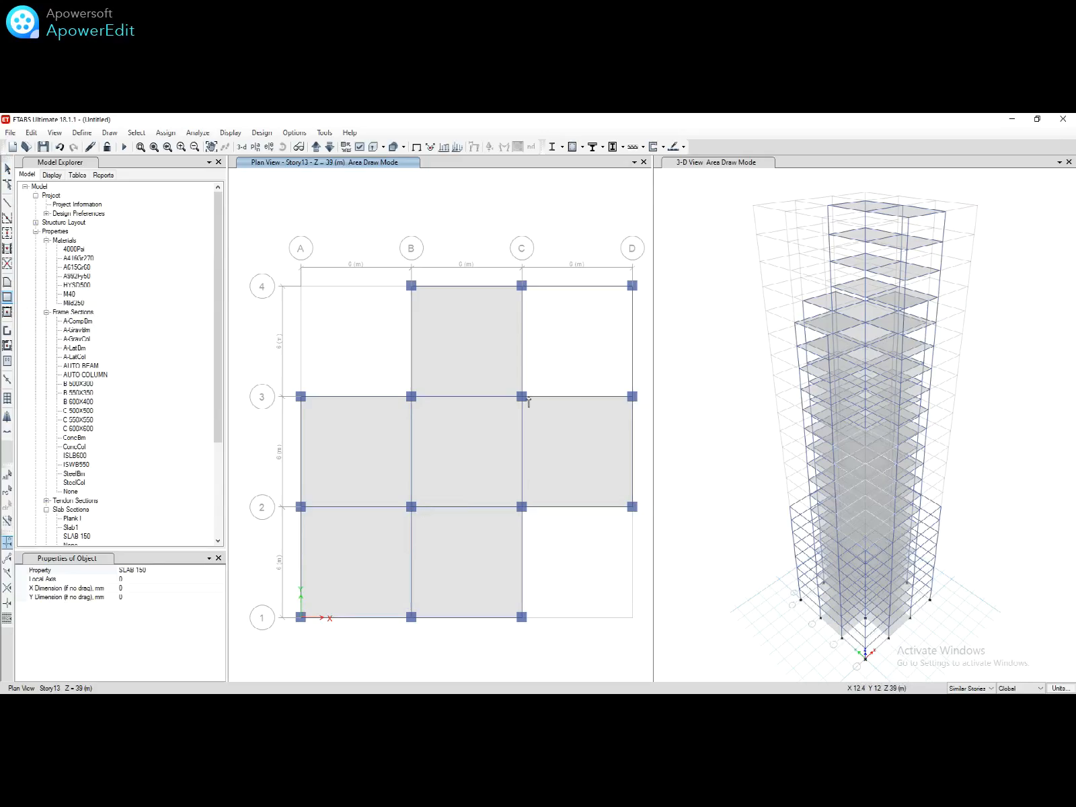
left_click_drag(523, 398, 632, 289)
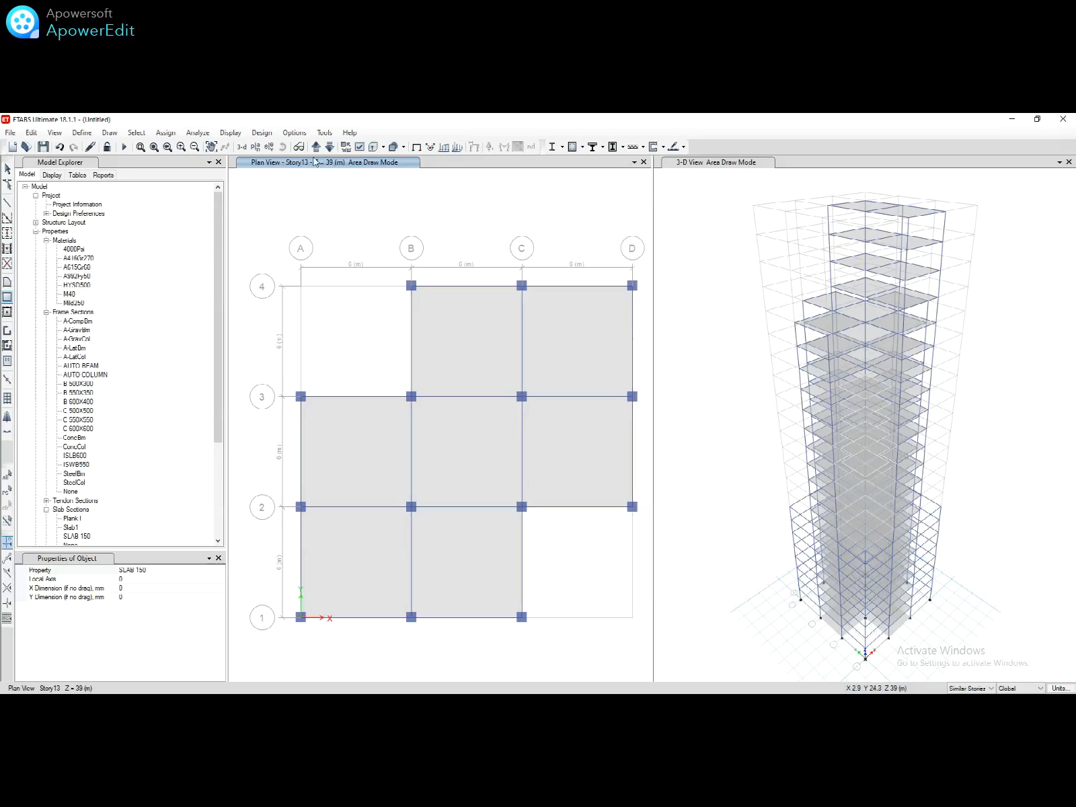
Step: On Story6, draw slabs A1–B2 and C3–D4, then undo the last slab
left_click(261, 148)
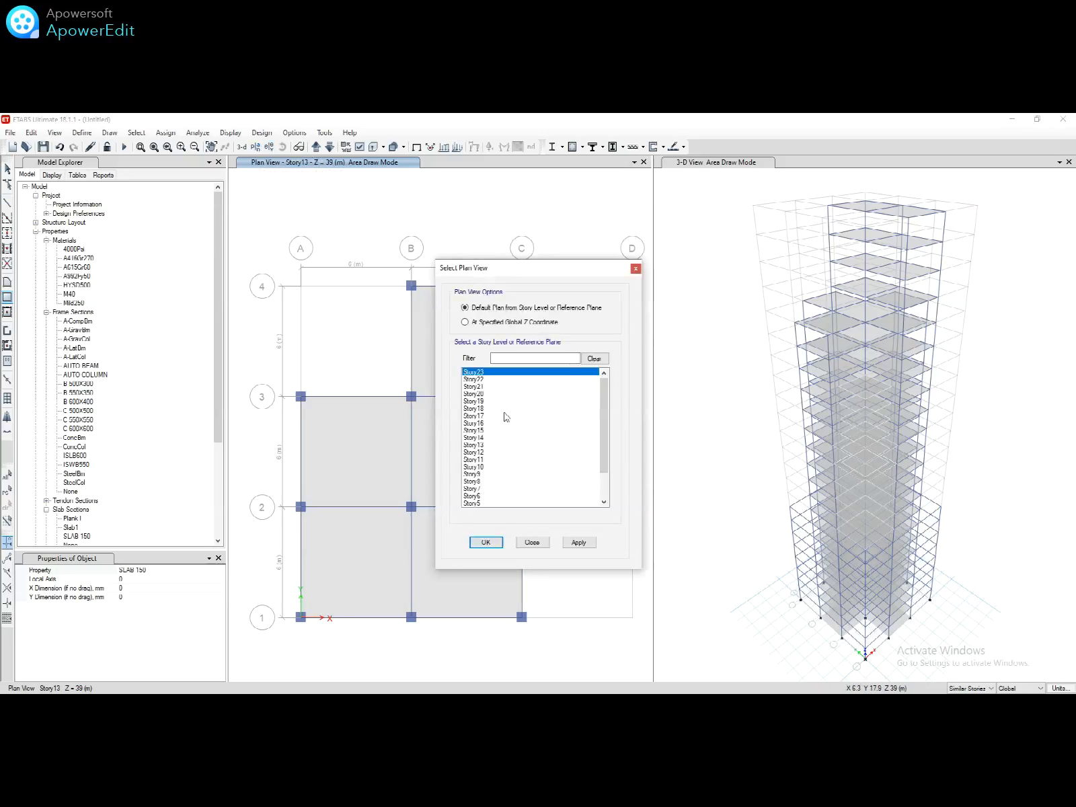
left_click(480, 497)
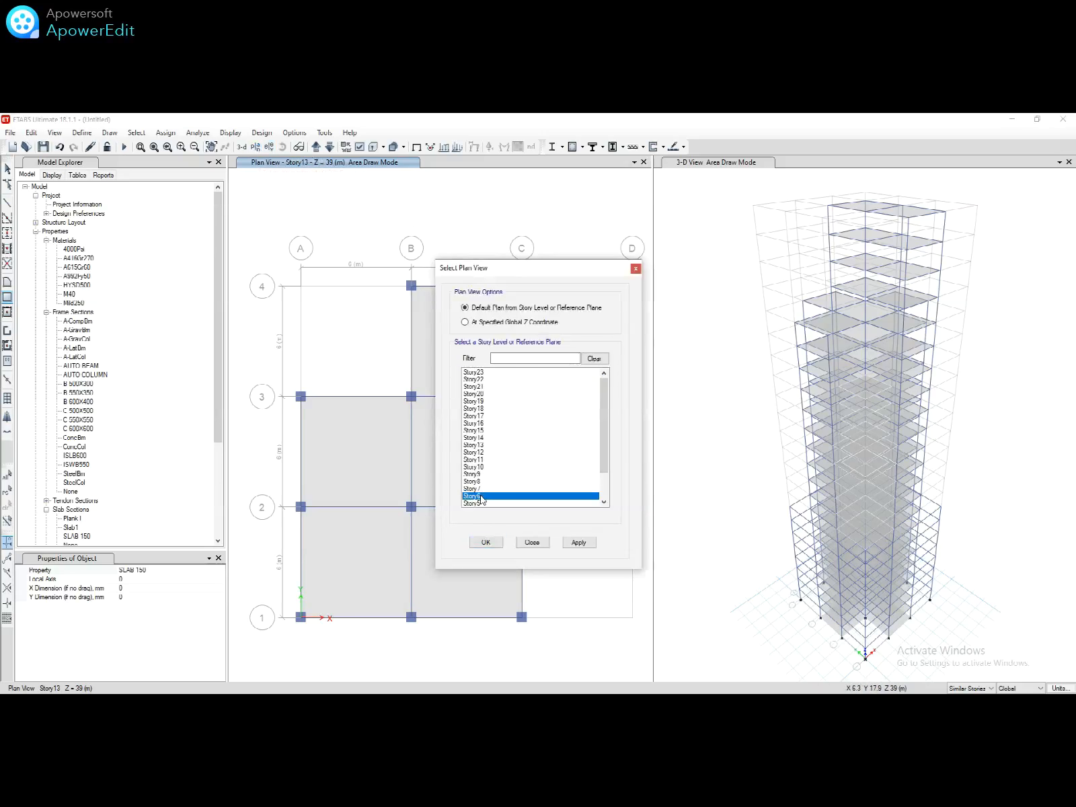
left_click(494, 543)
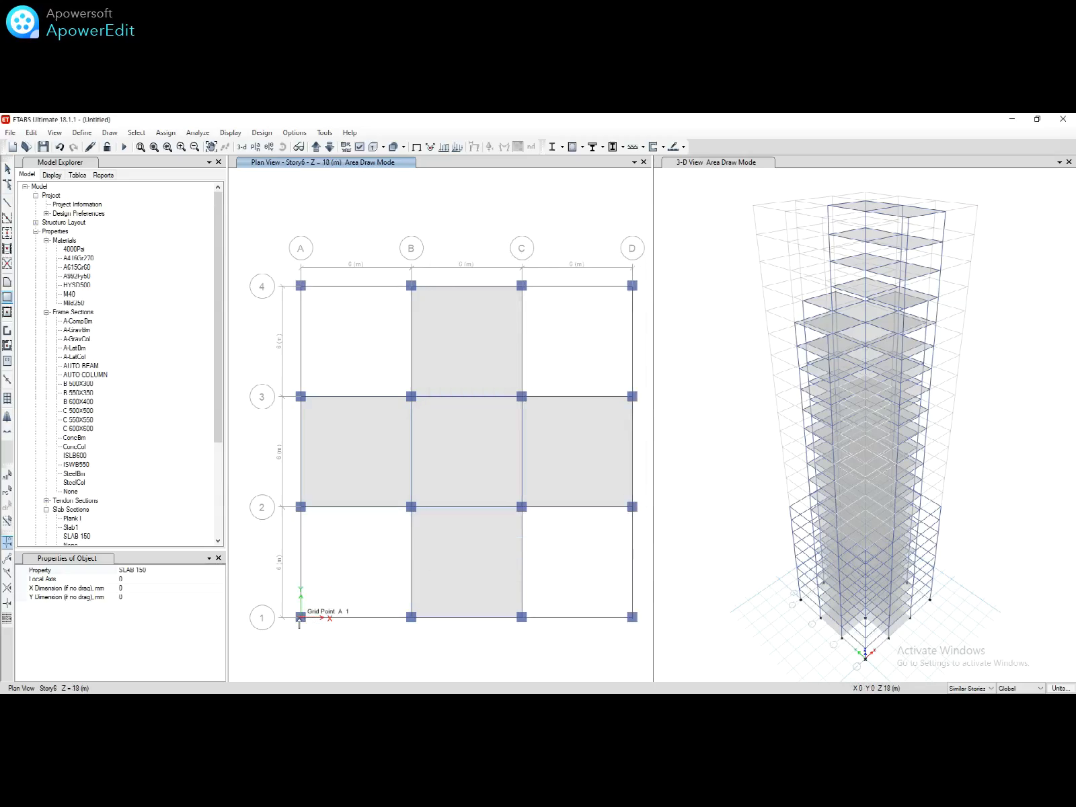
left_click(301, 616)
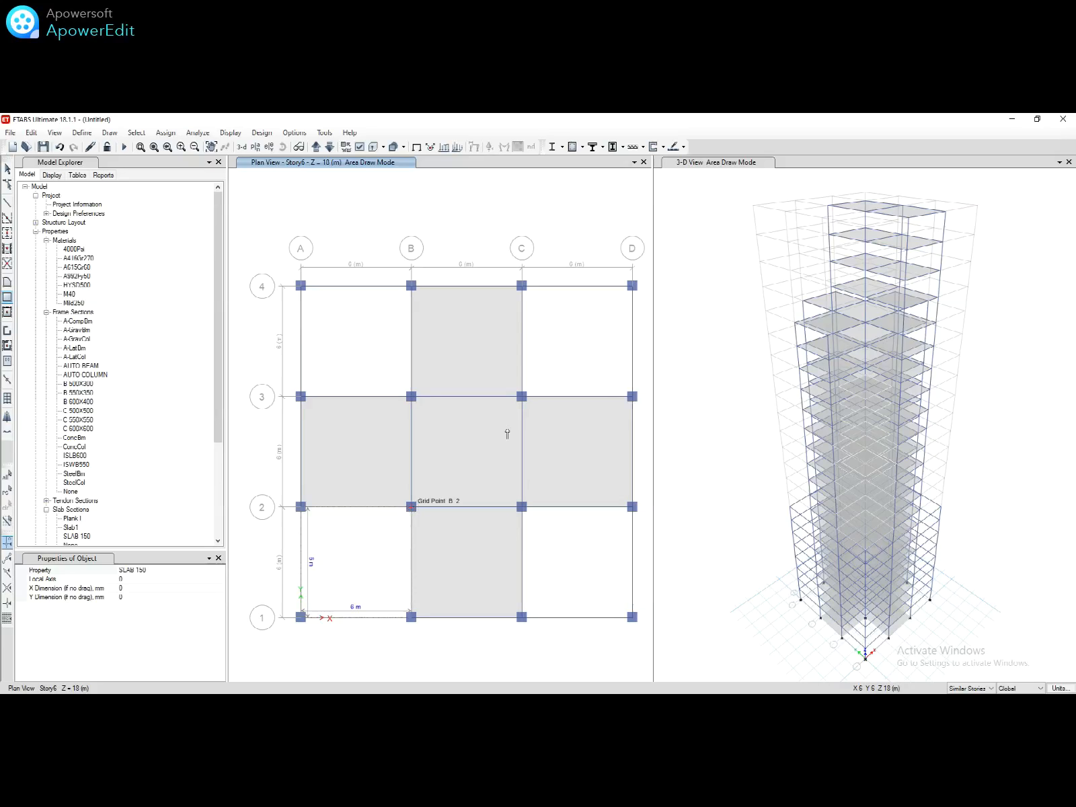
left_click(411, 506)
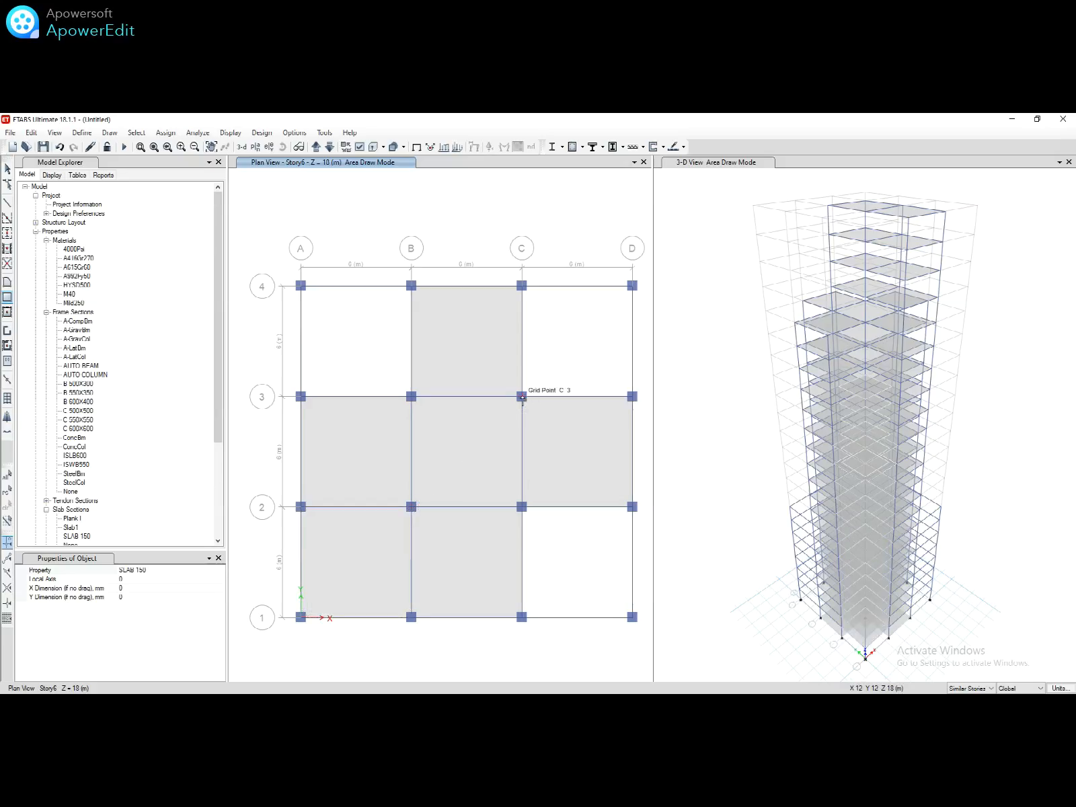
left_click(522, 397)
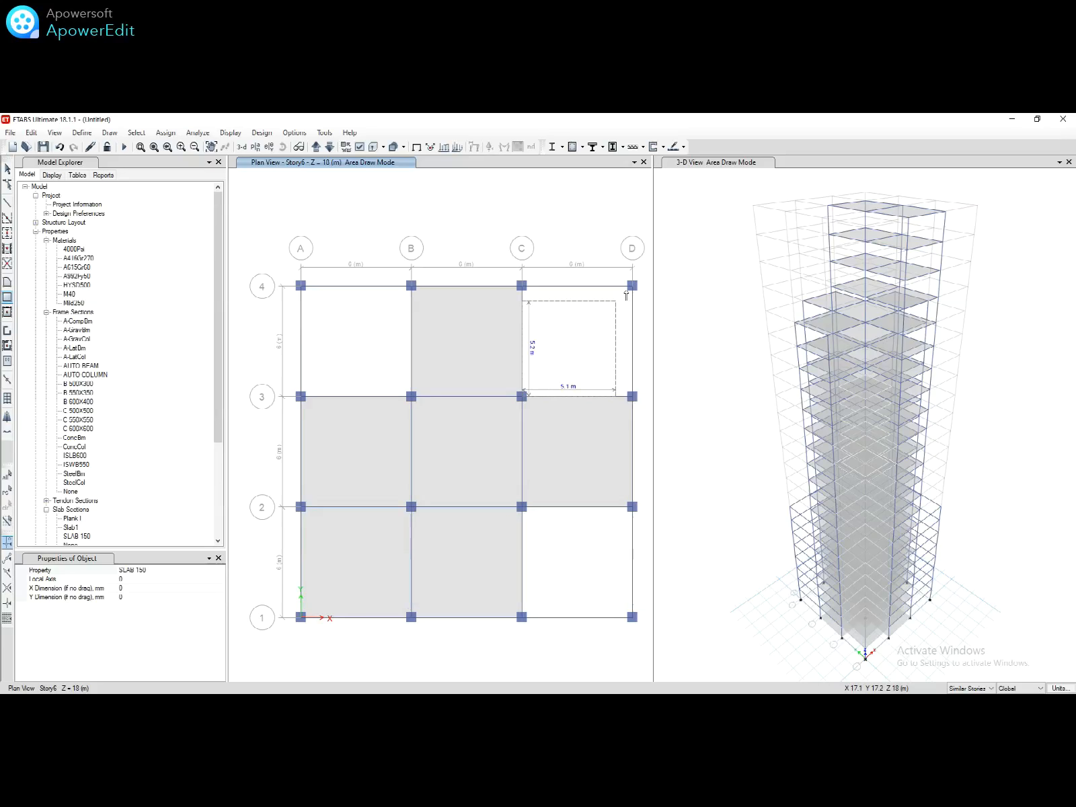
left_click(616, 322)
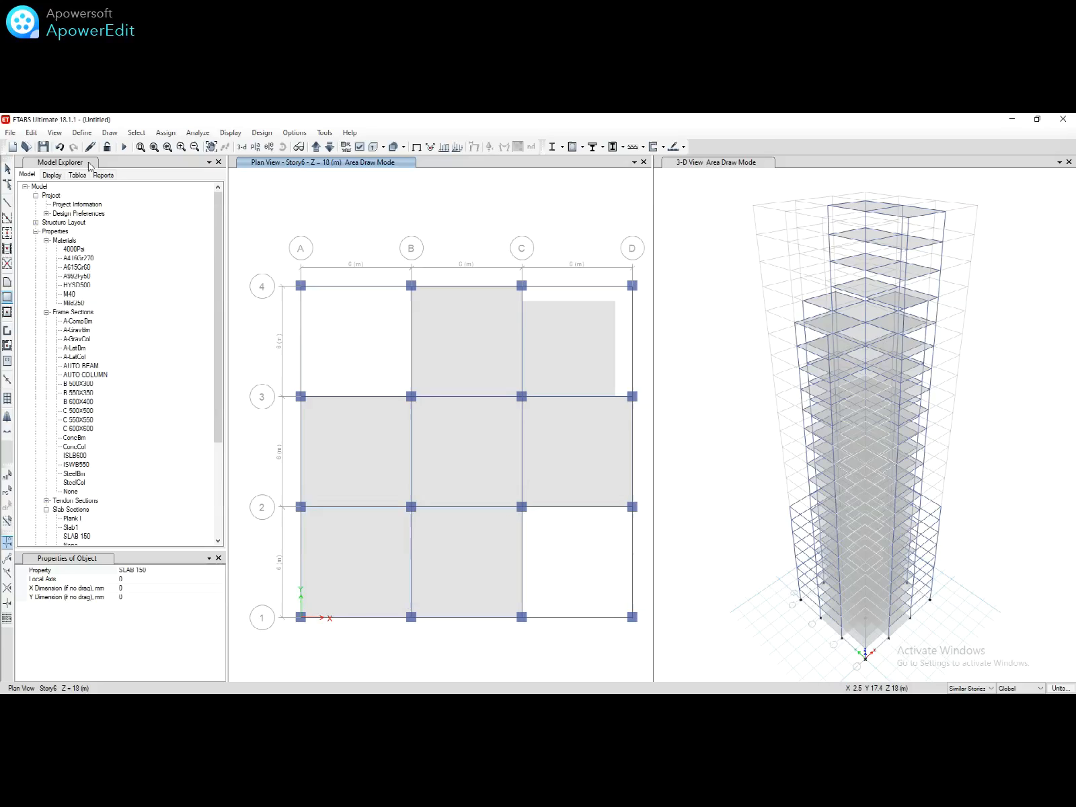
left_click(59, 147)
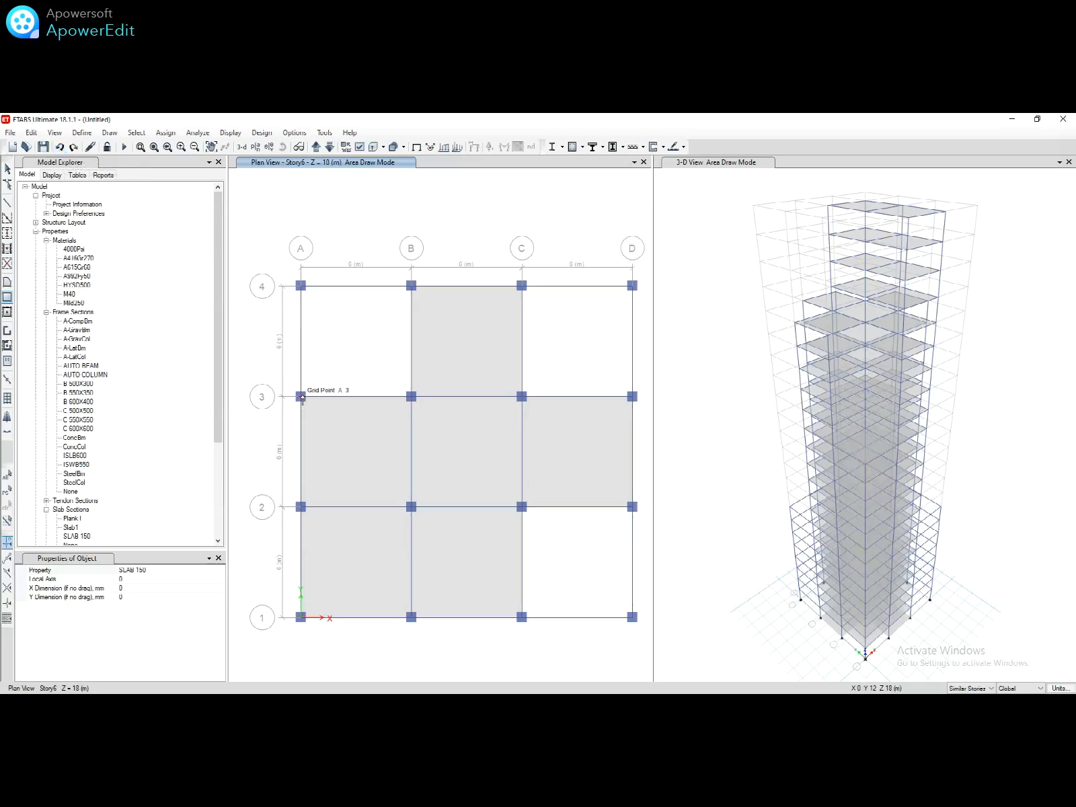
Step: Draw slabs in bays A3–B4, C3–D4 and C1–D2
left_click_drag(302, 398, 411, 290)
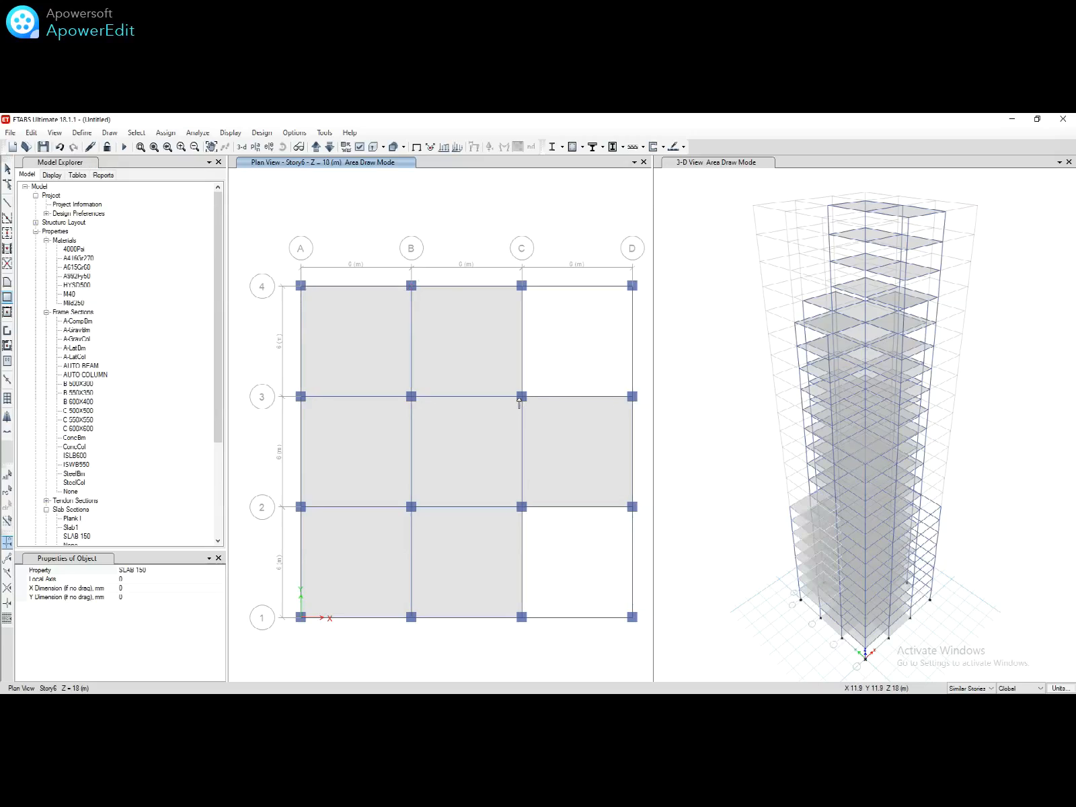
left_click_drag(521, 398, 631, 289)
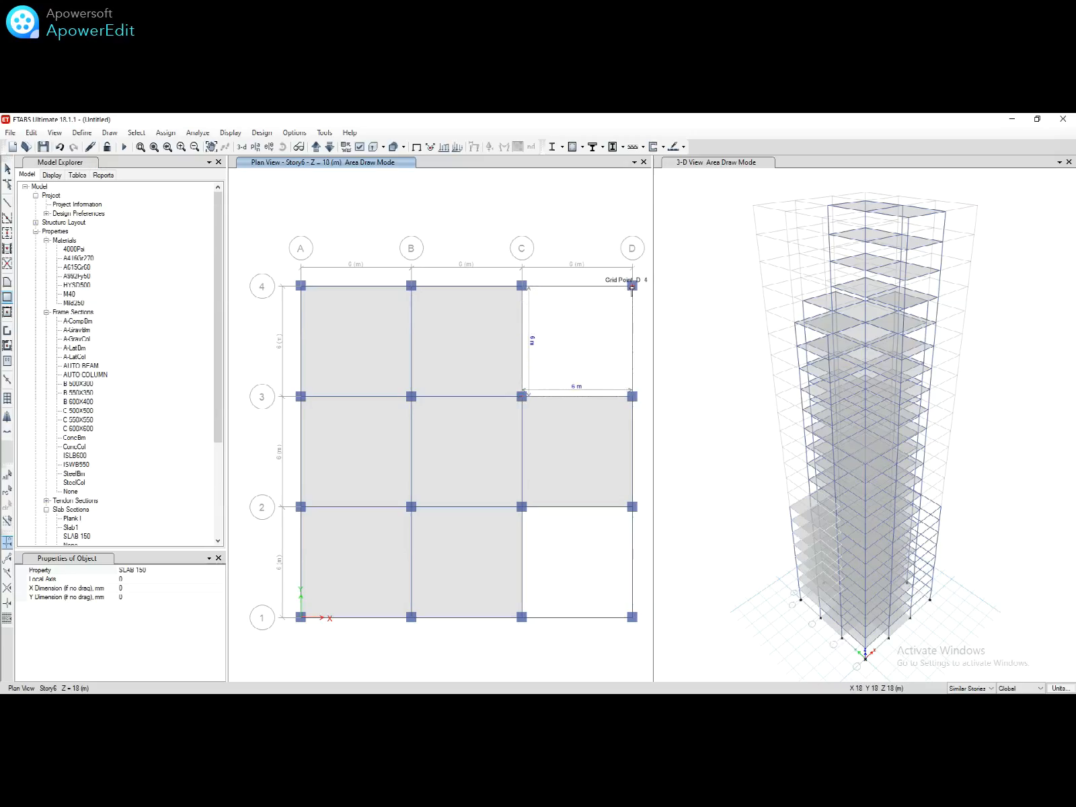
left_click_drag(632, 287, 632, 288)
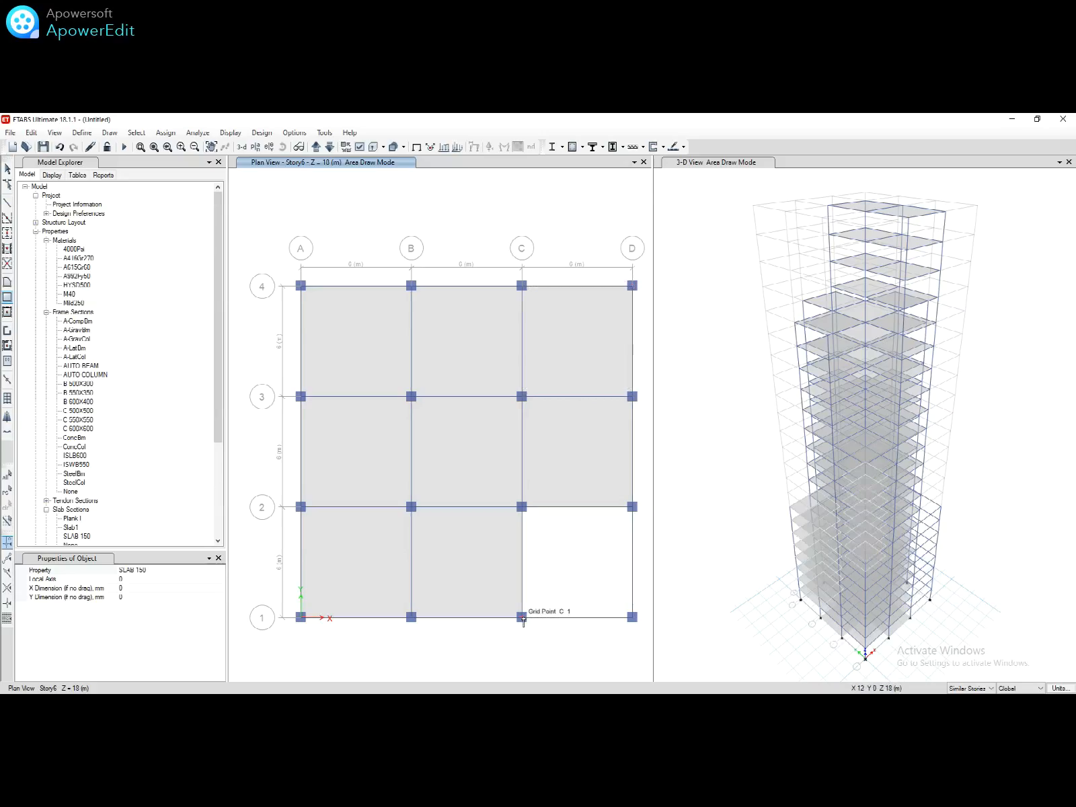
left_click_drag(521, 616, 632, 508)
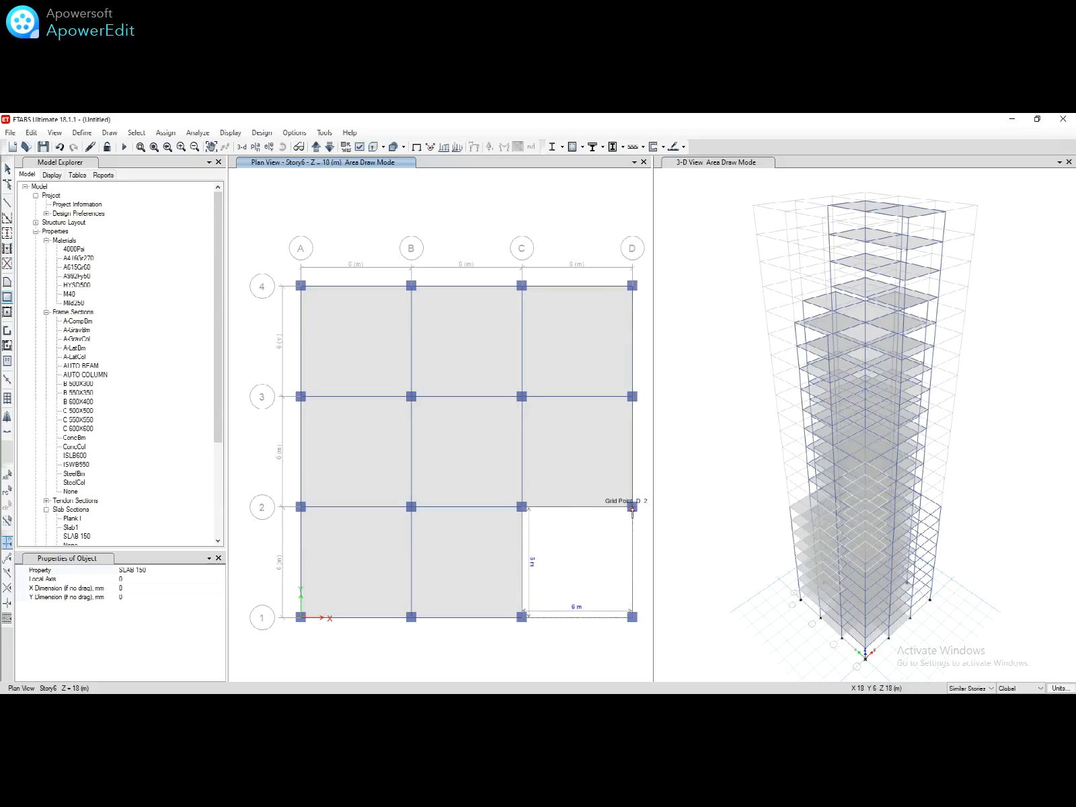
left_click_drag(632, 507, 632, 508)
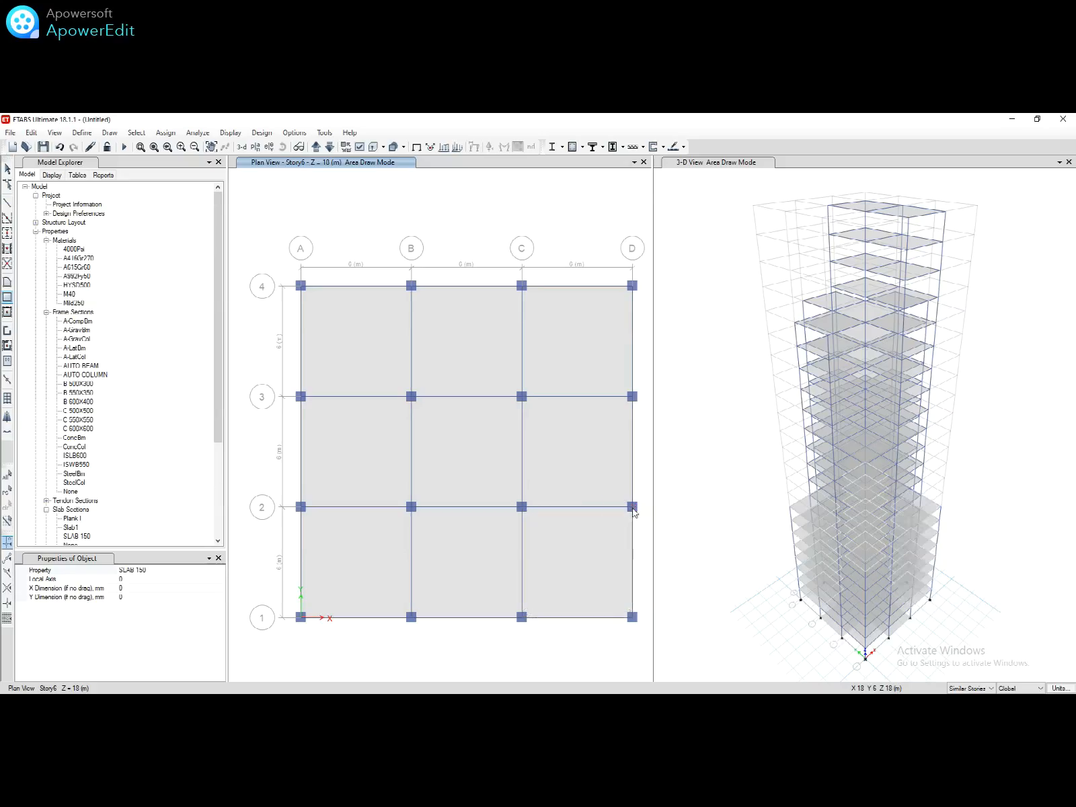
Step: Show the Base level plan and stop slab drawing
left_click(255, 147)
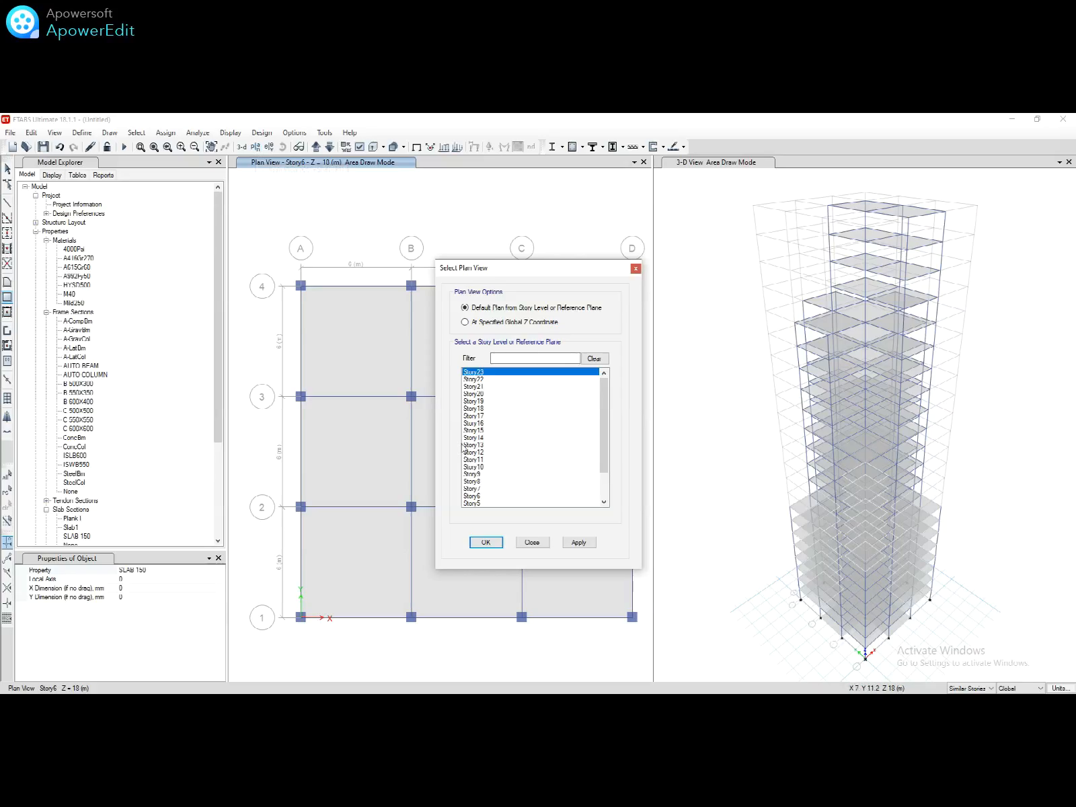
scroll(488, 474, "down", 5)
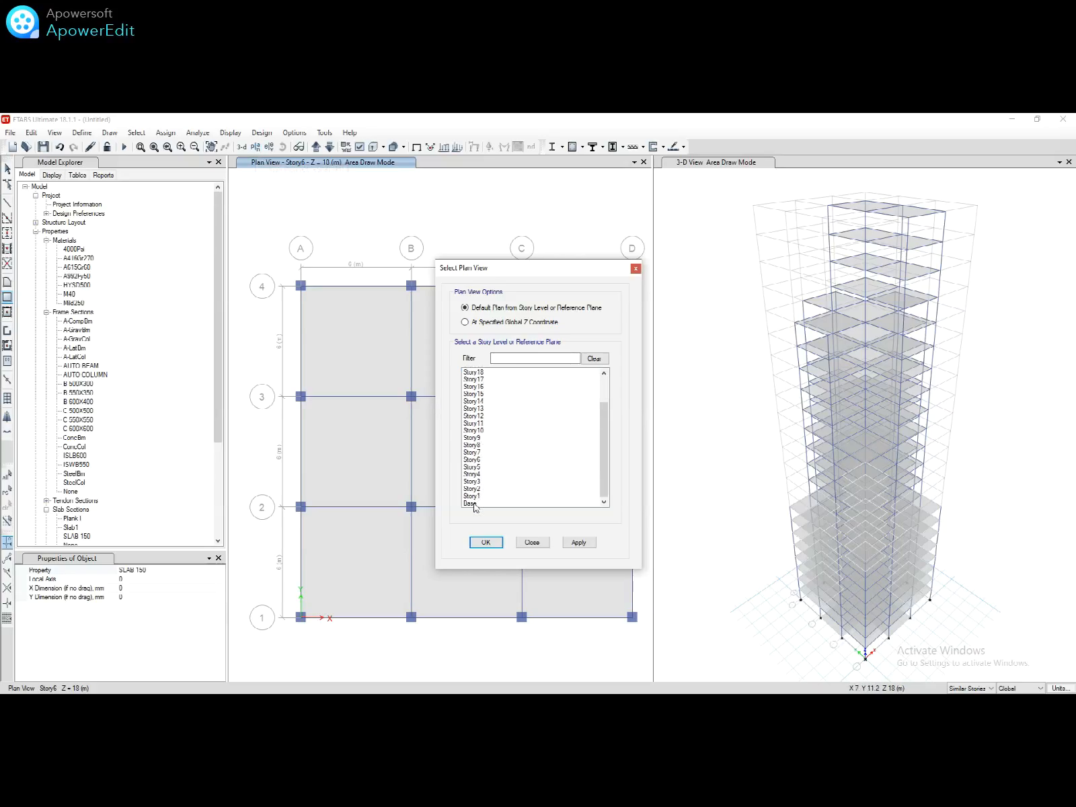
left_click(474, 504)
left_click(489, 542)
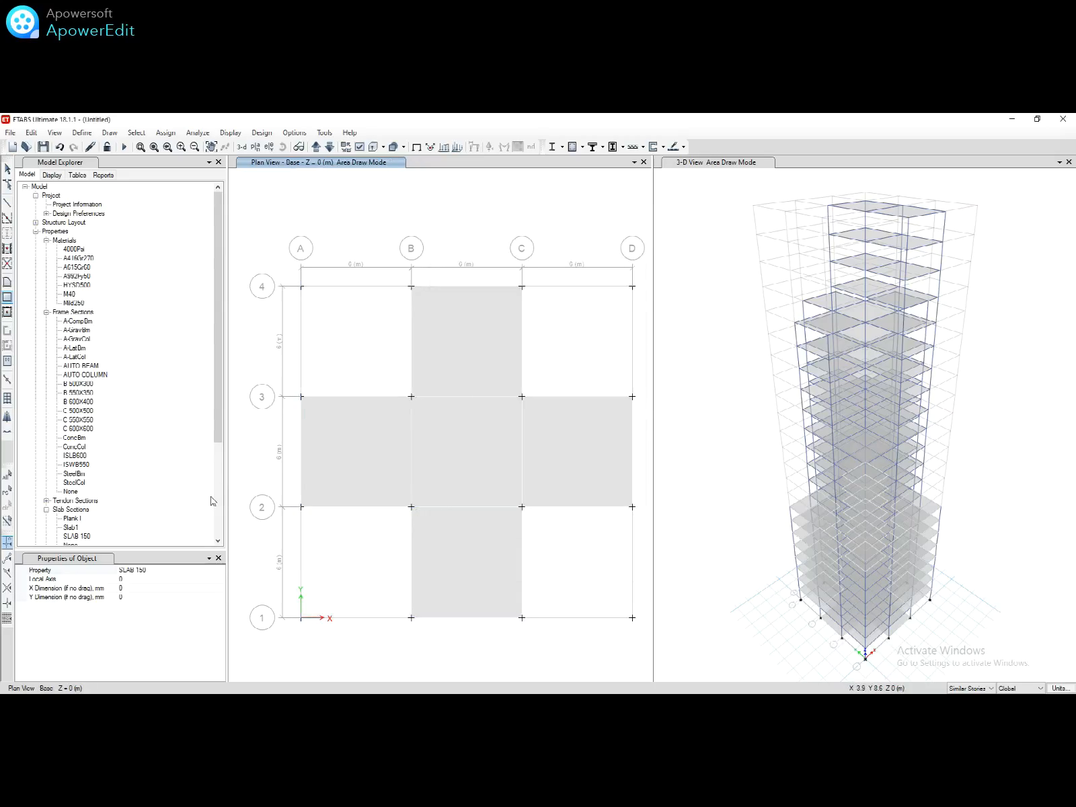
key("Escape")
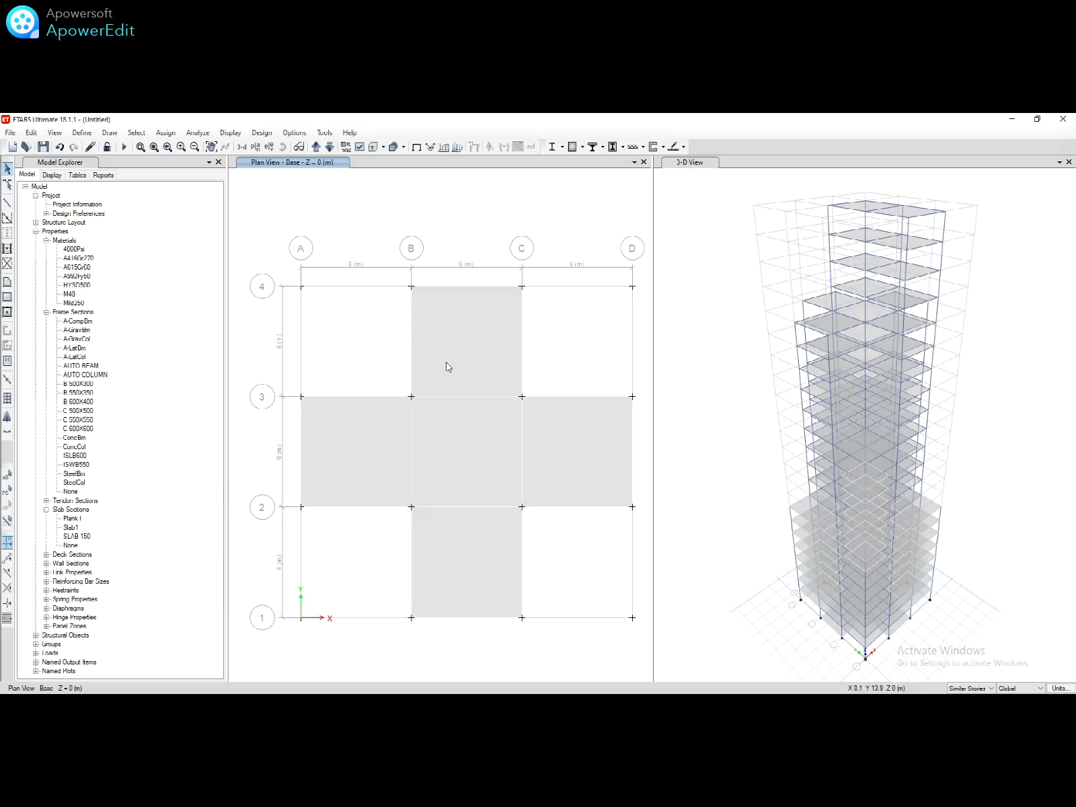
Step: Select the five Base slabs B3–C4, B2–C3, C2–D3, A2–B3, B1–C2 with One Story scope
left_click(463, 370)
left_click(472, 444)
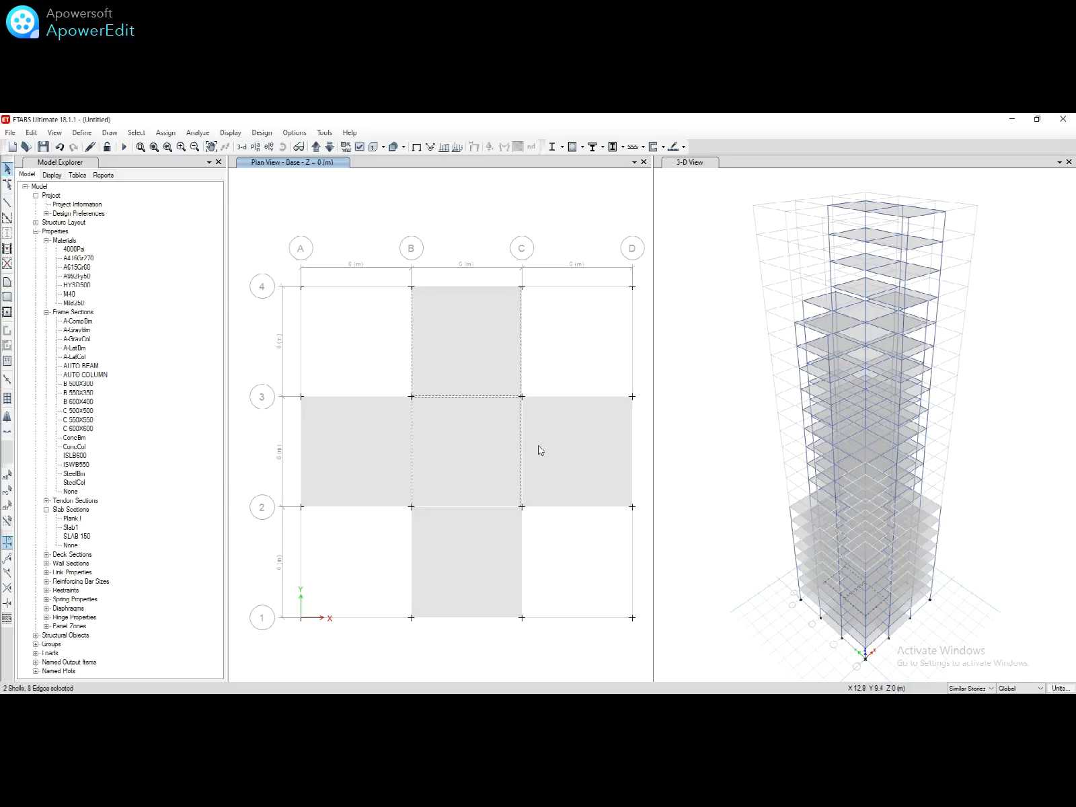
left_click(540, 448)
left_click(402, 462)
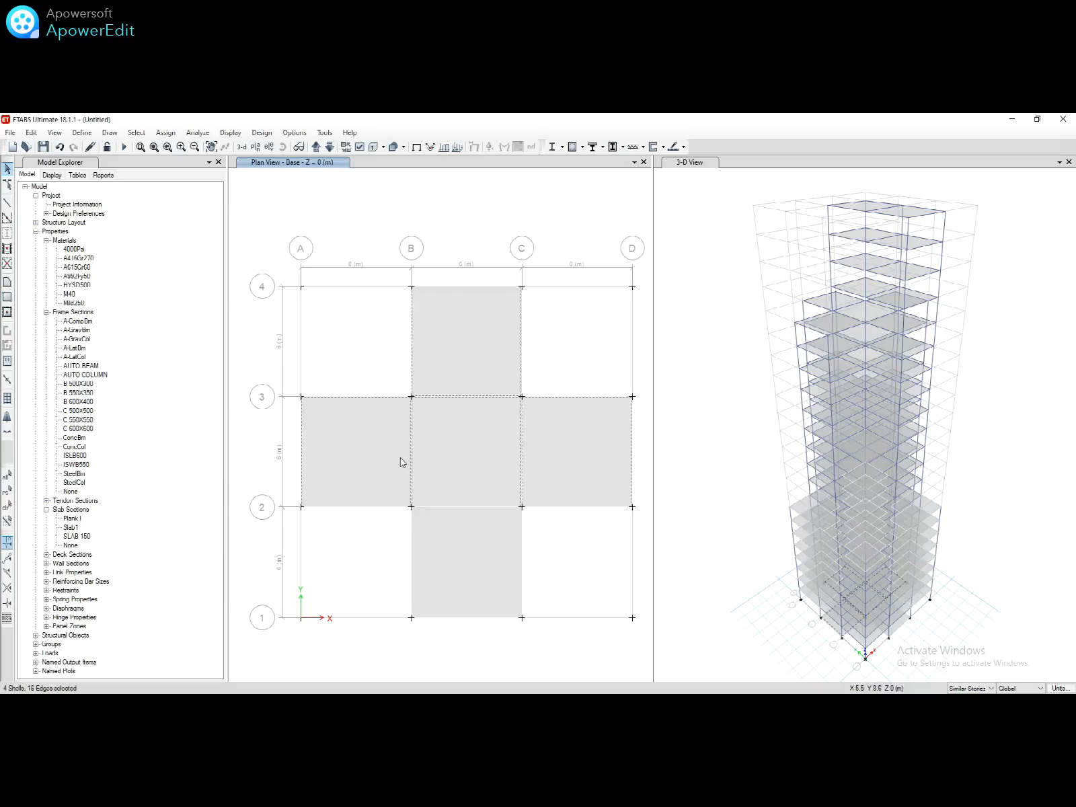
left_click(471, 552)
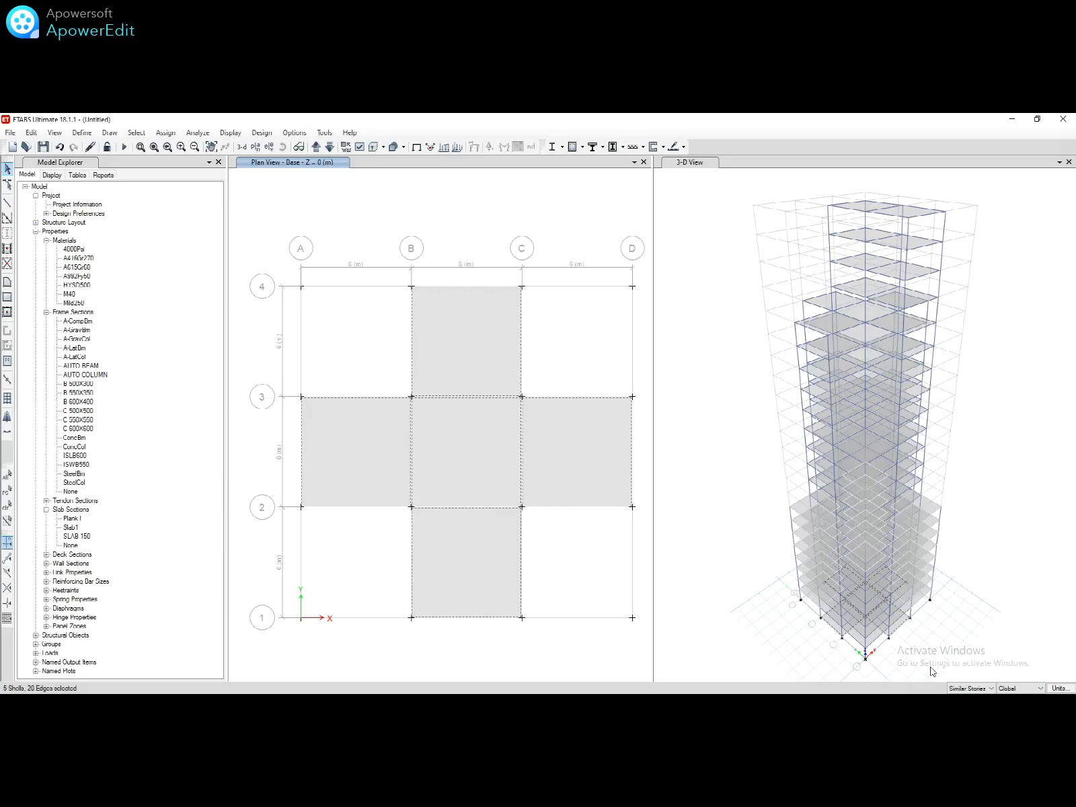
left_click(970, 687)
left_click(966, 697)
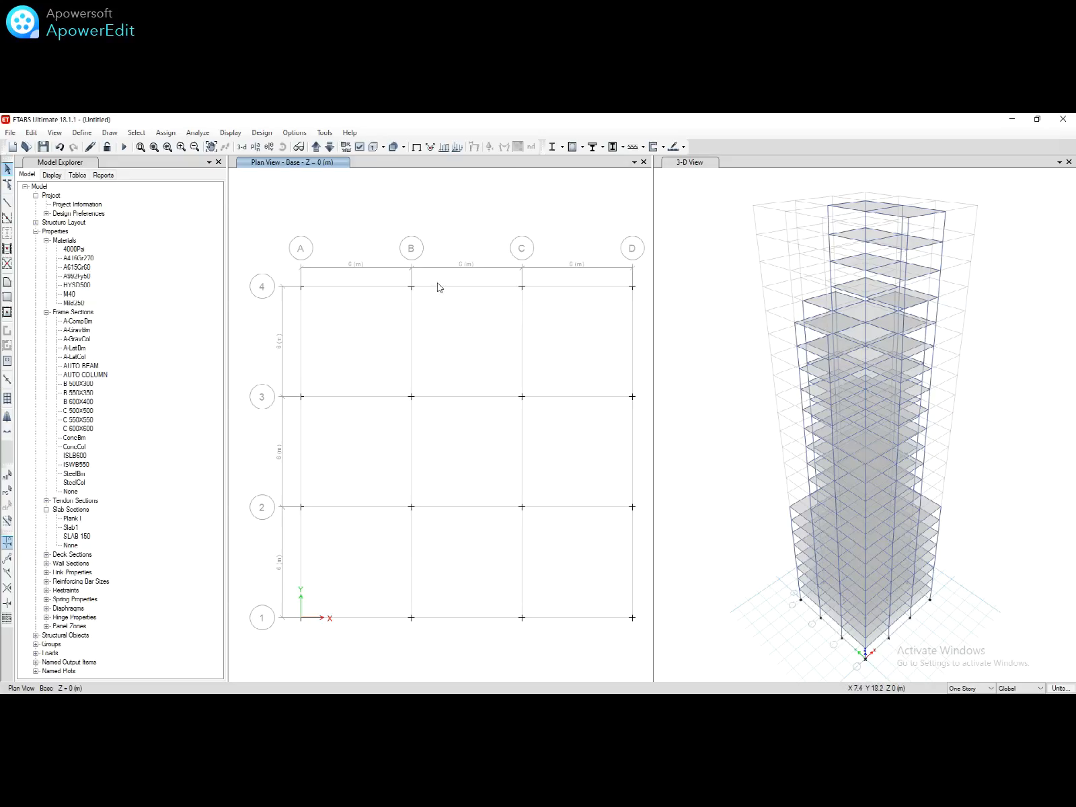
Step: Window-select all Base grid joints and assign fully fixed restraints in all six directions
left_click_drag(438, 287, 500, 511)
left_click_drag(282, 264, 642, 639)
left_click(165, 132)
mouse_move(202, 146)
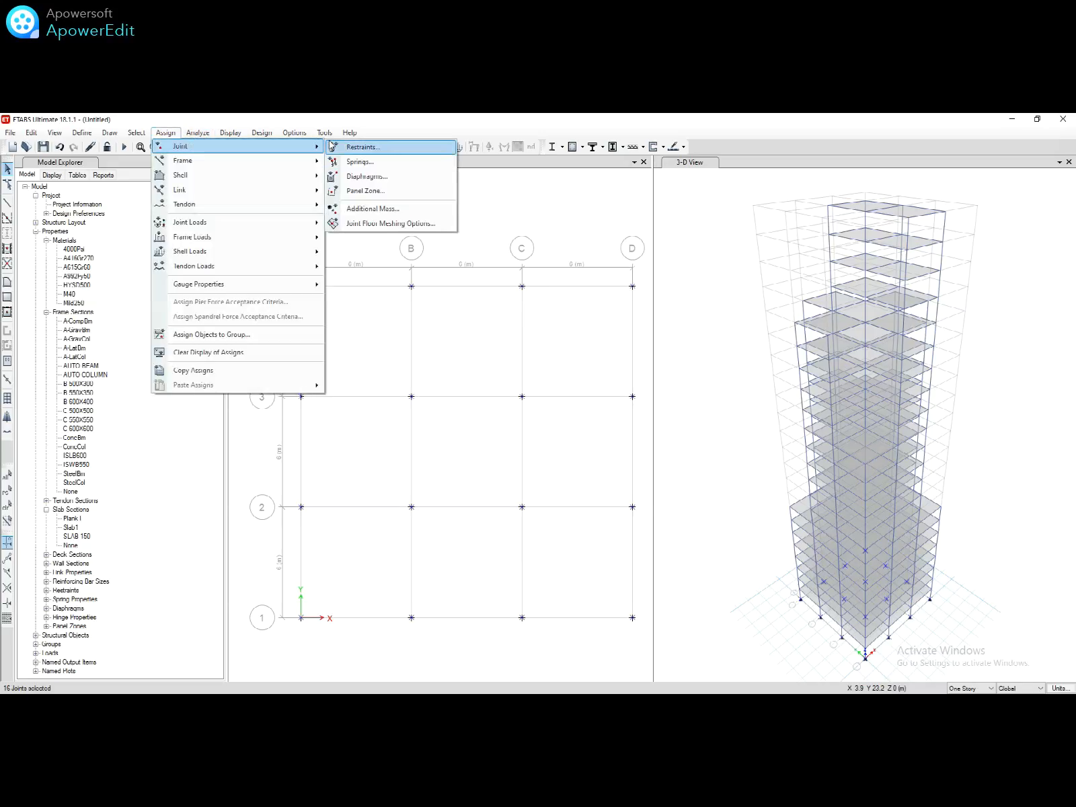
left_click(337, 146)
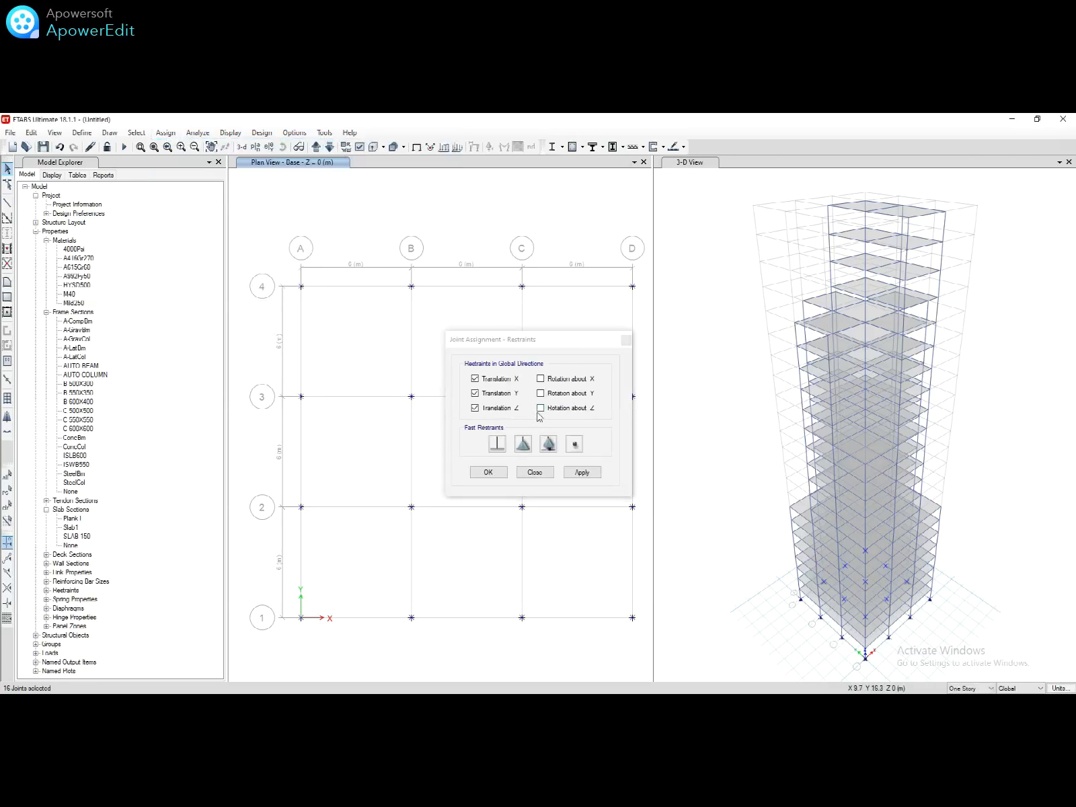
left_click(497, 443)
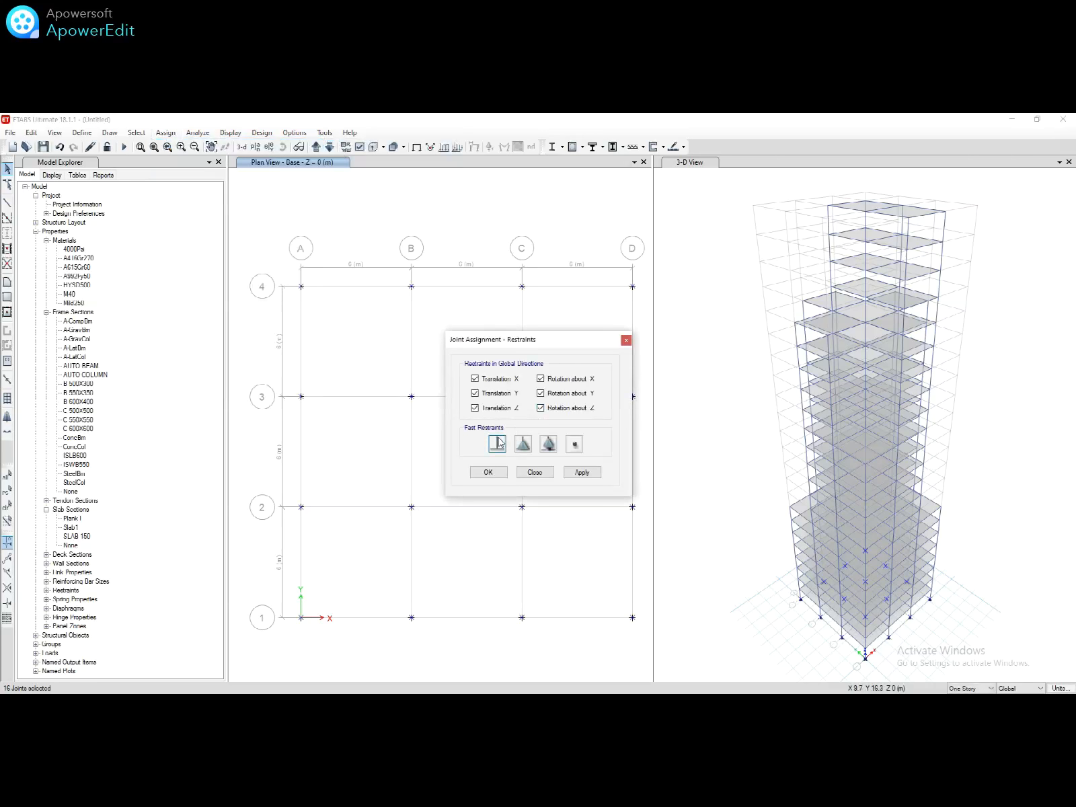
left_click(579, 474)
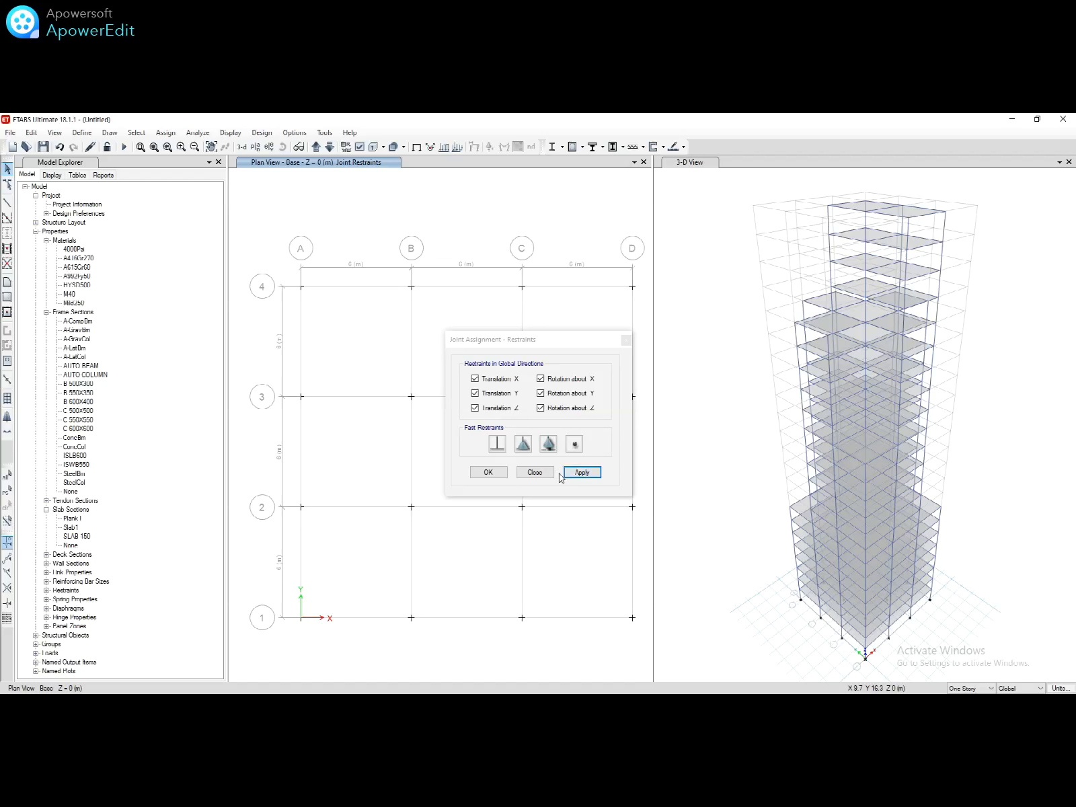
left_click(501, 473)
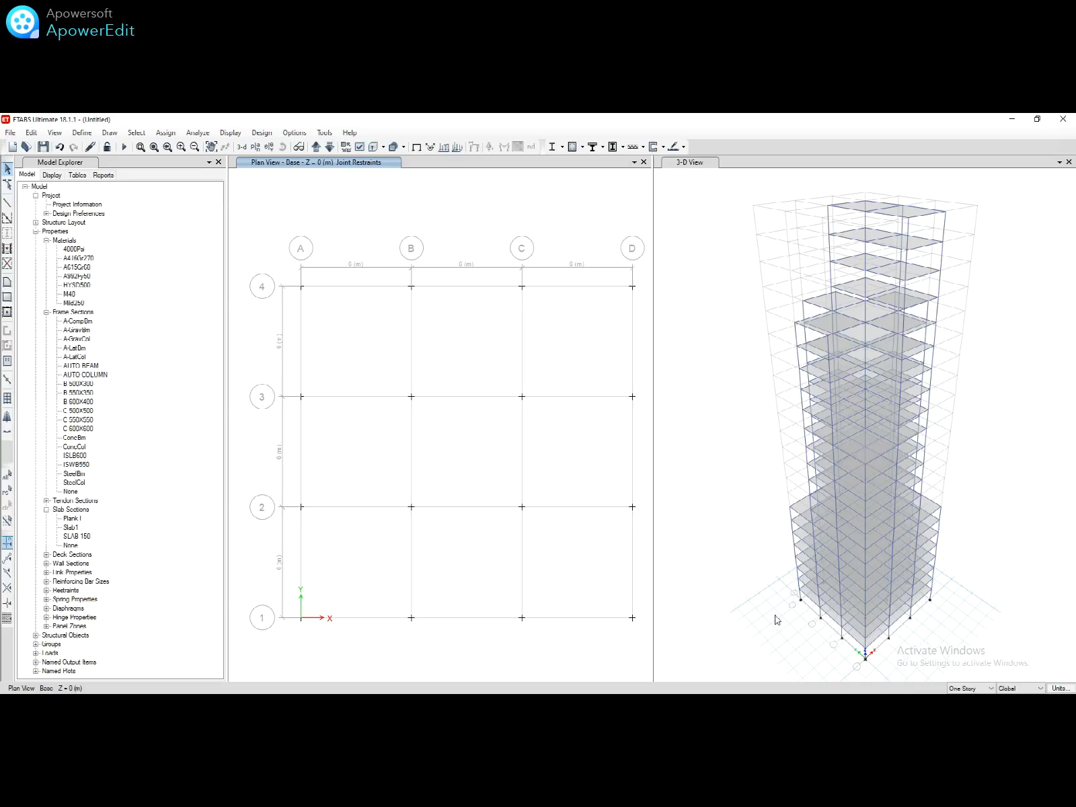
left_click(522, 617)
Step: Move the plan to Story1 and select all nine slab bays
left_click(315, 148)
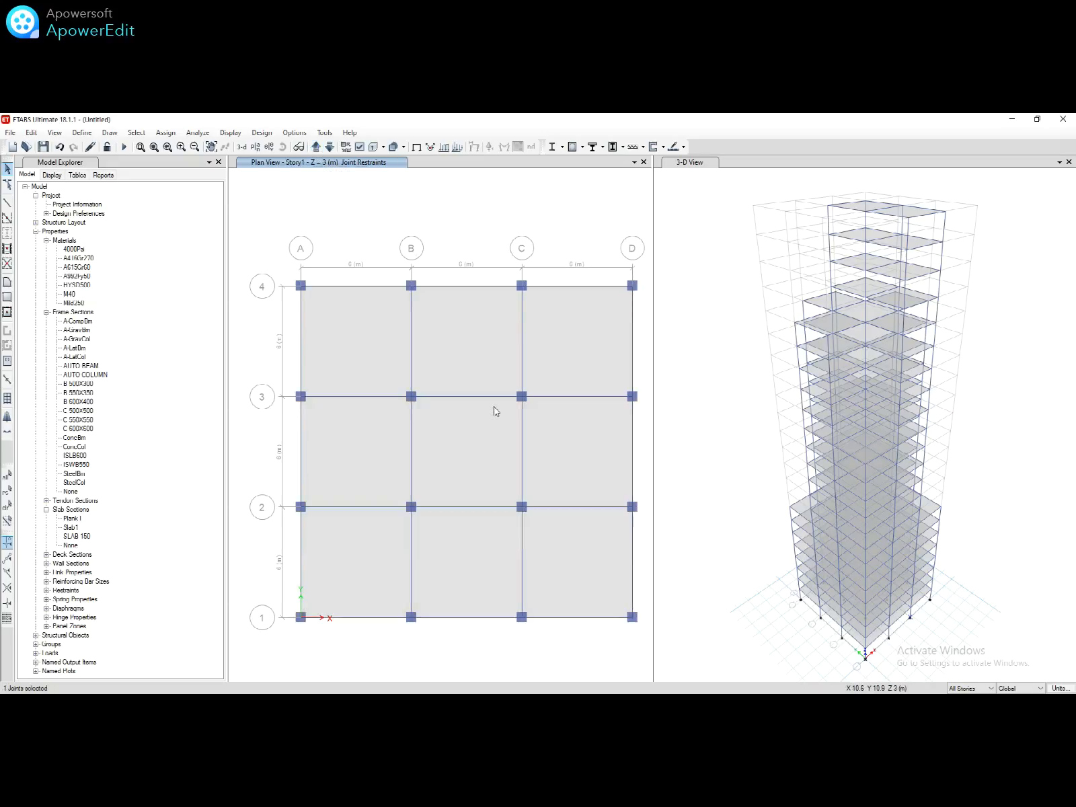
left_click(498, 432)
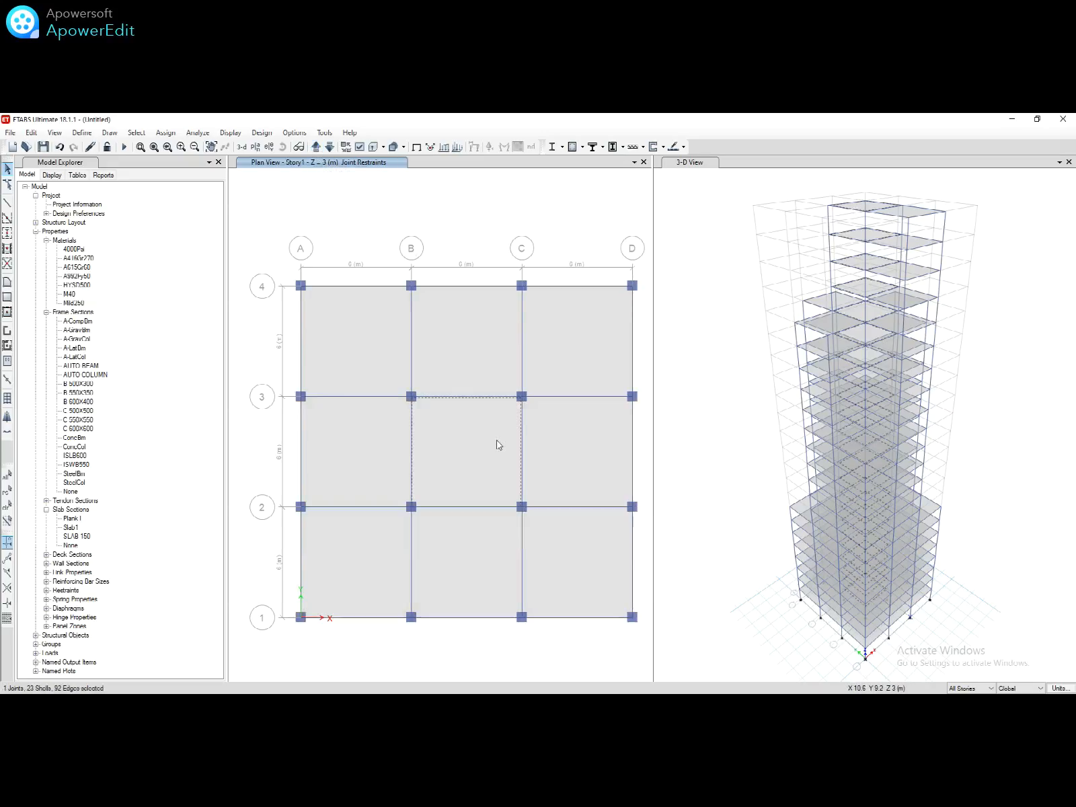
left_click(493, 561)
left_click(550, 565)
left_click(542, 467)
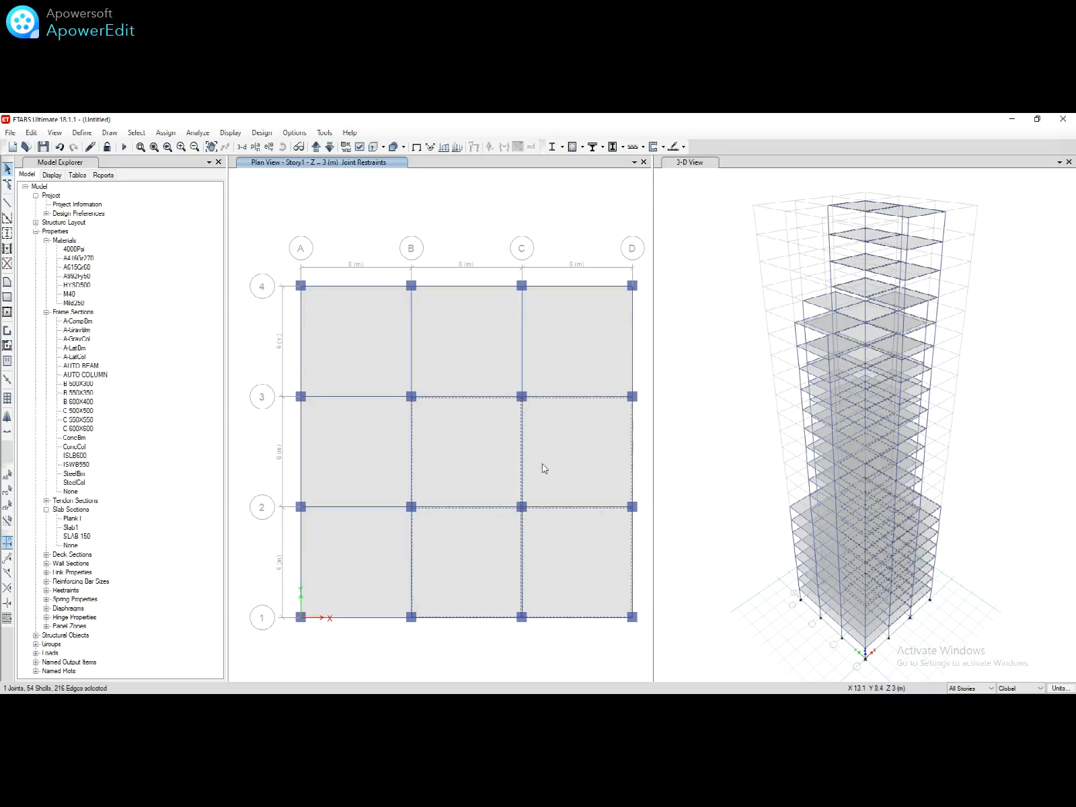
left_click(544, 365)
left_click(439, 338)
left_click(360, 332)
left_click(386, 462)
left_click(383, 560)
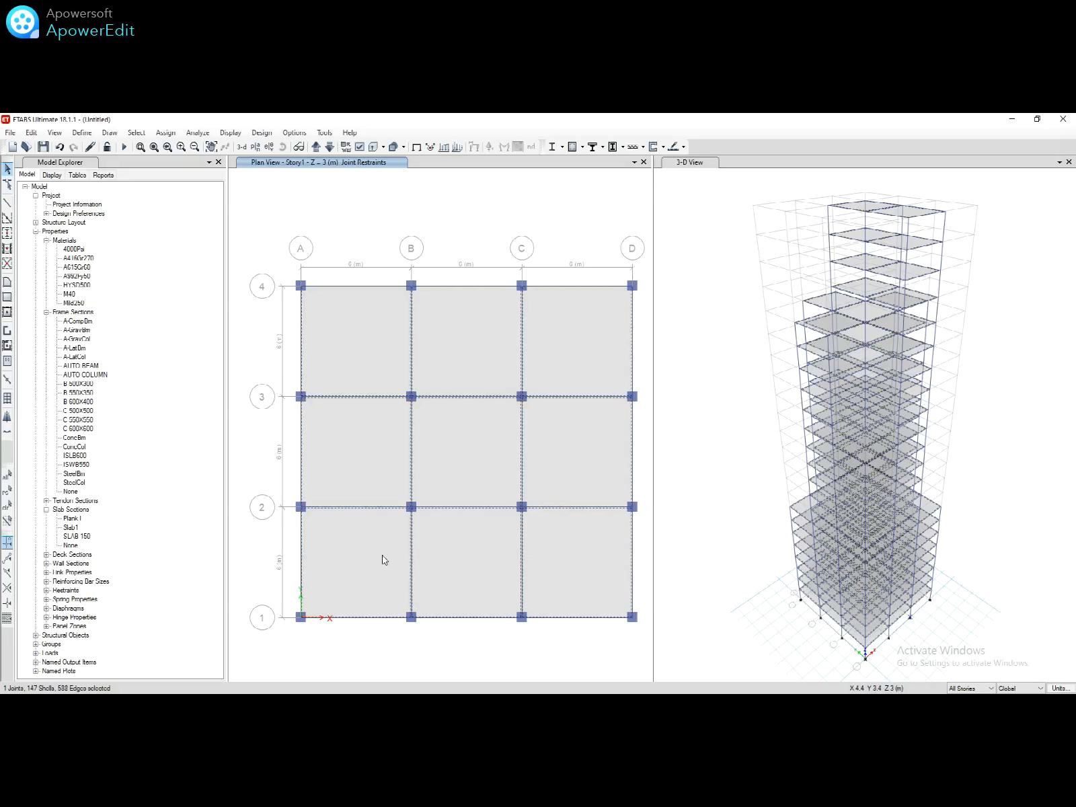
Step: Assign a uniform 2 kN/m² Dead shell load to the selected slabs
left_click(165, 133)
mouse_move(254, 253)
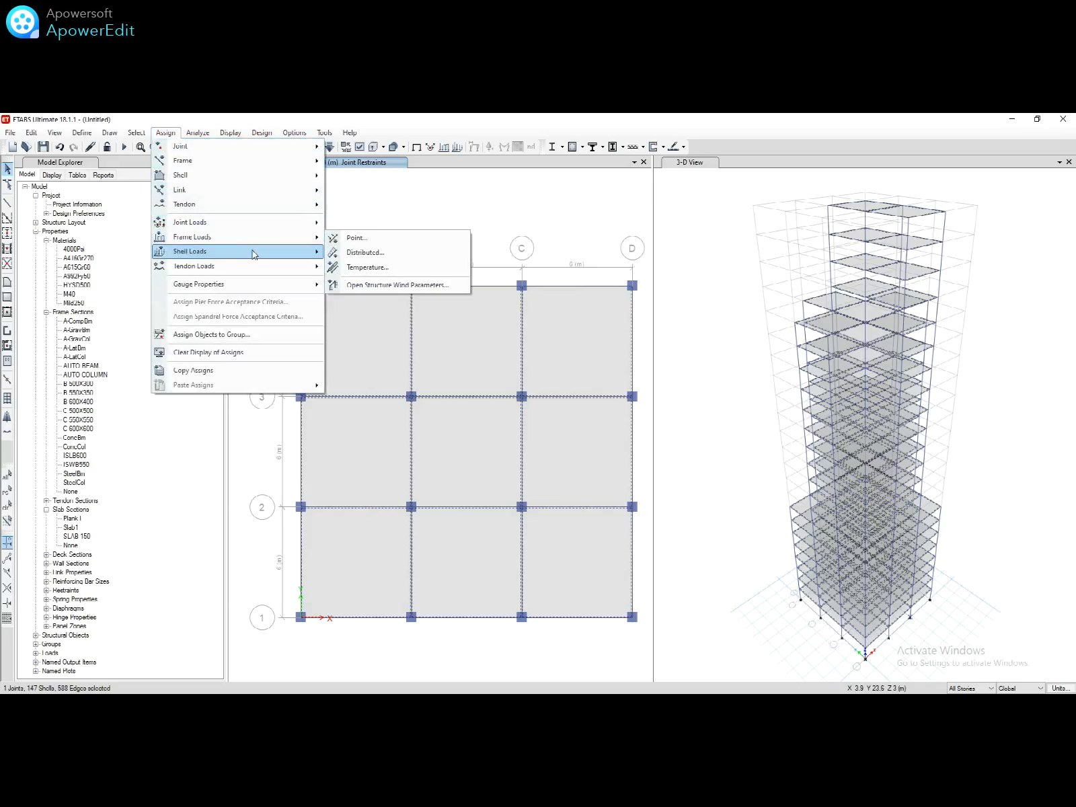
left_click(353, 267)
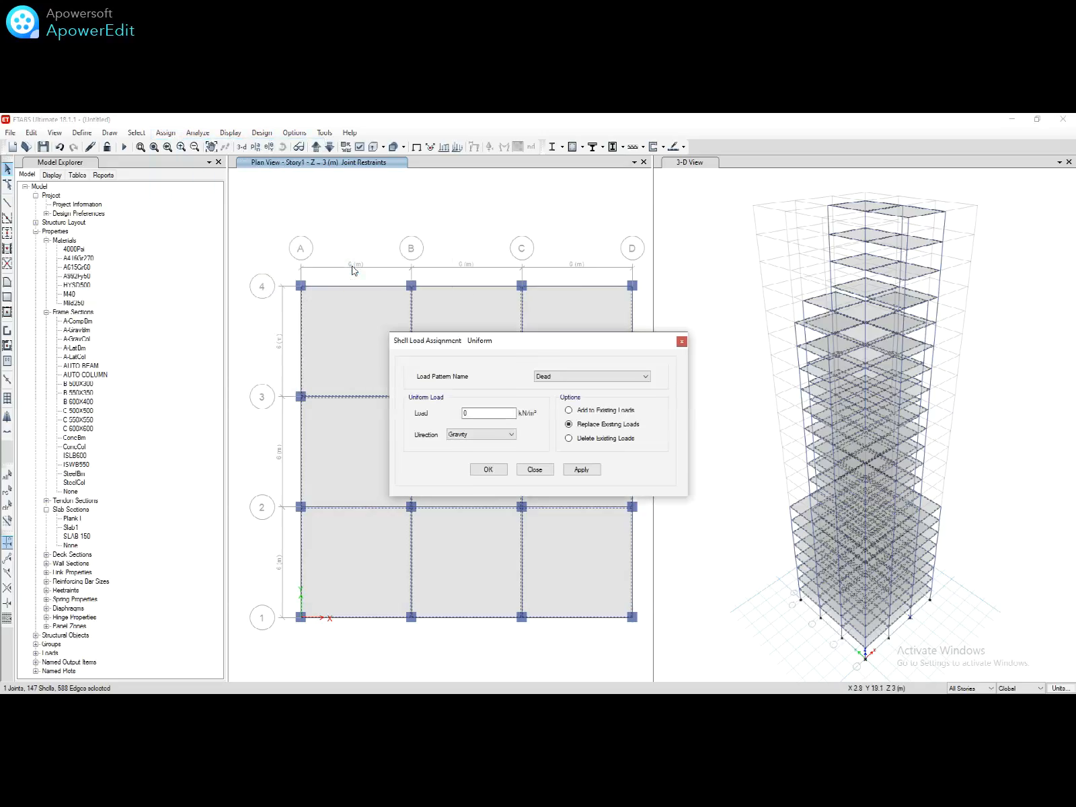
double_click(504, 412)
left_click(579, 471)
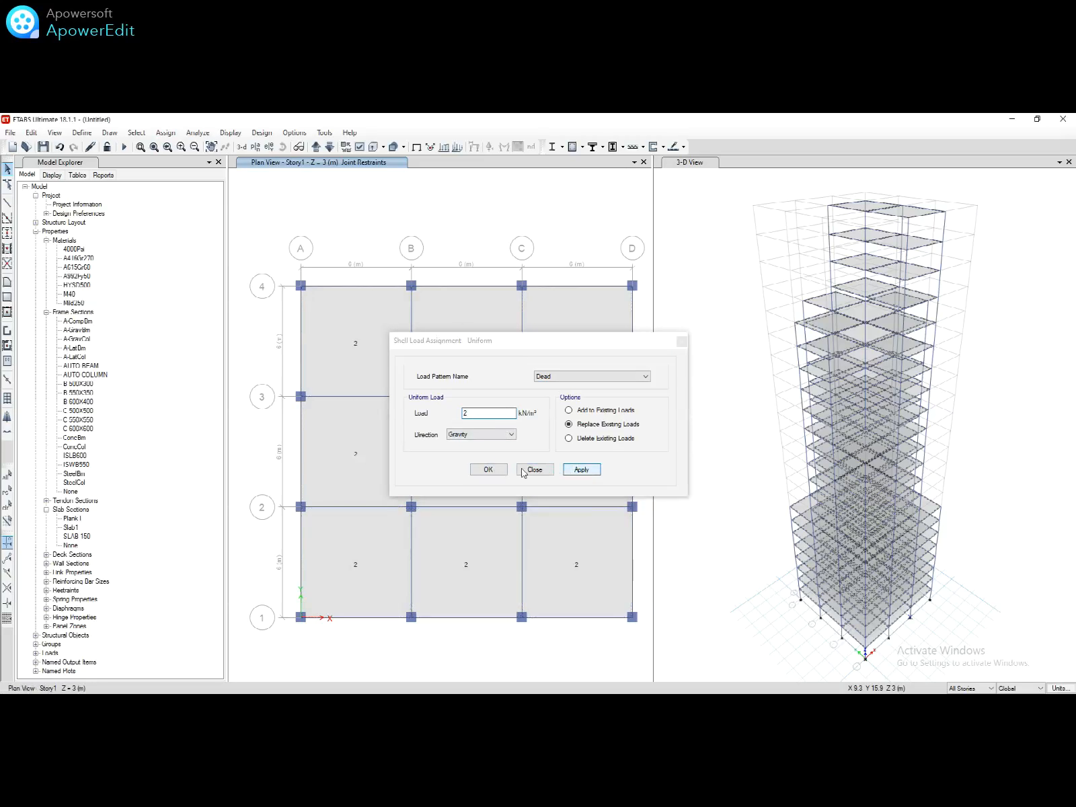
left_click(489, 470)
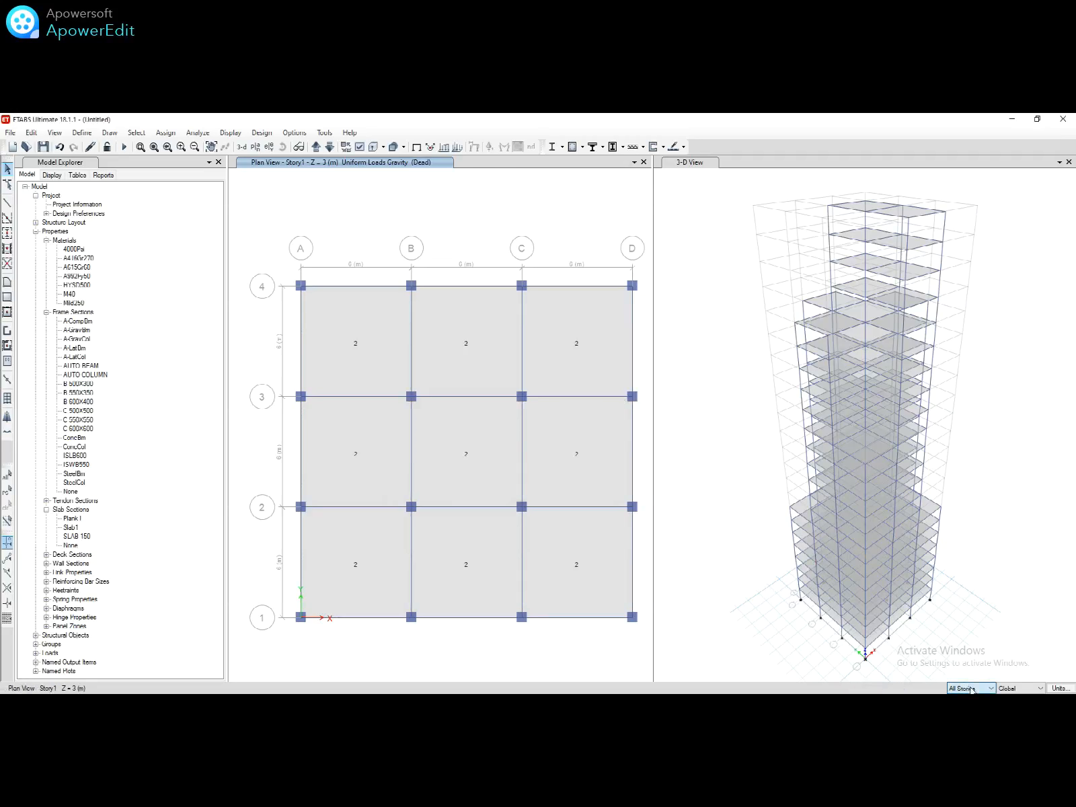
Step: Switch to Similar Stories and select all nine Story1 slab panels
left_click(968, 710)
left_click(589, 570)
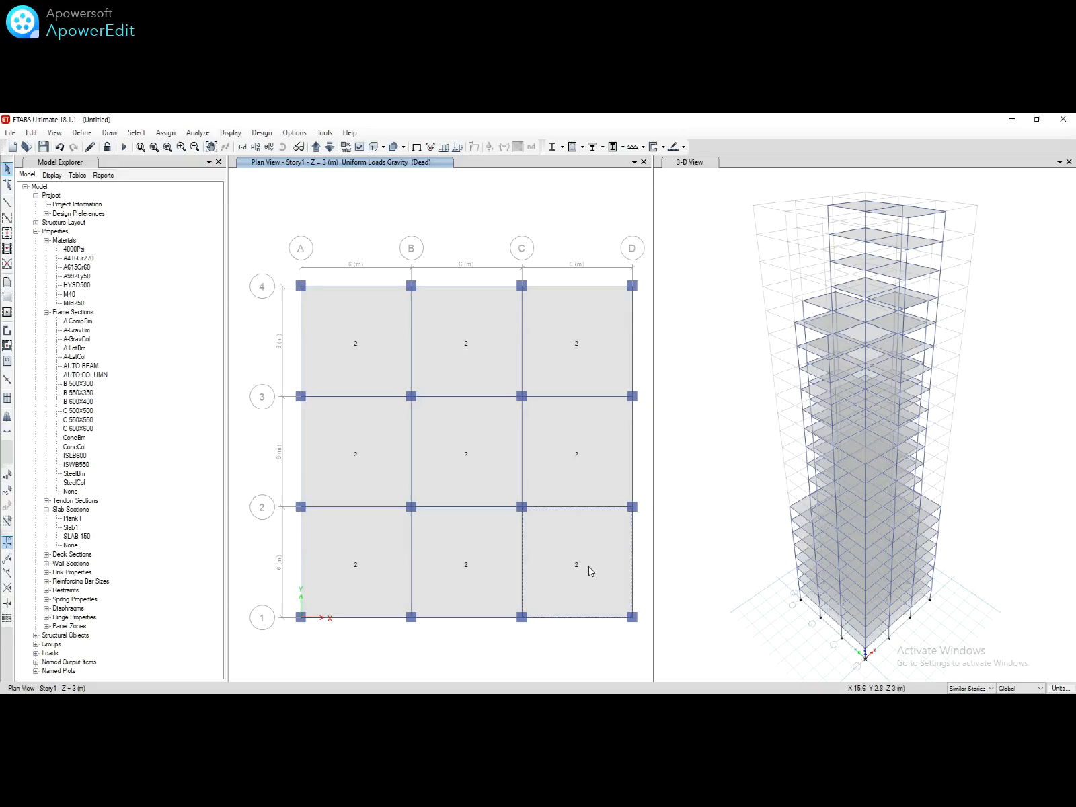
left_click(568, 463)
left_click(568, 387)
left_click(482, 358)
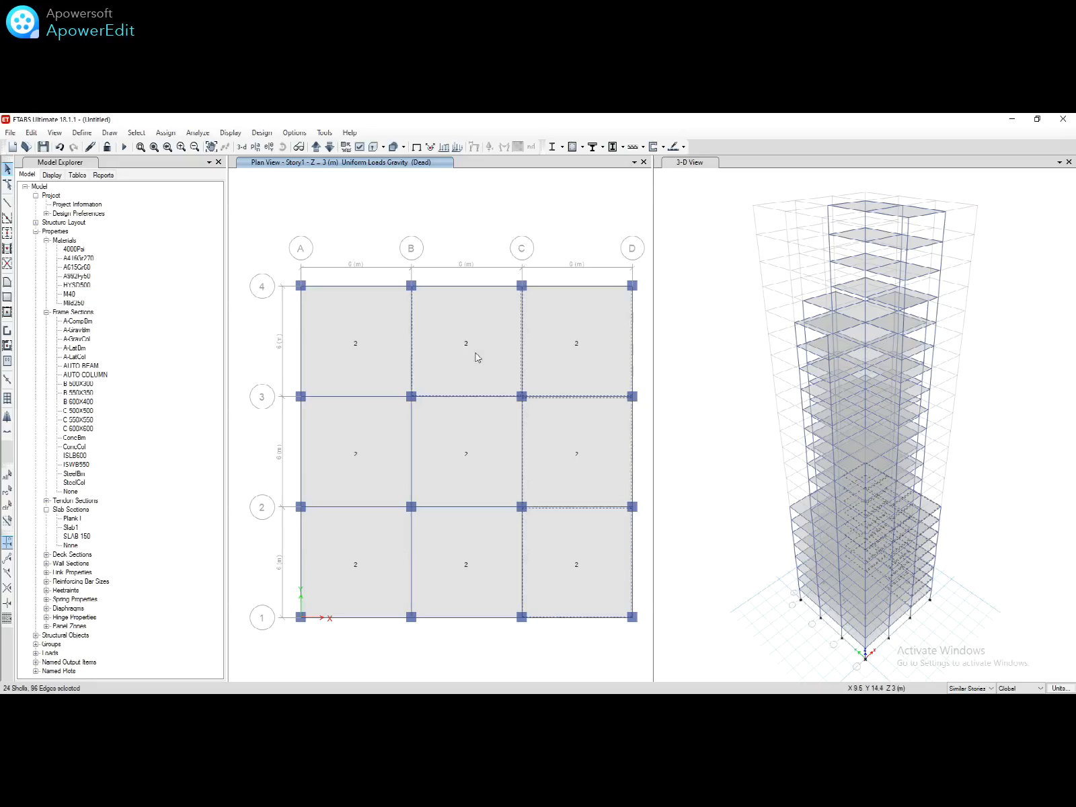
left_click(357, 333)
left_click(375, 431)
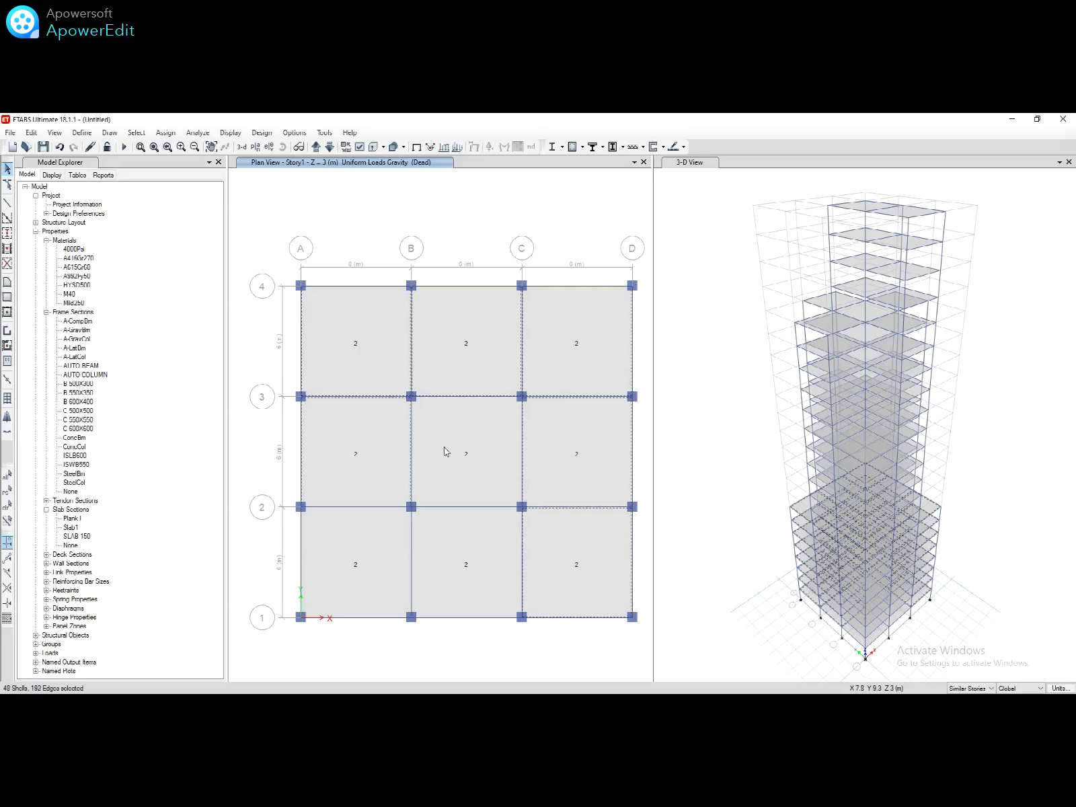
left_click(446, 450)
left_click(478, 562)
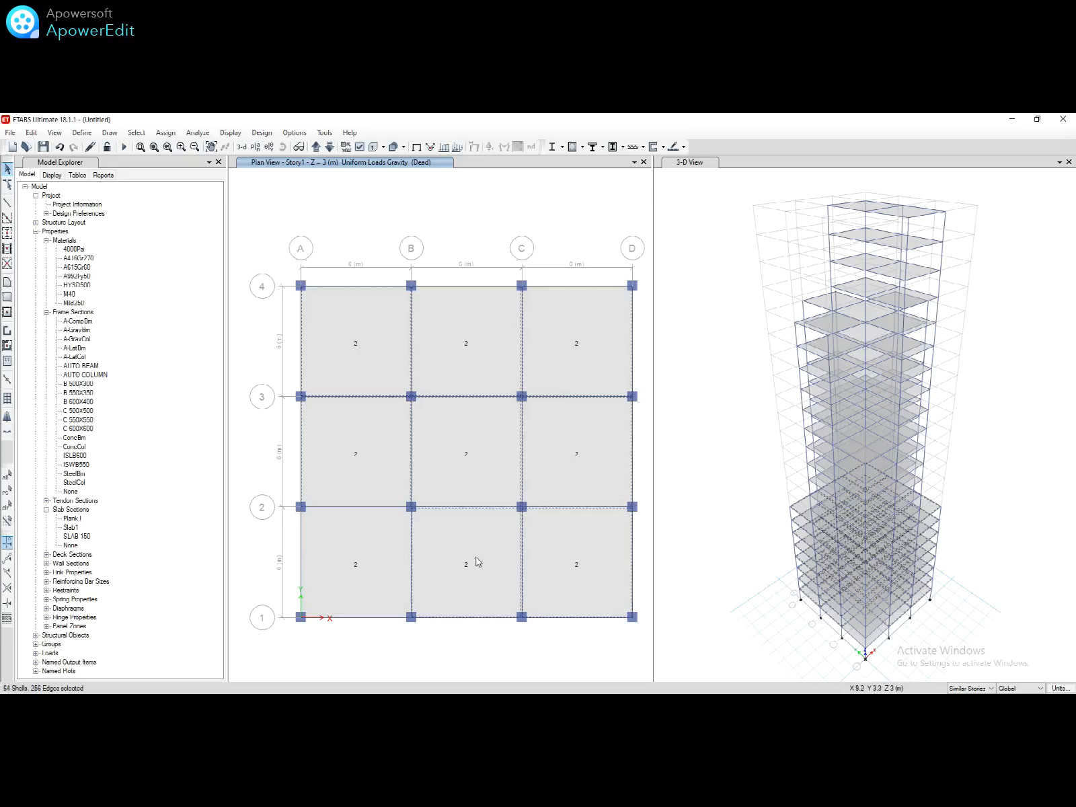
left_click(354, 539)
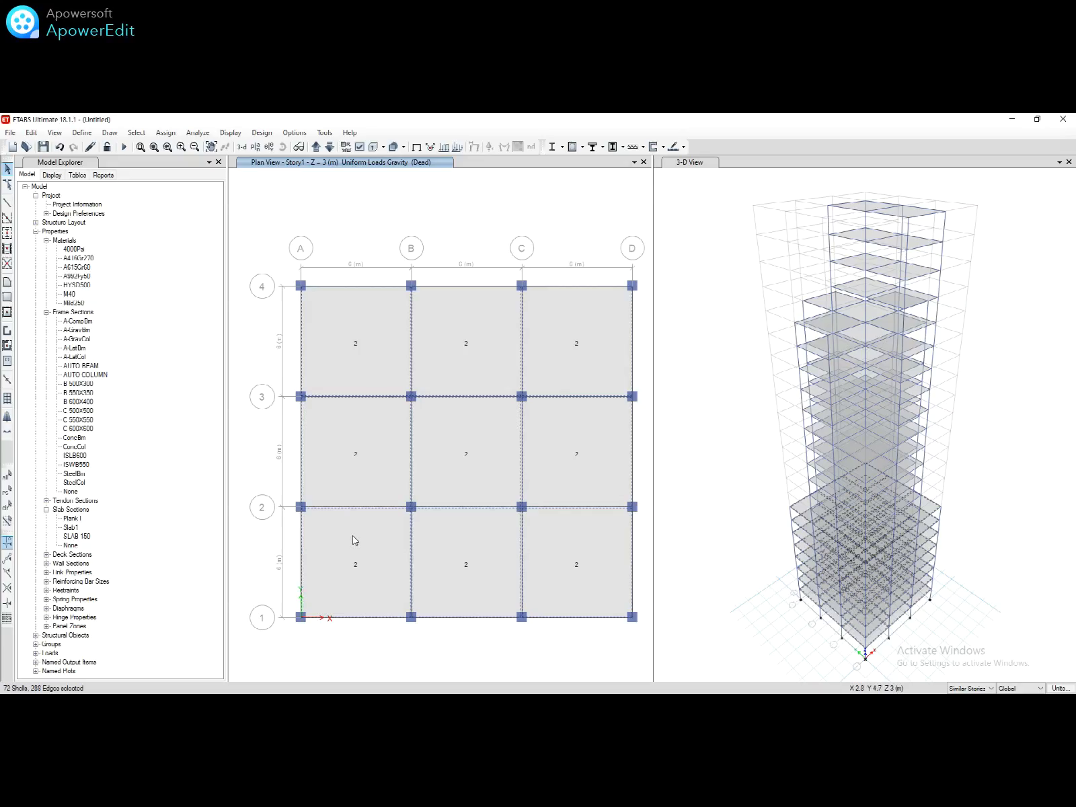
Step: Apply a uniform 5 kN/m² Live shell load to the selected slabs and move the dialog aside
left_click(165, 132)
mouse_move(310, 252)
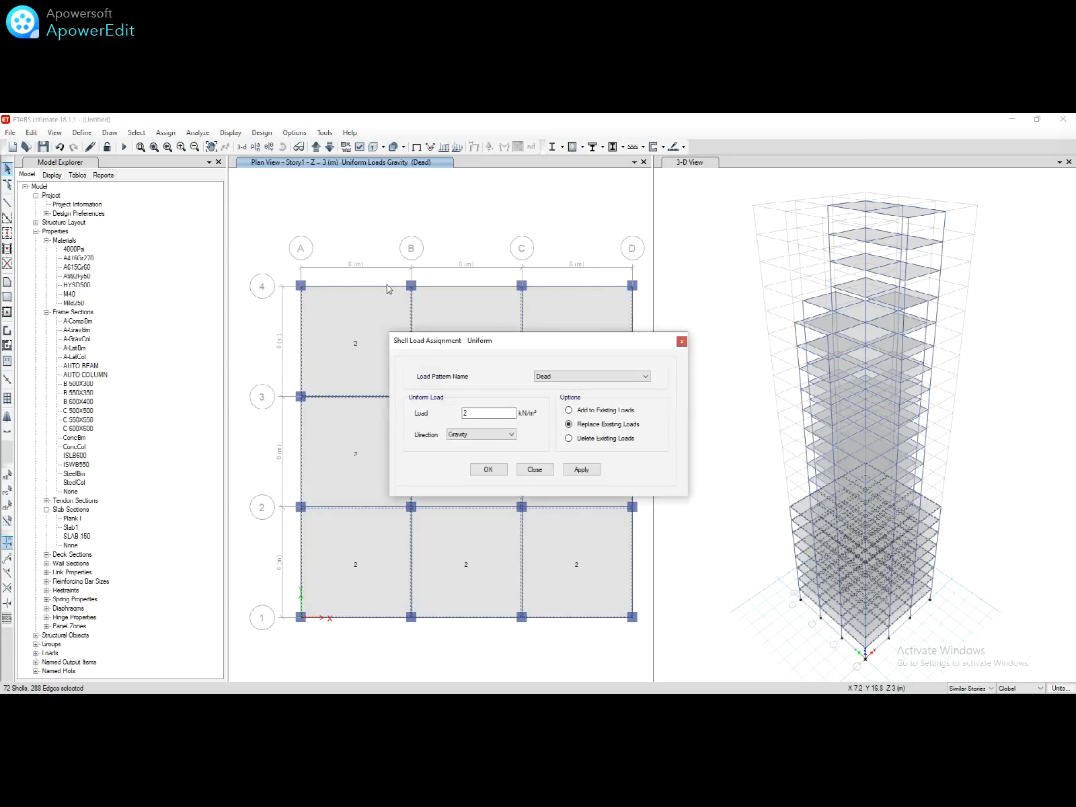
left_click(570, 377)
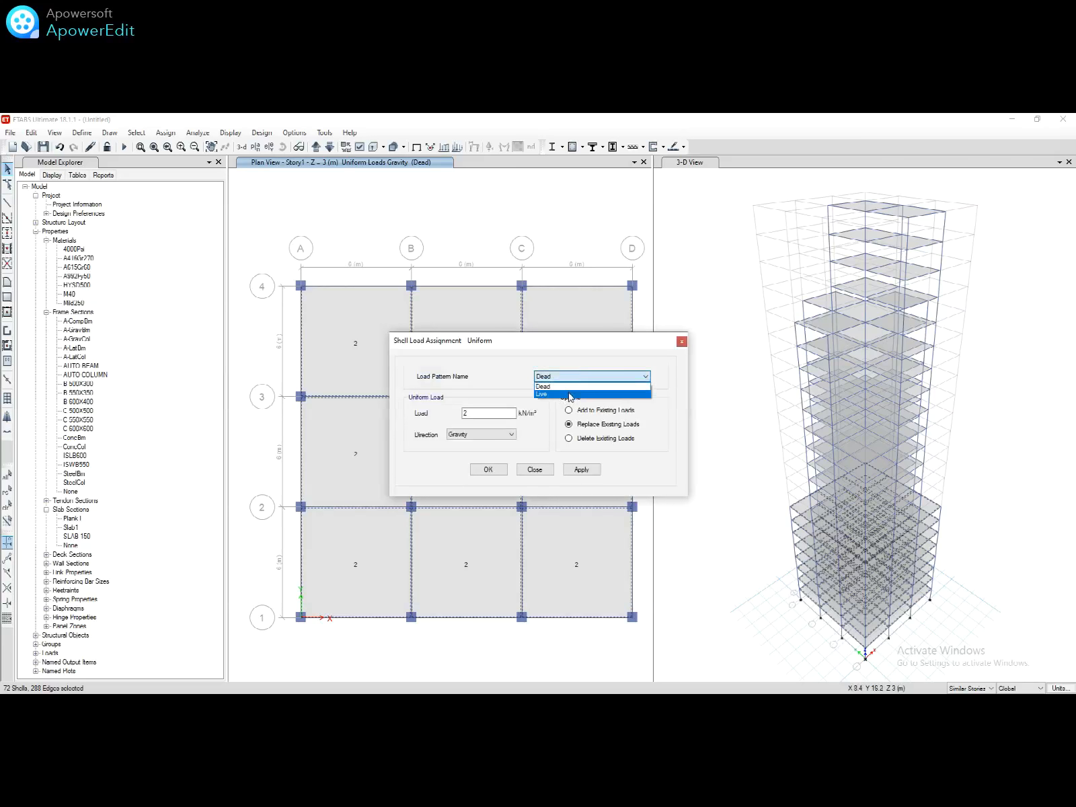
left_click(572, 394)
double_click(499, 415)
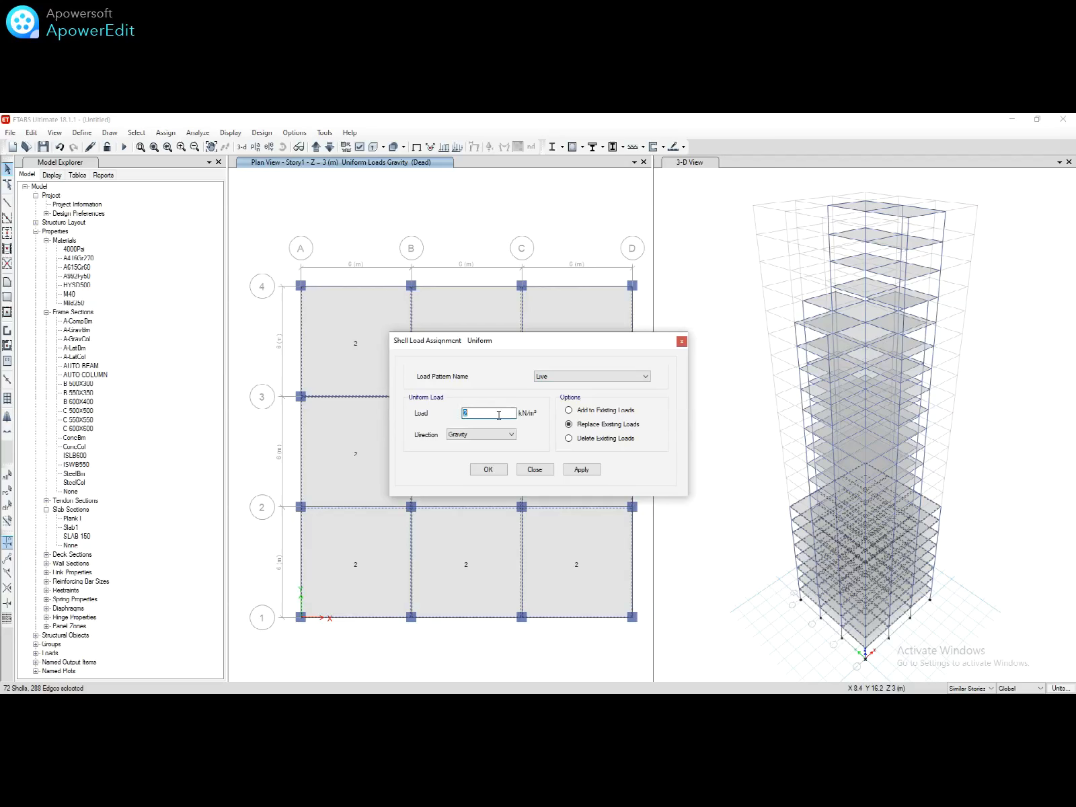
left_click(574, 470)
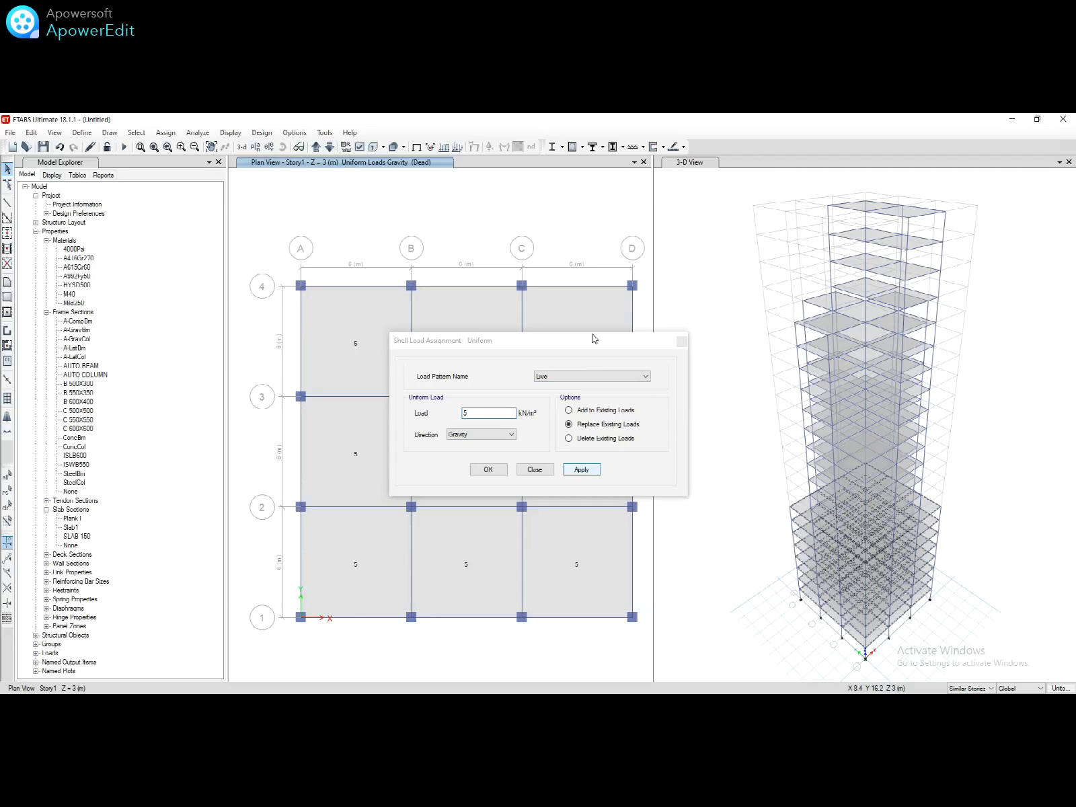
left_click_drag(592, 342, 219, 403)
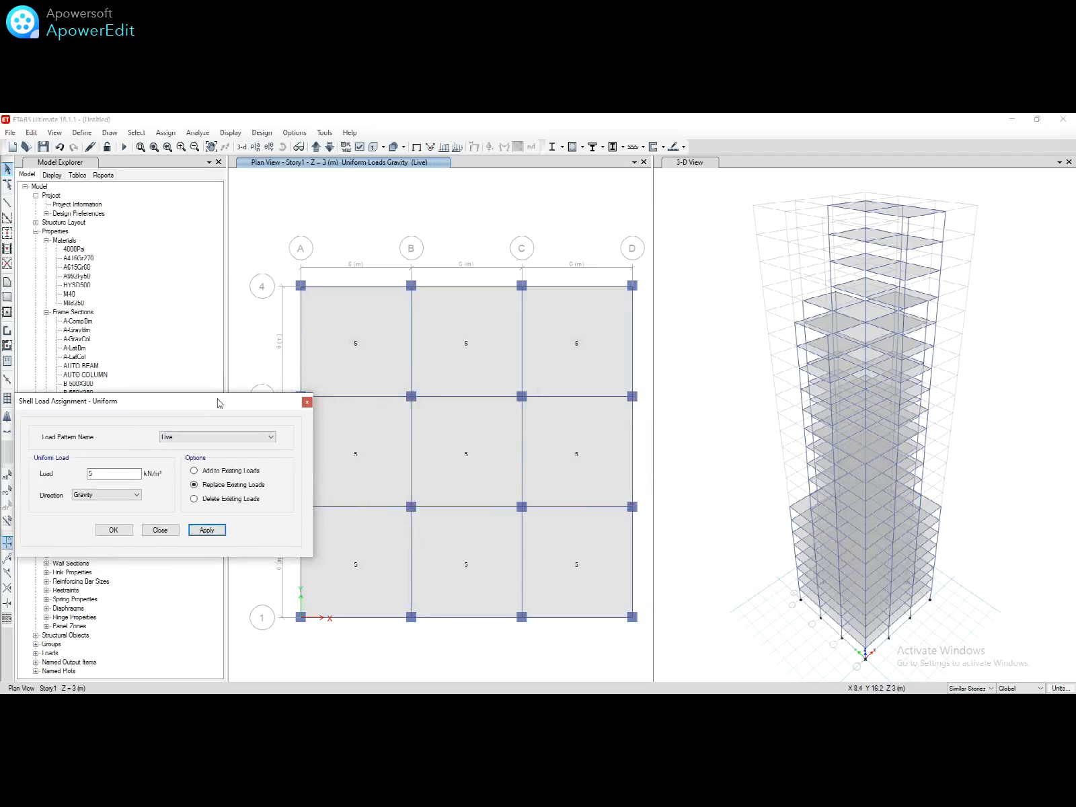
left_click(255, 147)
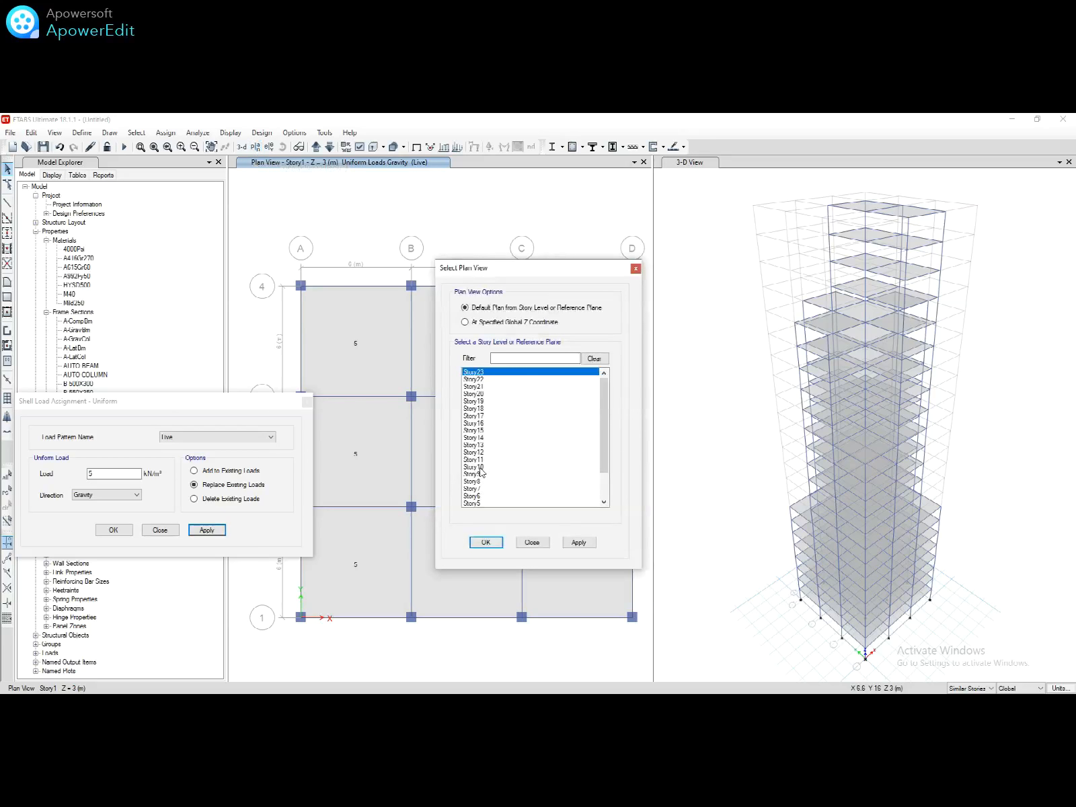
Step: Show Story10 and select its seven setback slab panels
left_click(480, 468)
left_click(486, 542)
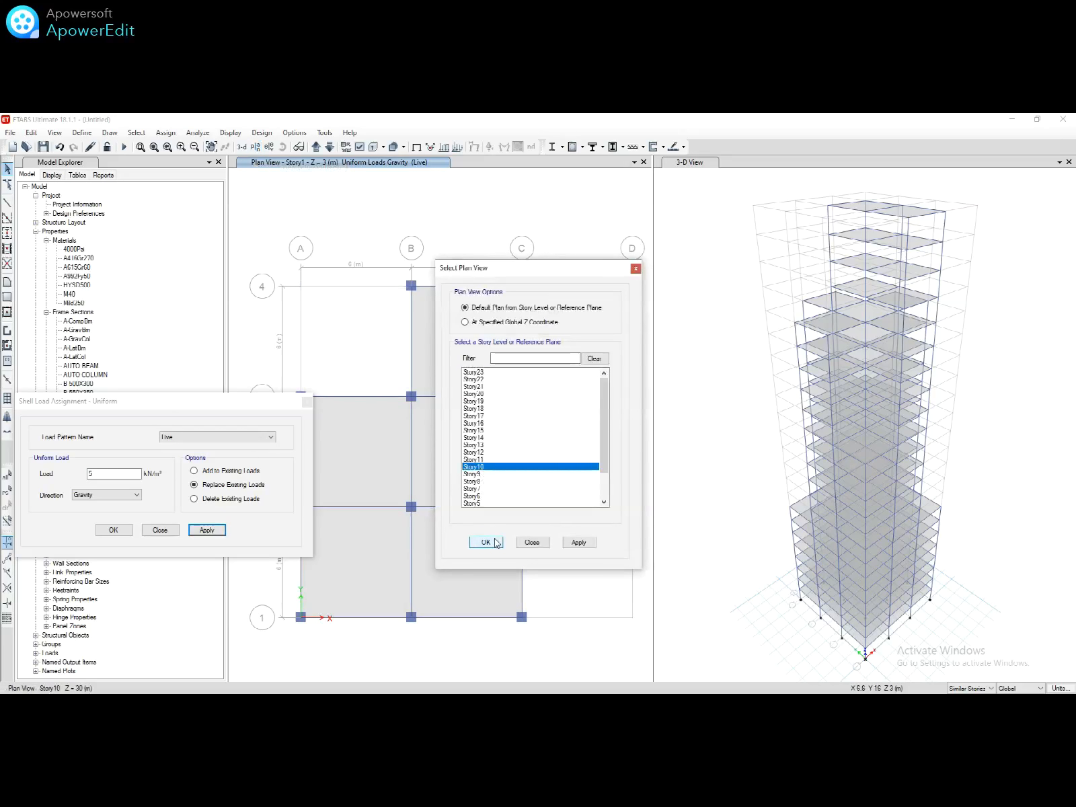
left_click(474, 357)
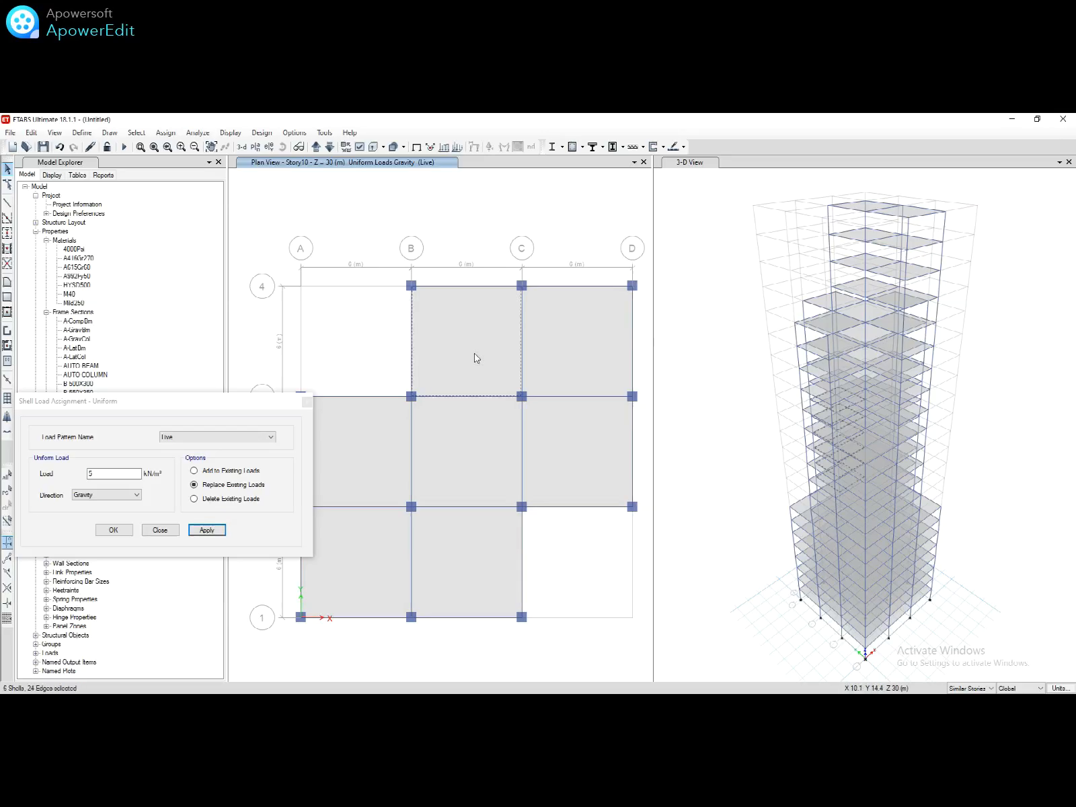
left_click(543, 352)
left_click(569, 432)
left_click(471, 434)
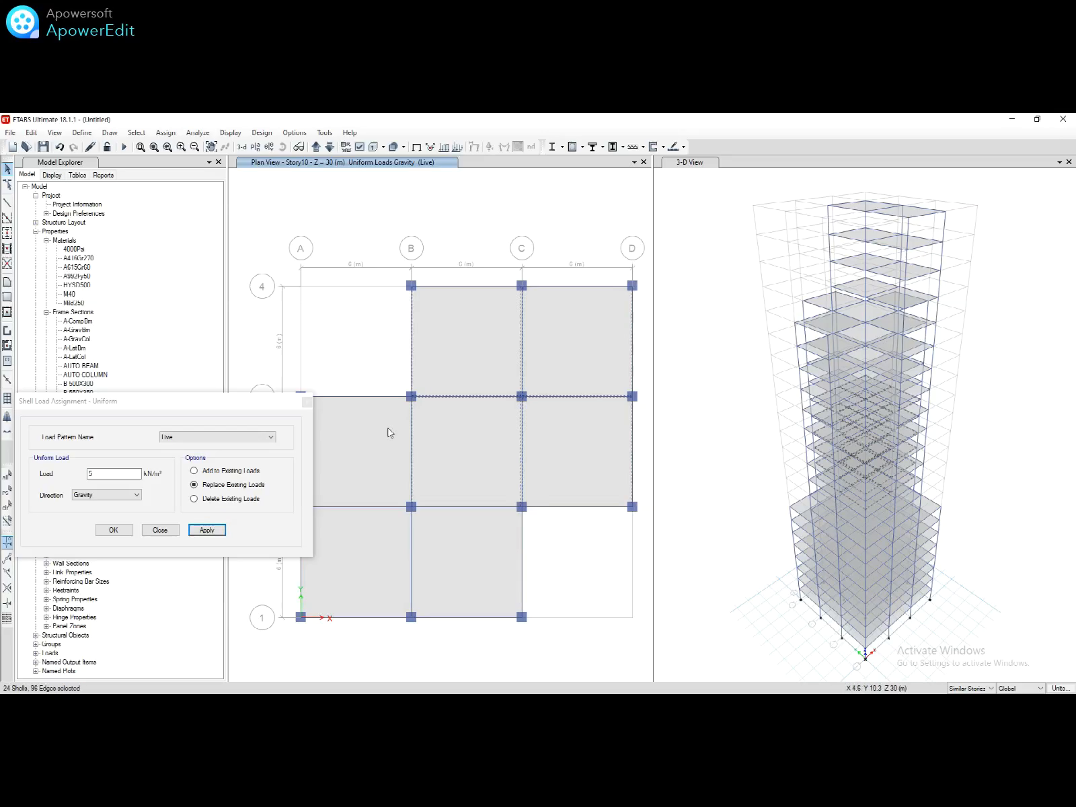
left_click(388, 432)
left_click(404, 526)
left_click(460, 541)
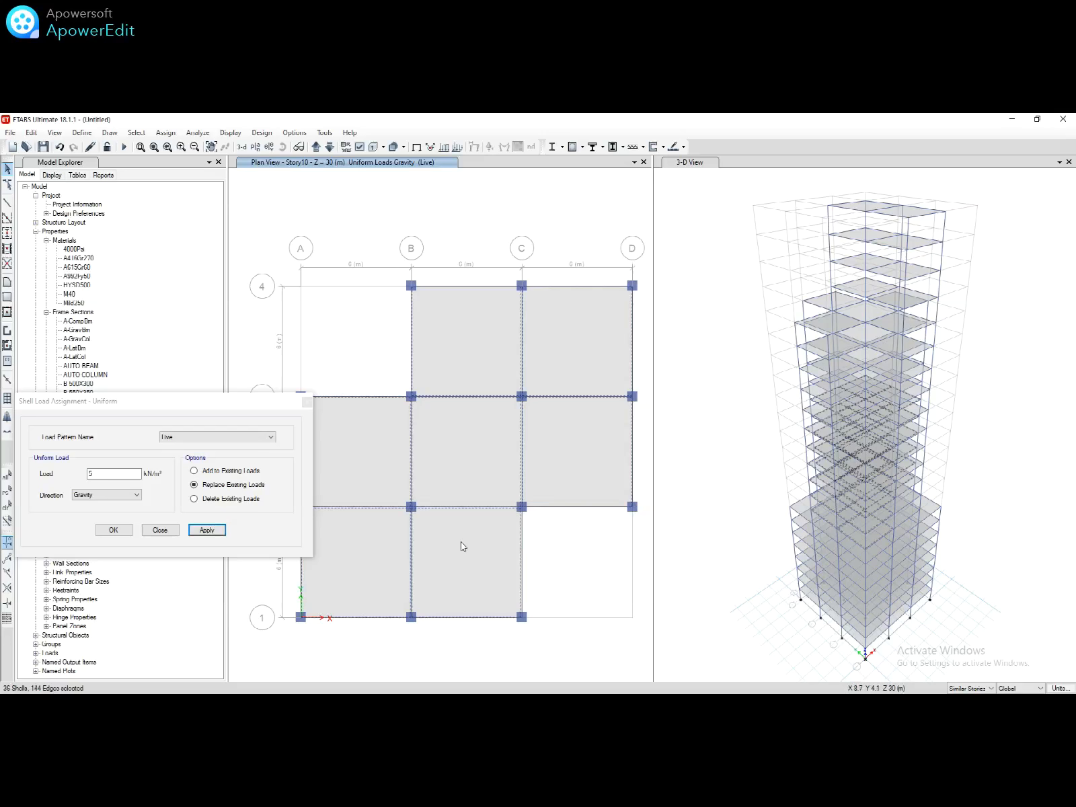
Step: Apply a 4.5 kN/m² Live load to the selected Story10 panels
left_click(120, 476)
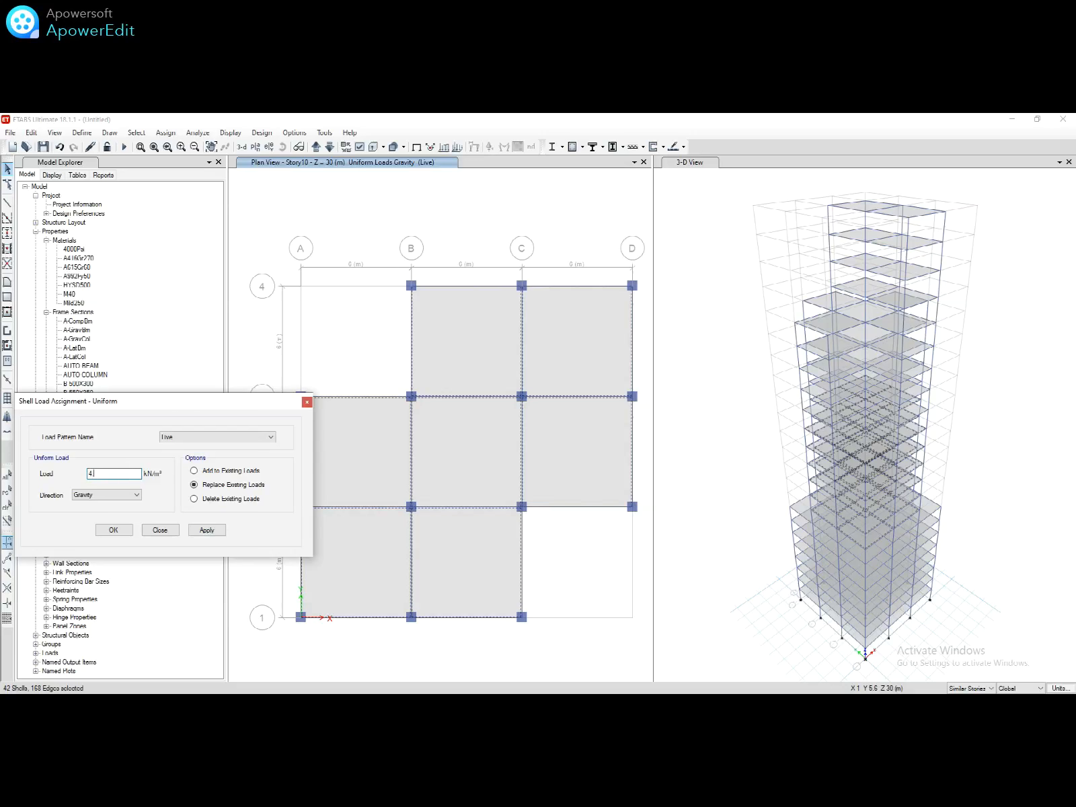
left_click(207, 531)
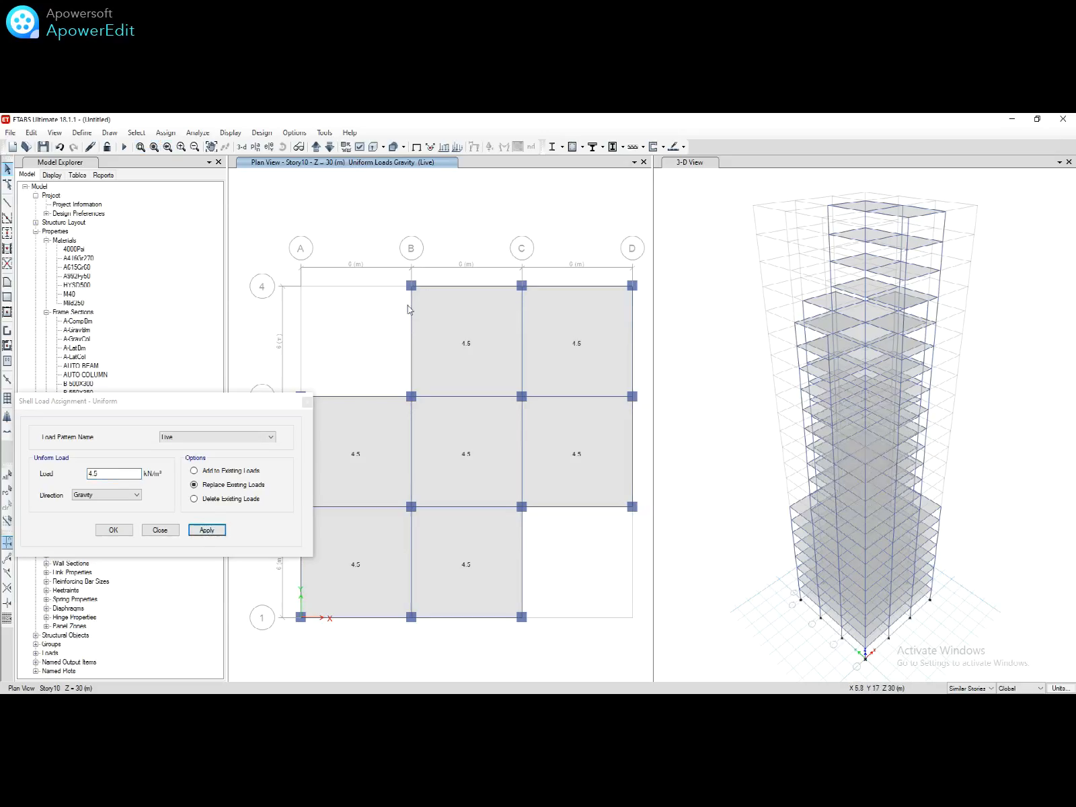
left_click(256, 147)
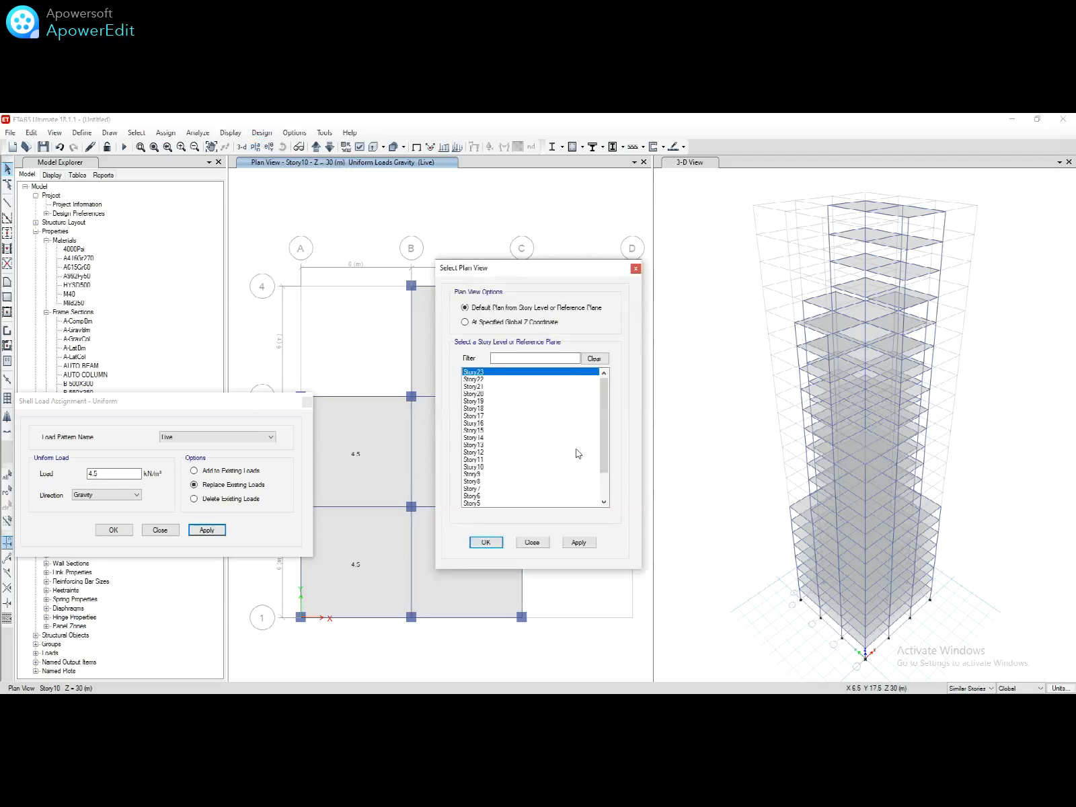
Step: Select Story16's five cross-shaped slab panels and assign them a 4 kN/m² Live load
left_click(482, 424)
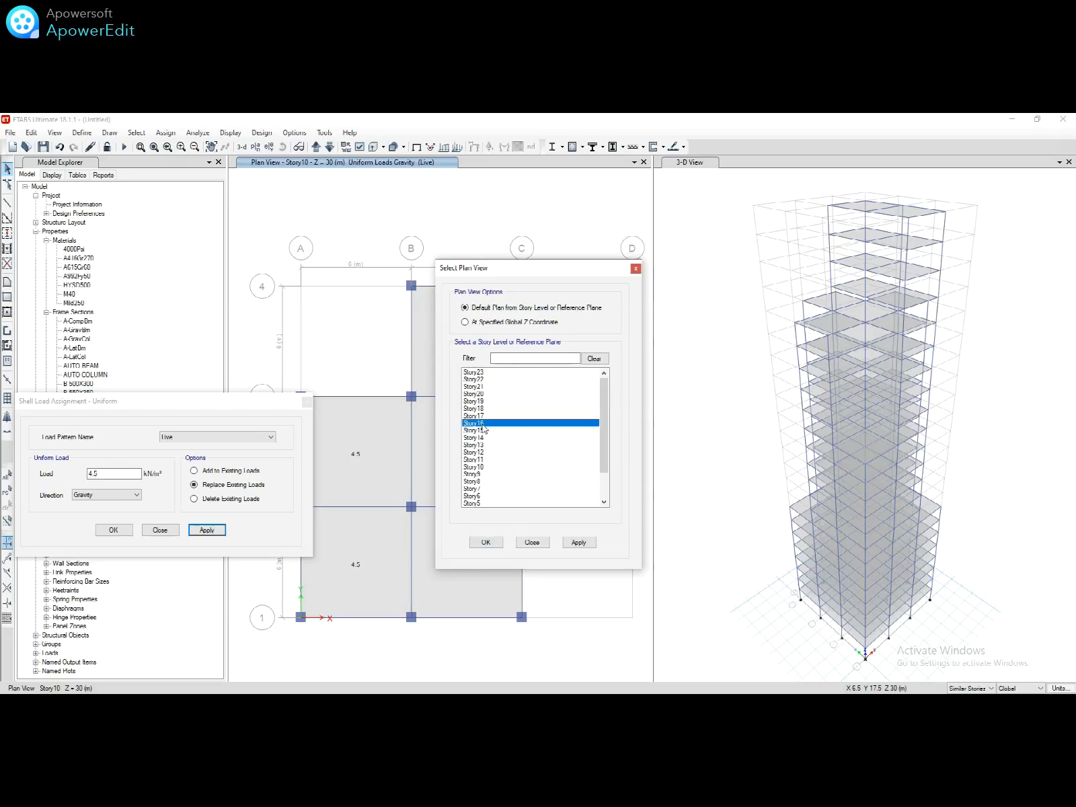
left_click(497, 542)
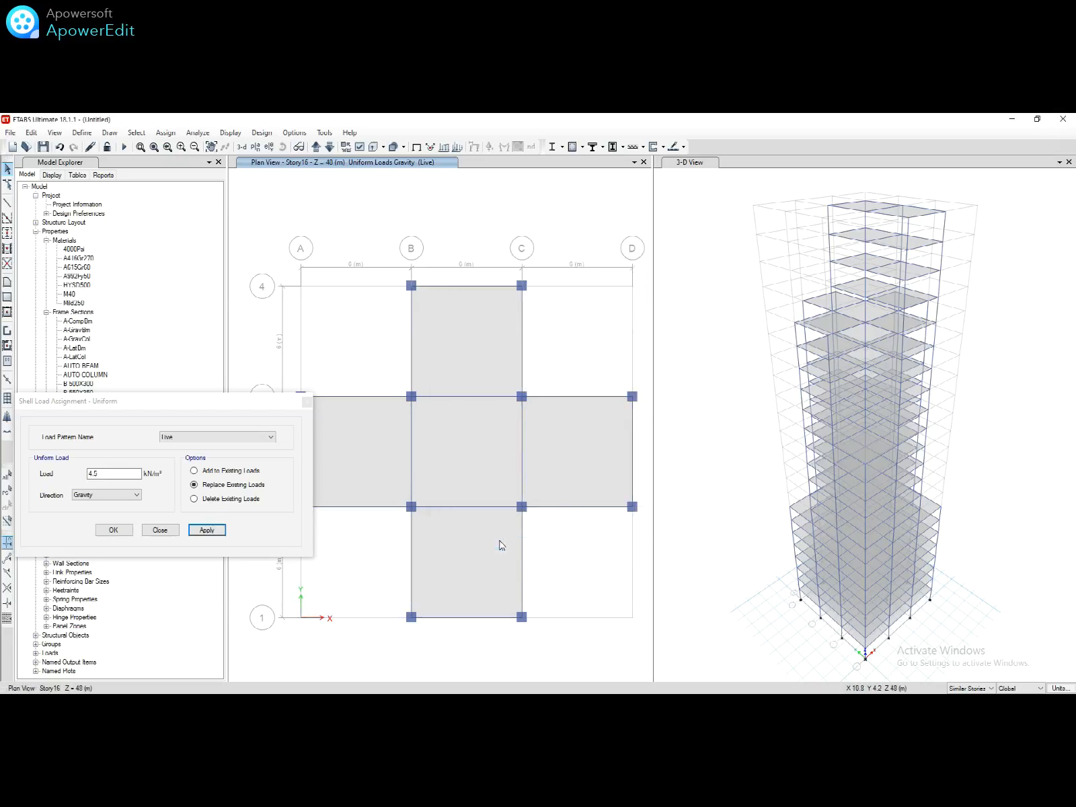
left_click(434, 359)
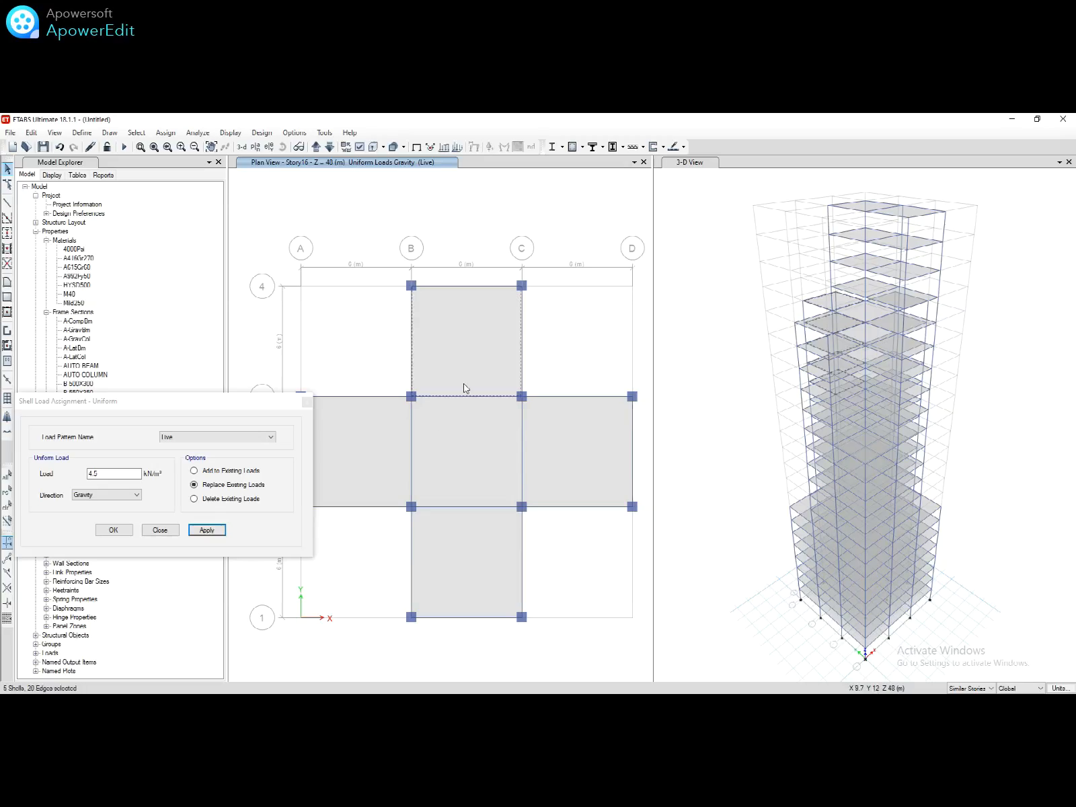
left_click(512, 431)
left_click(546, 441)
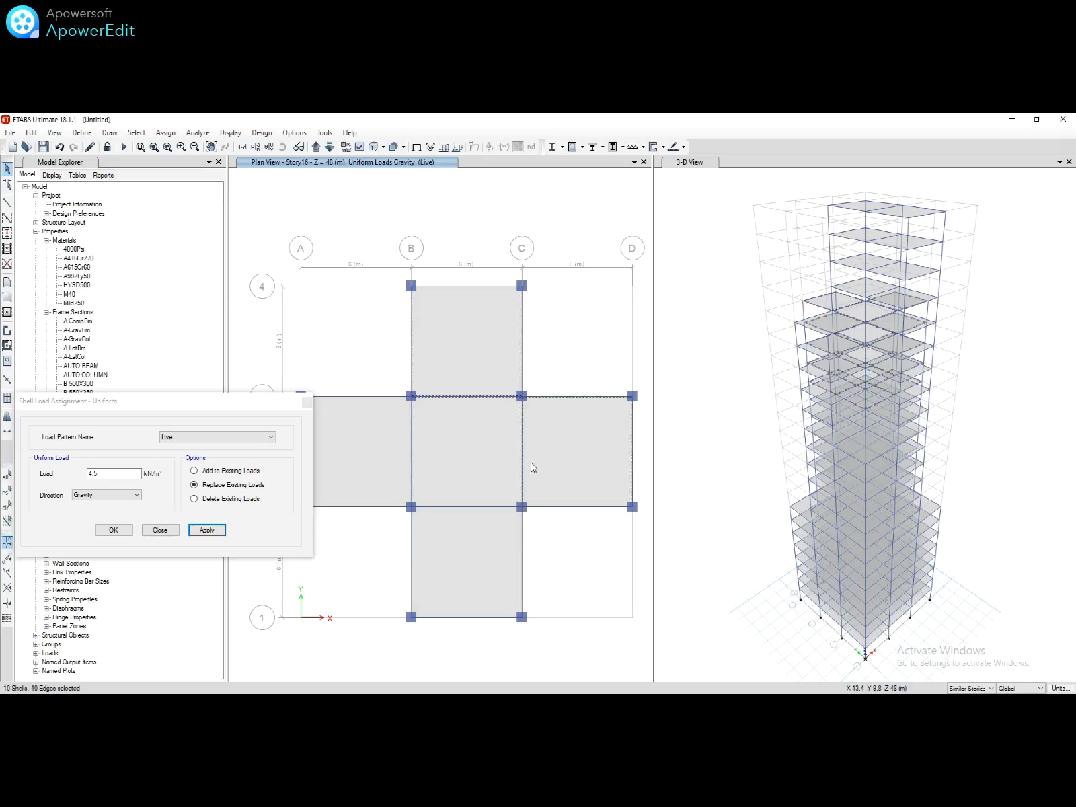
left_click(488, 530)
left_click(389, 475)
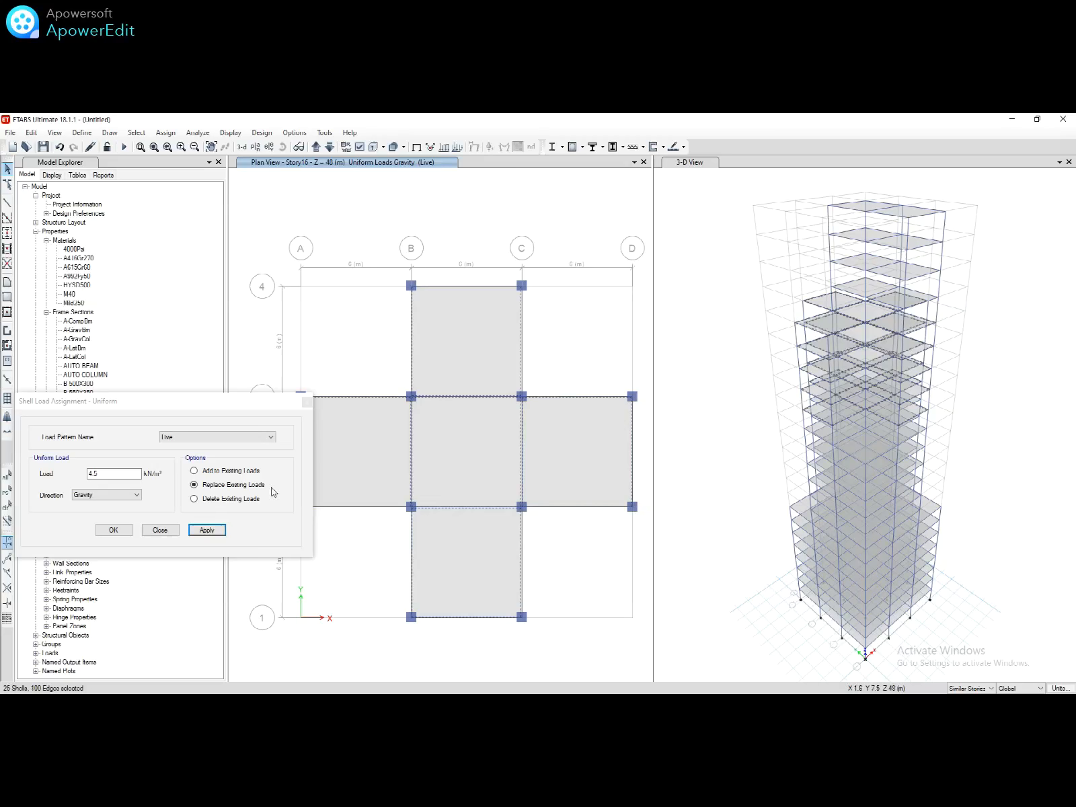
left_click(138, 474)
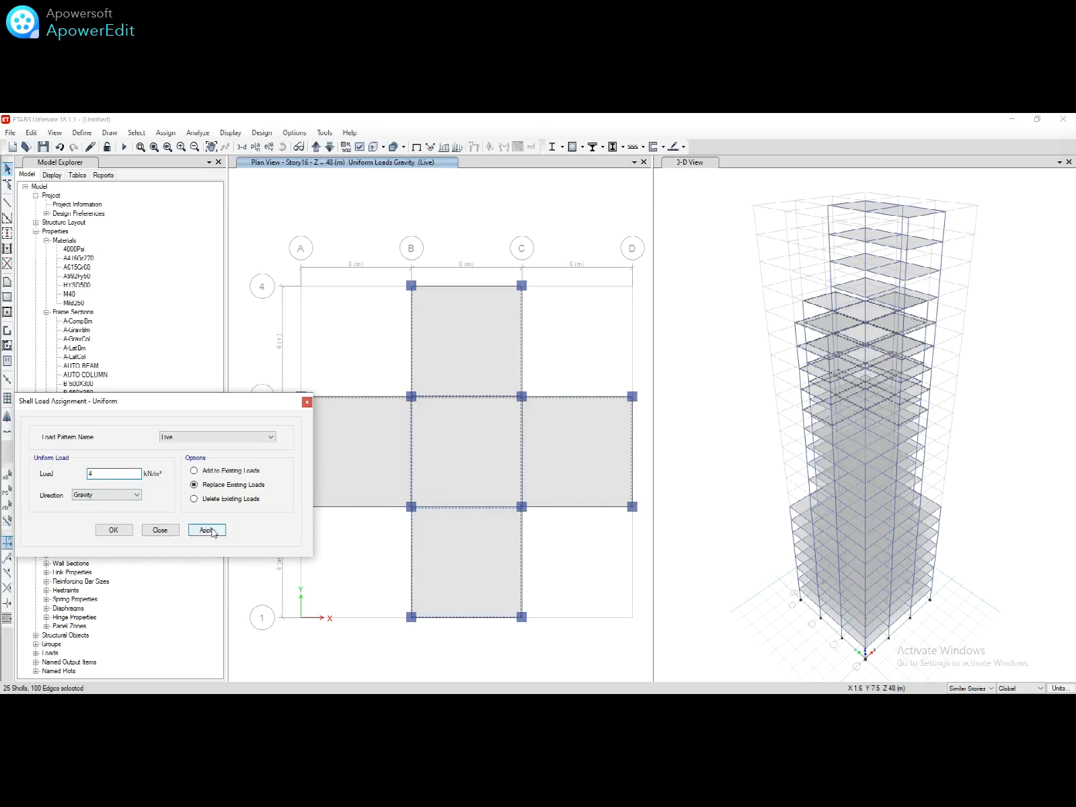
left_click(213, 531)
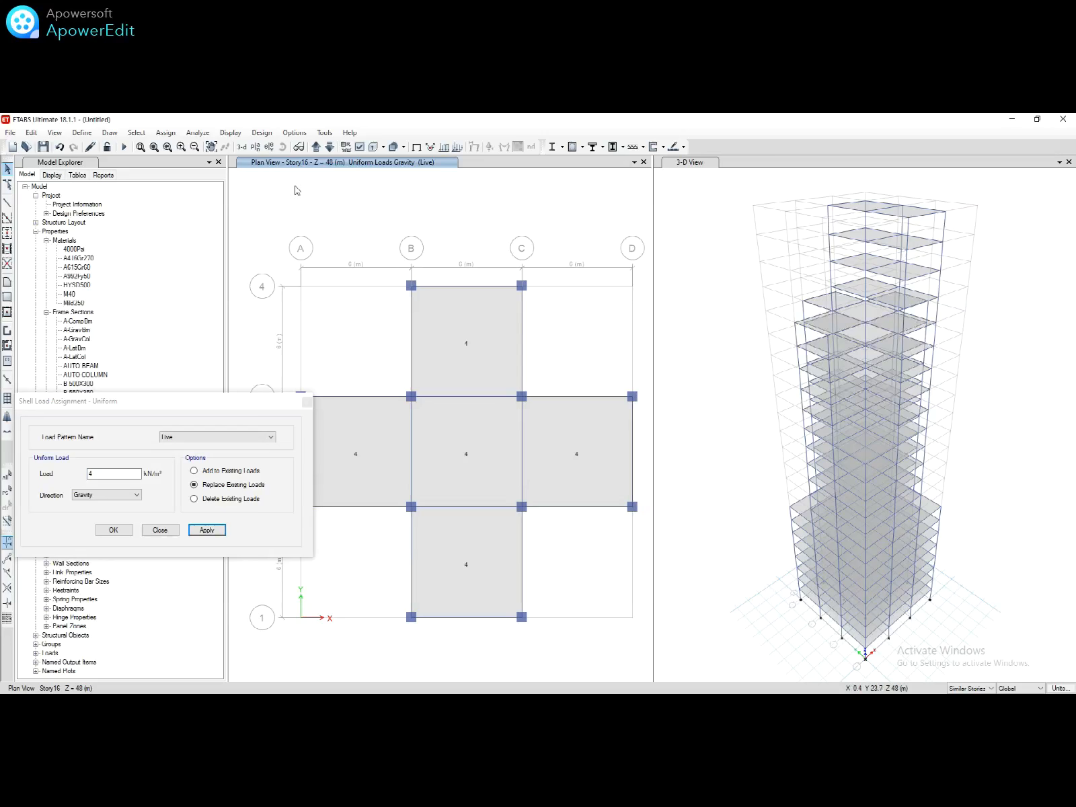
Step: Show the Story21 plan and select its lower and upper B-C slab panels
left_click(255, 147)
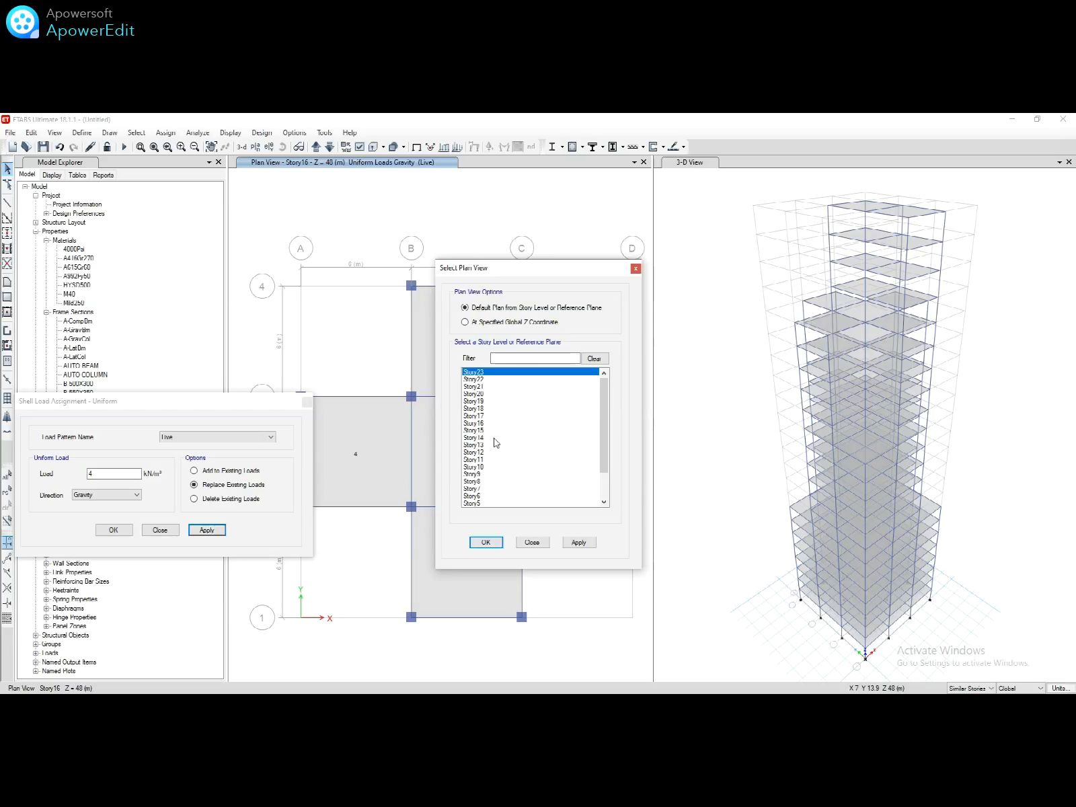
left_click(480, 387)
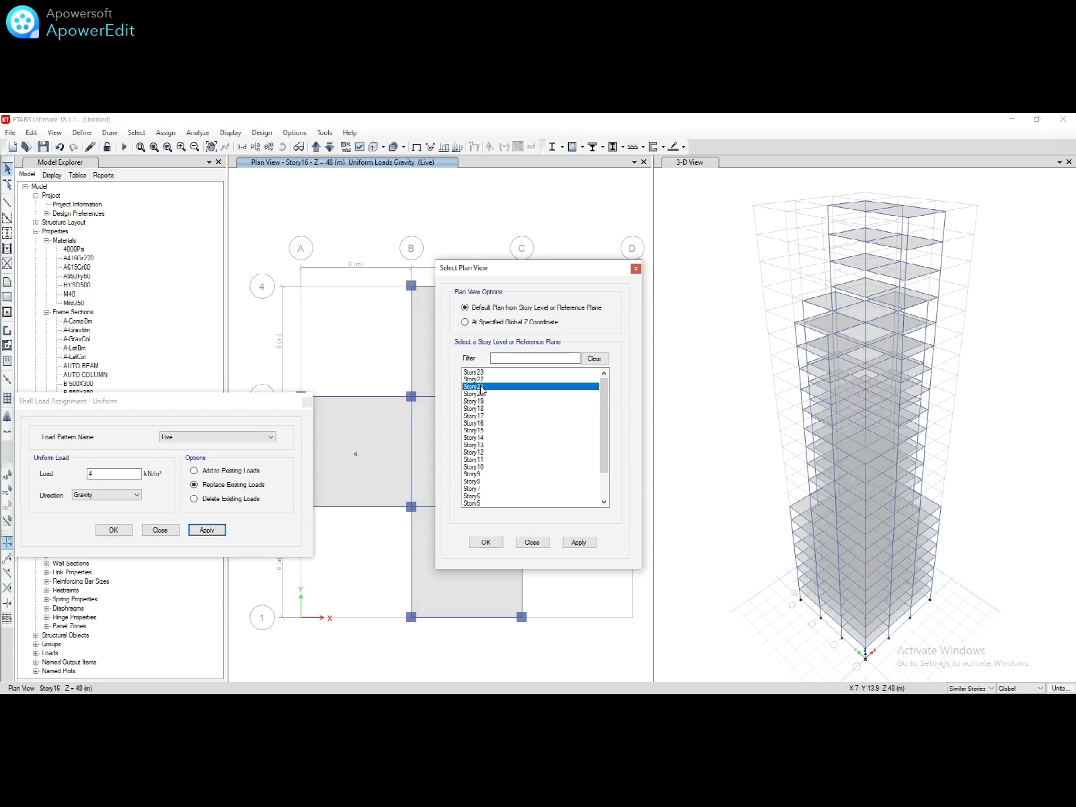
left_click(485, 542)
left_click(496, 547)
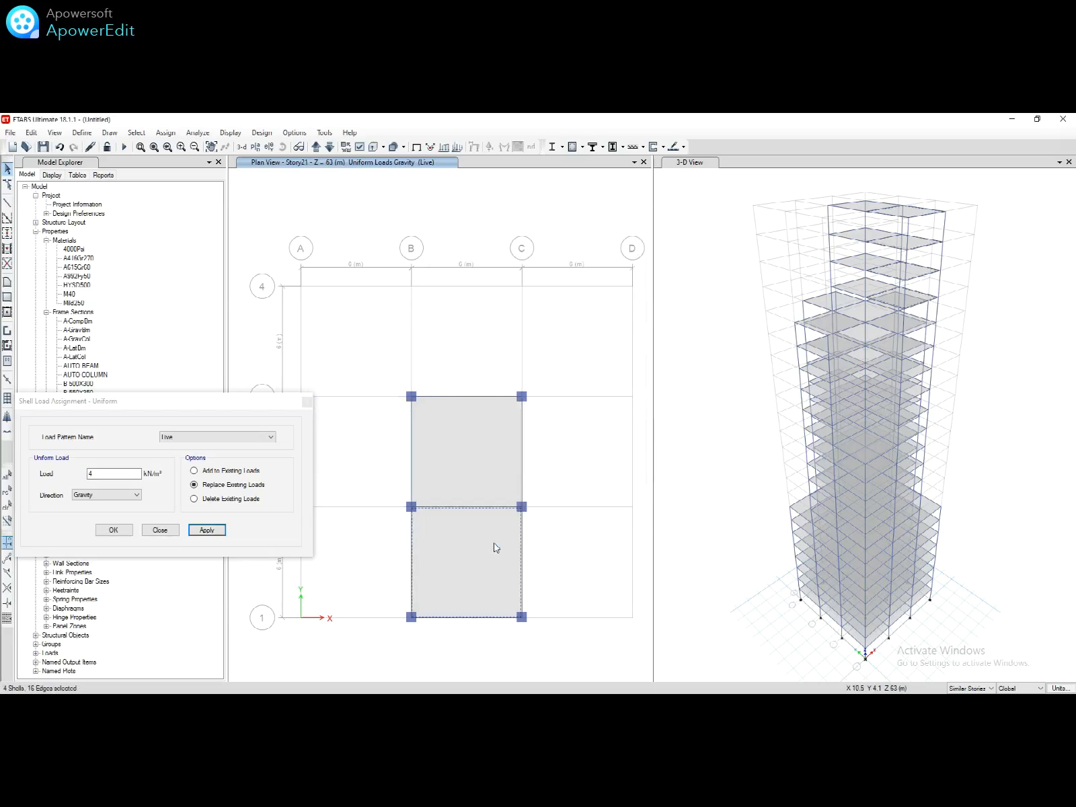
left_click(480, 495)
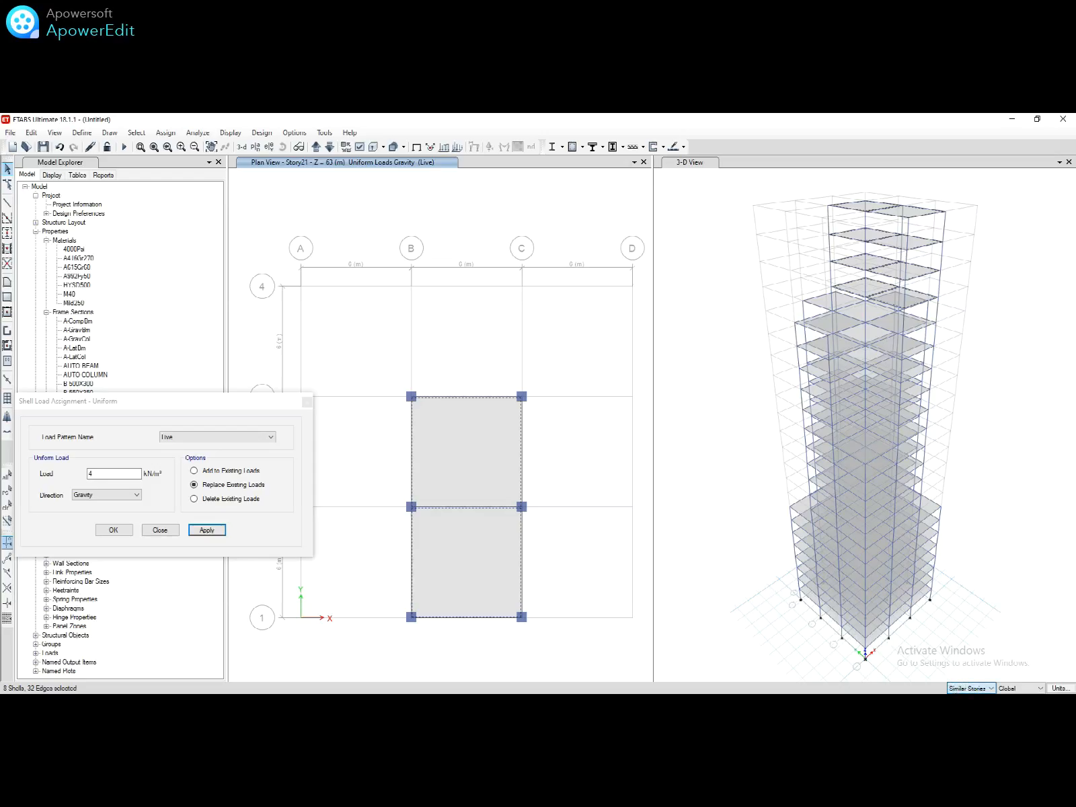
Step: Limit selection to One Story and display the Story23 plan
left_click(961, 697)
left_click(256, 147)
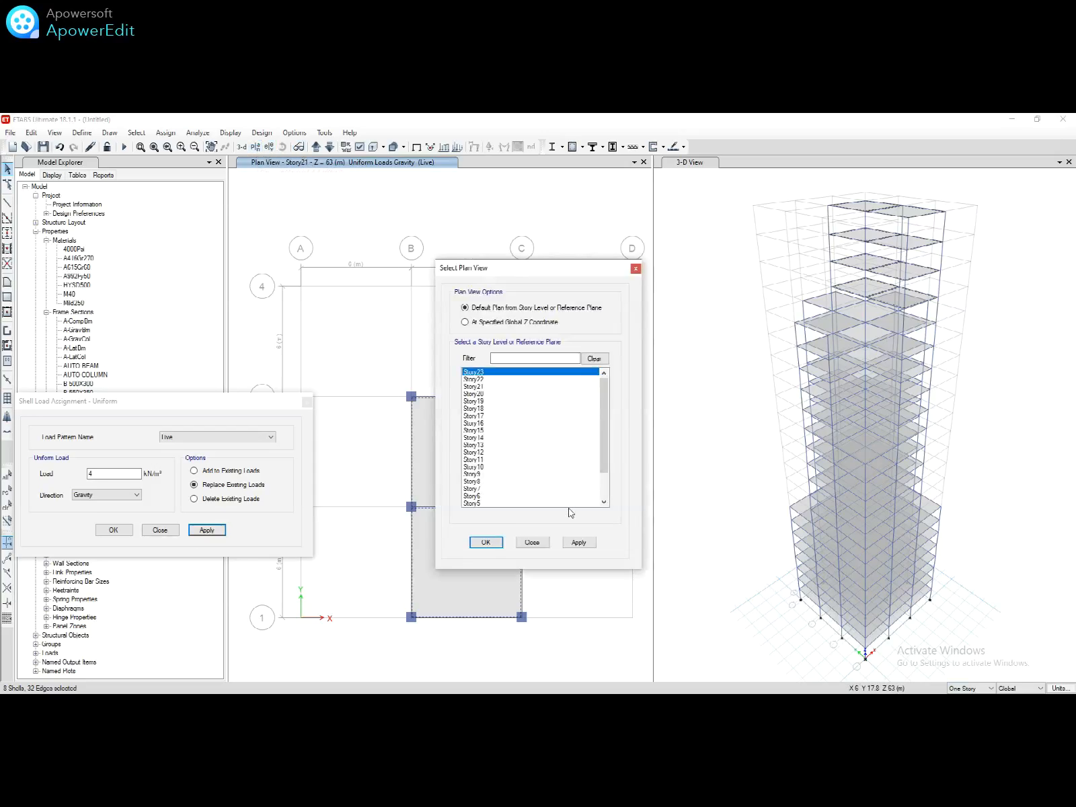
left_click(481, 542)
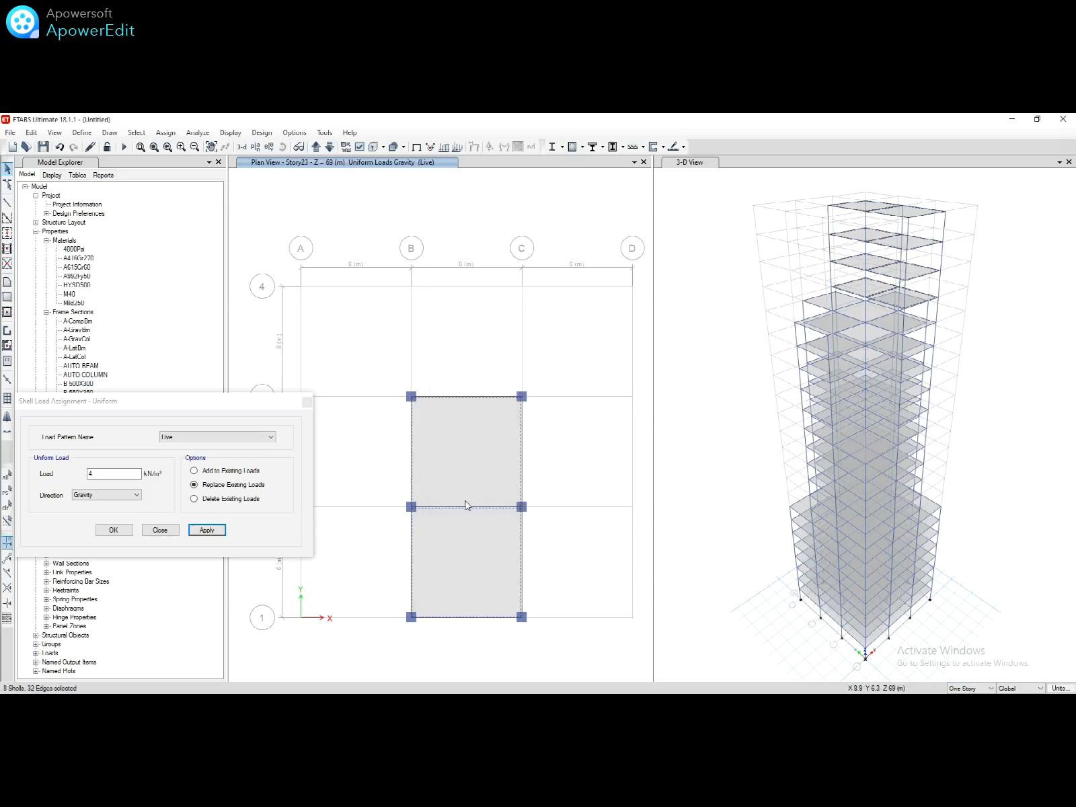
Step: Deselect Story23's two slabs and apply a 3.5 kN/m² Live load to the remaining selection
left_click(451, 487)
left_click(475, 550)
left_click(124, 474)
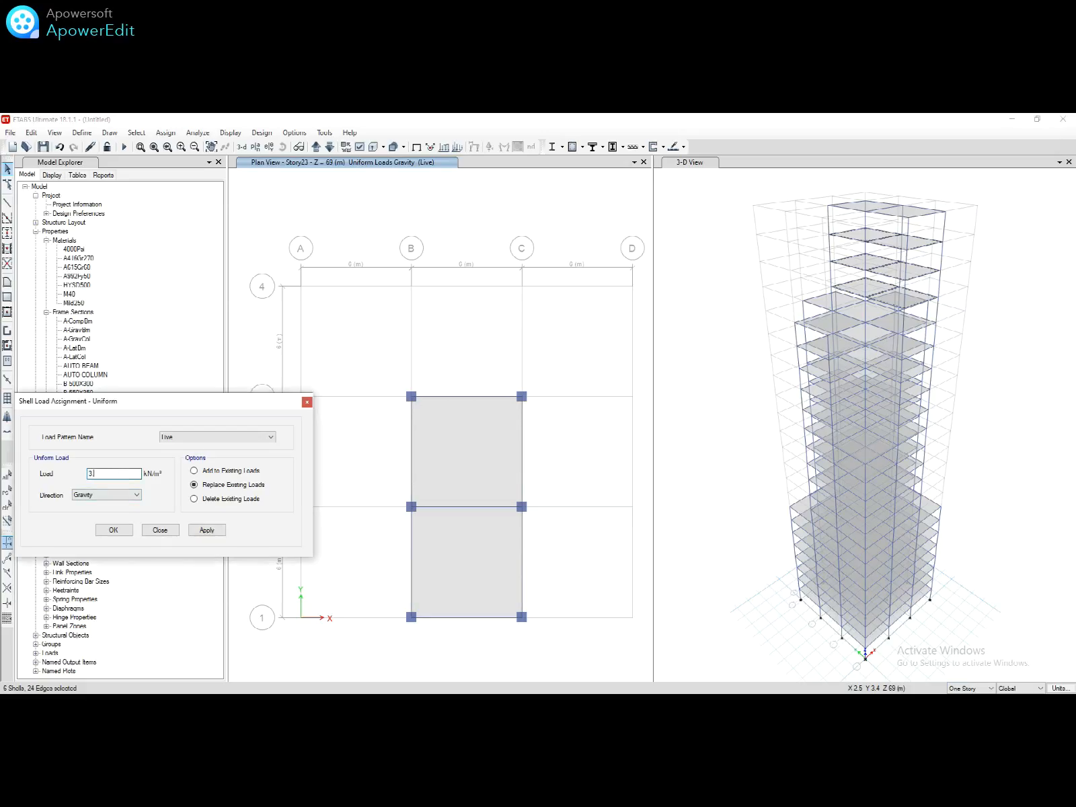
left_click(207, 531)
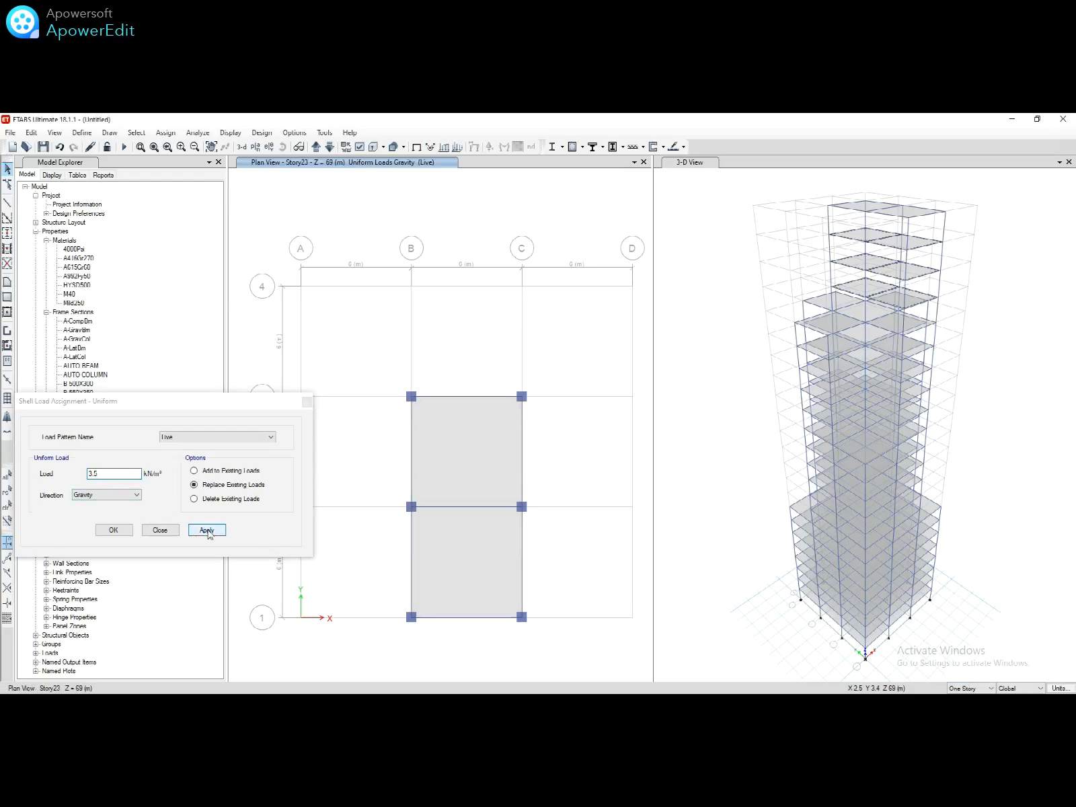
left_click(160, 531)
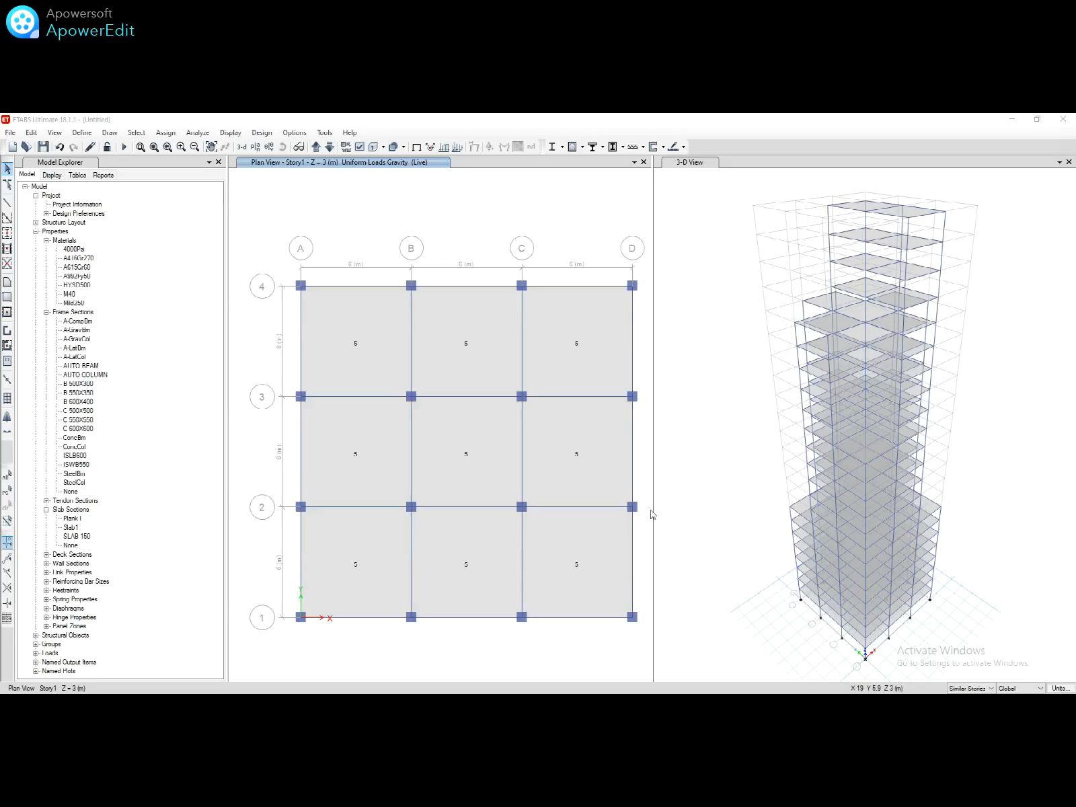
Step: Select the Story1 perimeter beams on grids A, D, 1 and 4 across similar stories
left_click(633, 458)
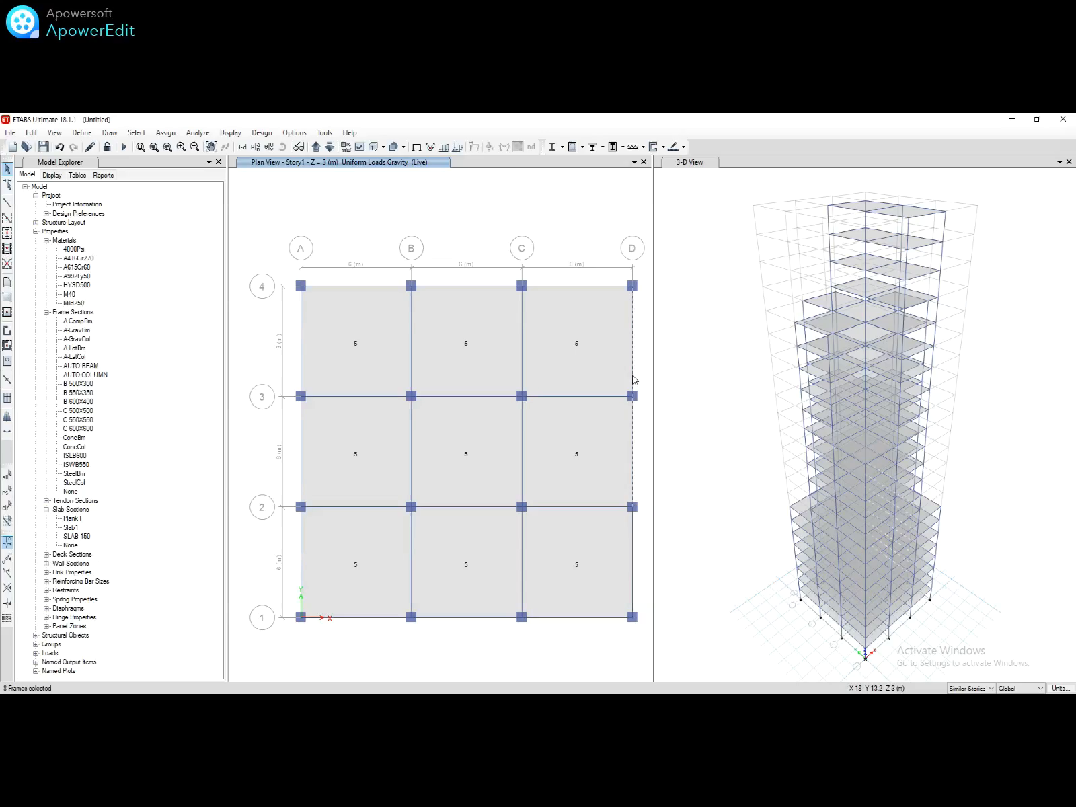
left_click(633, 380)
left_click(597, 286)
left_click(376, 290)
left_click(301, 444)
left_click(351, 618)
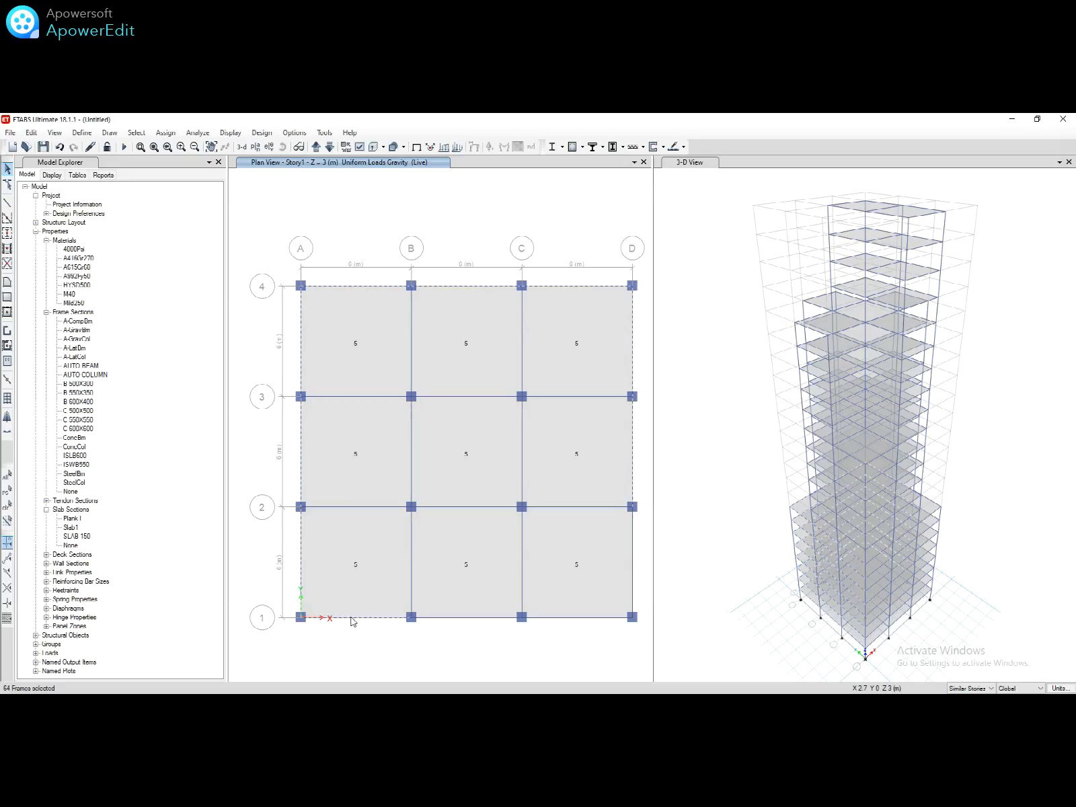
left_click(437, 619)
left_click(571, 616)
Step: Assign a 0.2 kN/m uniform distributed Dead load to the selected perimeter beams
left_click(174, 135)
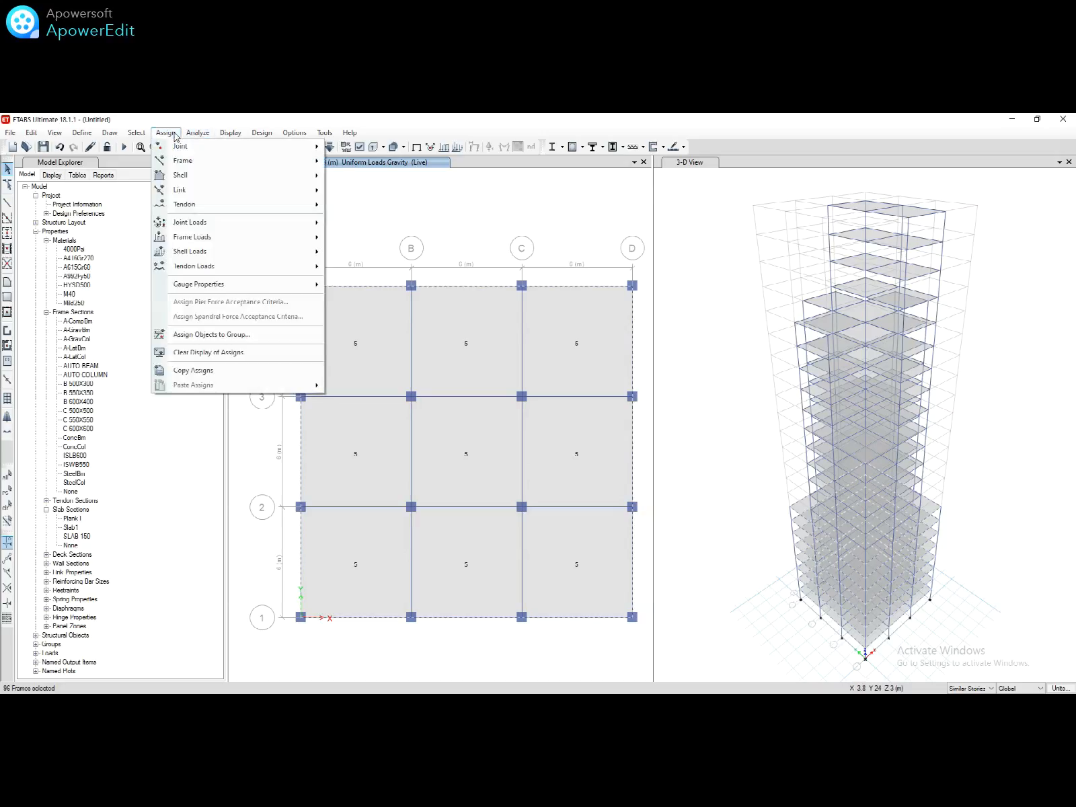
mouse_move(290, 240)
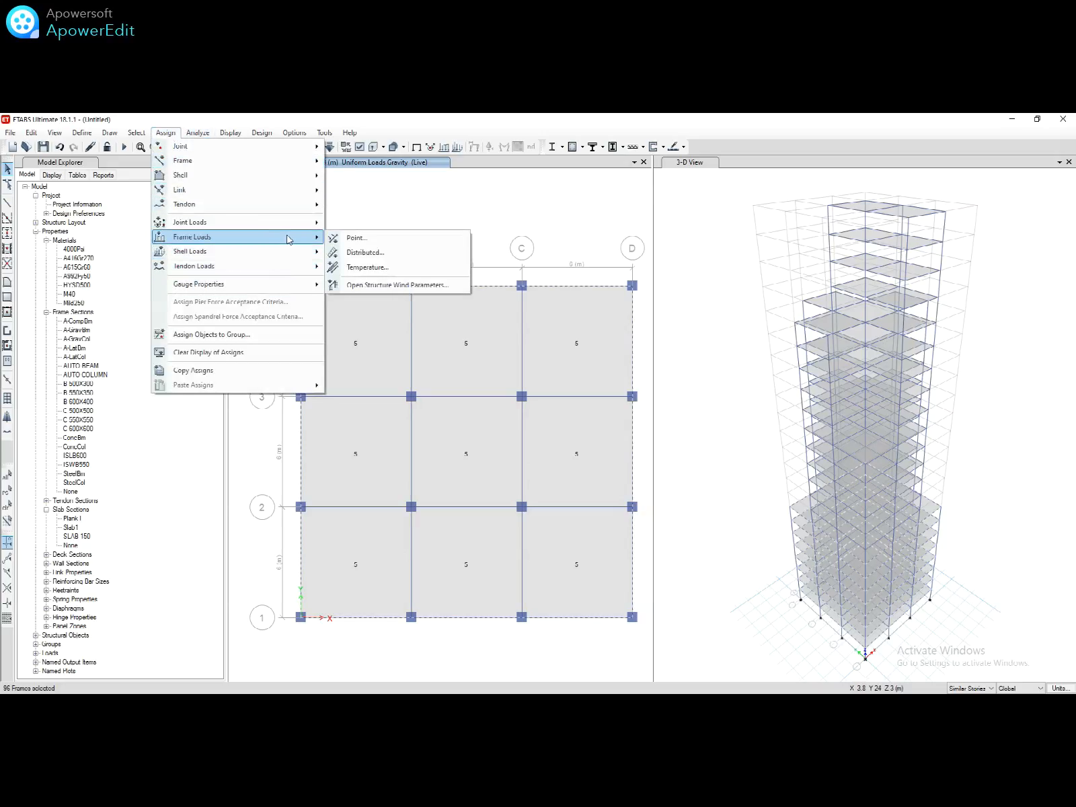
left_click(357, 253)
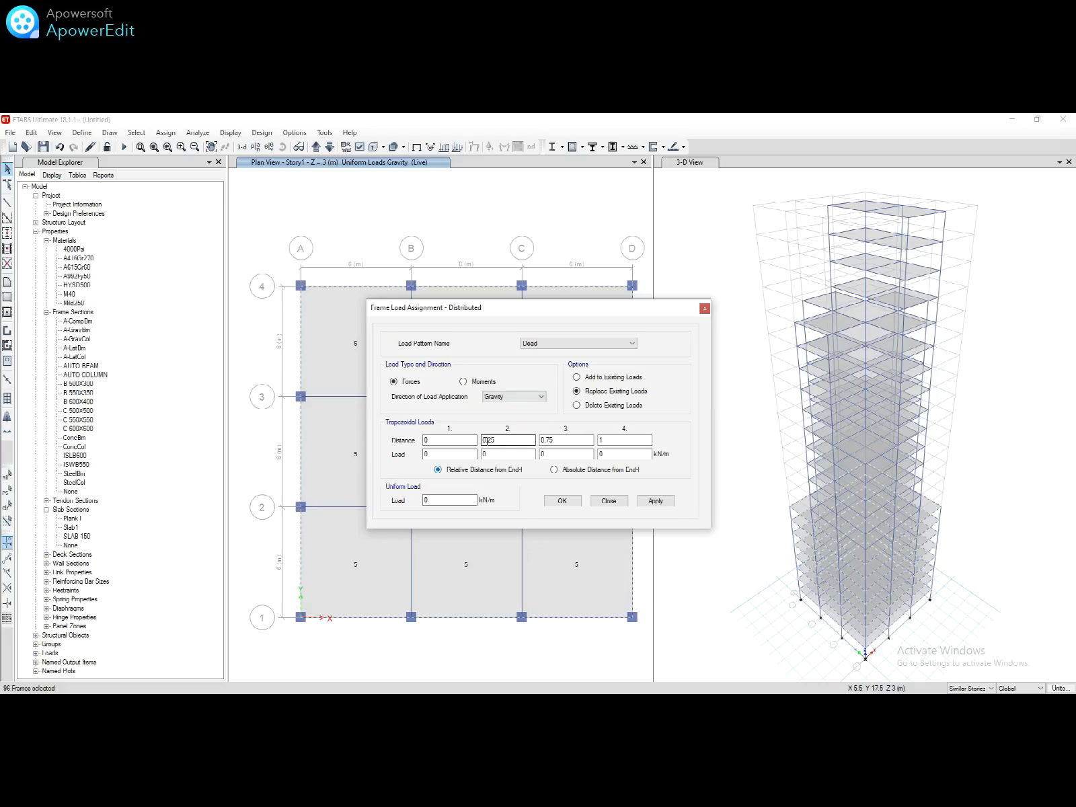
left_click(452, 500)
left_click(645, 506)
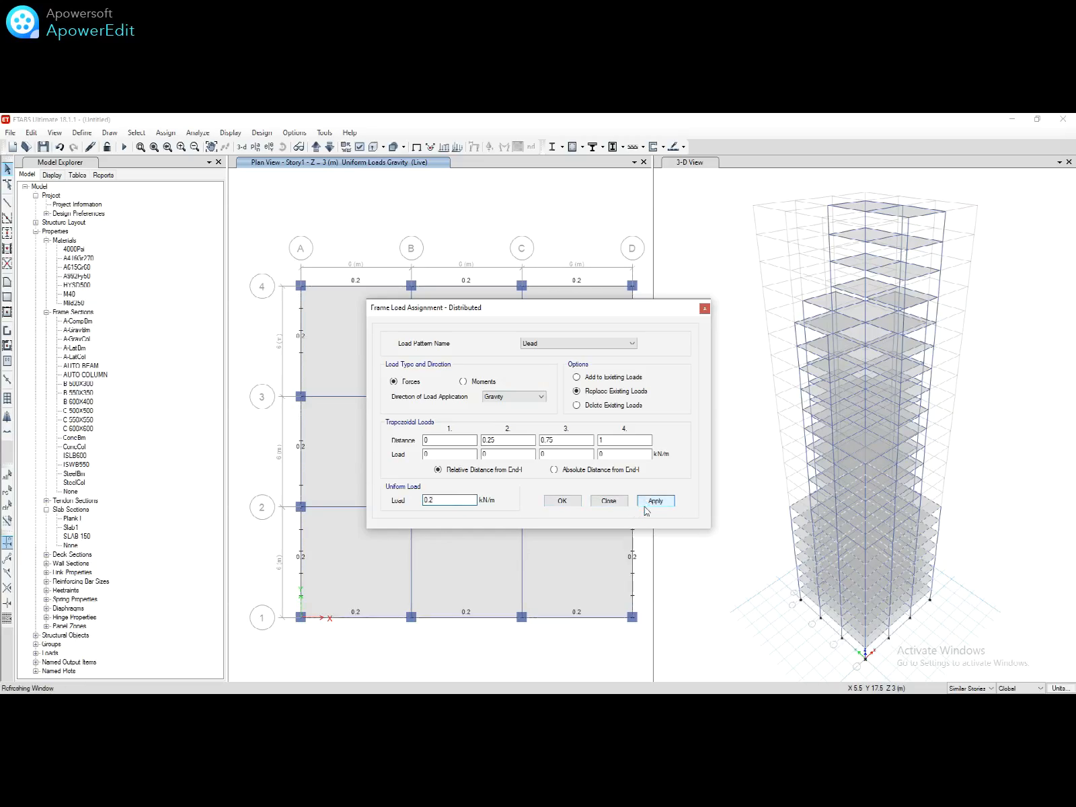
left_click_drag(615, 307, 255, 174)
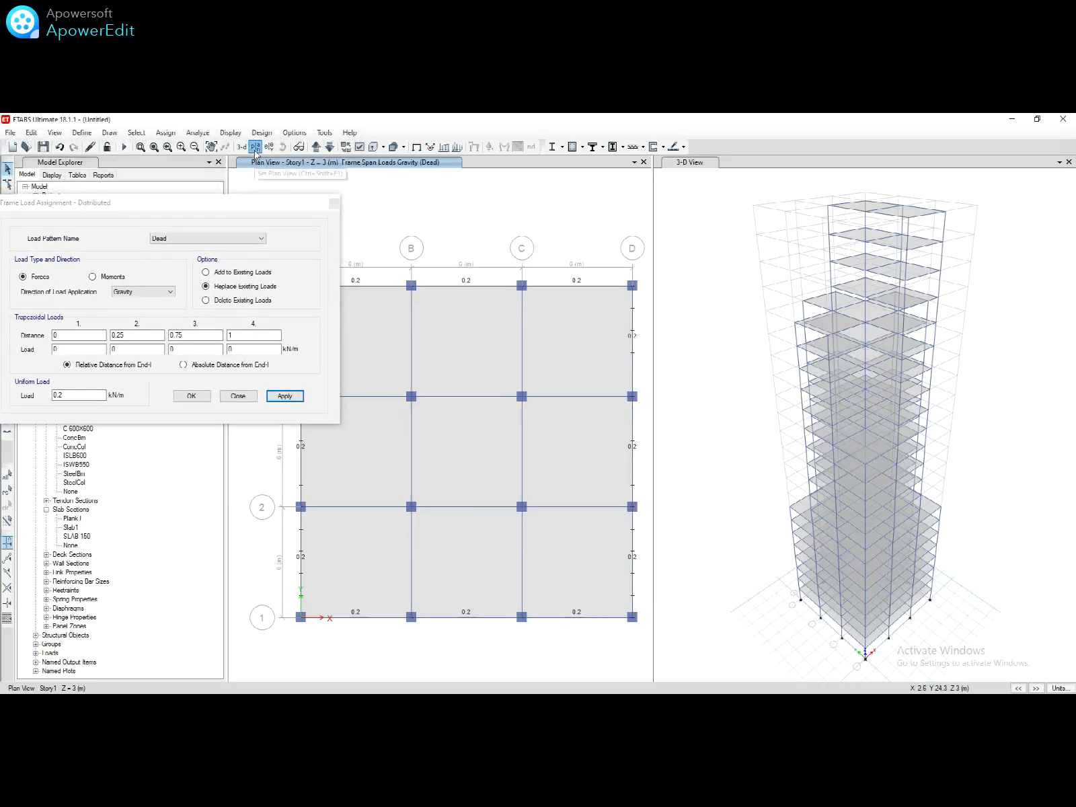
Step: Display the Story12 plan view
left_click(255, 148)
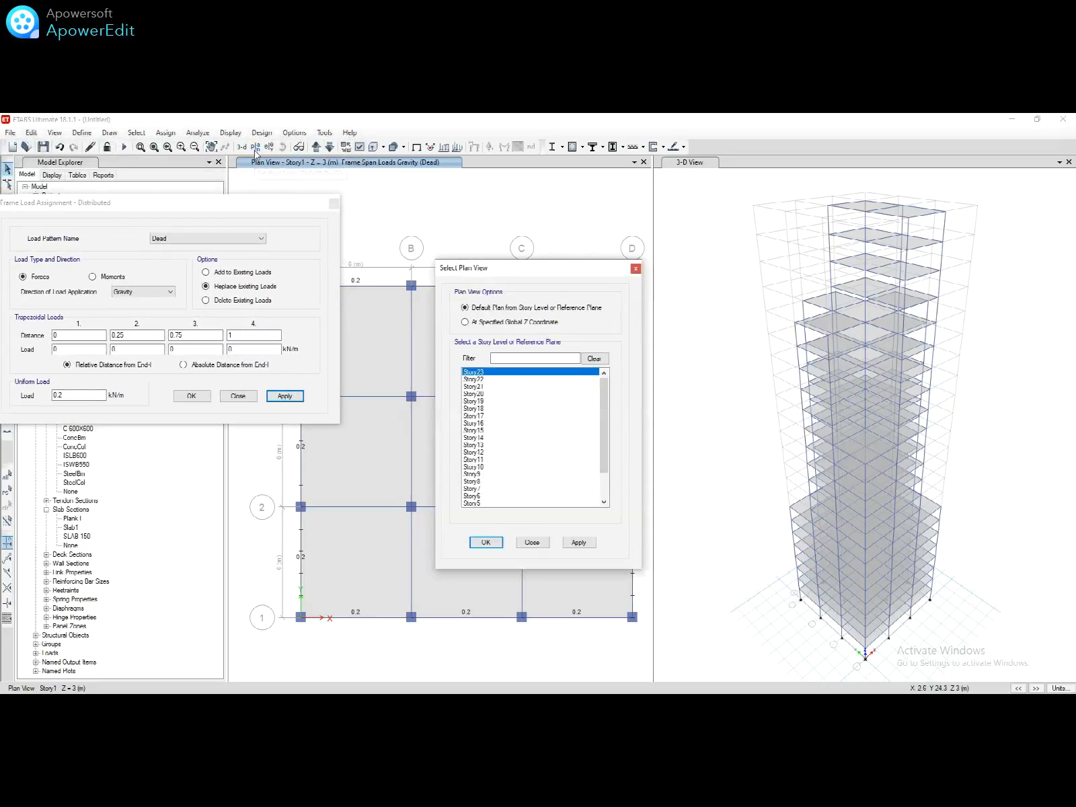
left_click(487, 453)
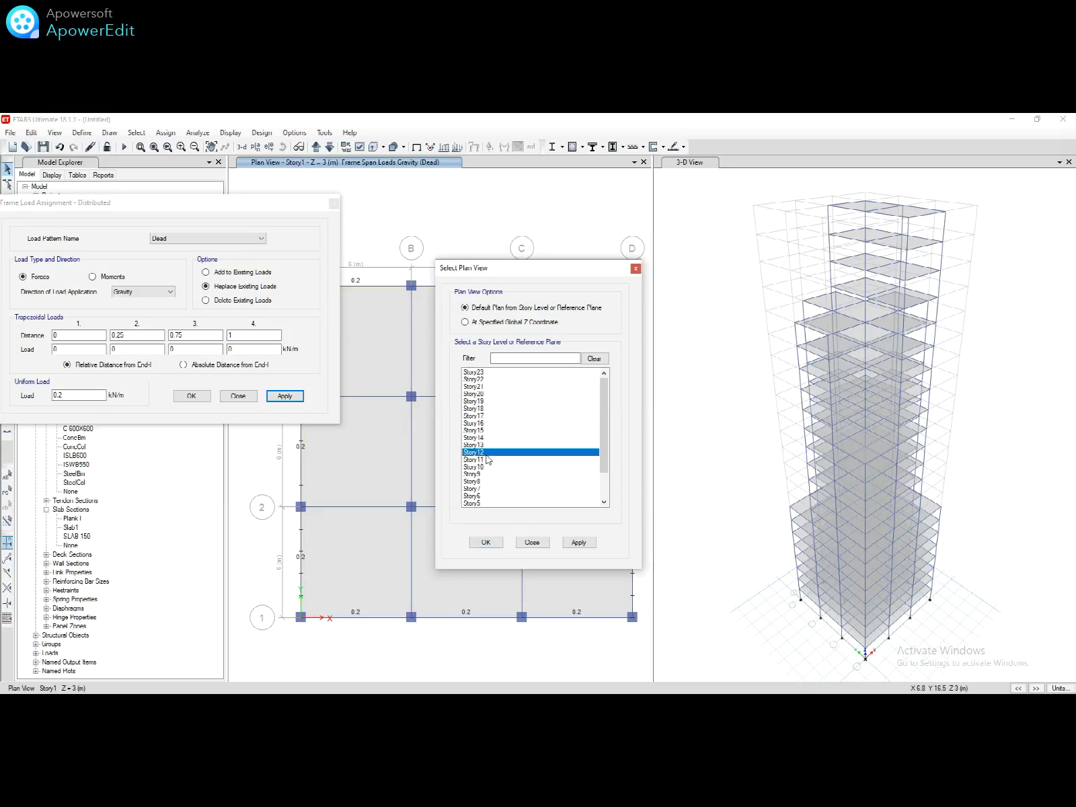
left_click(495, 544)
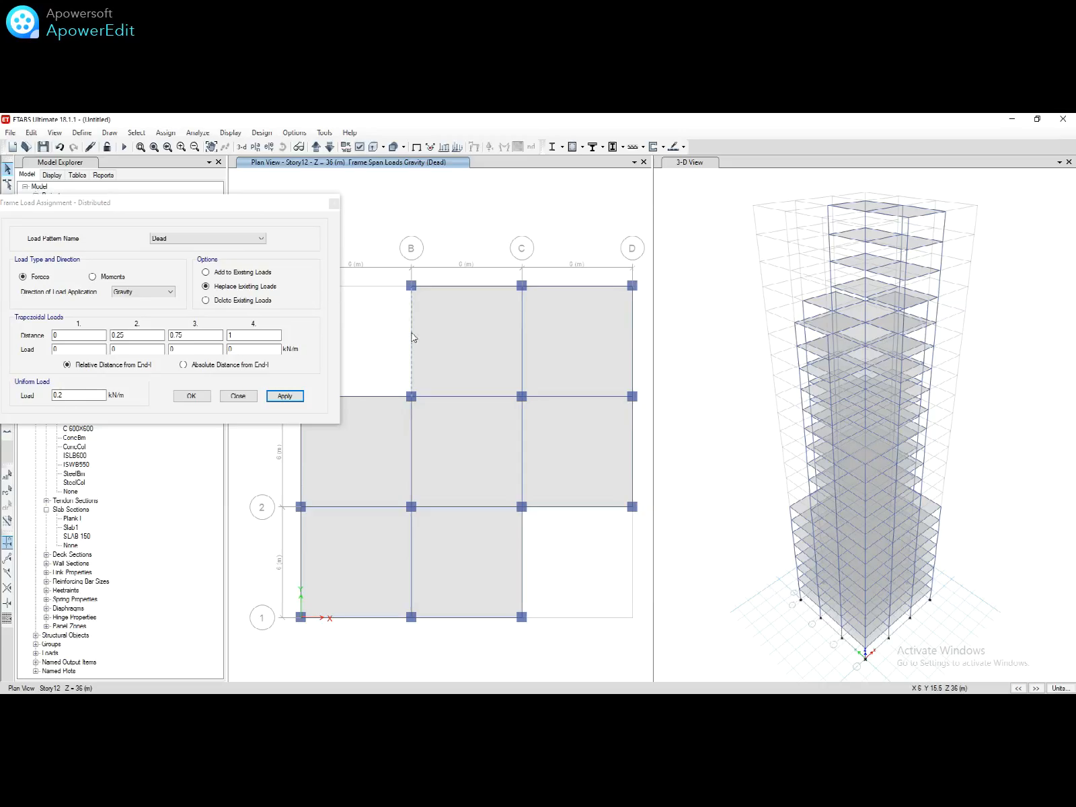
Step: Select Story12's eight perimeter beams and apply the 0.2 kN/m Dead load to them
left_click(438, 287)
left_click(561, 287)
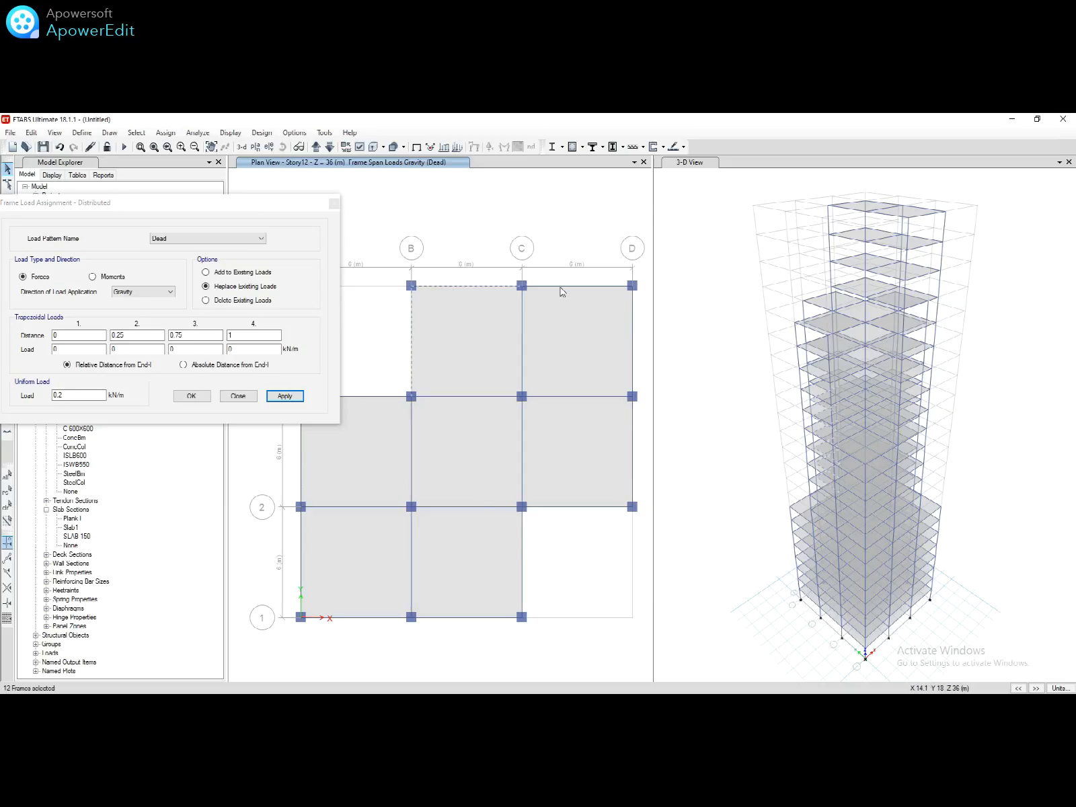
left_click(633, 329)
left_click(585, 511)
left_click(522, 534)
left_click(484, 616)
left_click(301, 564)
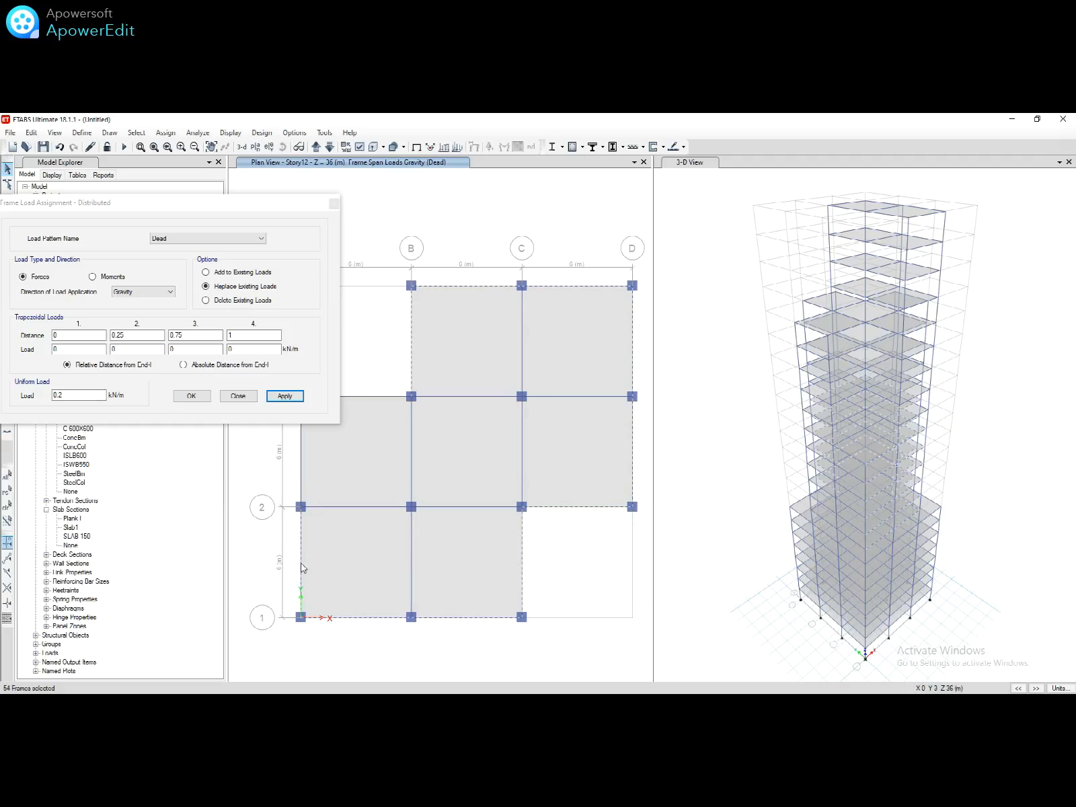
left_click(300, 488)
left_click(297, 398)
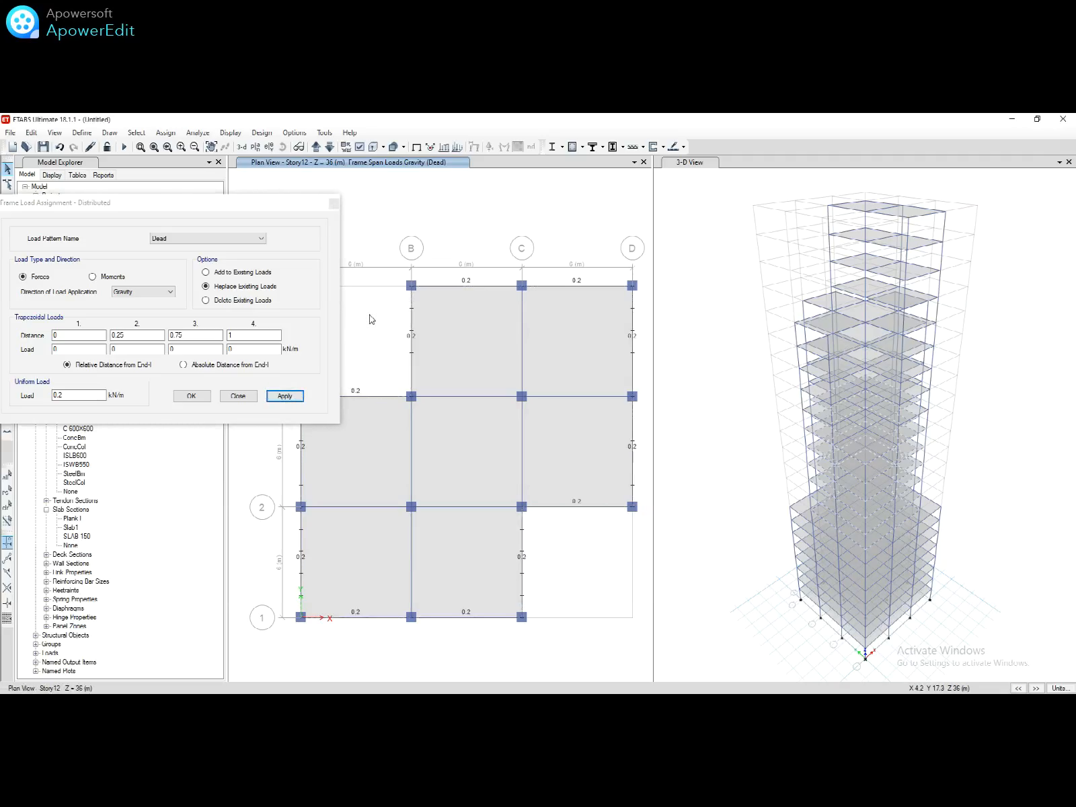
Step: Show Story18, select its seven perimeter beams and apply the 0.2 kN/m Dead load
left_click(256, 147)
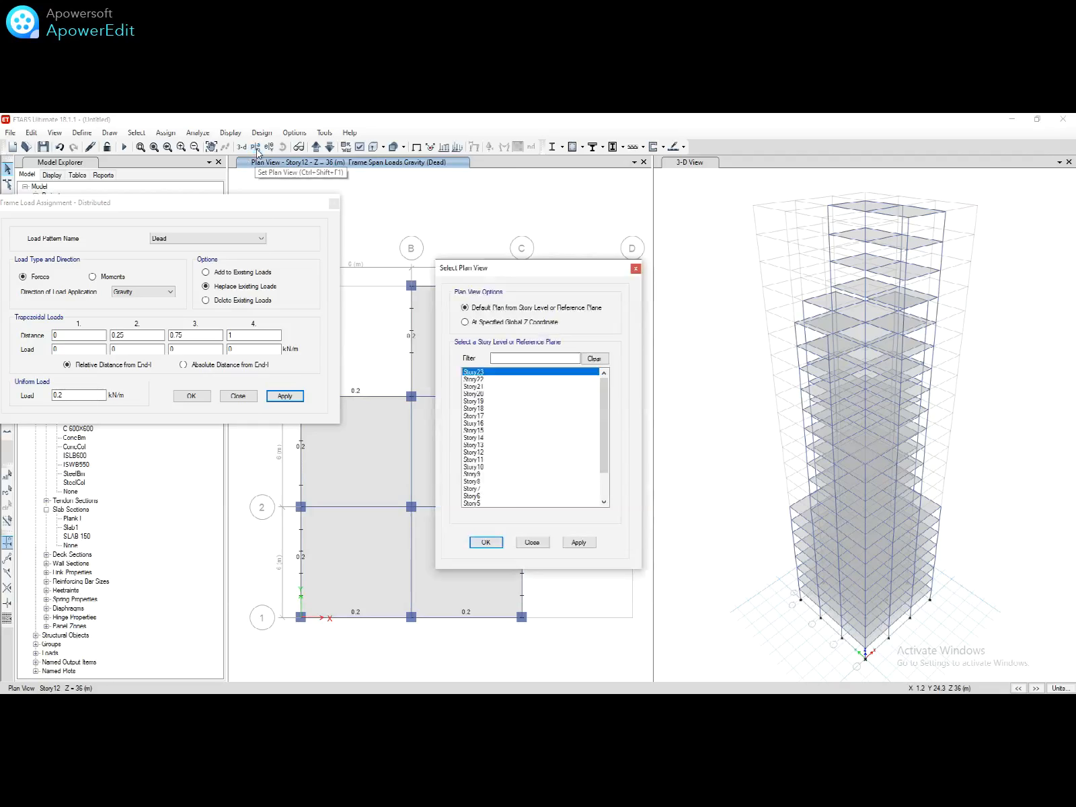
left_click(474, 409)
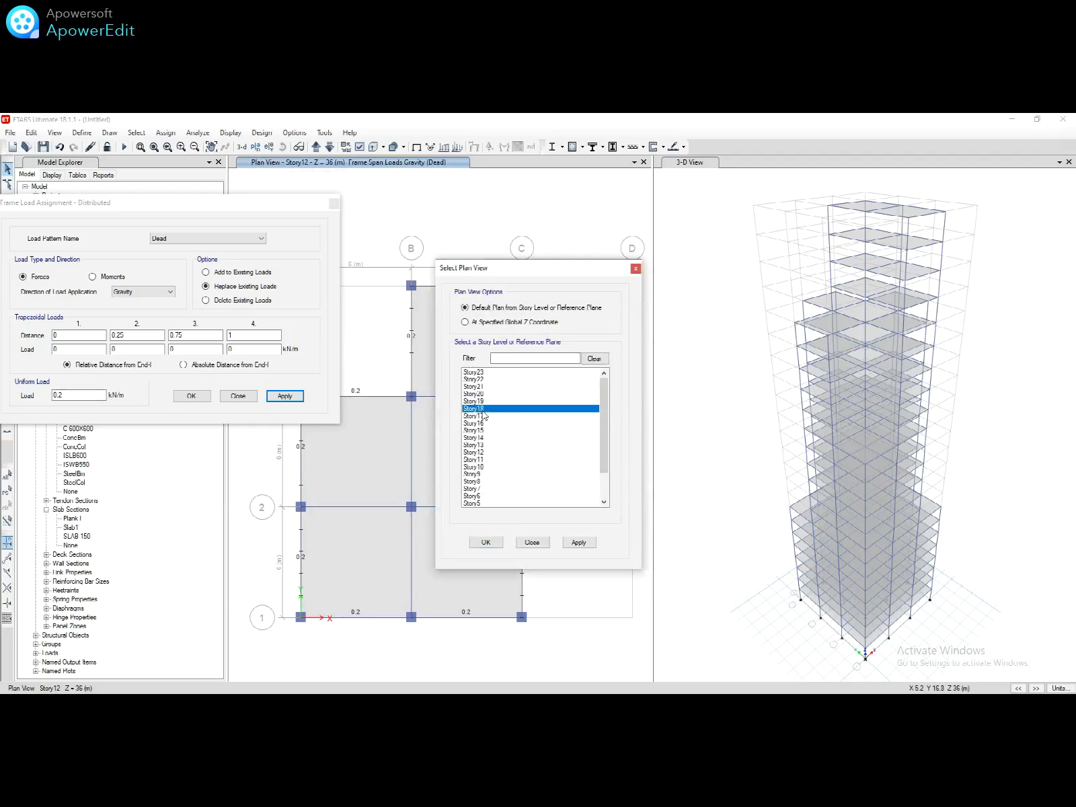
left_click(485, 542)
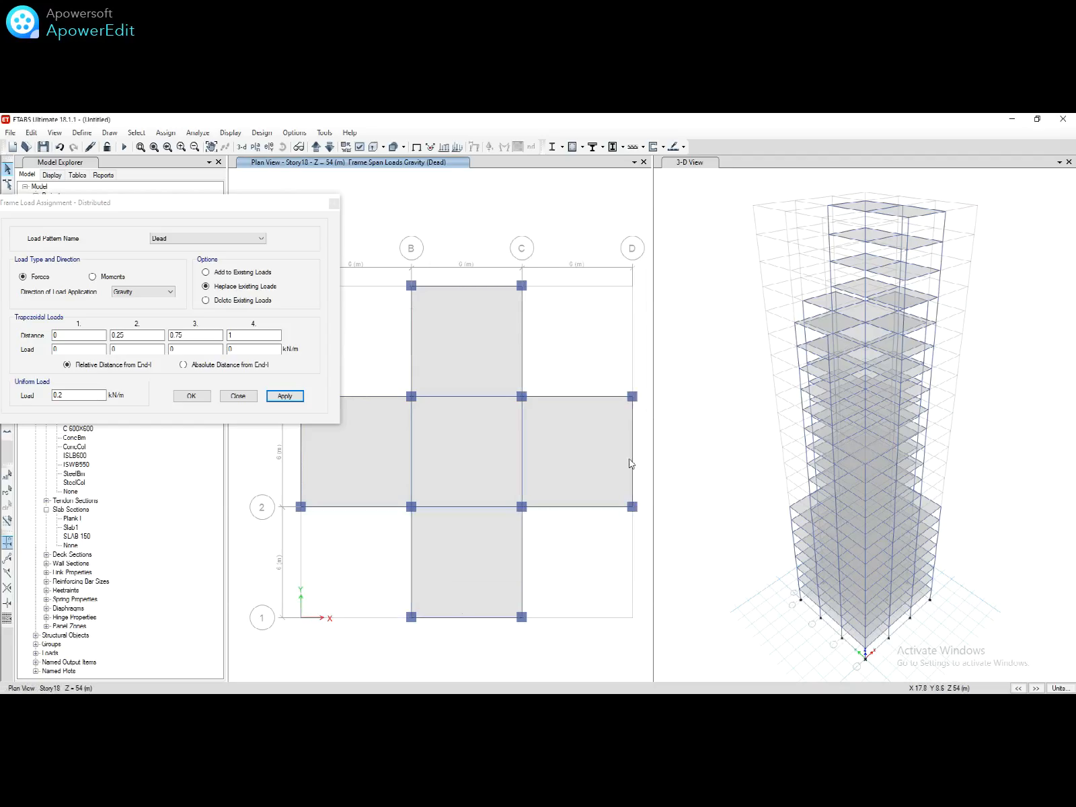
left_click(634, 463)
left_click(584, 509)
left_click(571, 397)
left_click(524, 350)
left_click(387, 398)
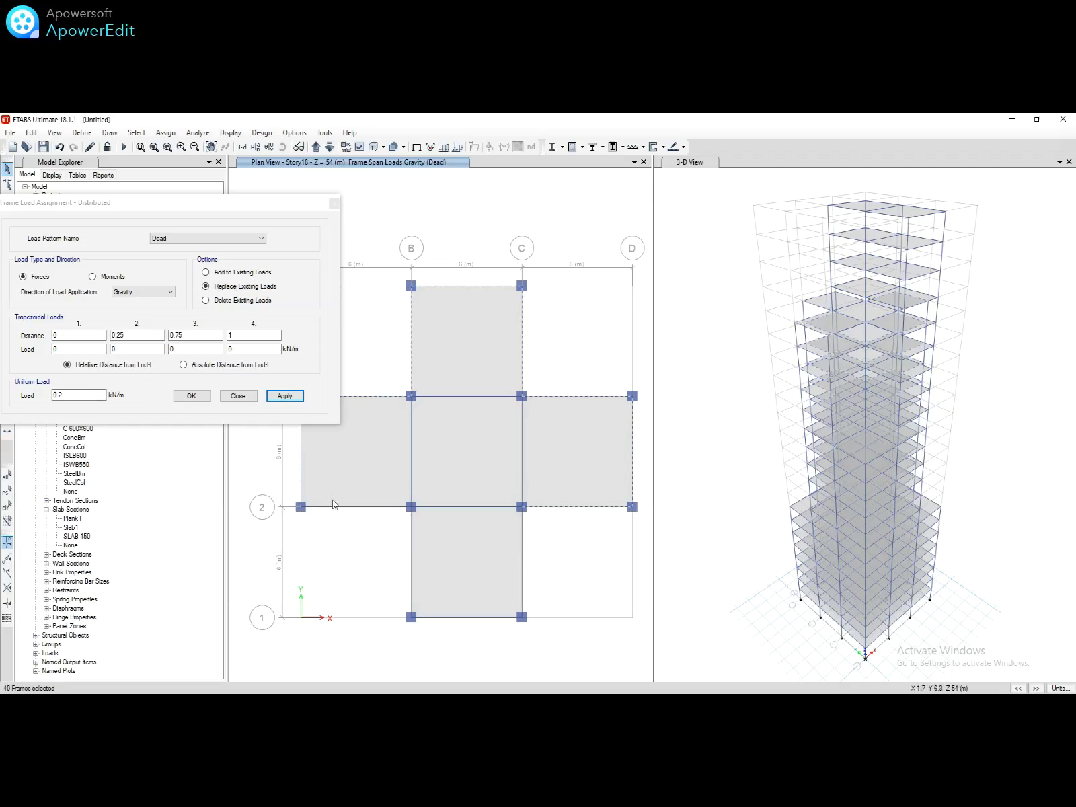
left_click(411, 544)
left_click(523, 578)
left_click(285, 396)
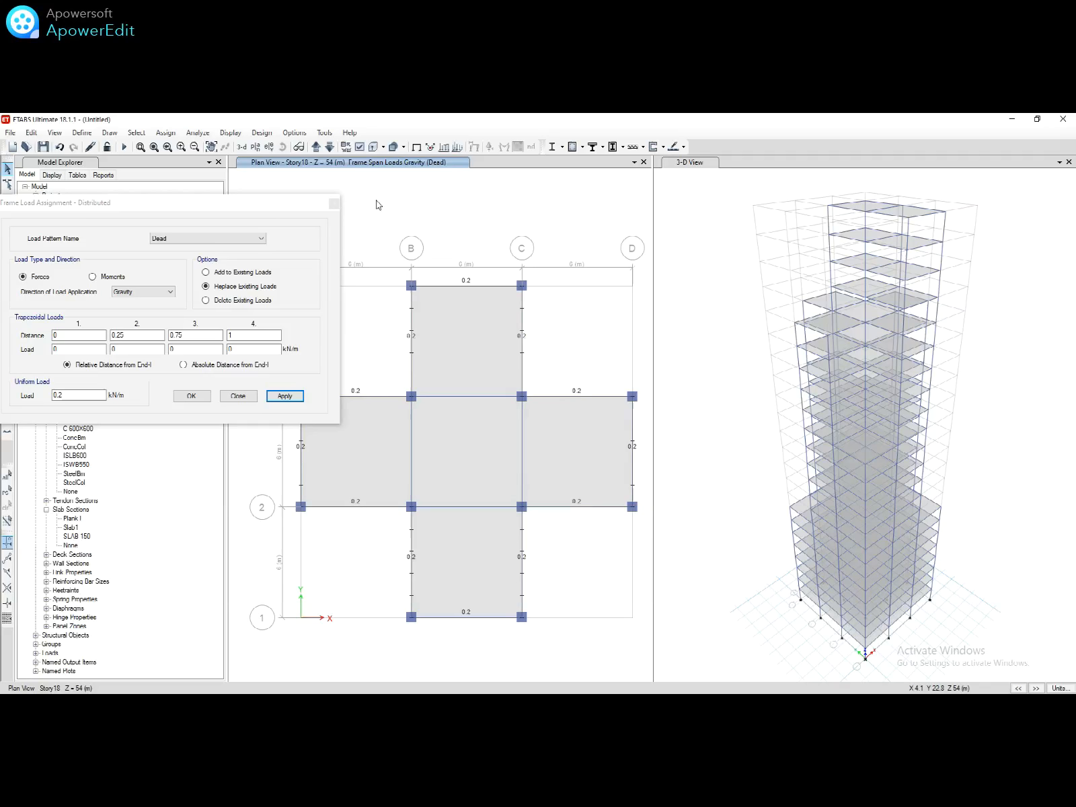
Step: Show Story20, add its remaining perimeter beam and apply the 0.2 kN/m Dead load
left_click(260, 153)
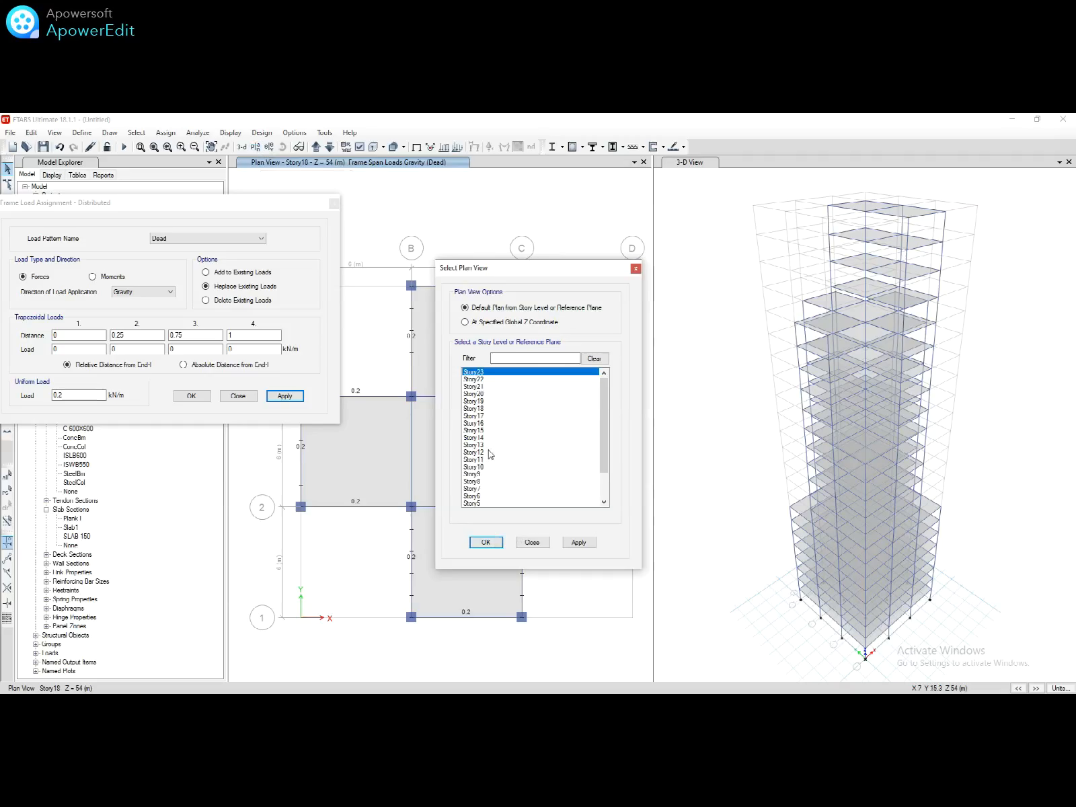
left_click(479, 395)
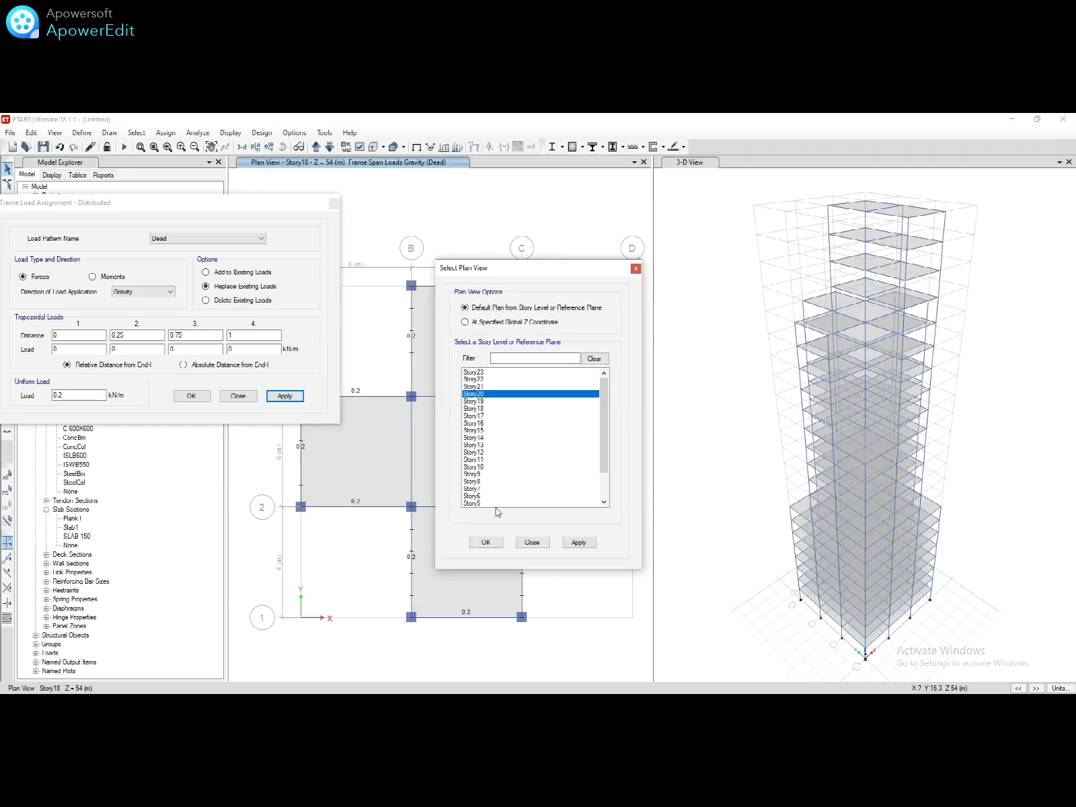
left_click(486, 542)
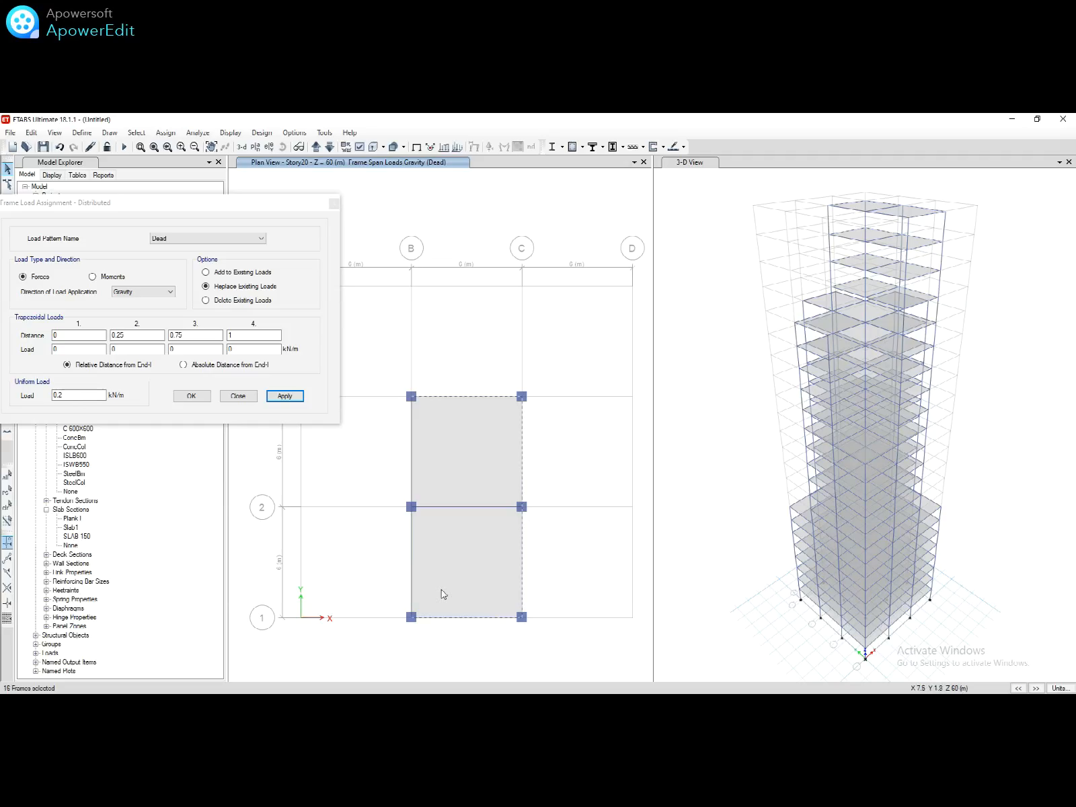
left_click(411, 554)
left_click(297, 396)
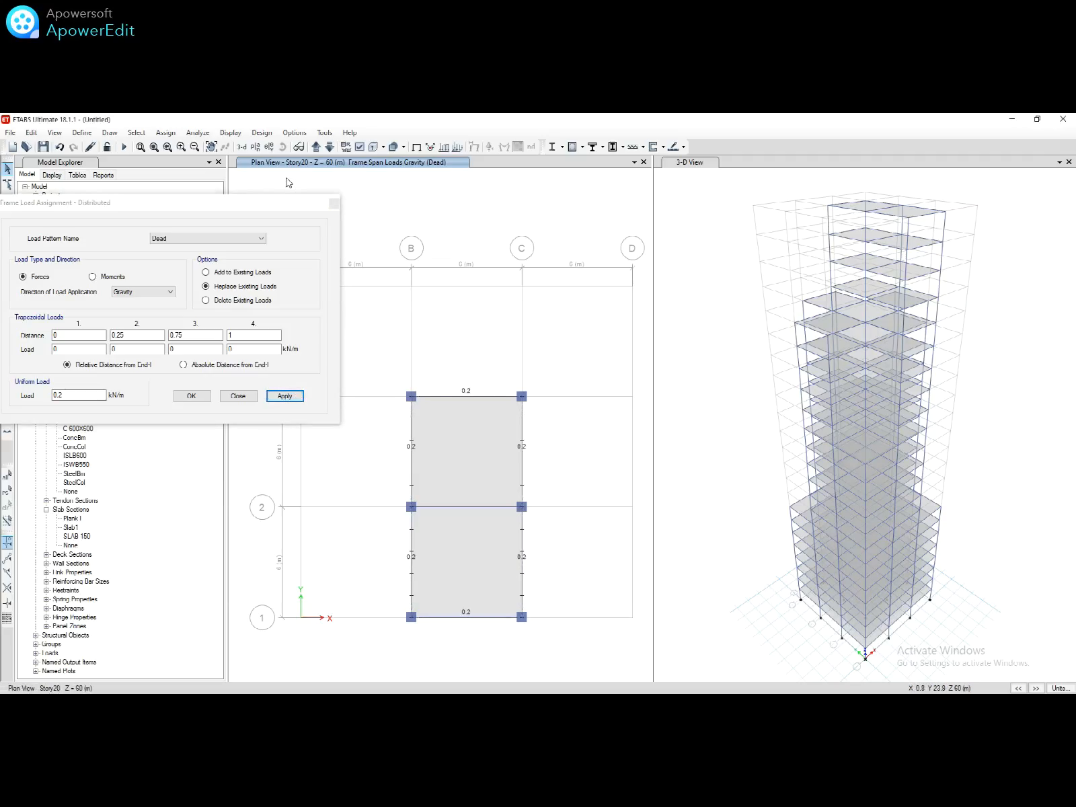
Step: Step the plan up to Story23 and show the undeformed shape without load labels
left_click(314, 149)
left_click(314, 149)
left_click(314, 149)
left_click(416, 147)
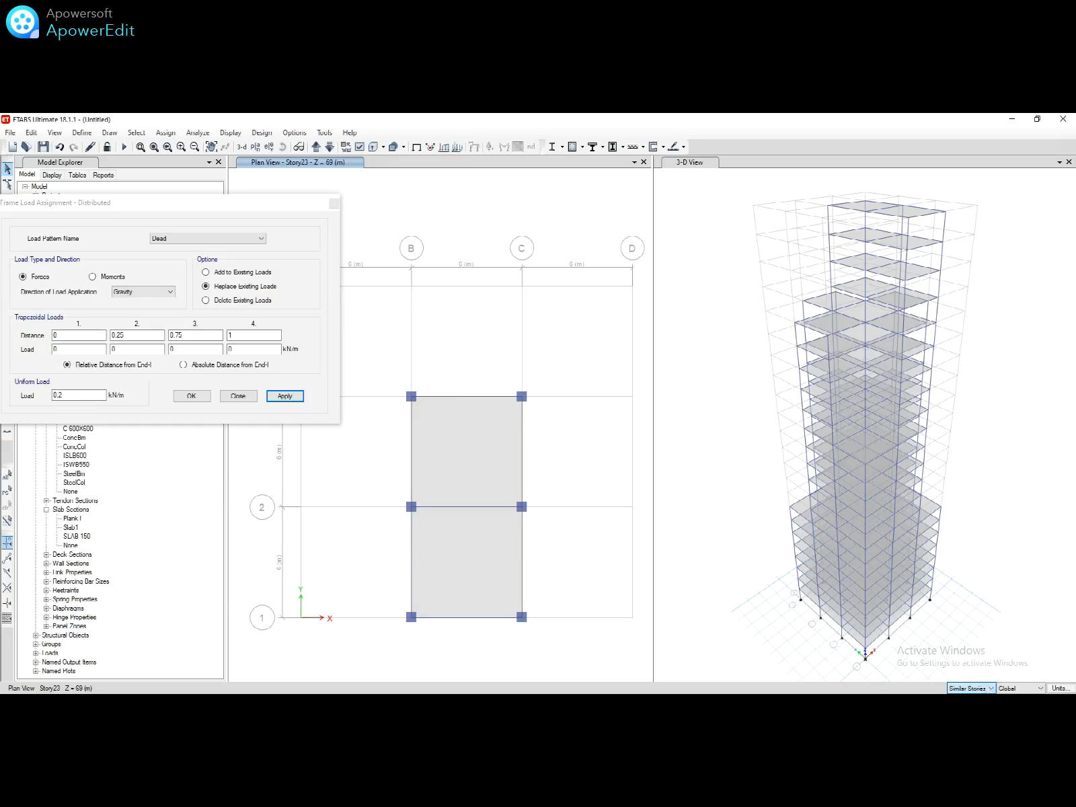
Step: Limit selection to One Story and select Story23's four B–C bay beams
left_click(968, 698)
left_click(522, 529)
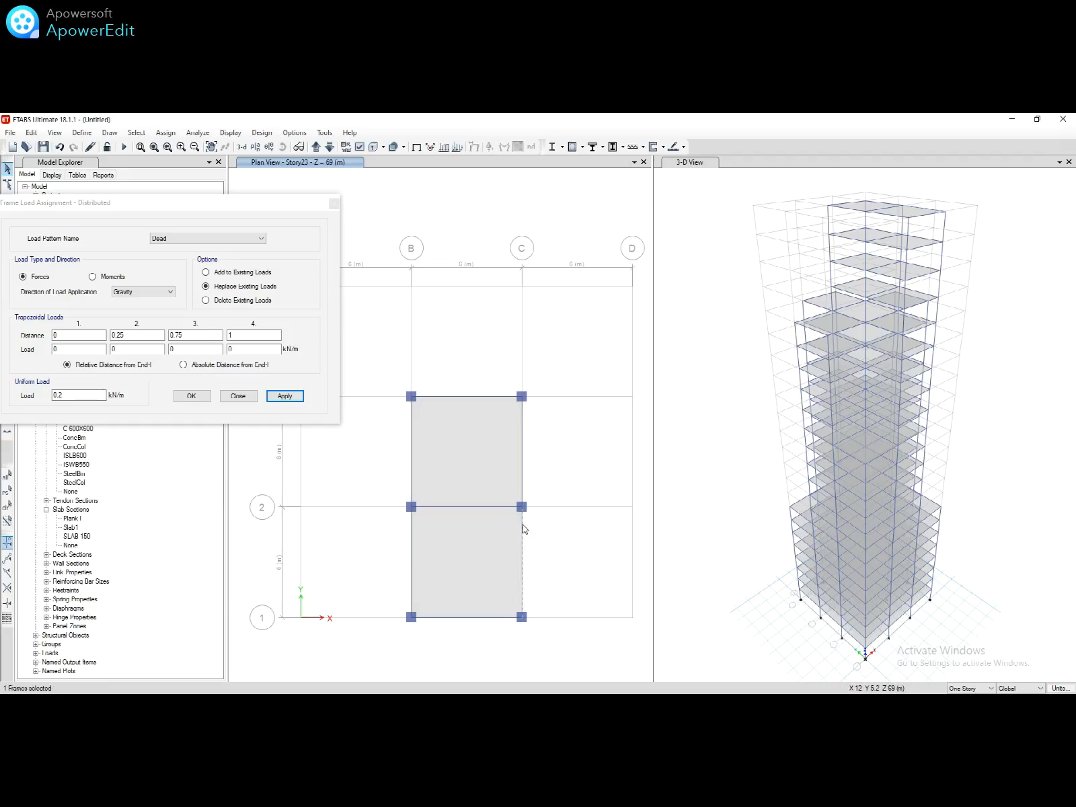
left_click(482, 397)
left_click(411, 523)
left_click(440, 618)
Step: Delete the Dead frame loads on the selected beams, then step the plan to Story1
left_click(235, 300)
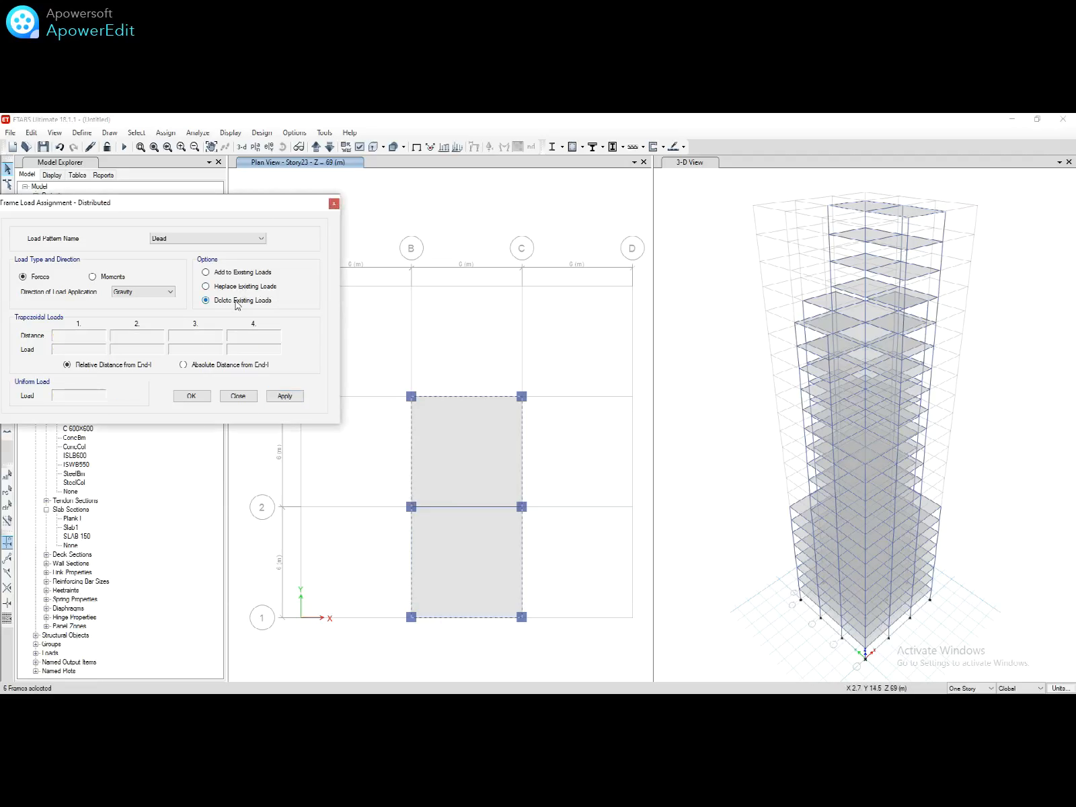
left_click(285, 397)
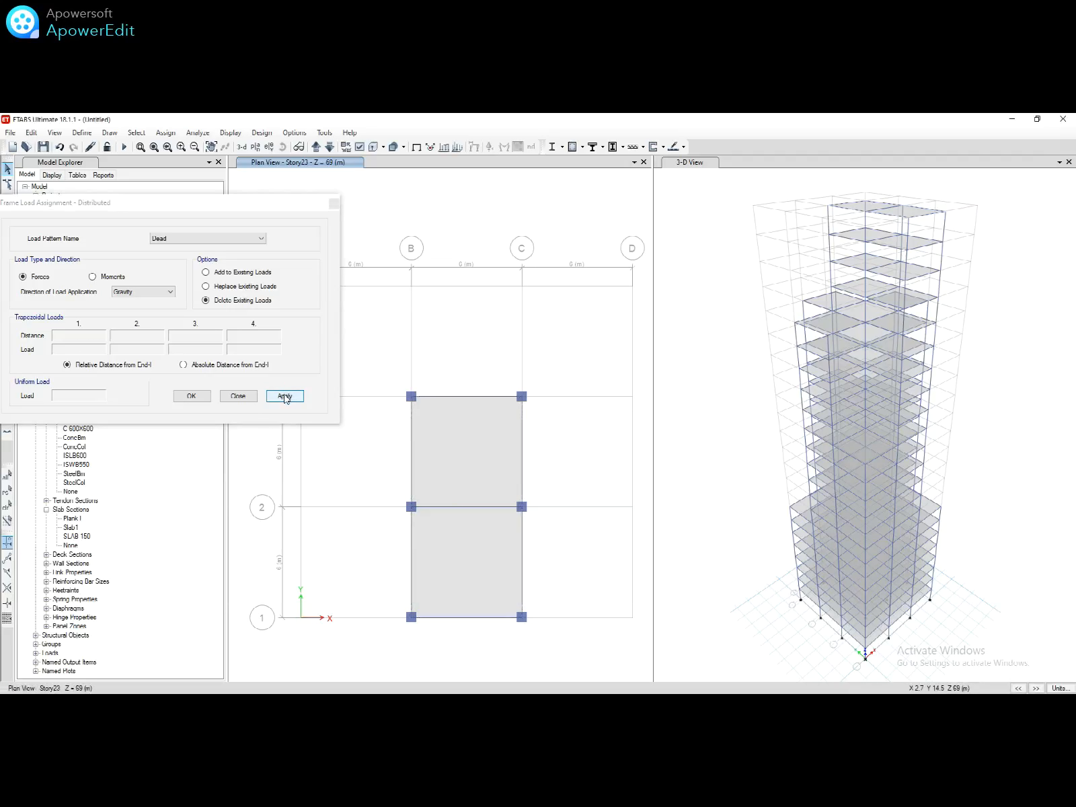
left_click(238, 396)
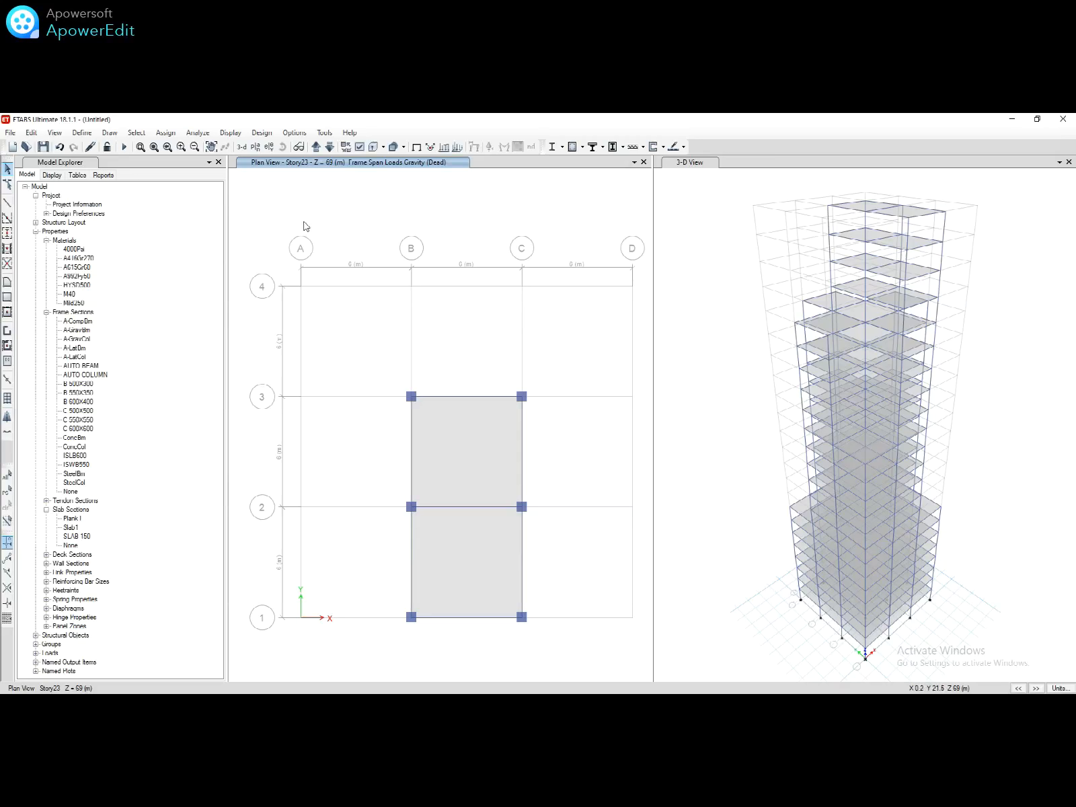
left_click(315, 154)
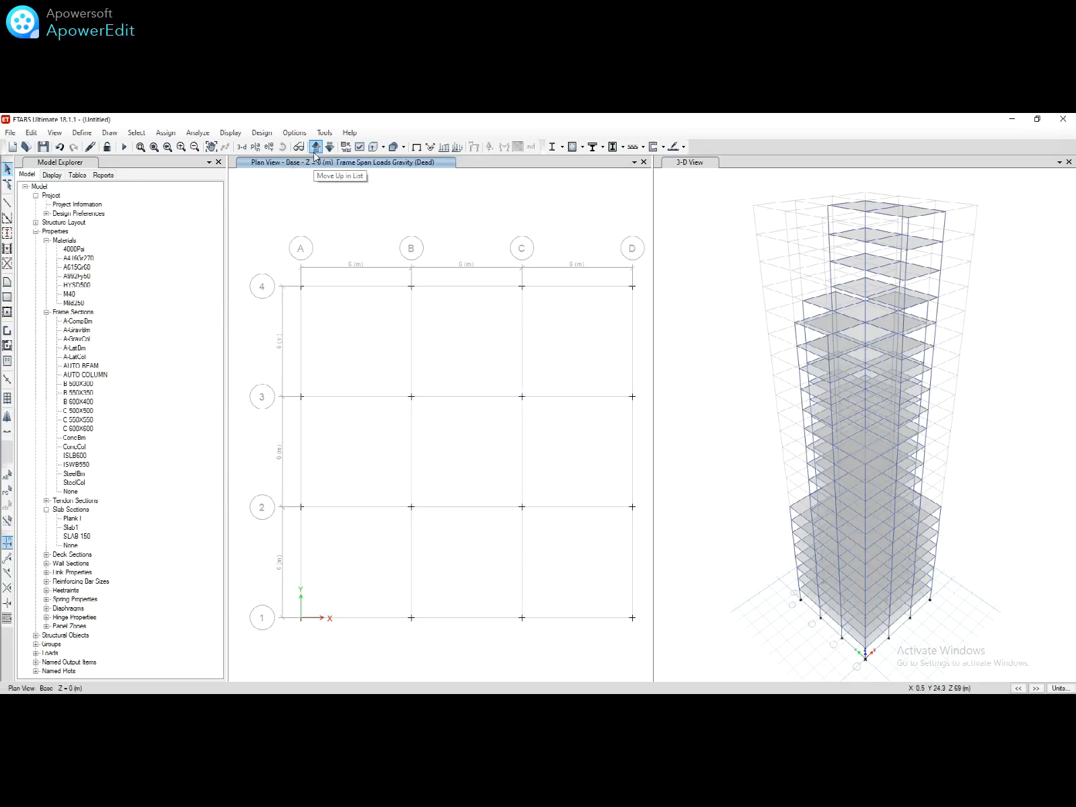
left_click(314, 148)
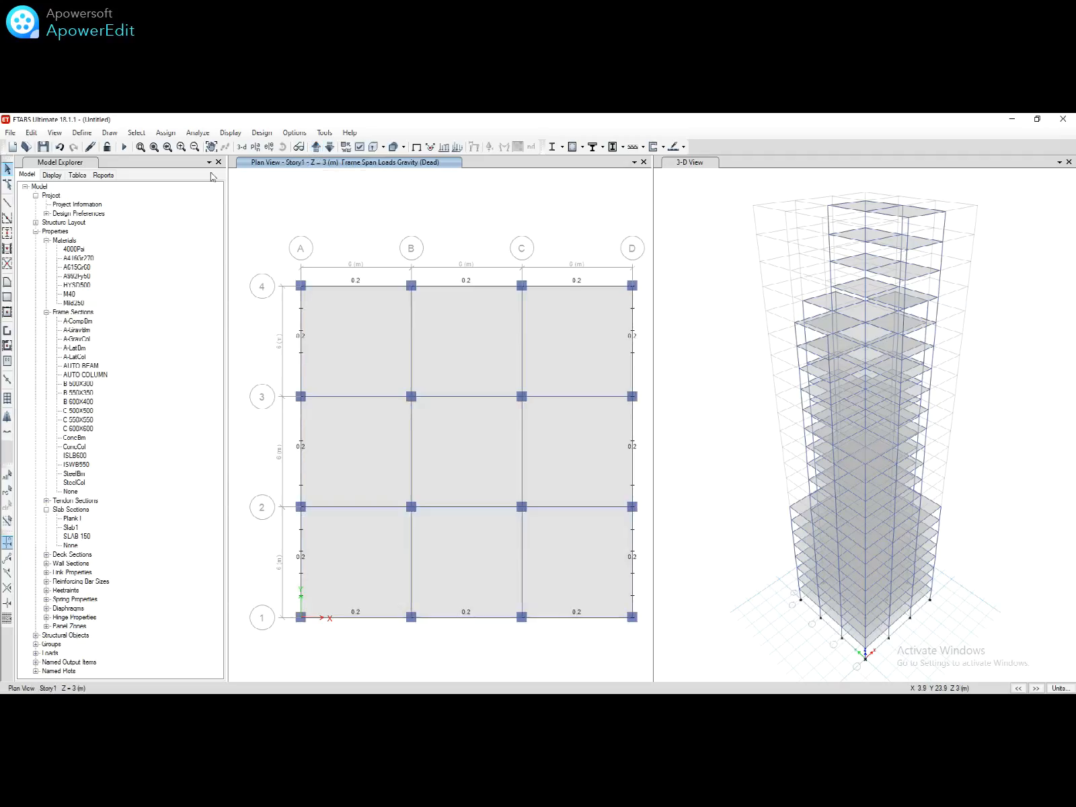
Step: Auto-draw cladding from the floors and orbit the 3-D view to inspect it
left_click(110, 132)
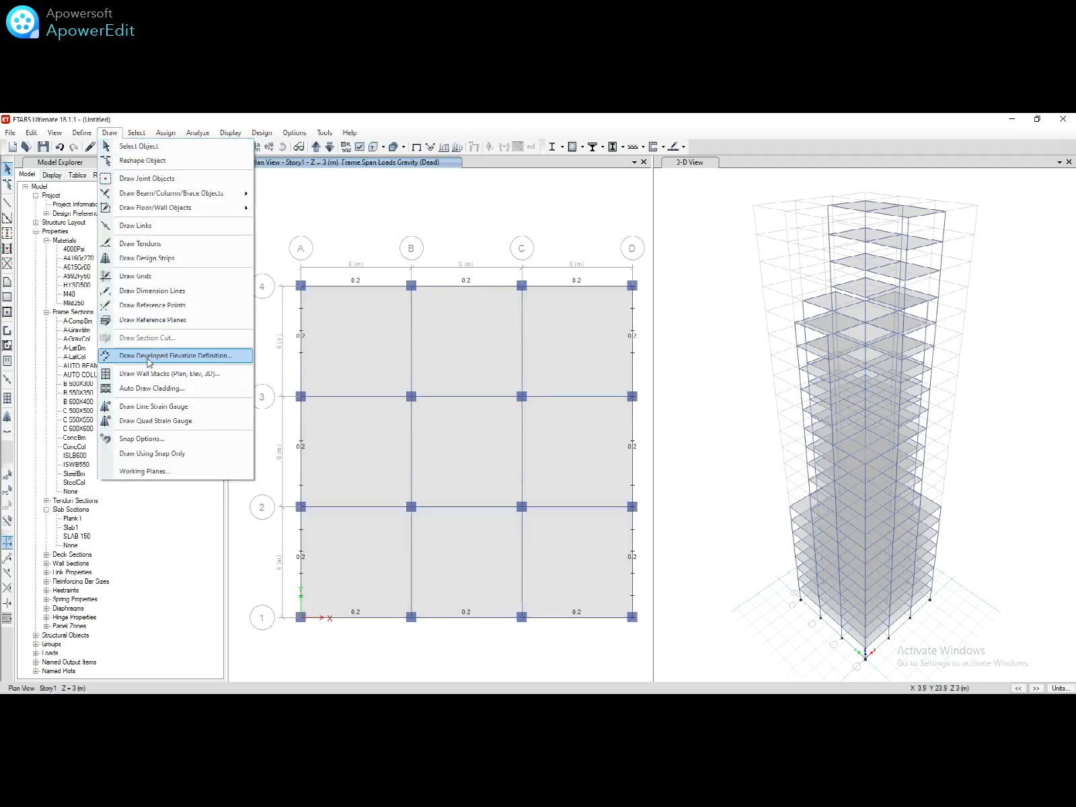
left_click(156, 389)
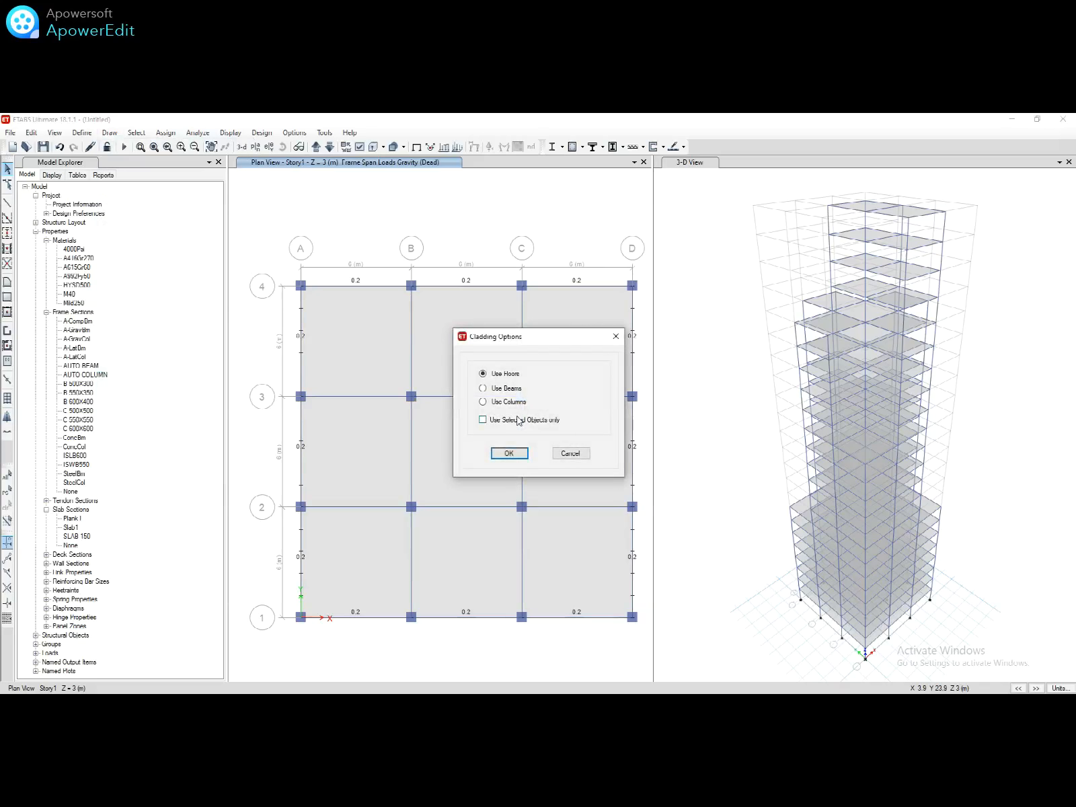
left_click(509, 453)
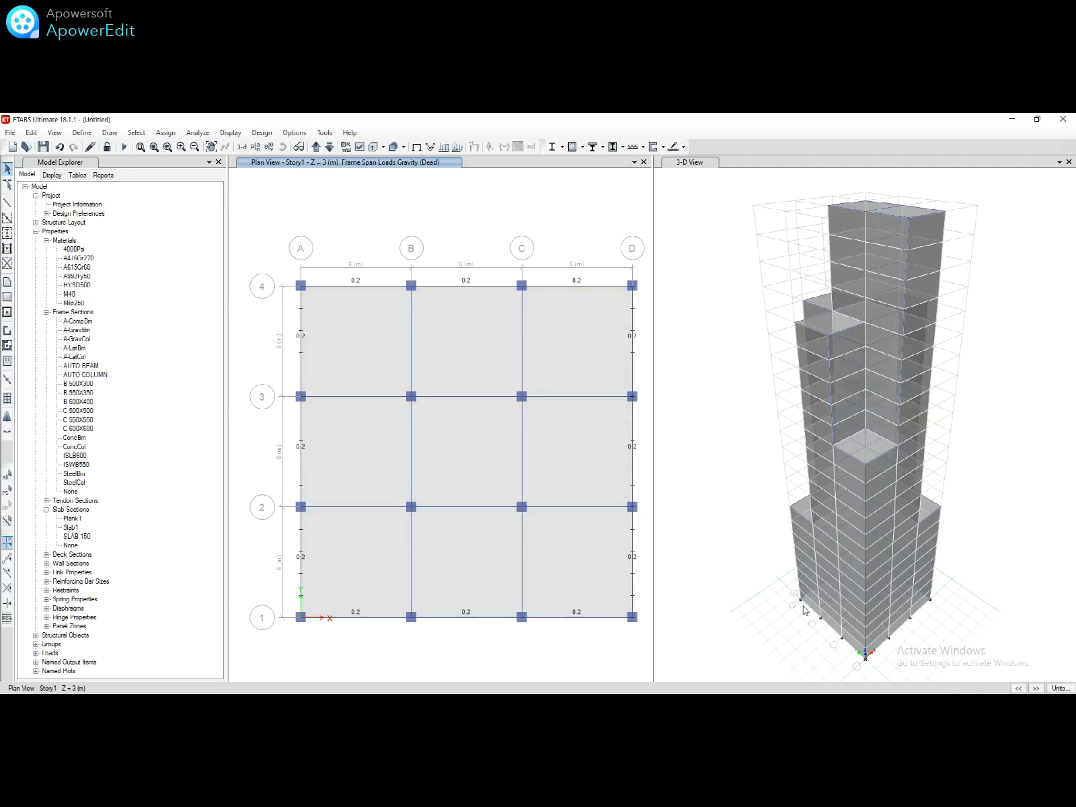
middle_click_drag(767, 632, 680, 612)
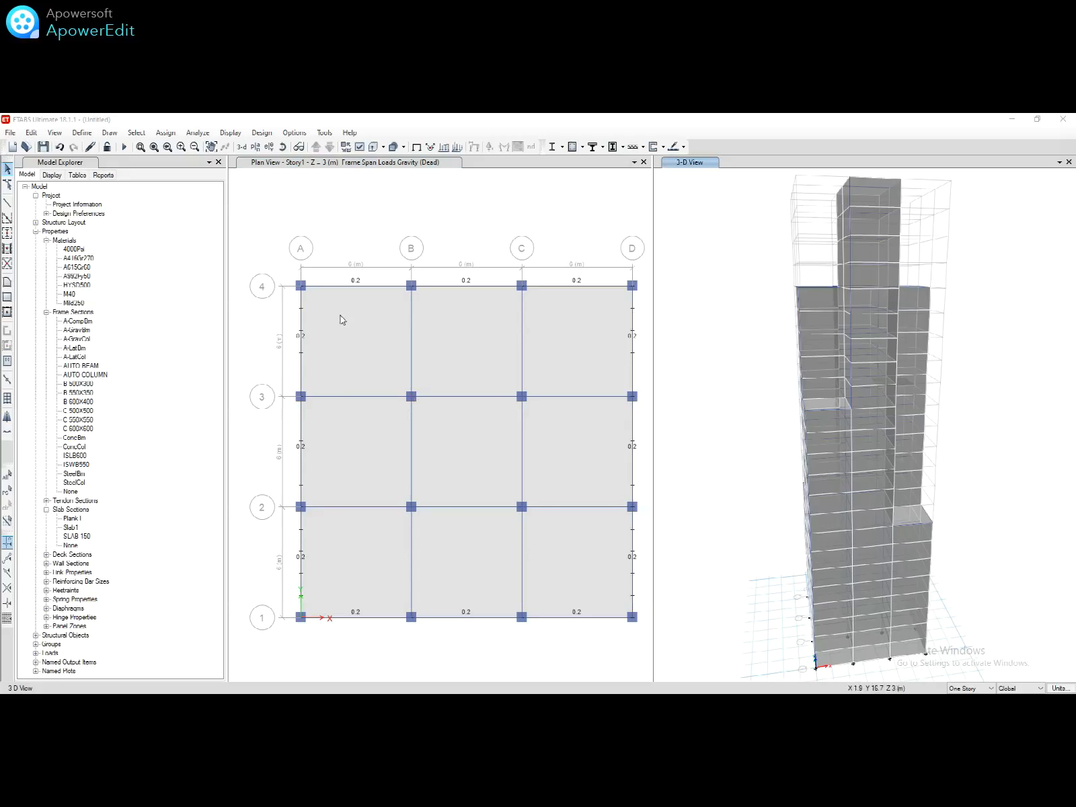
Step: Add a Wind load pattern W L using IS 875:2015 auto lateral loading
left_click(81, 133)
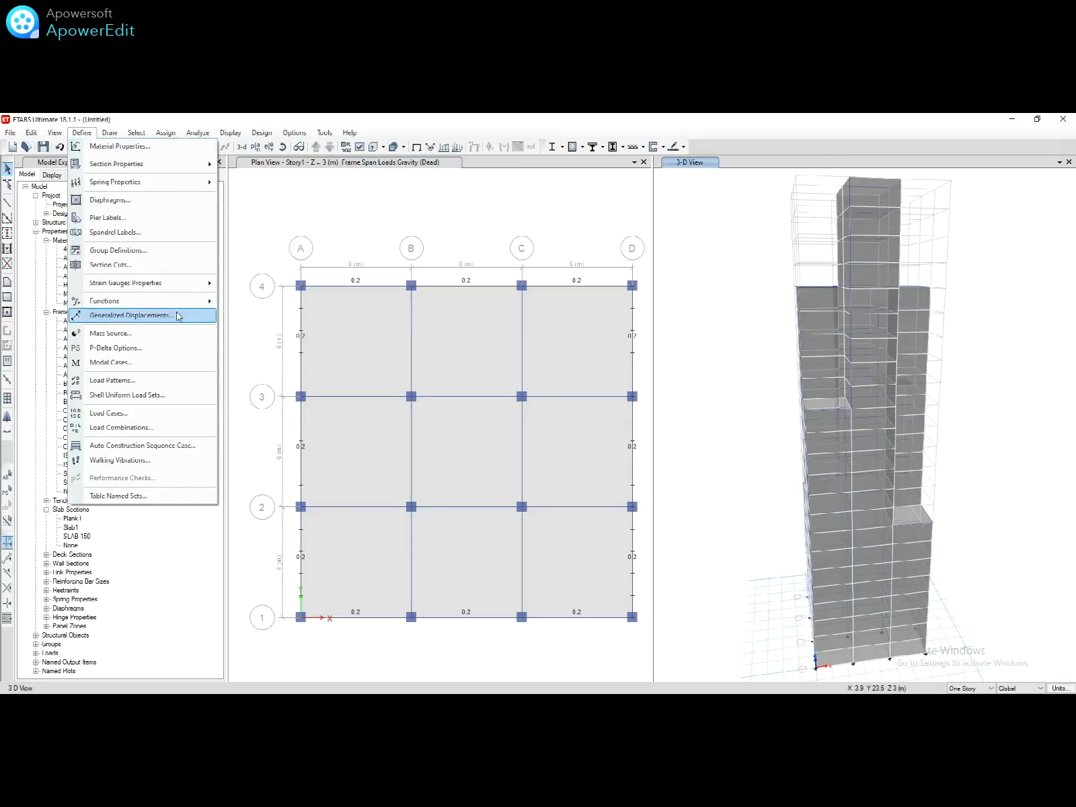
left_click(183, 380)
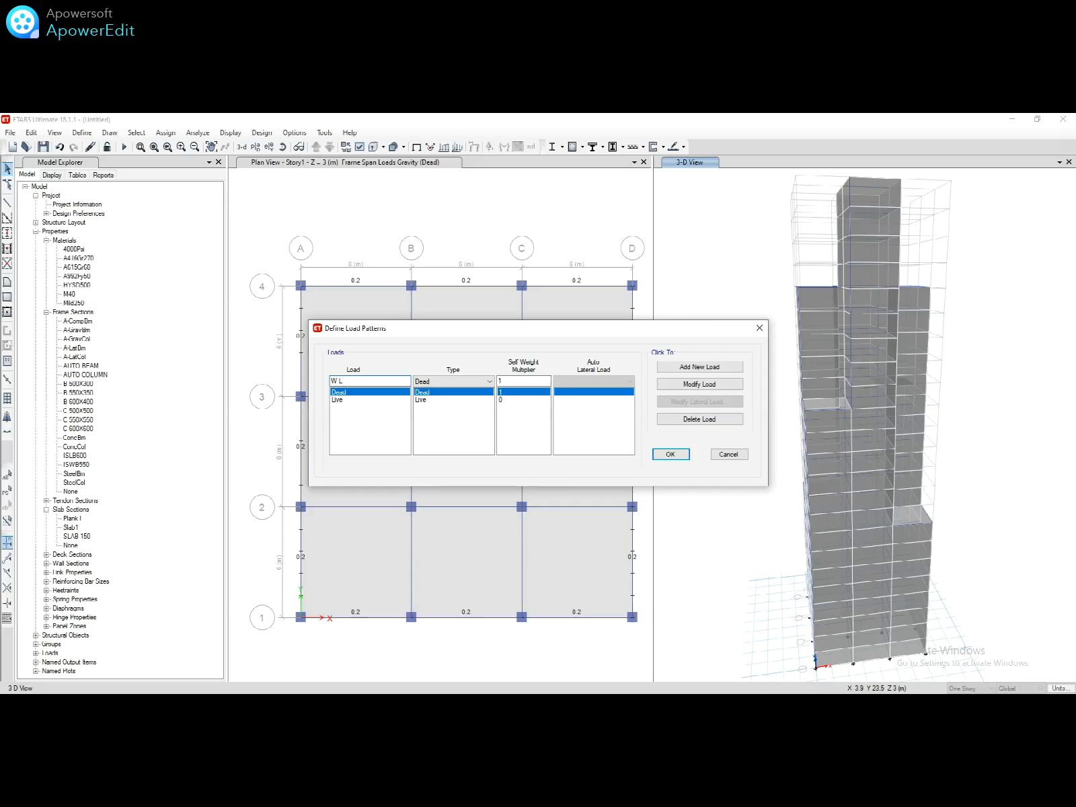
left_click(461, 382)
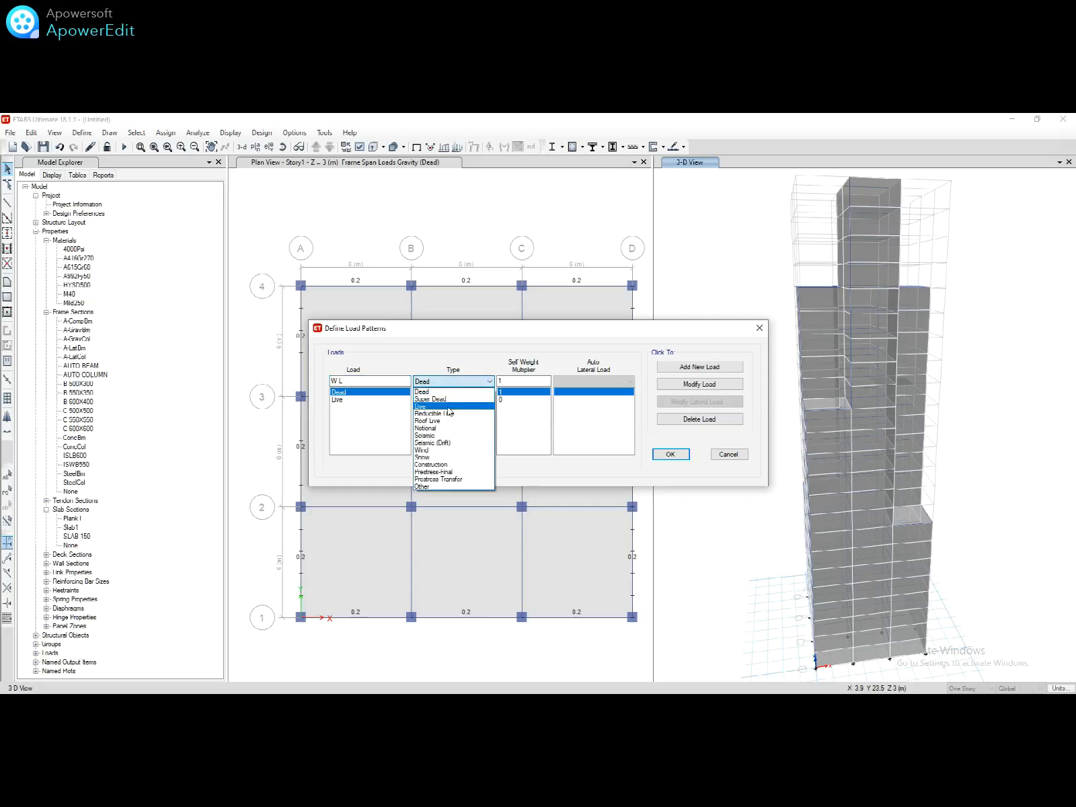
left_click(441, 451)
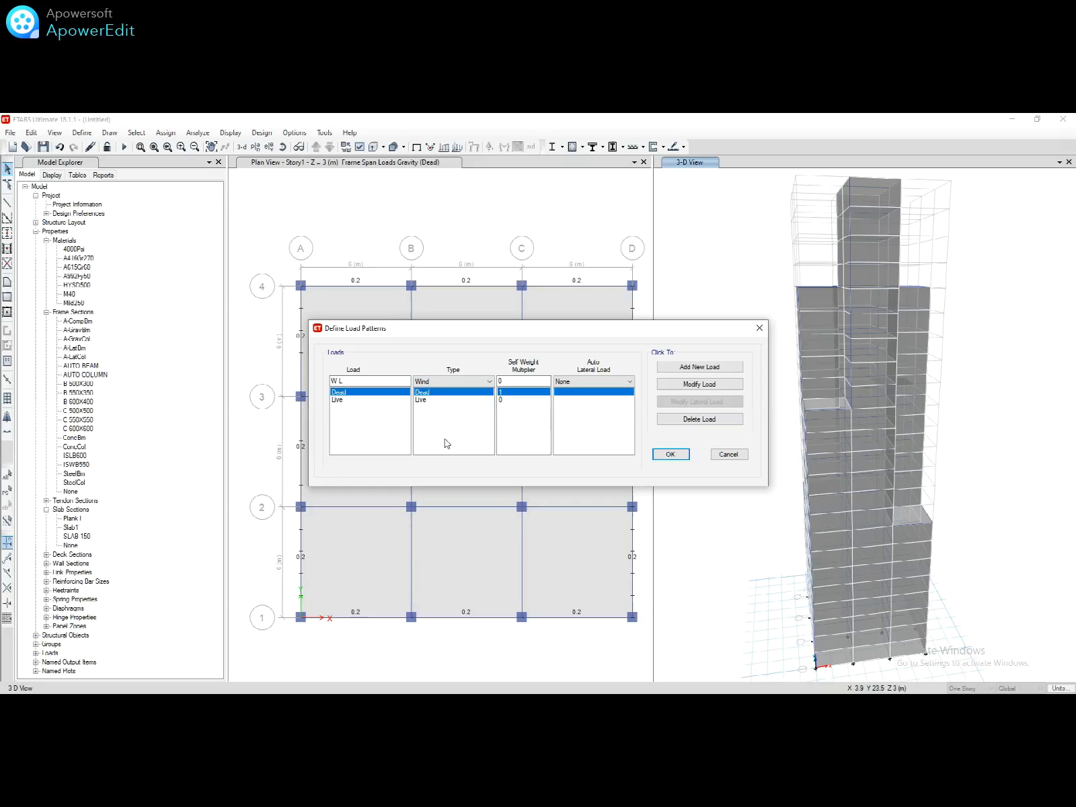
left_click(583, 381)
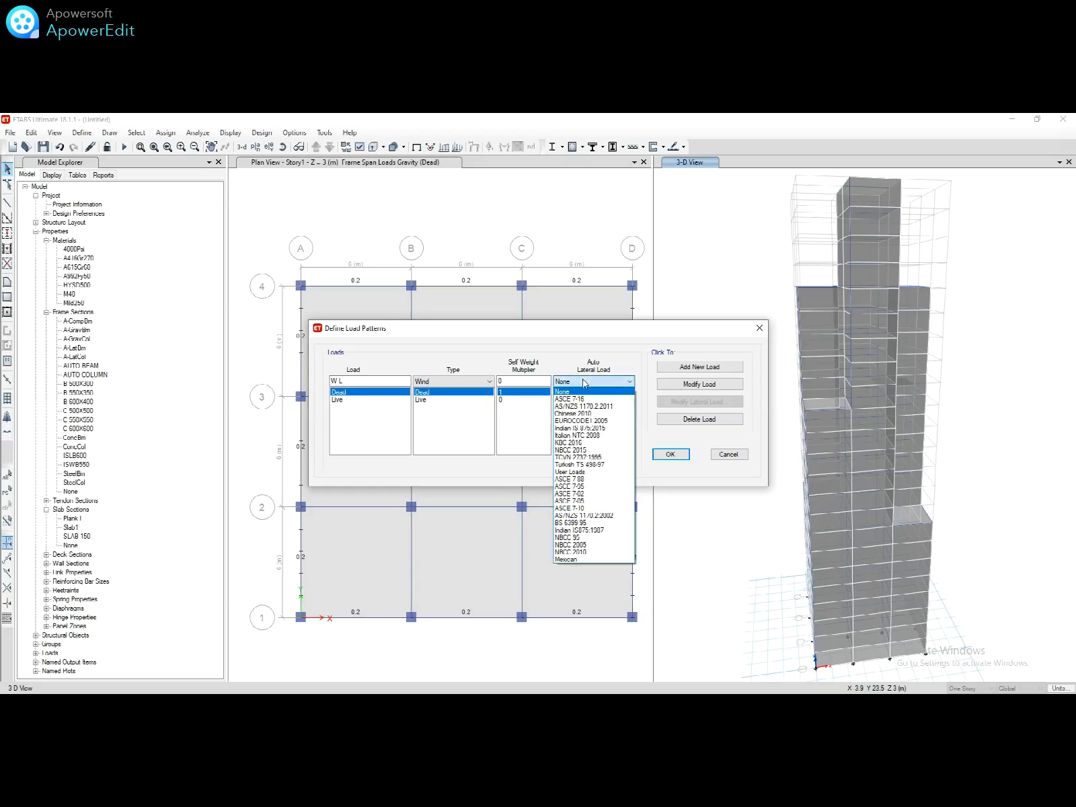
left_click(601, 430)
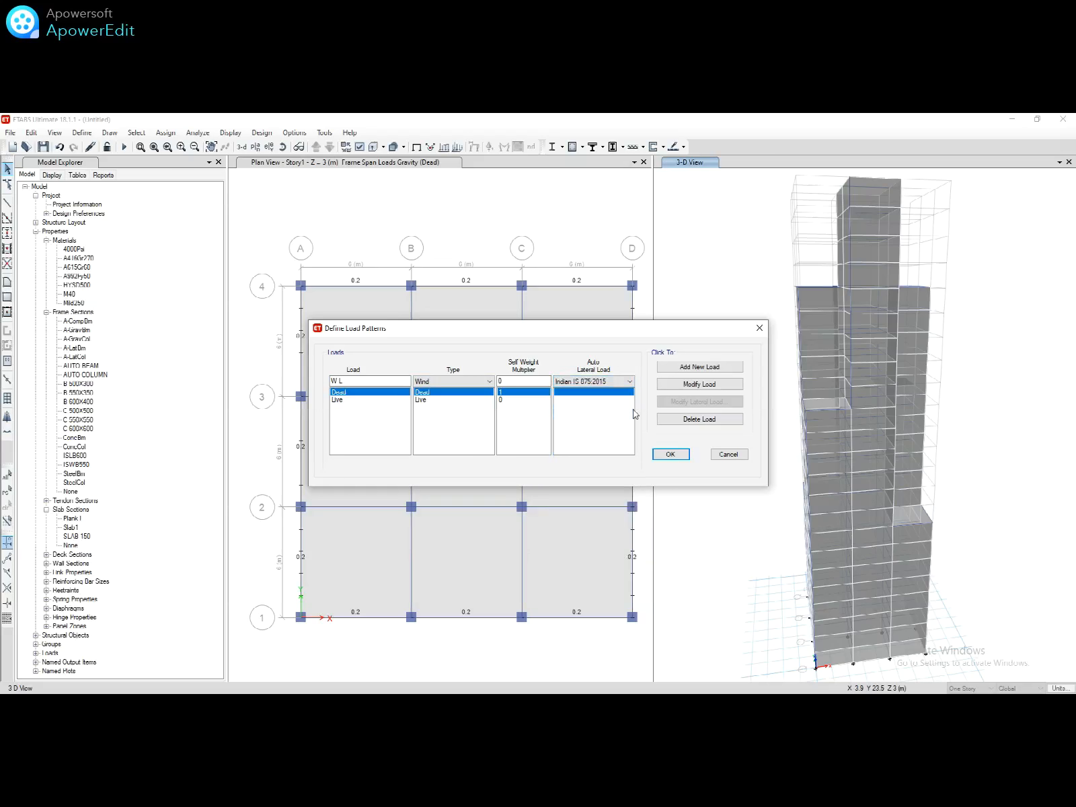
left_click(689, 372)
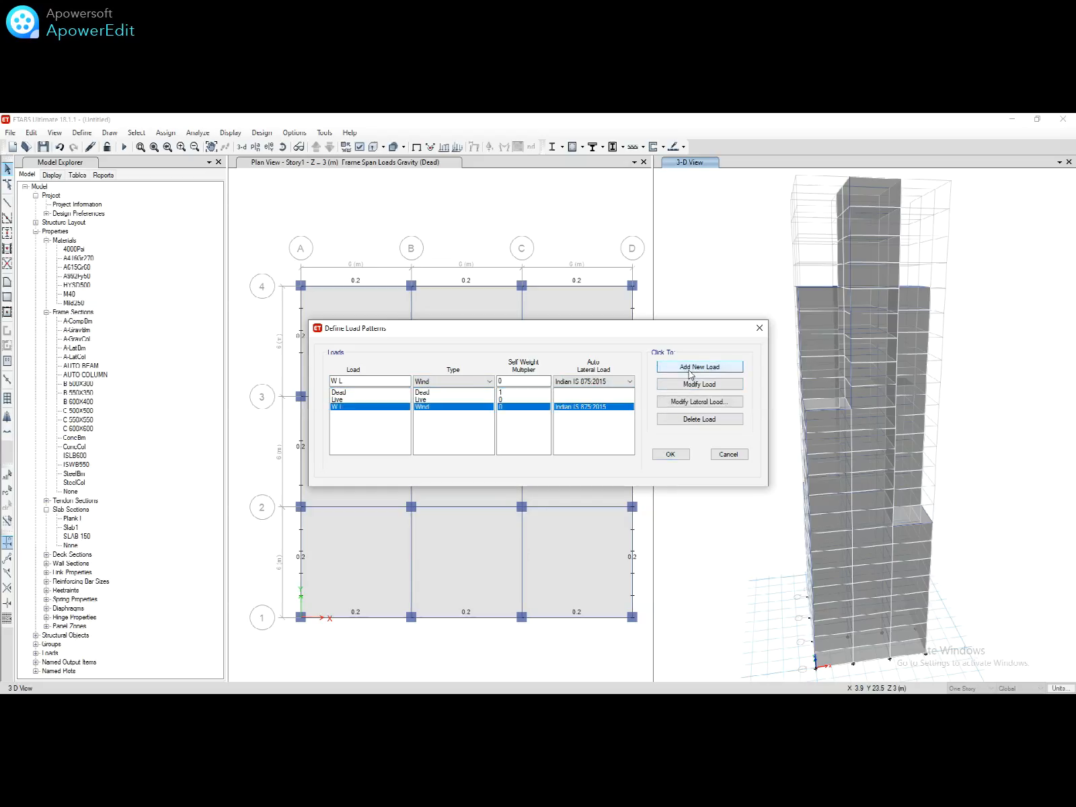
Step: Set W L's wind speed to 33 m/s and terrain category 3
left_click(663, 402)
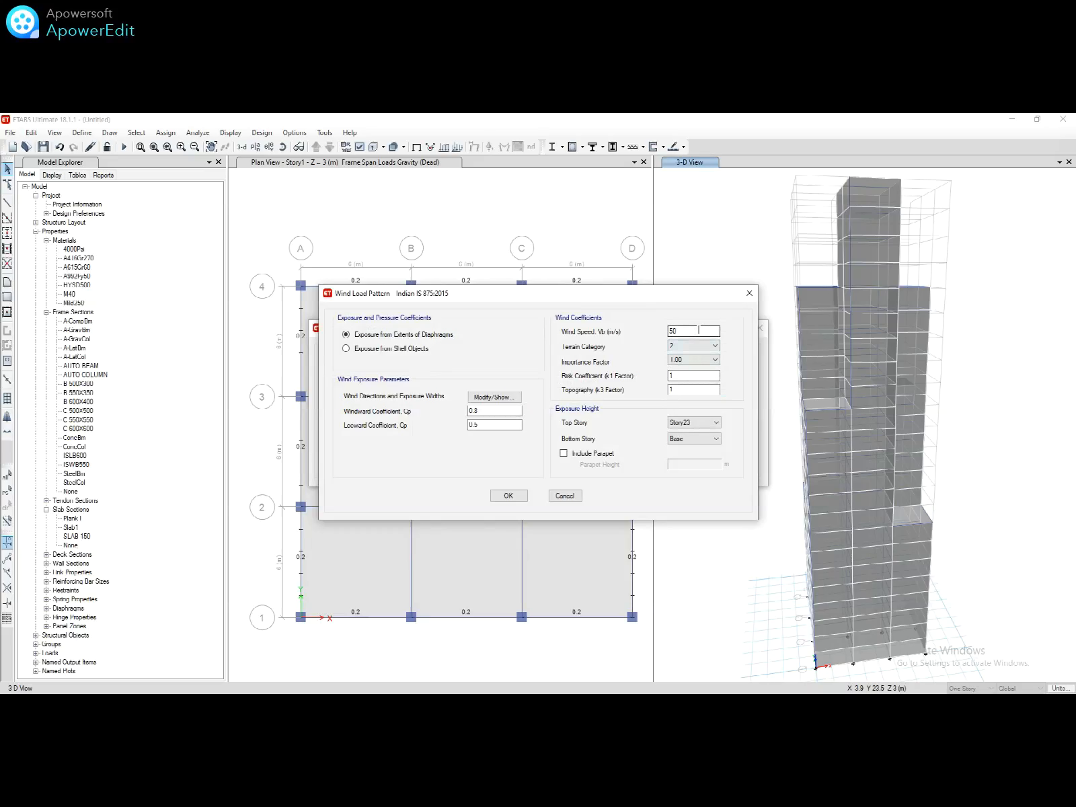
left_click(699, 330)
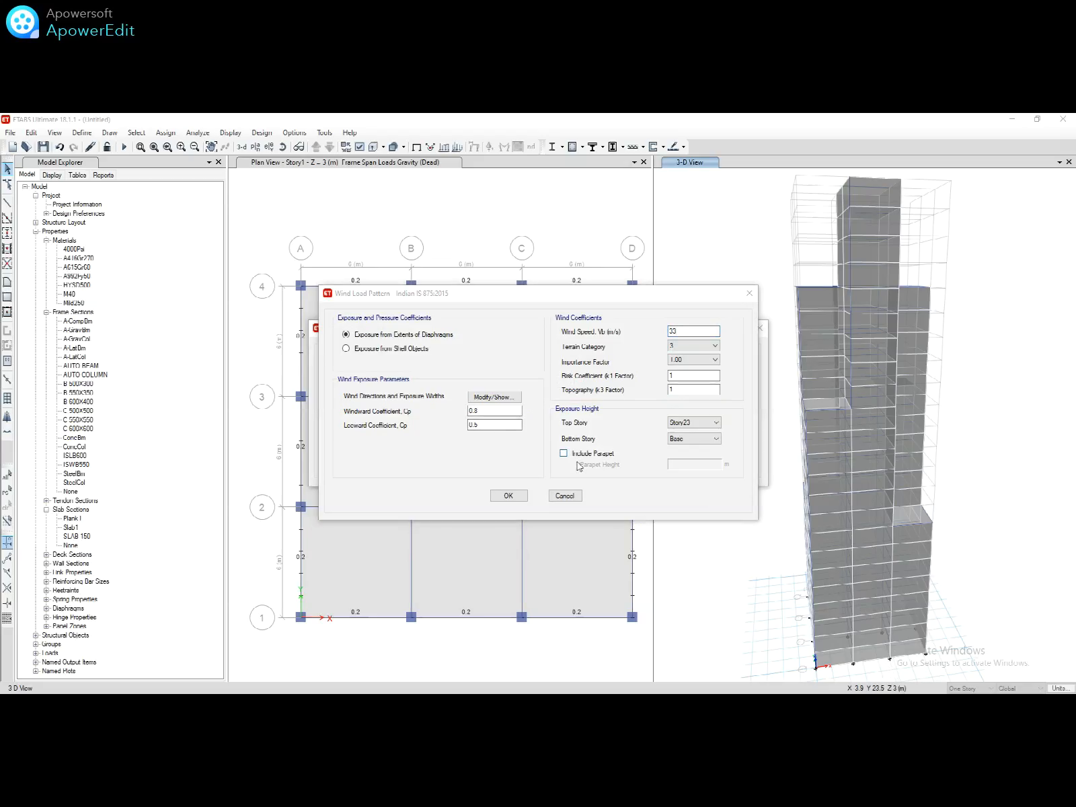
left_click(508, 496)
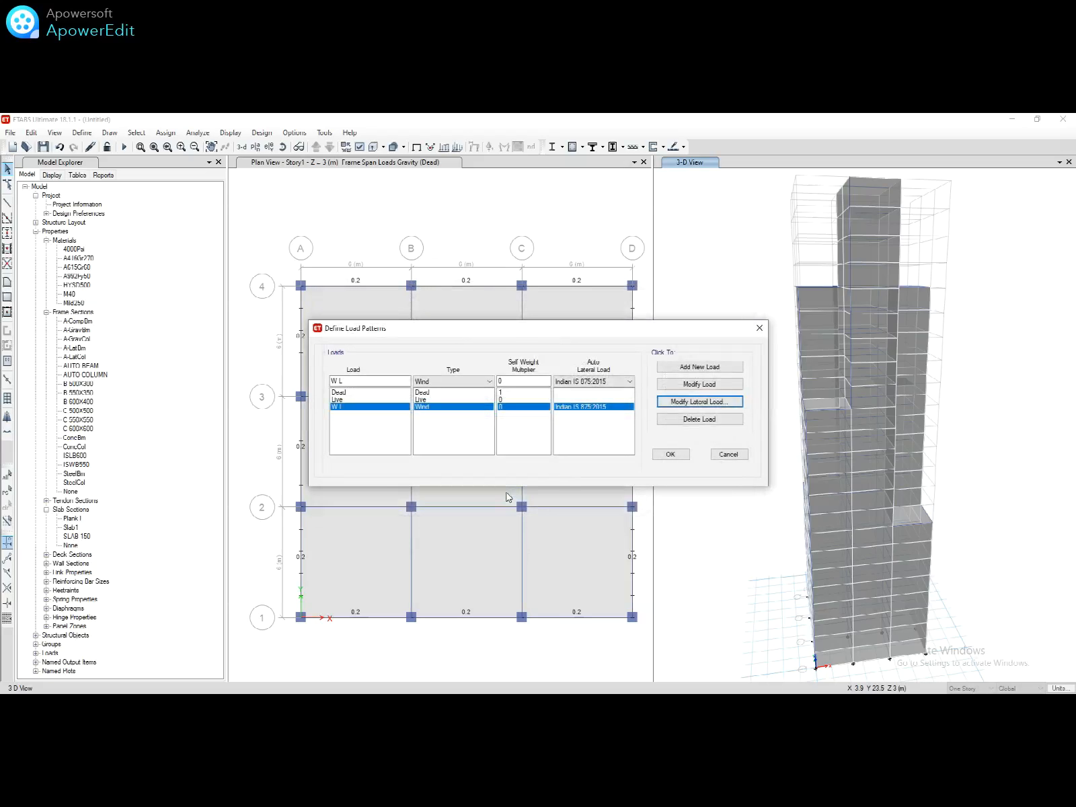
left_click(670, 455)
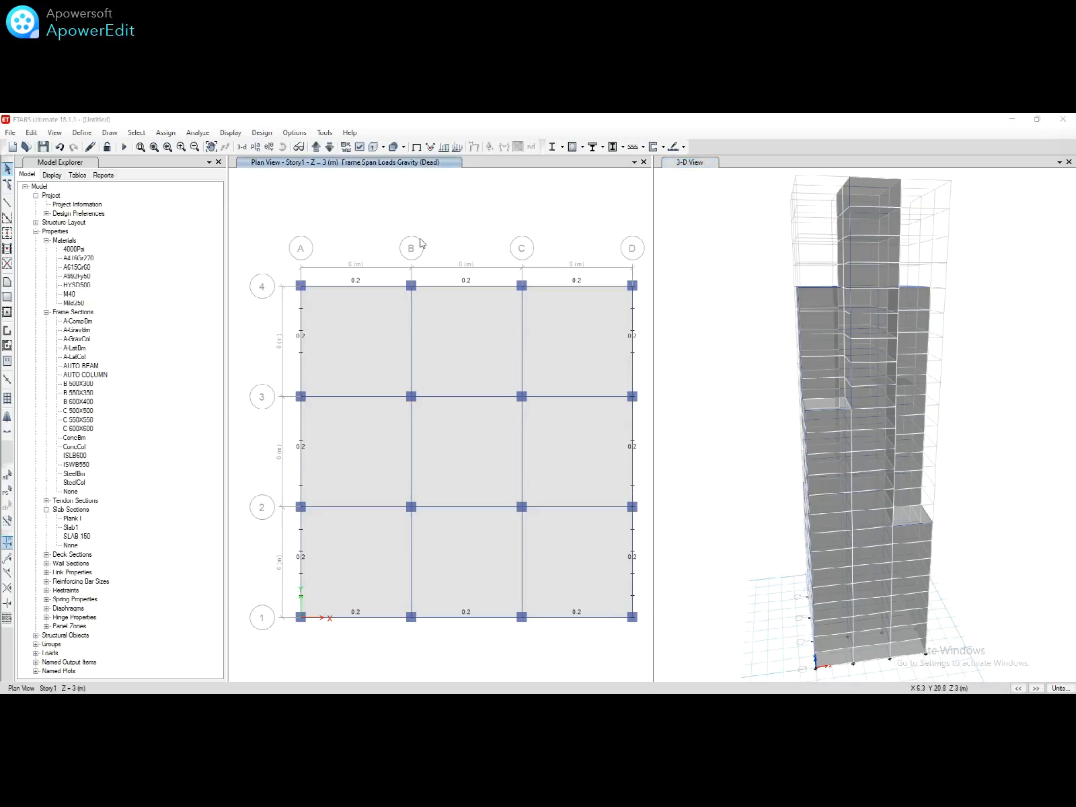
Step: Display elevation A as the undeformed shape without load annotations
left_click(269, 147)
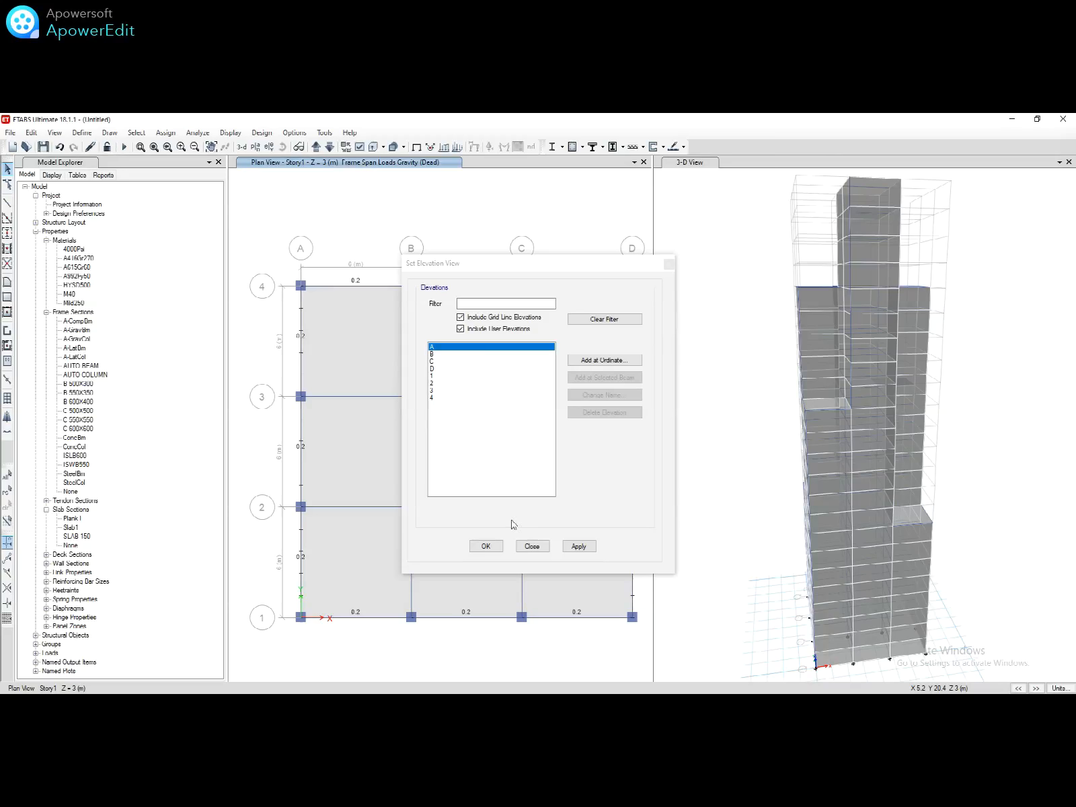
left_click(484, 546)
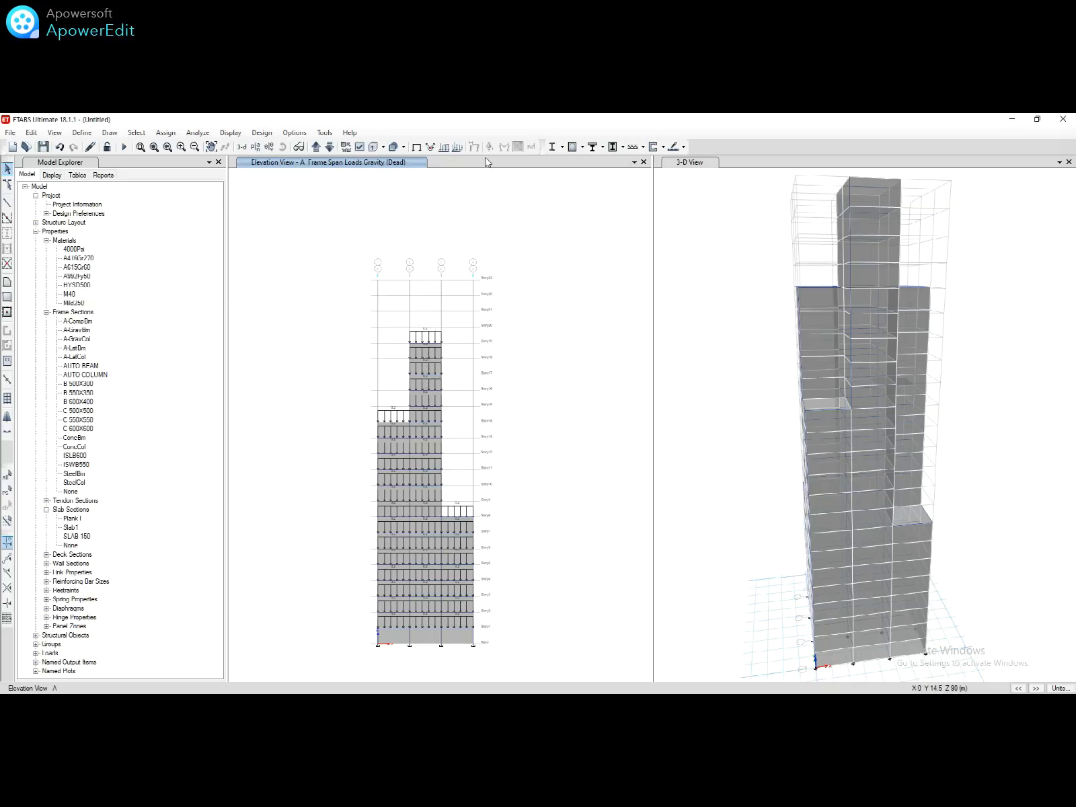
left_click(417, 147)
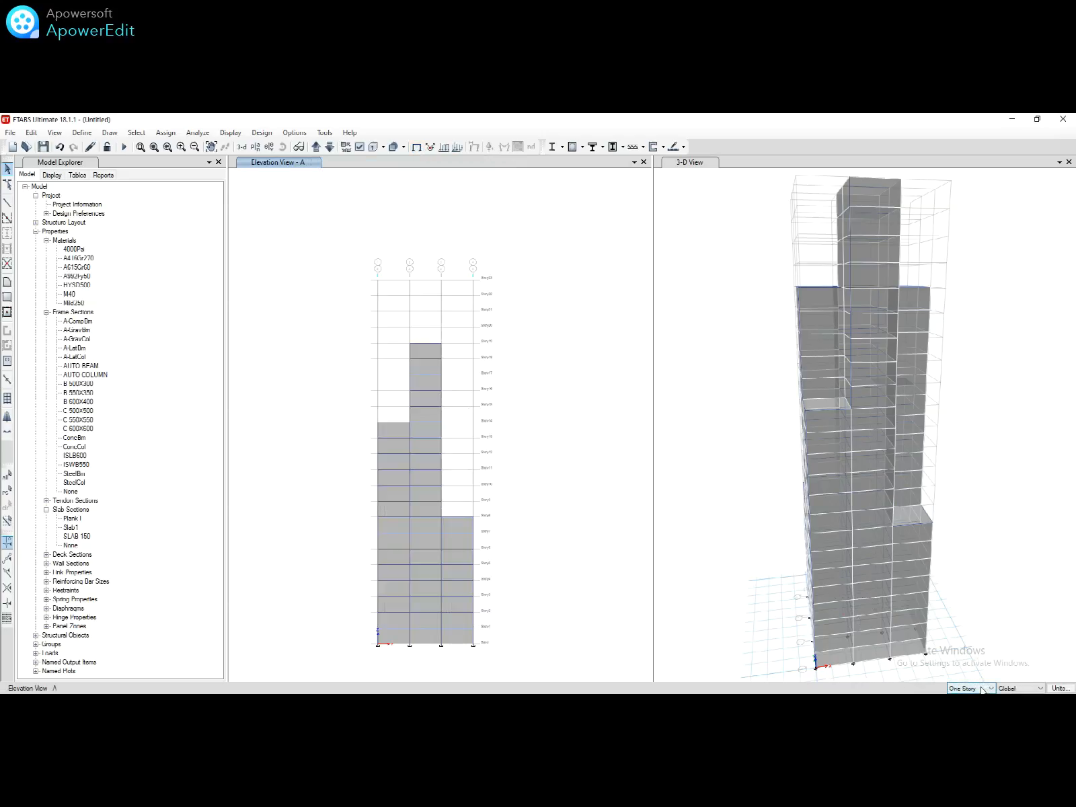
Step: Set All Stories and select elevation A's three columns of cladding shells
left_click(968, 705)
left_click(447, 527)
left_click(427, 529)
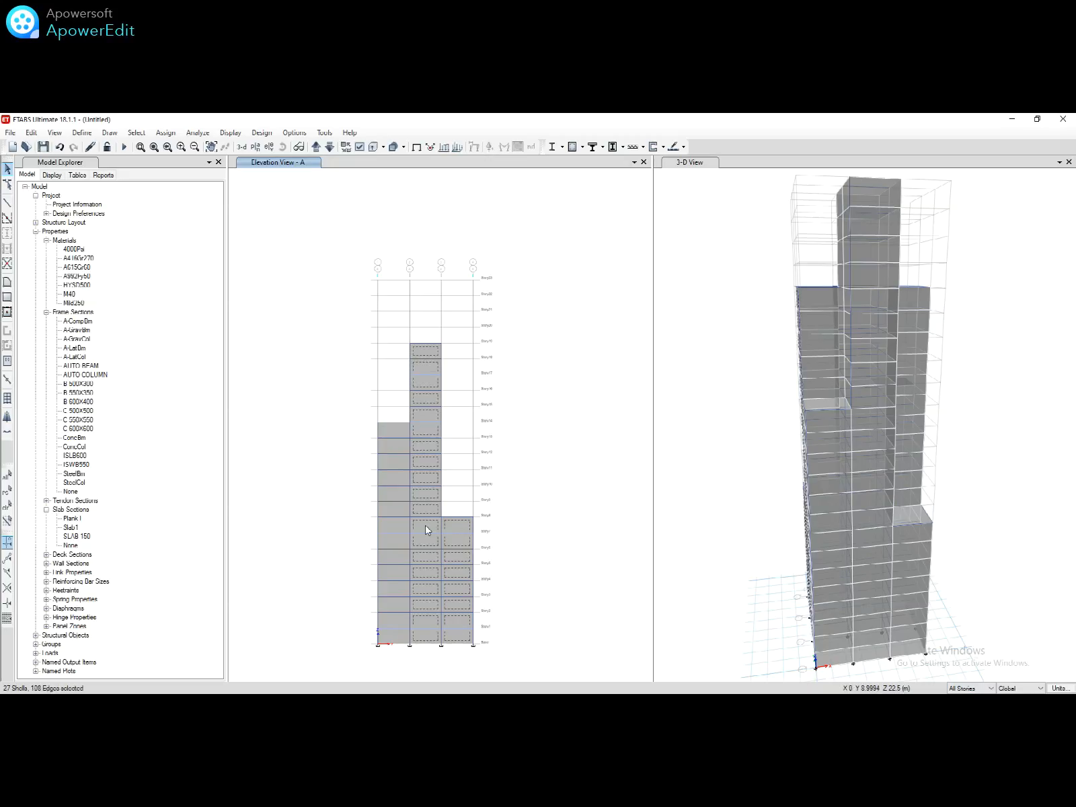
left_click(395, 522)
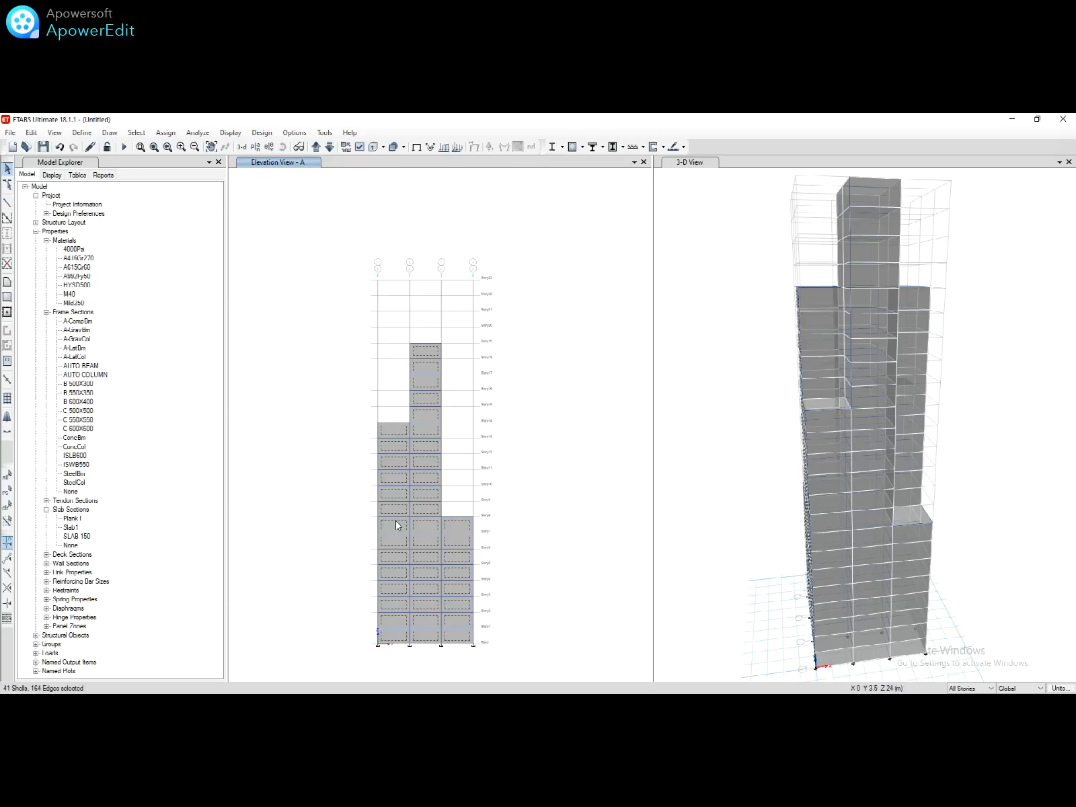
Step: Assign a windward W L wind pressure coefficient Cp of 0.8 to the selected cladding shells
left_click(166, 133)
mouse_move(275, 267)
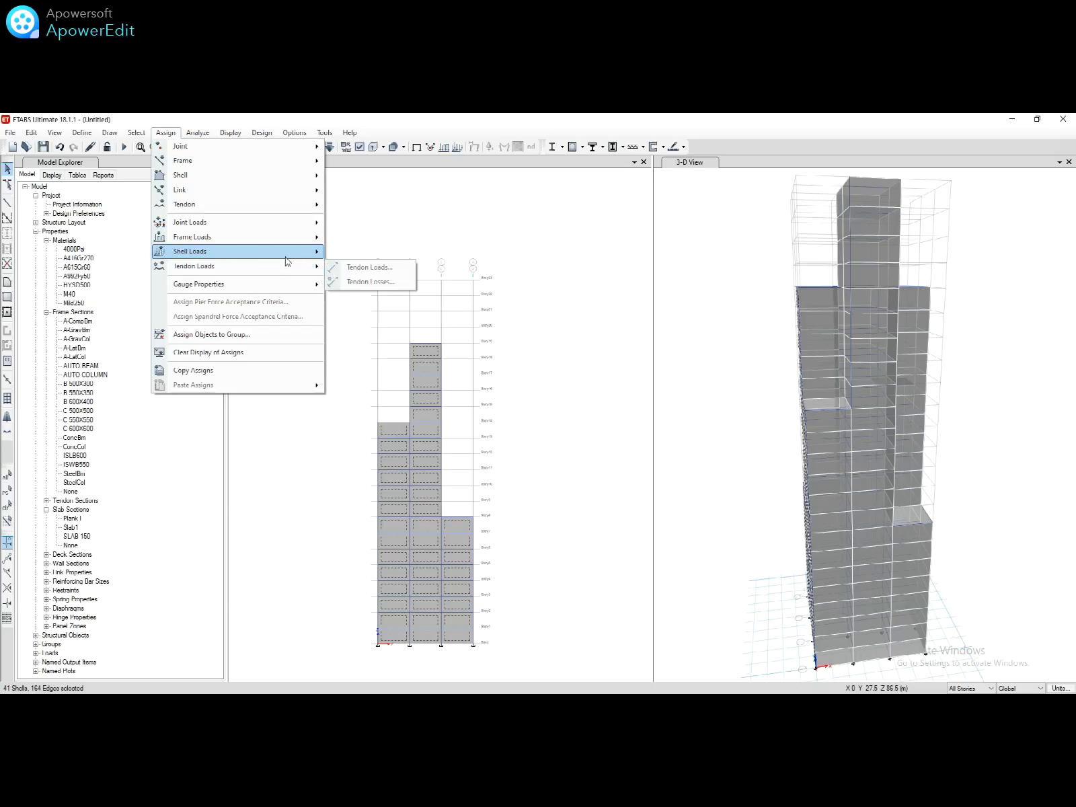
left_click(371, 314)
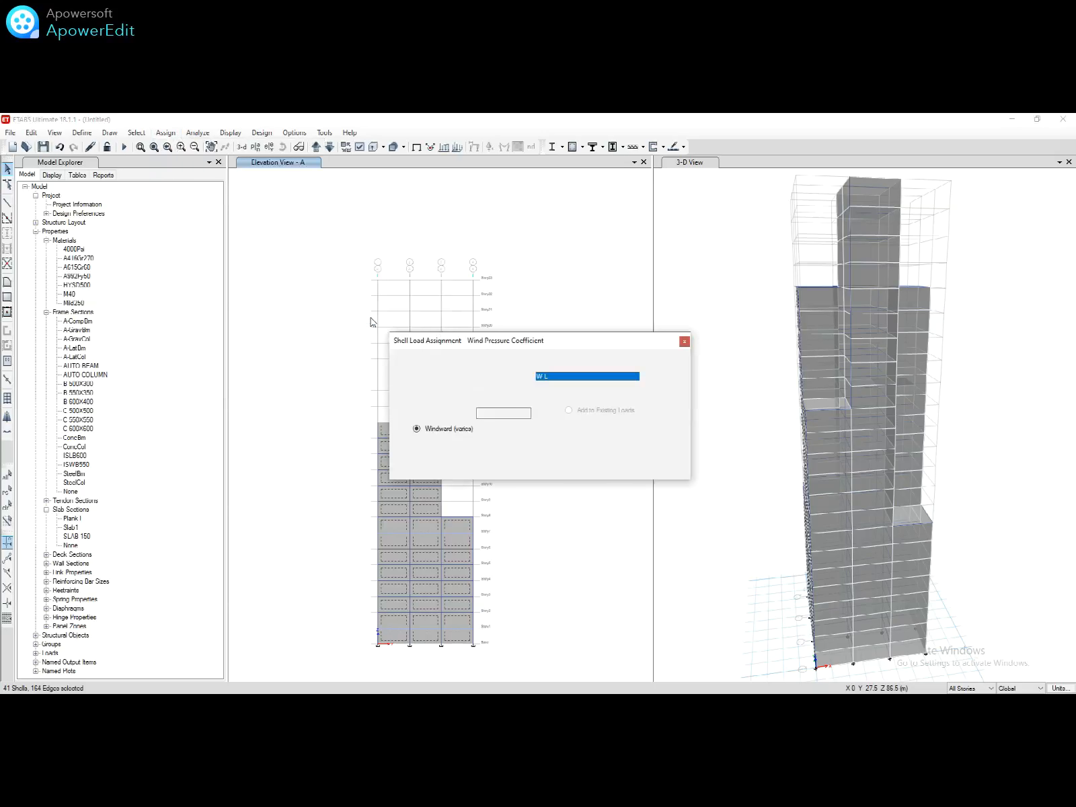
double_click(511, 412)
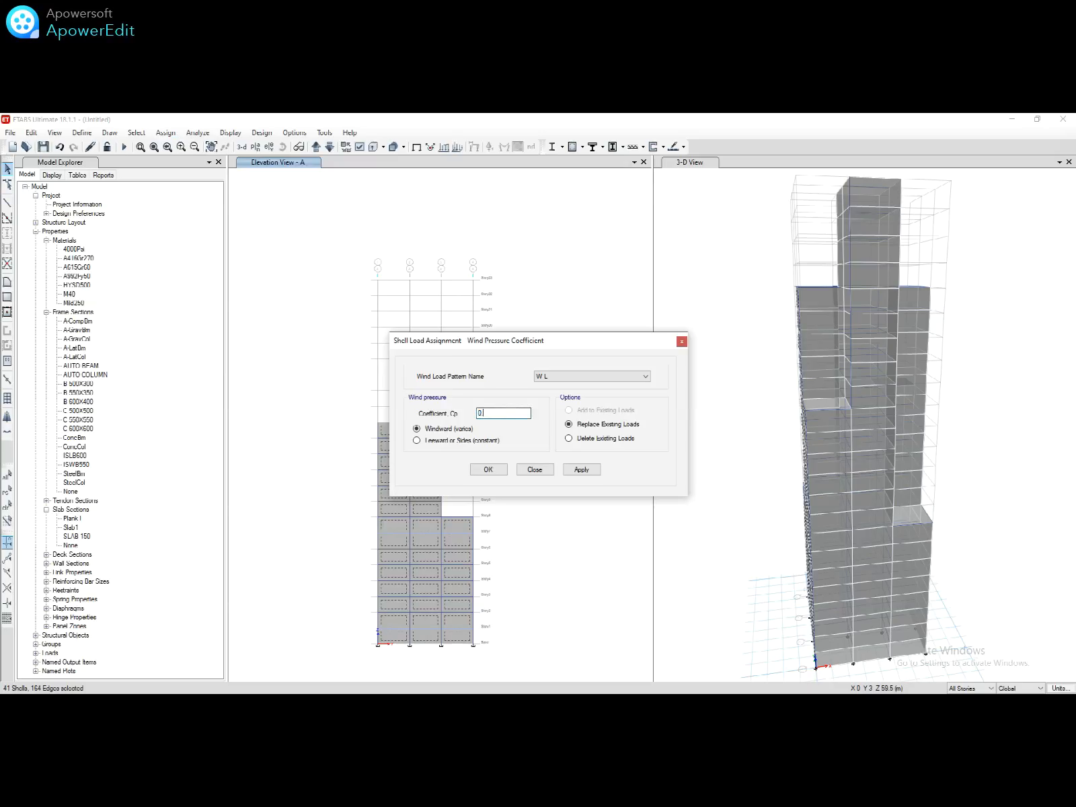
left_click(582, 470)
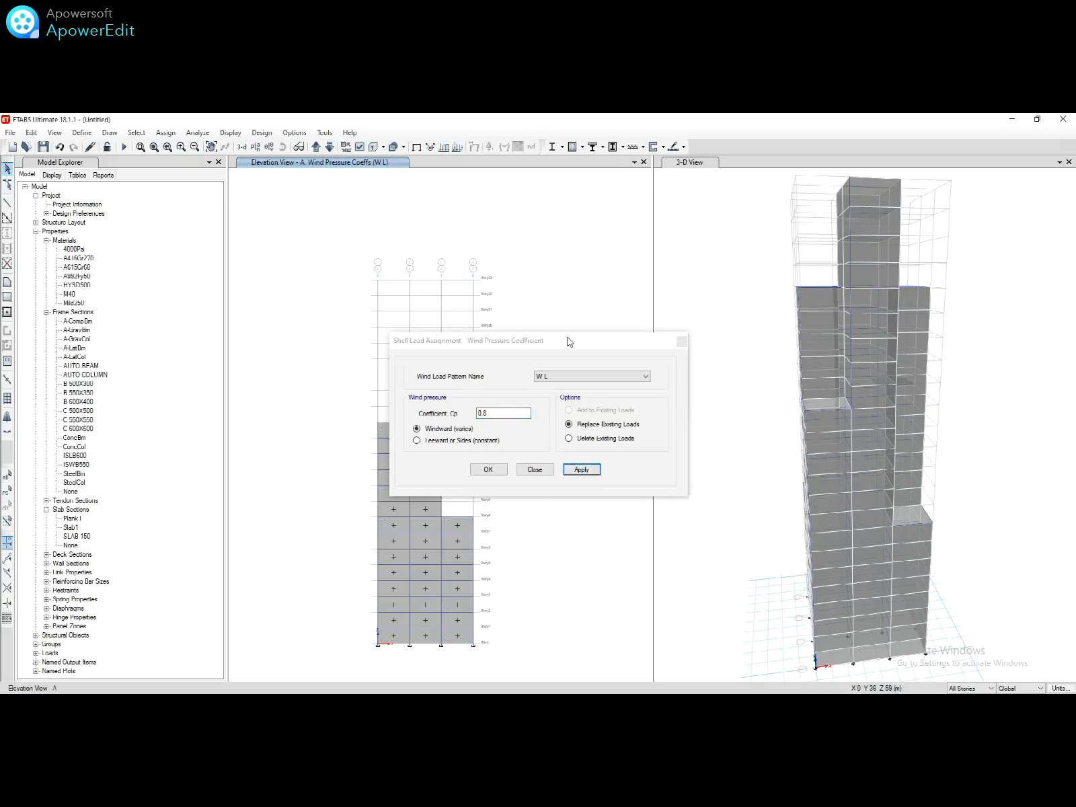
left_click_drag(568, 343, 213, 338)
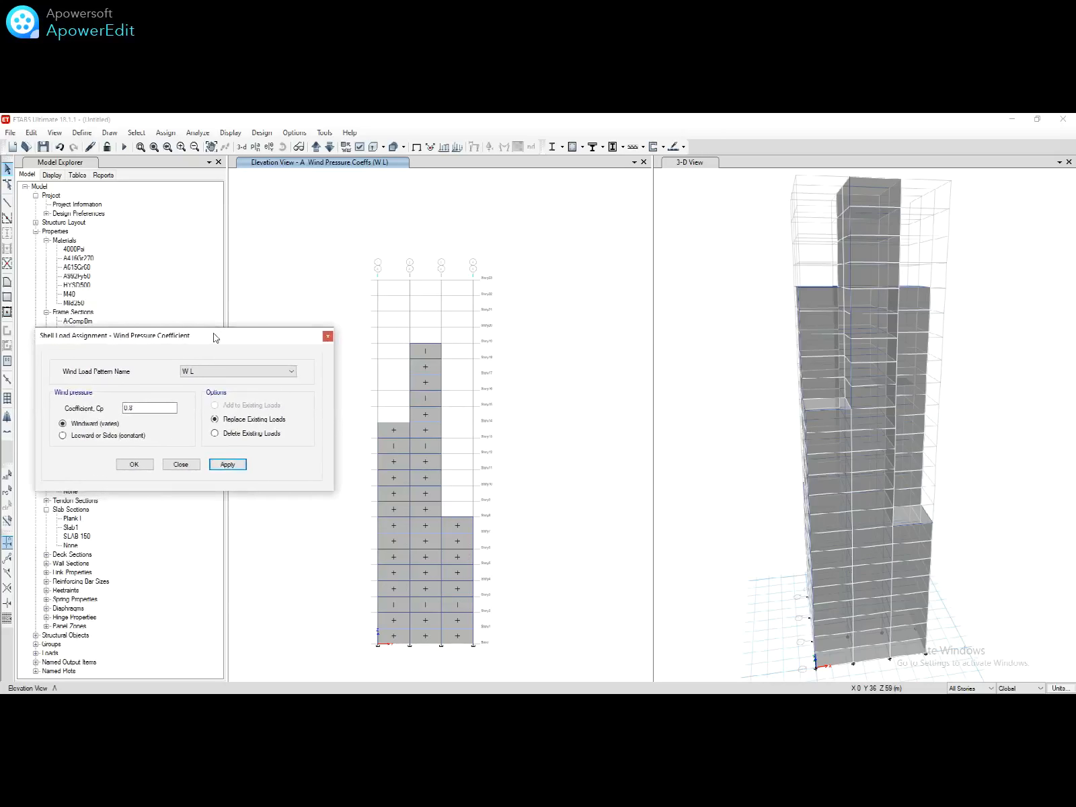
left_click(269, 148)
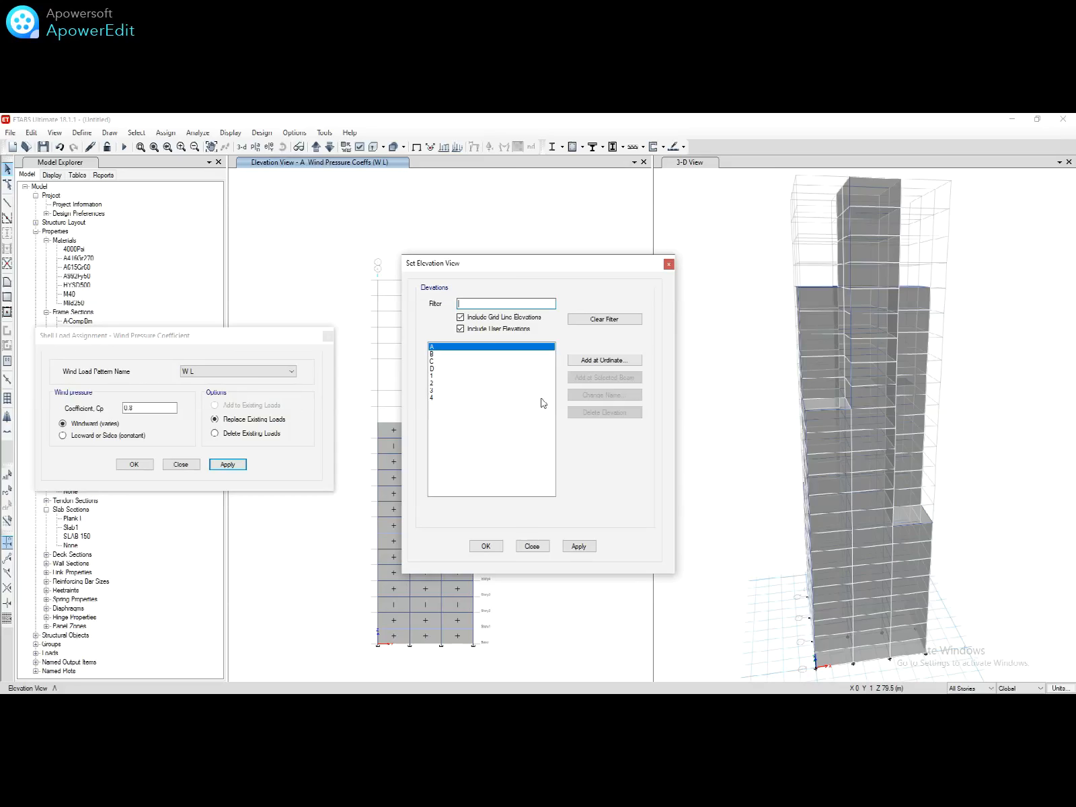
Step: Show elevation B, select its three exposed shell columns and apply the 0.8 windward coefficient
left_click(468, 355)
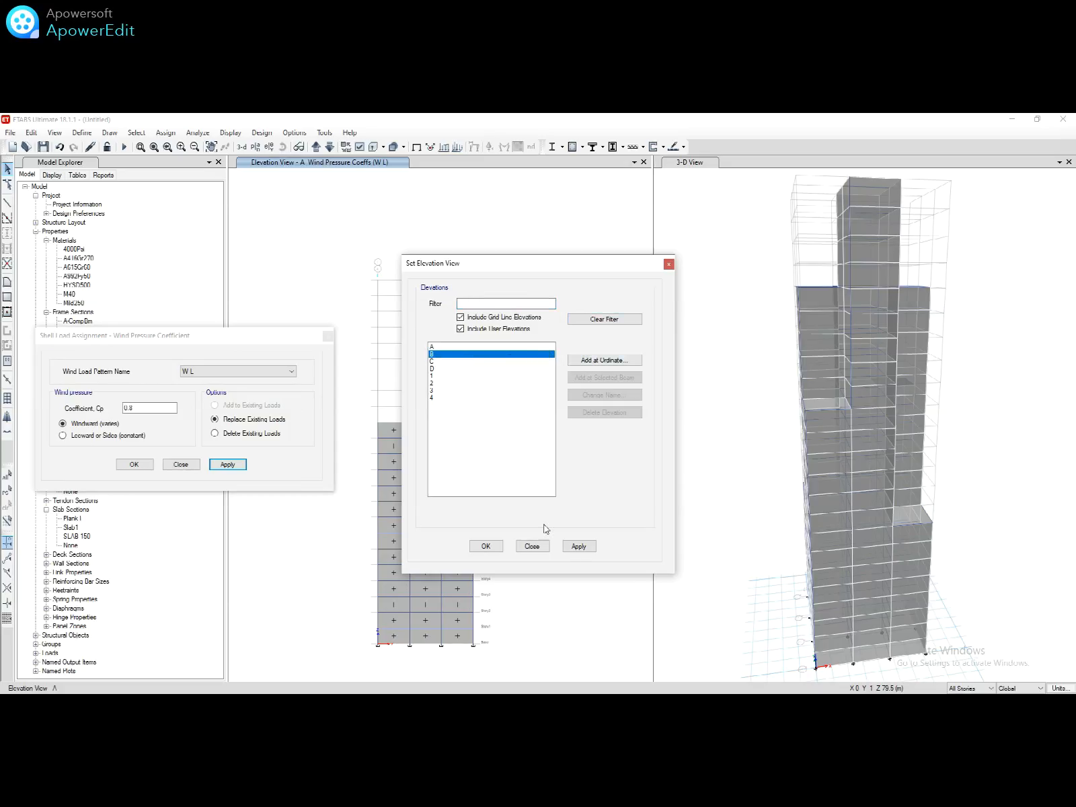
left_click(486, 546)
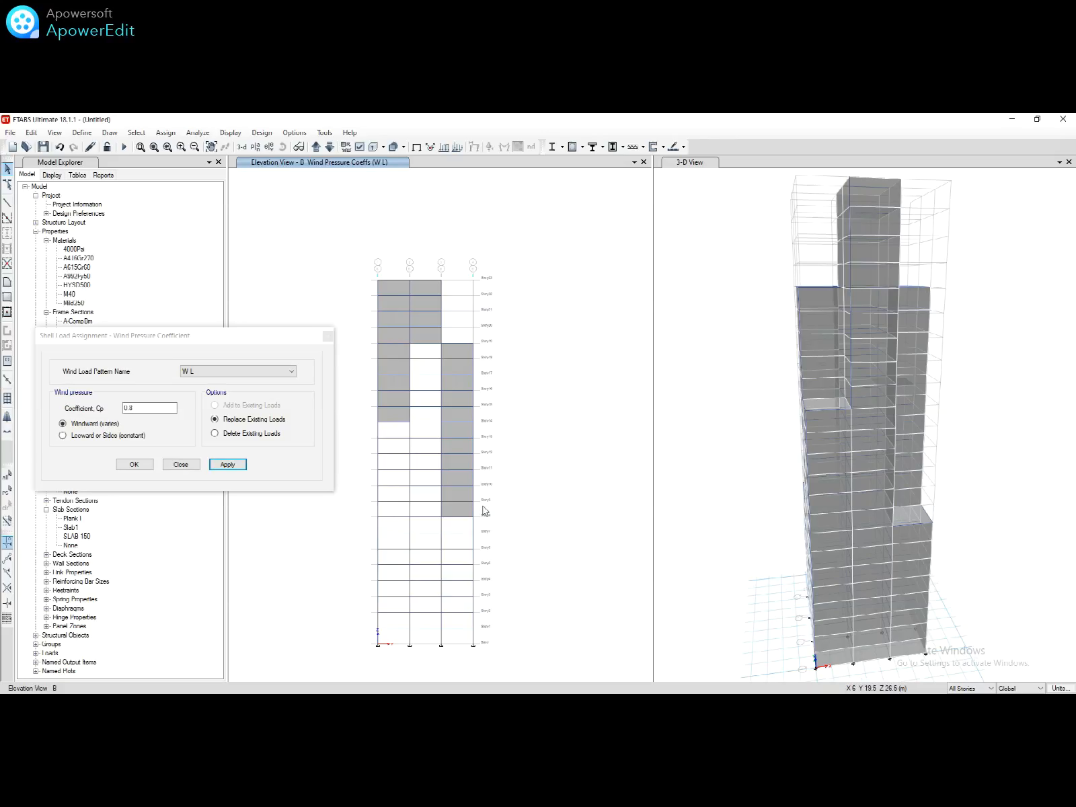
left_click(464, 506)
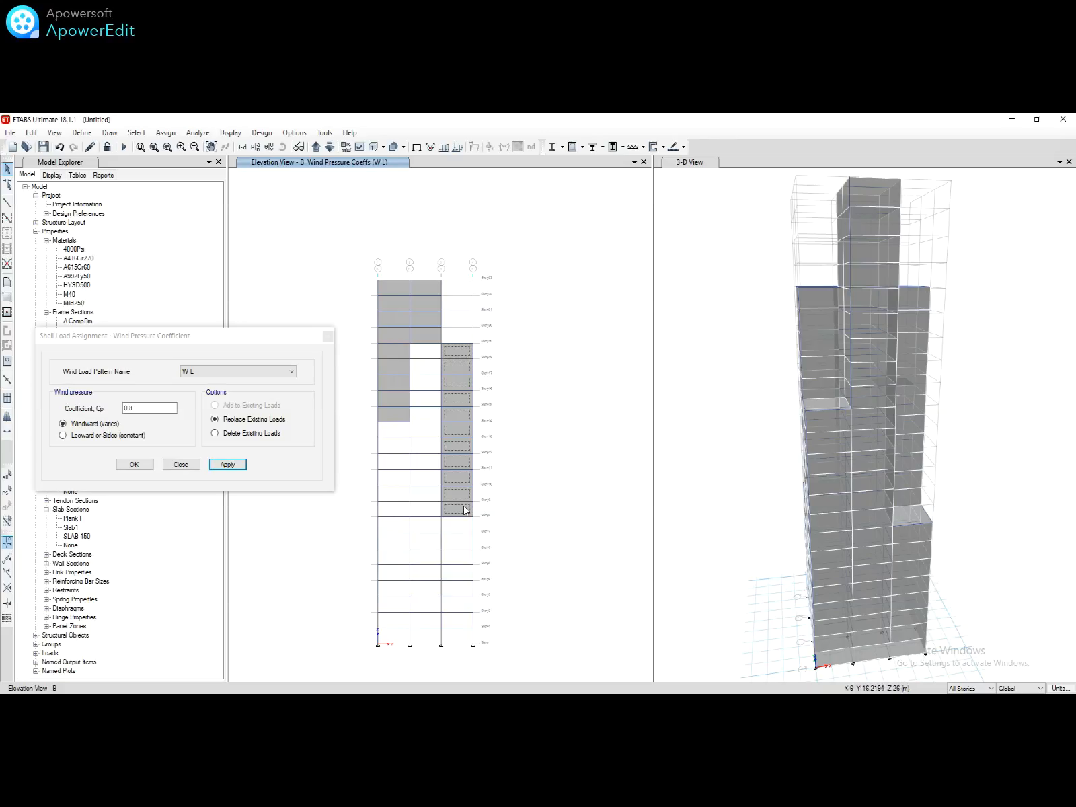
left_click(421, 342)
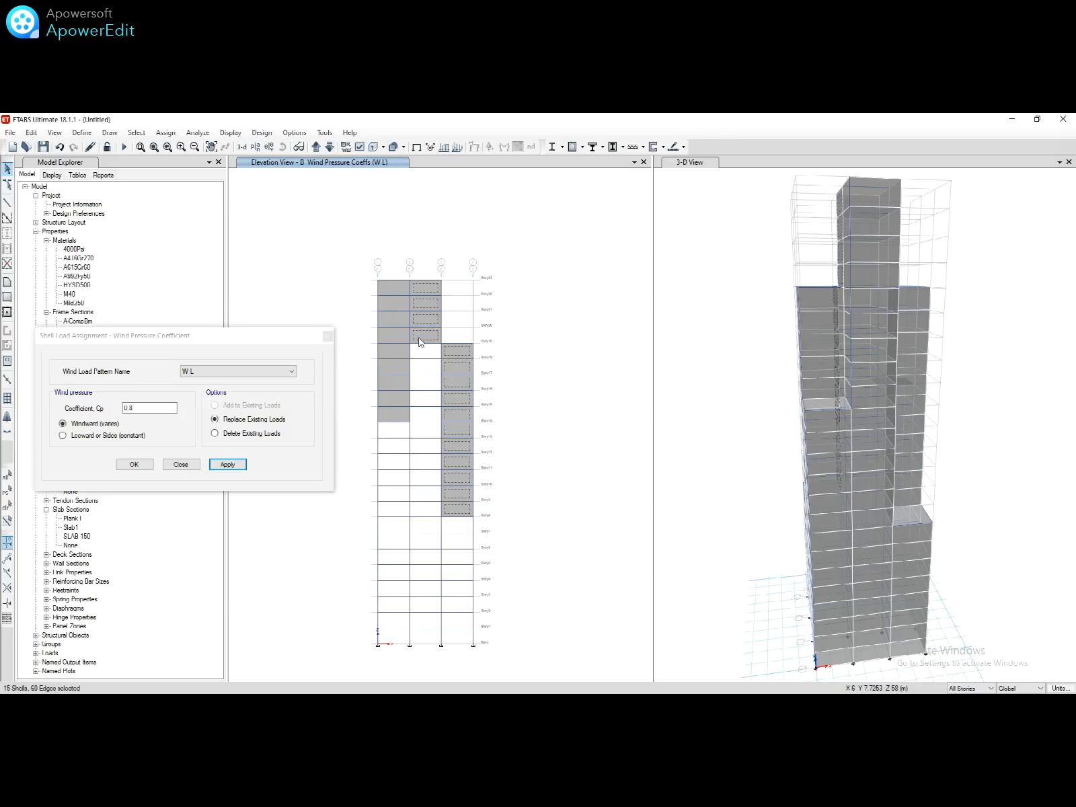
left_click(395, 382)
left_click(227, 464)
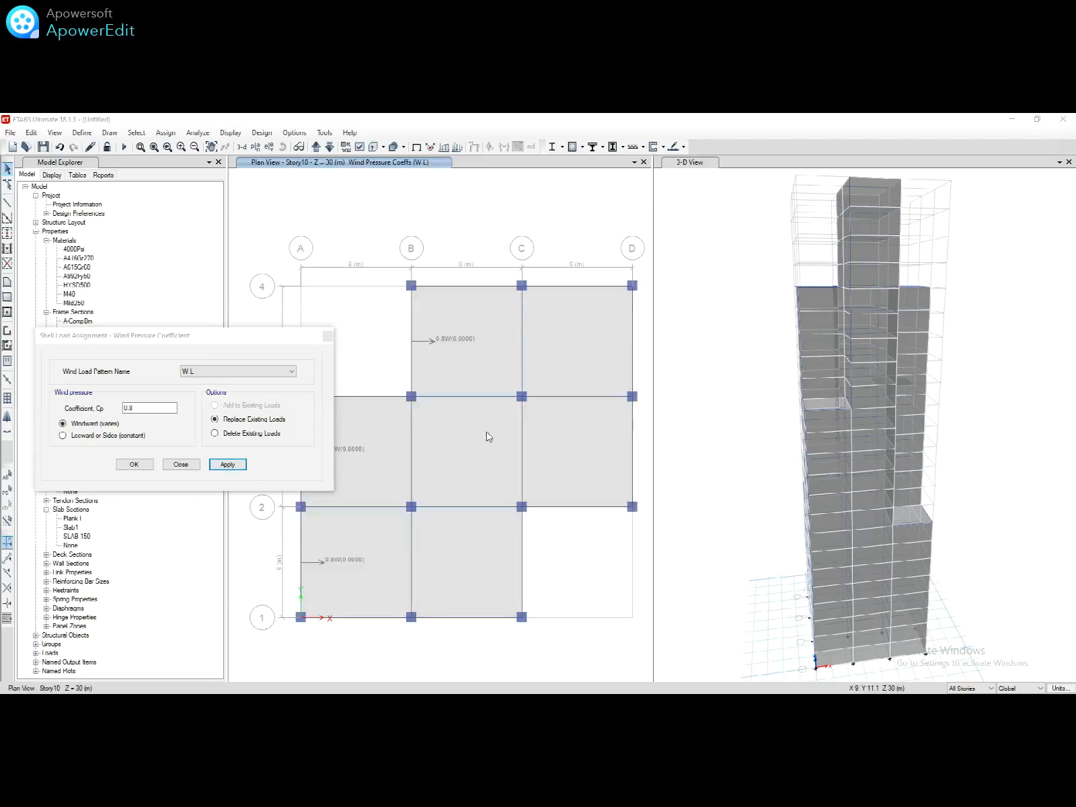
Step: Show elevation D, select its wall shells in all three columns, and bring up the IS 875 PDF
left_click(268, 148)
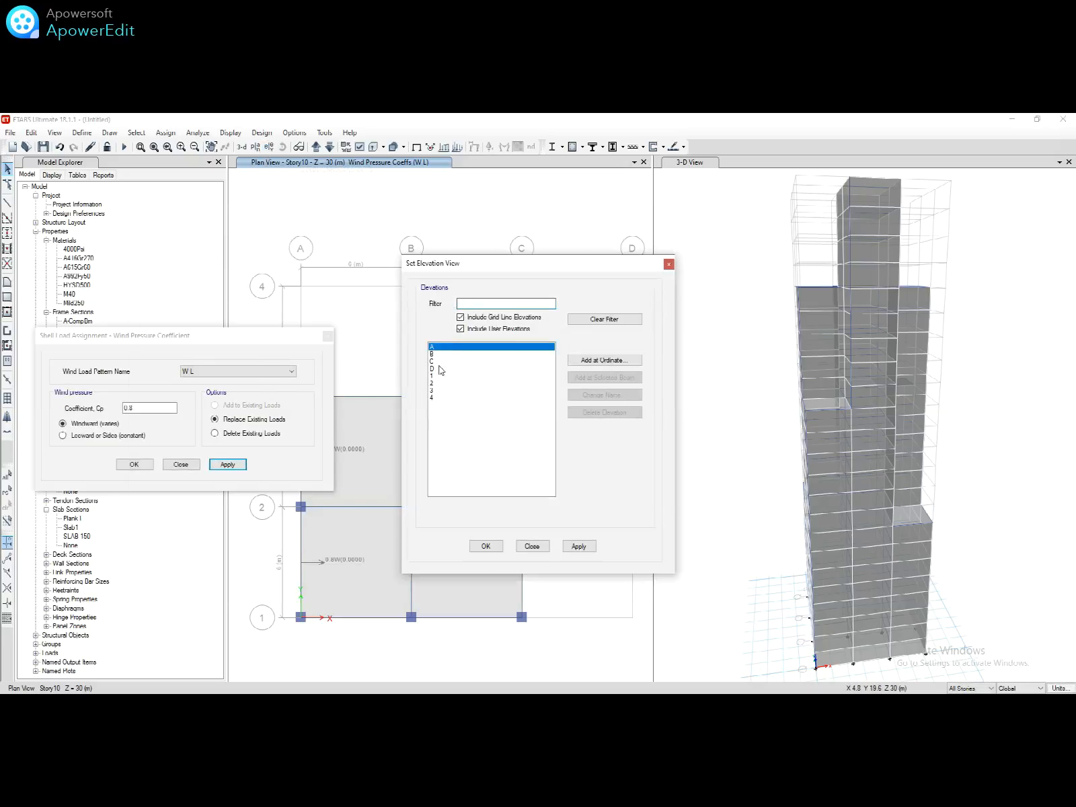
left_click(438, 369)
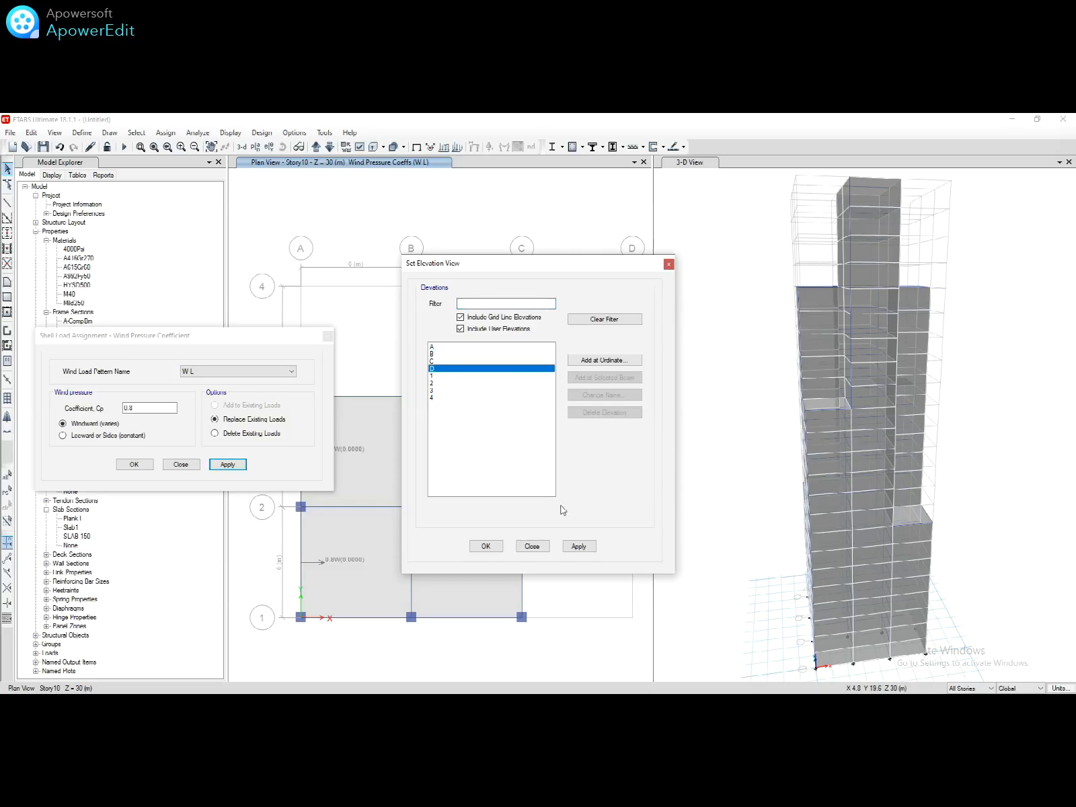
left_click(488, 546)
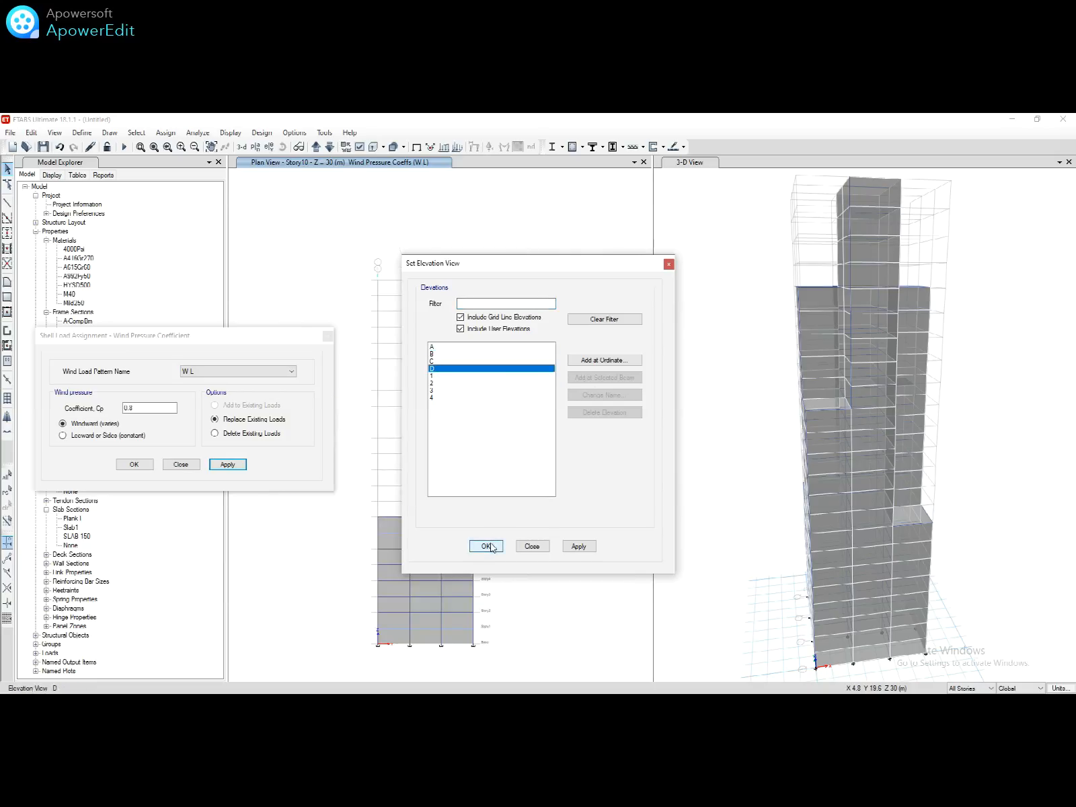
left_click(434, 592)
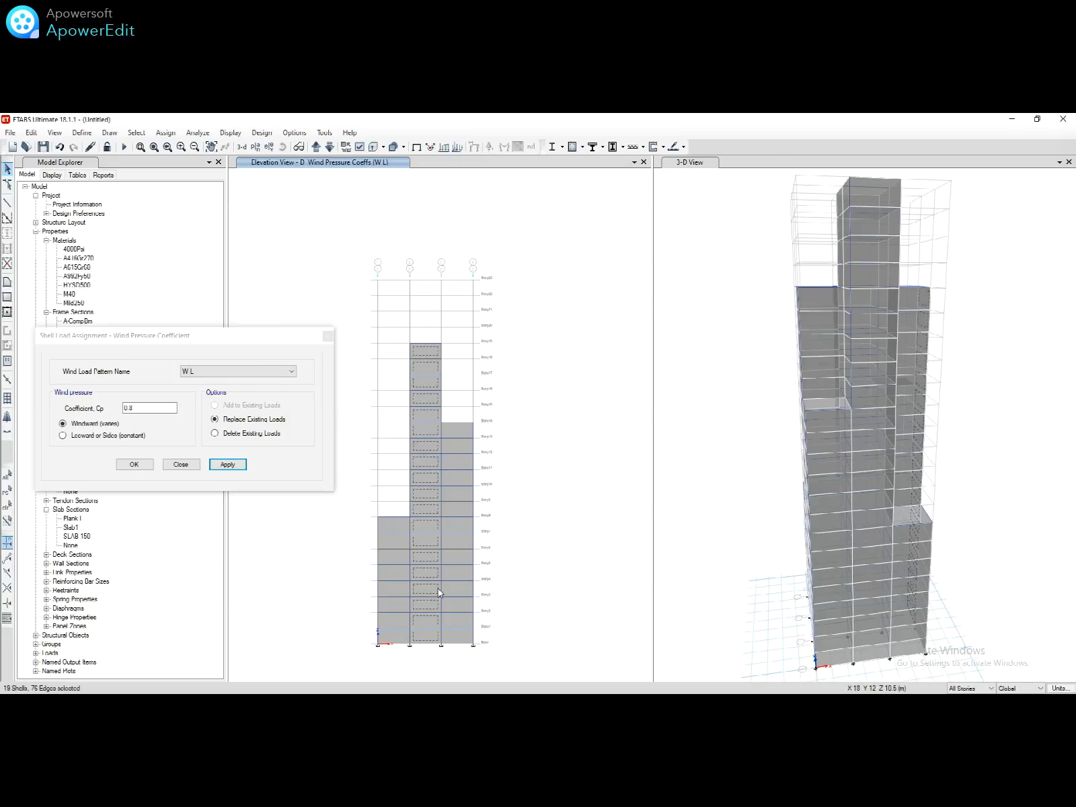
left_click(450, 591)
left_click(401, 591)
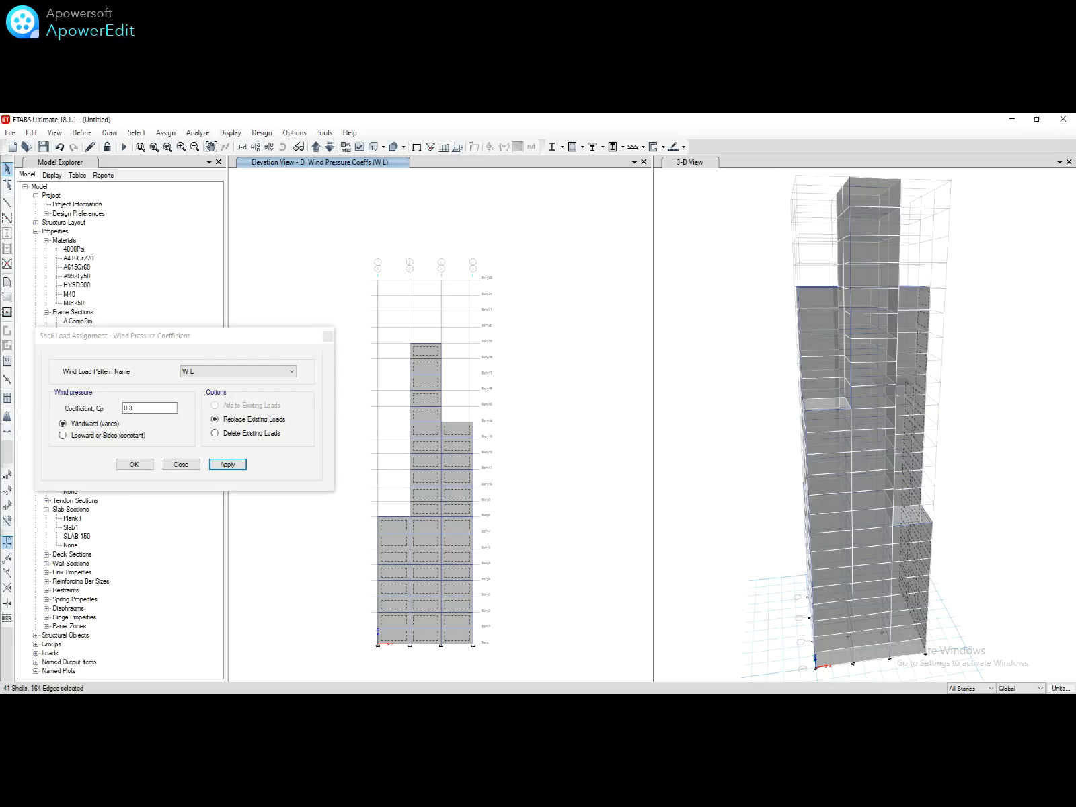
key("alt+Tab")
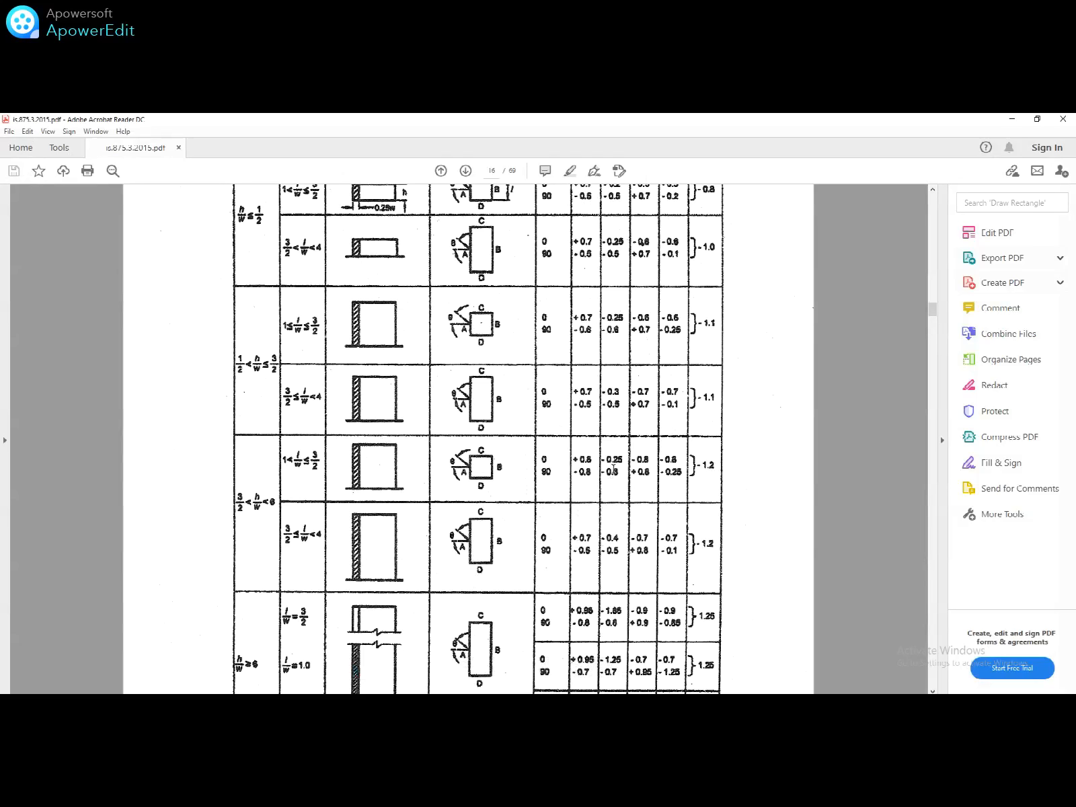
Step: Find -0.25 in the IS 875 coefficient table and enter it as the Cp, replacing 0.8
left_click_drag(612, 459, 625, 466)
left_click(619, 476)
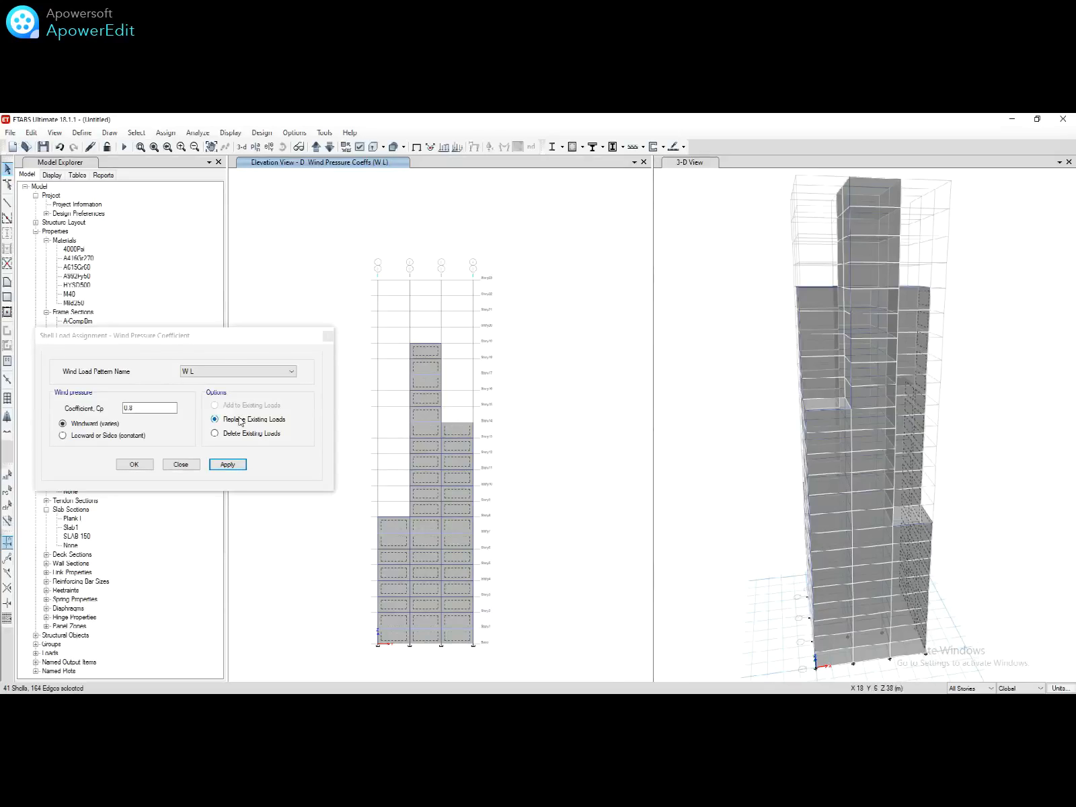
left_click(158, 409)
double_click(158, 409)
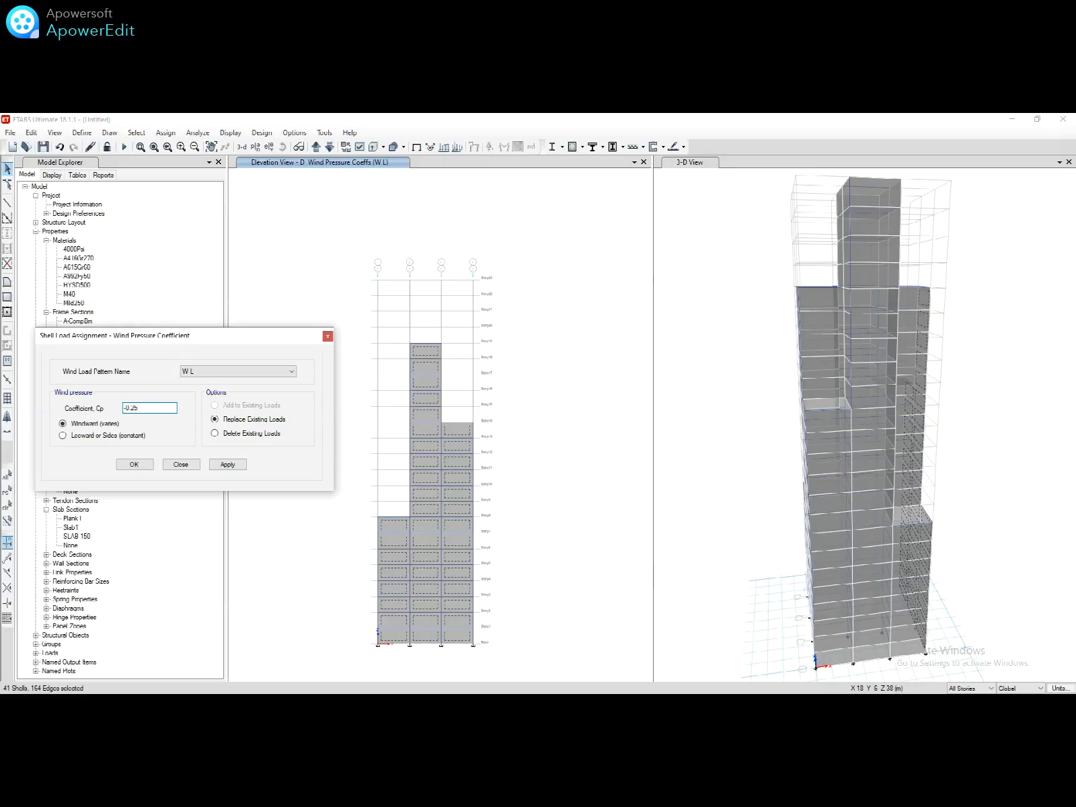
Step: Apply Cp -0.25, then reselect elevation D's three wall columns and reapply it as Leeward or Sides (constant)
left_click(228, 466)
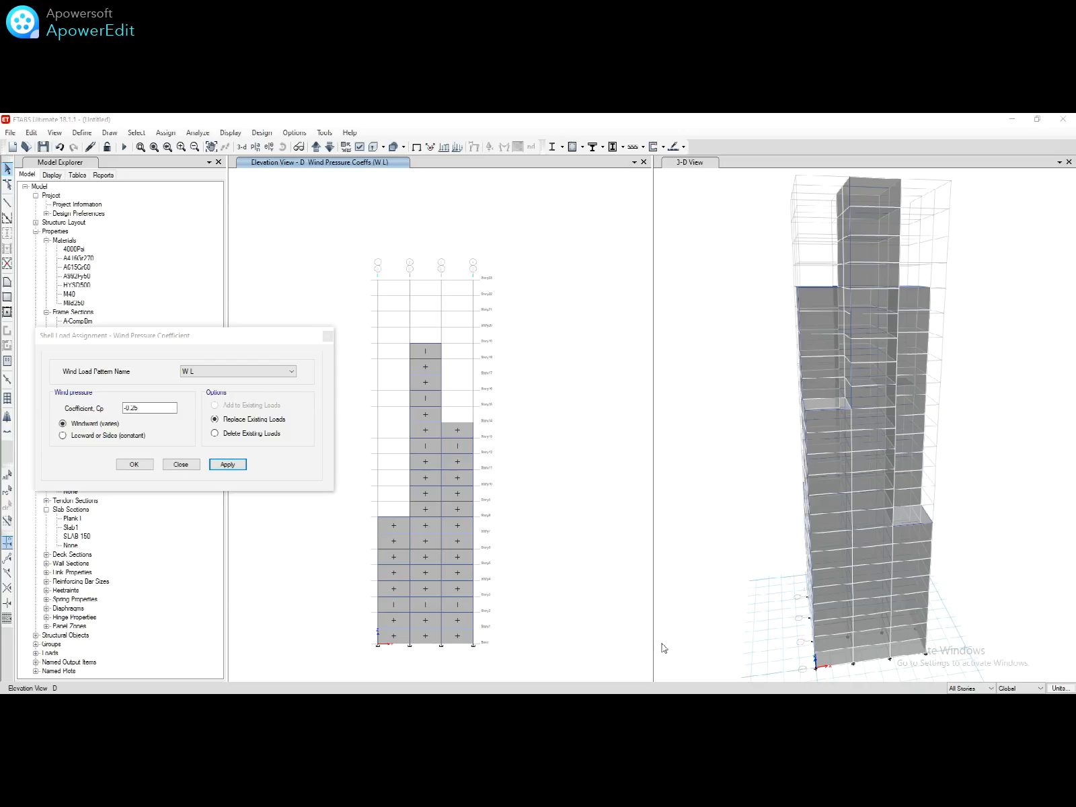
left_click(456, 633)
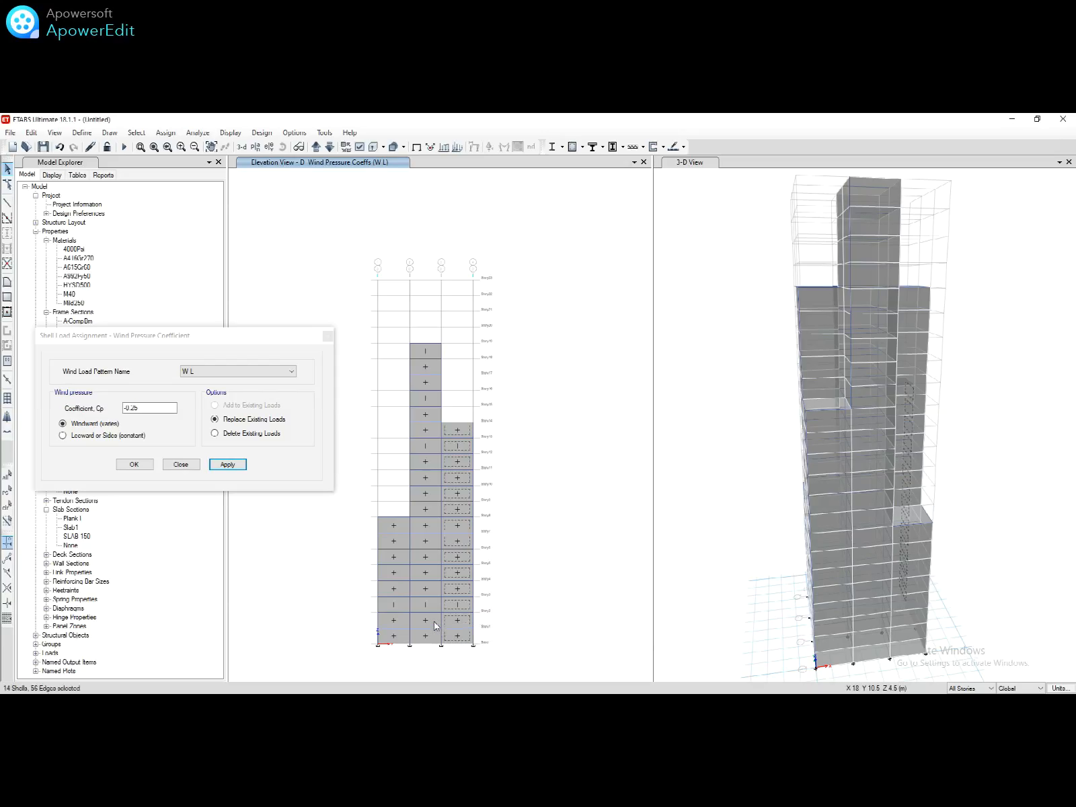
left_click(423, 626)
left_click(398, 625)
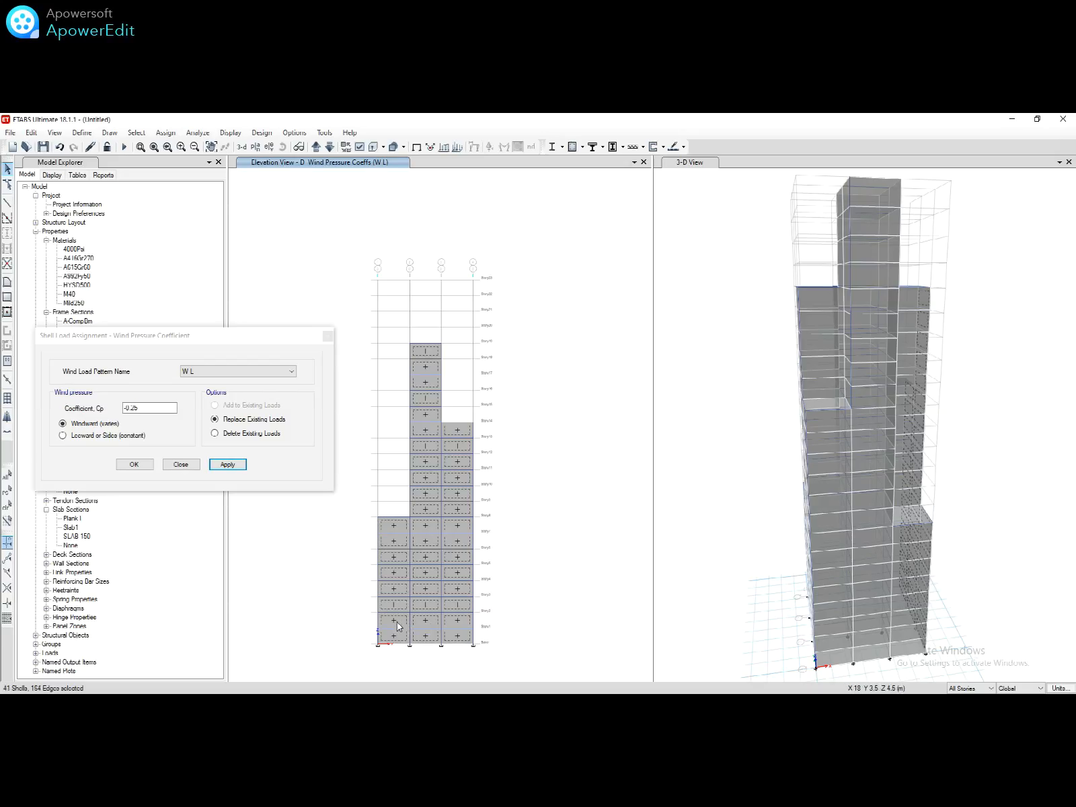
left_click(142, 436)
left_click(227, 464)
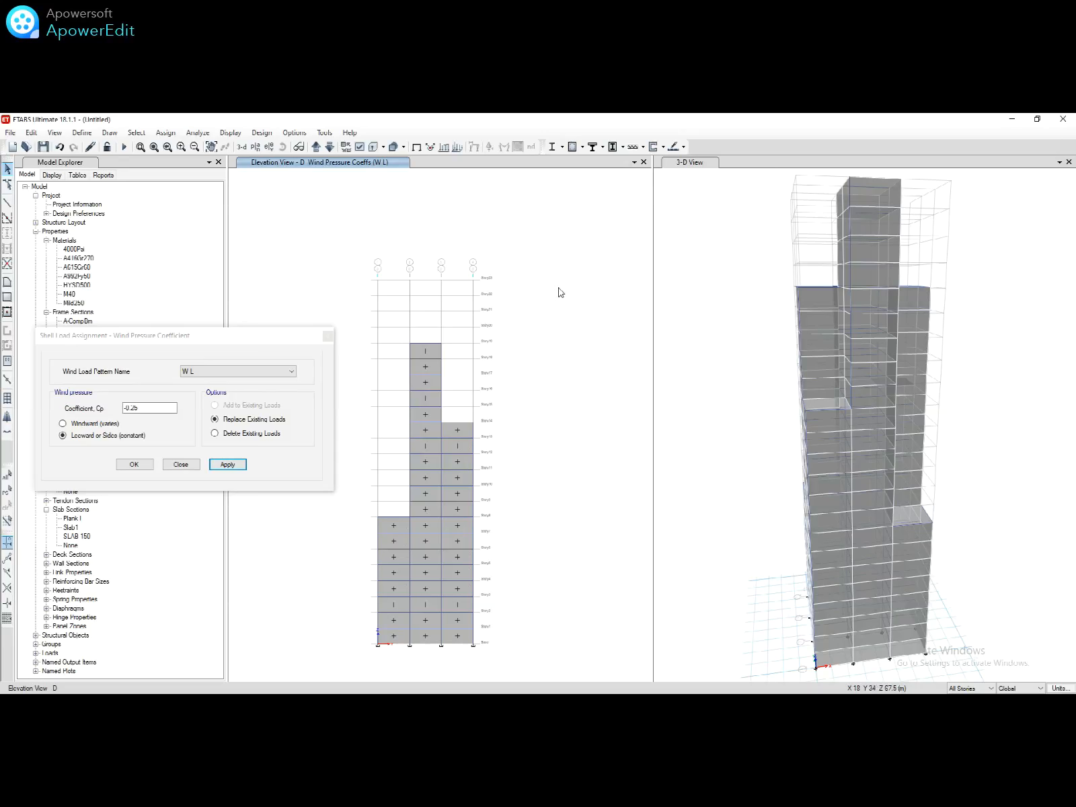
Step: Switch to elevation C, select its right, middle and left wall columns, and apply the -0.25 leeward Cp
left_click(268, 147)
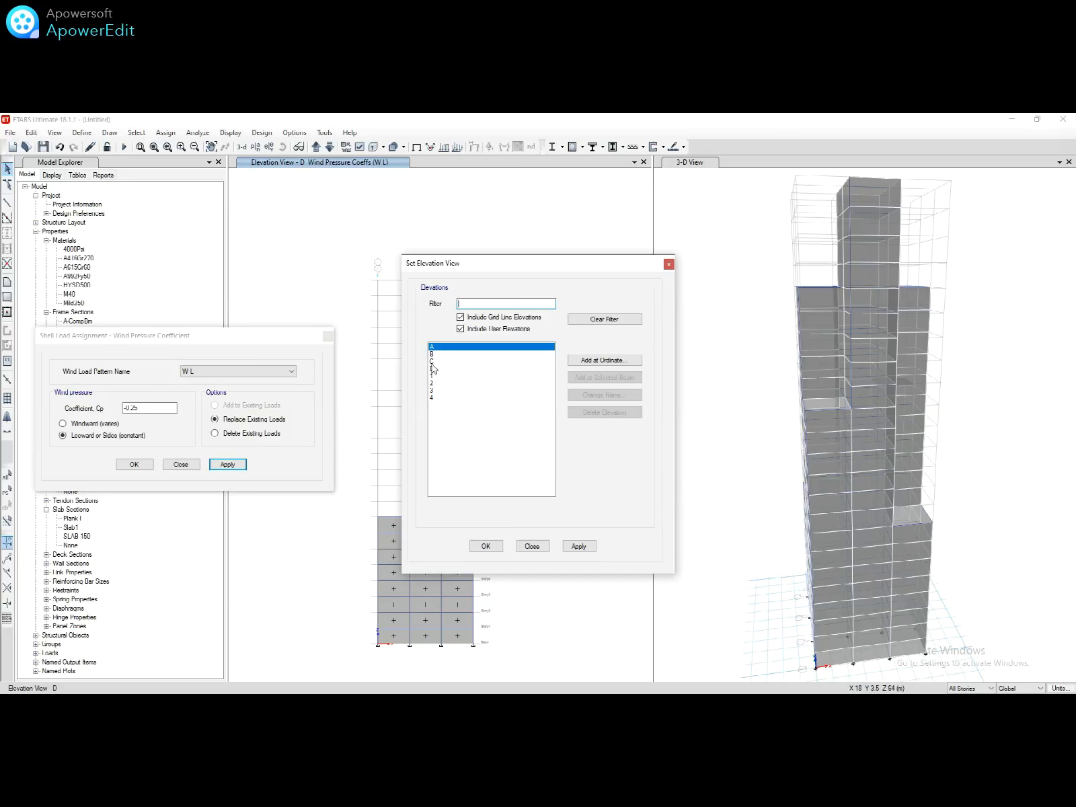
left_click(433, 362)
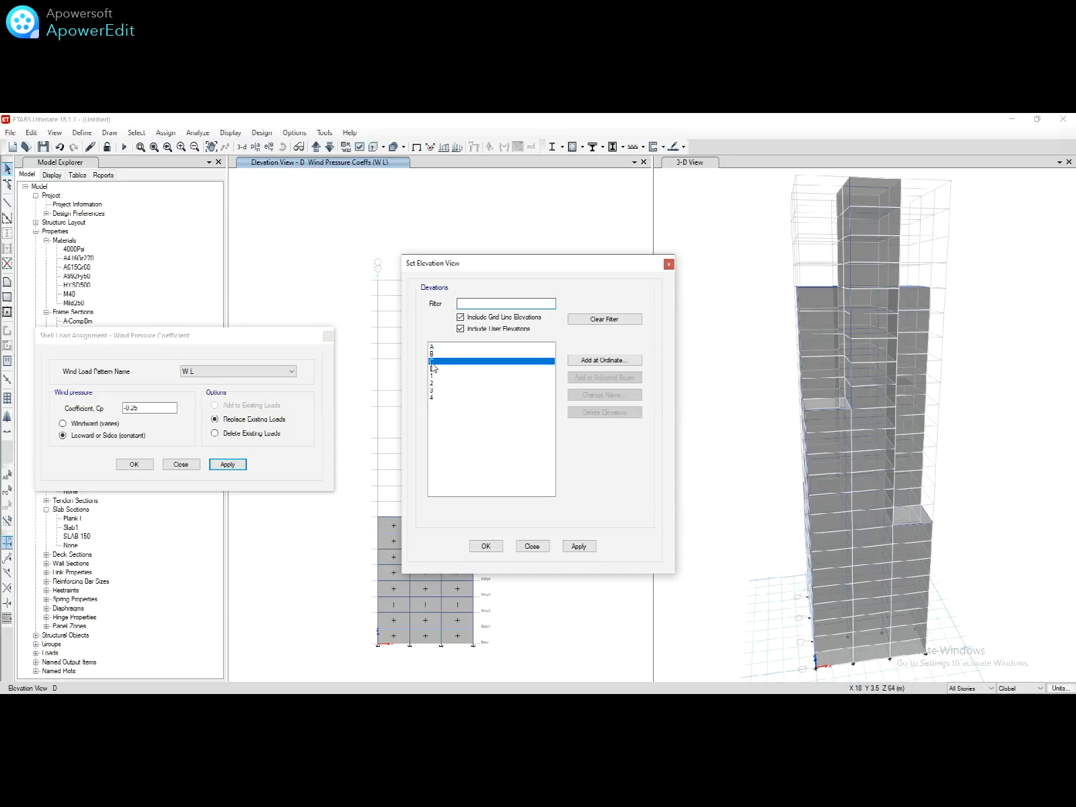
left_click(573, 546)
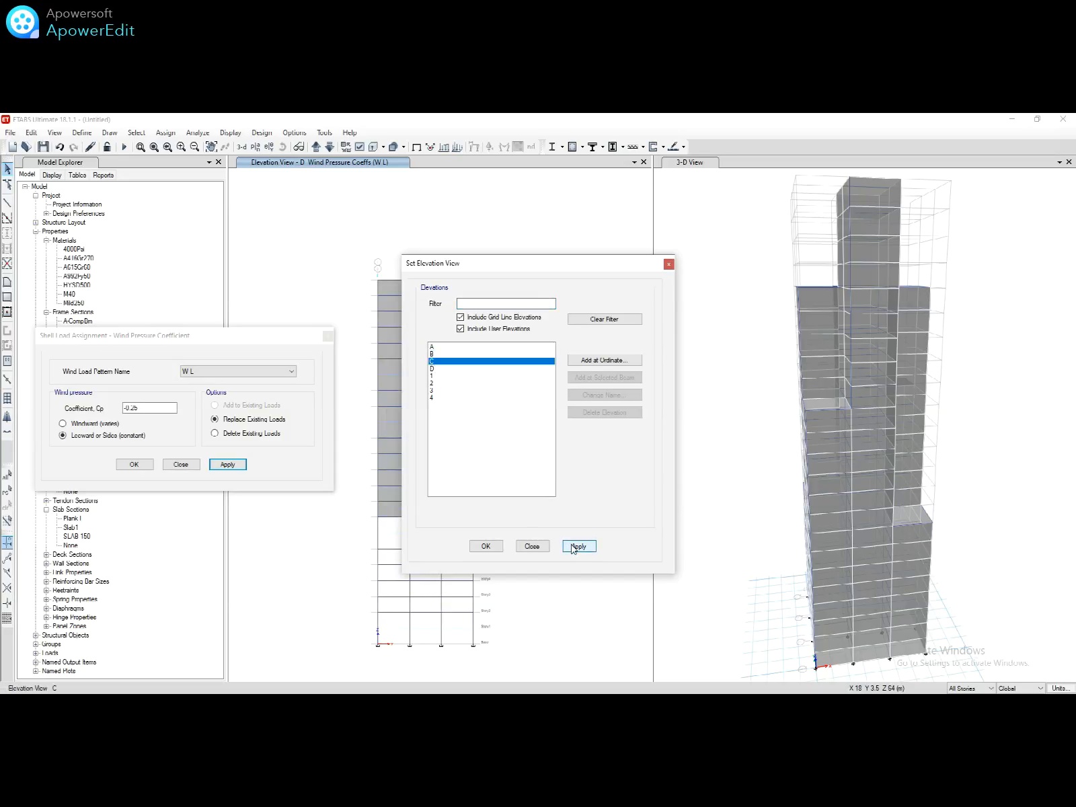
left_click(485, 546)
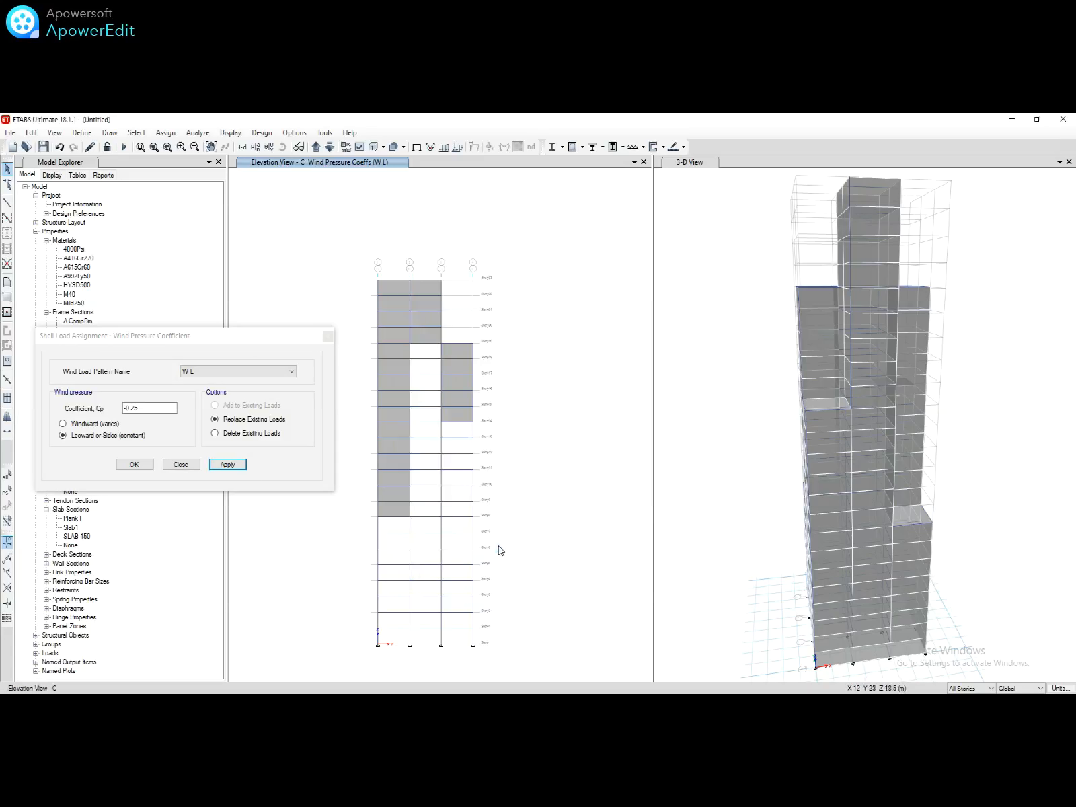
left_click(463, 400)
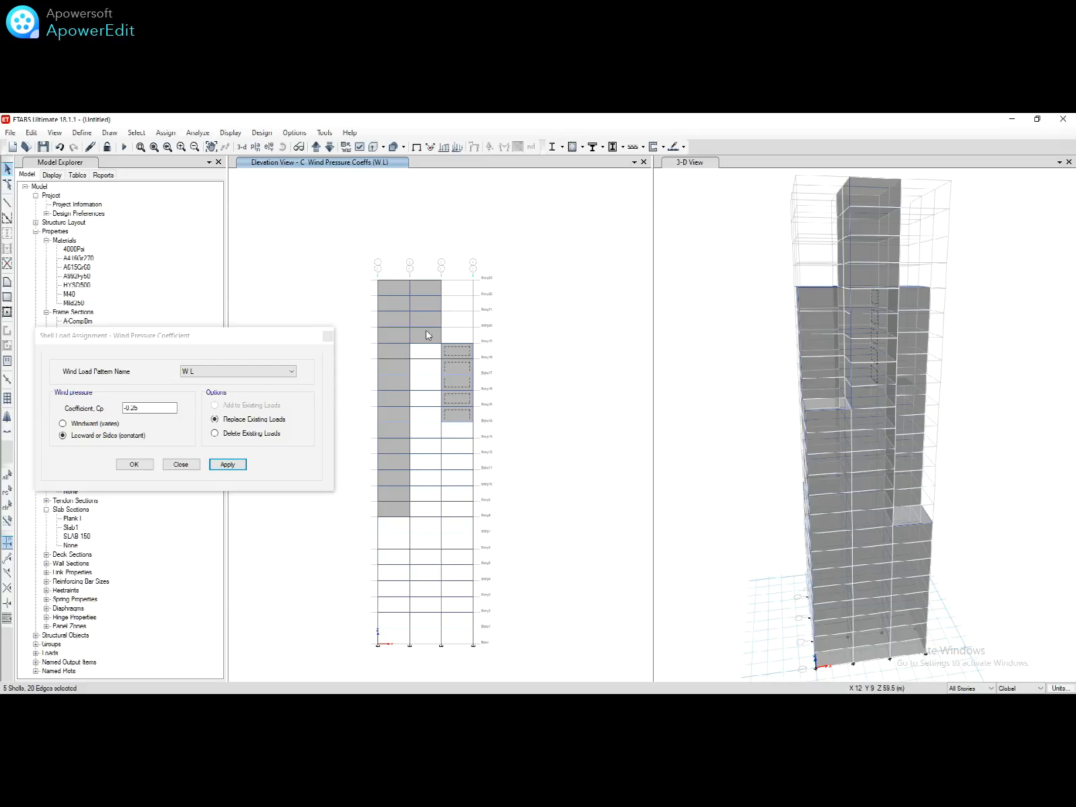
left_click(426, 331)
left_click(390, 335)
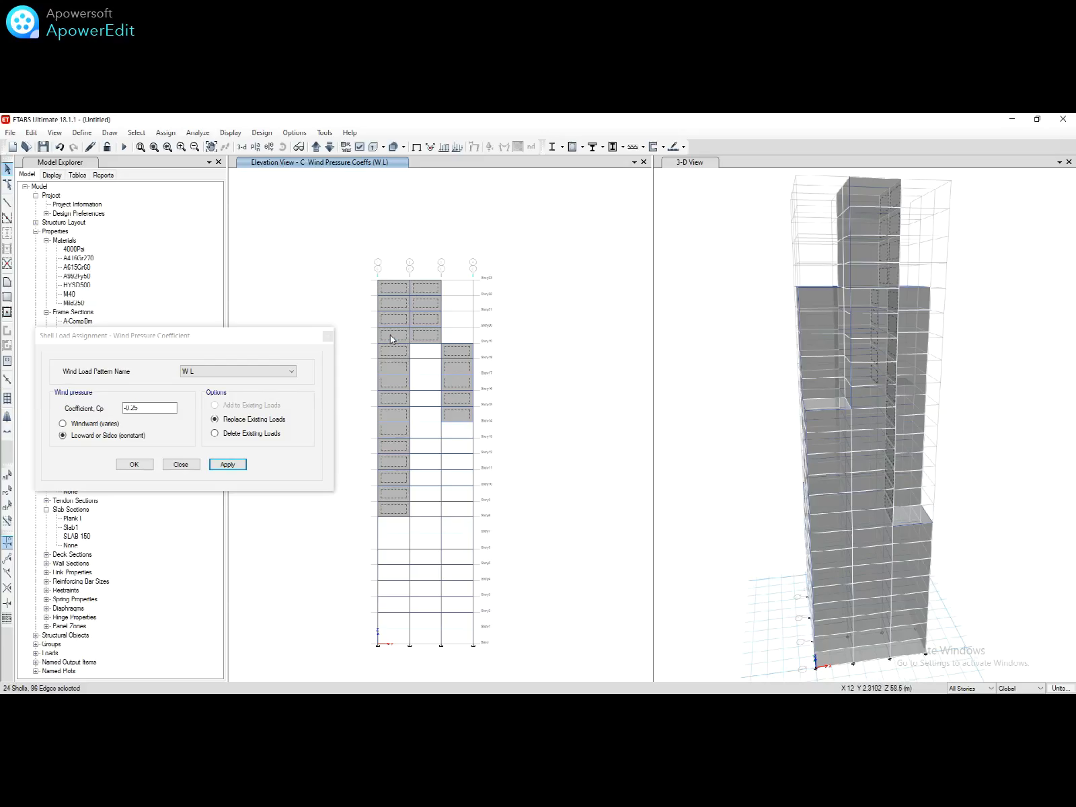
left_click(220, 464)
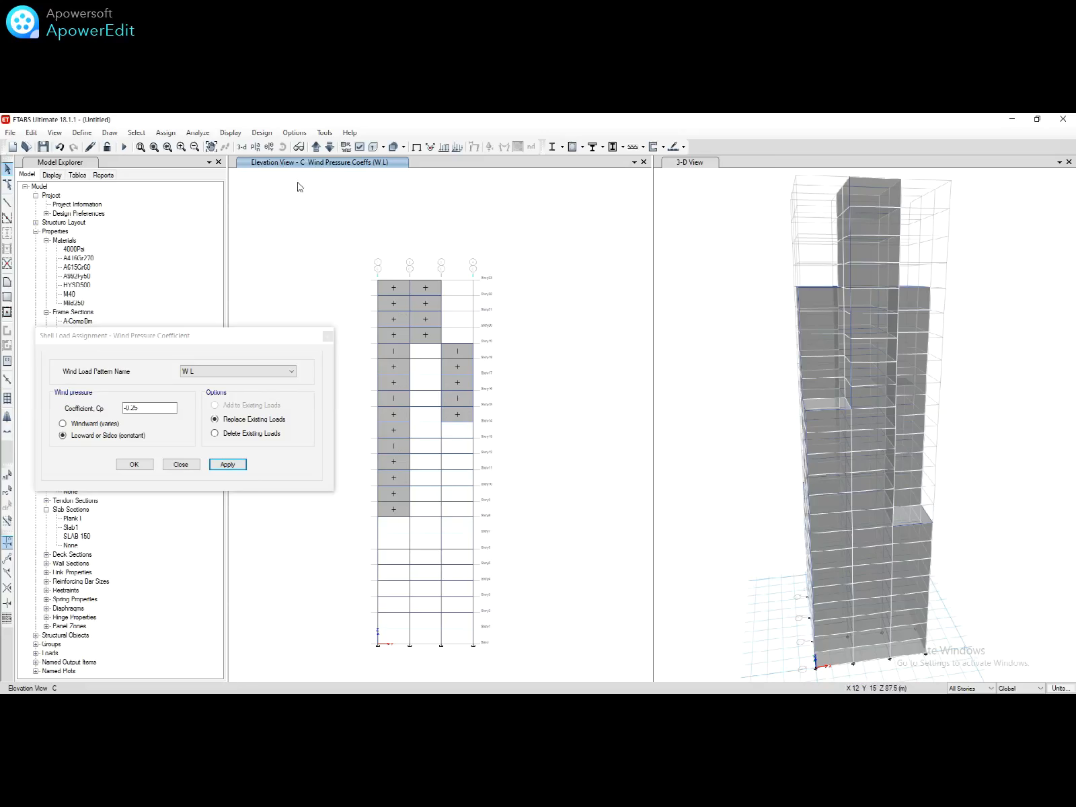
Step: Show the Story12 plan to check the 0.8 windward and -0.25 side coefficient labels
left_click(256, 147)
left_click(480, 452)
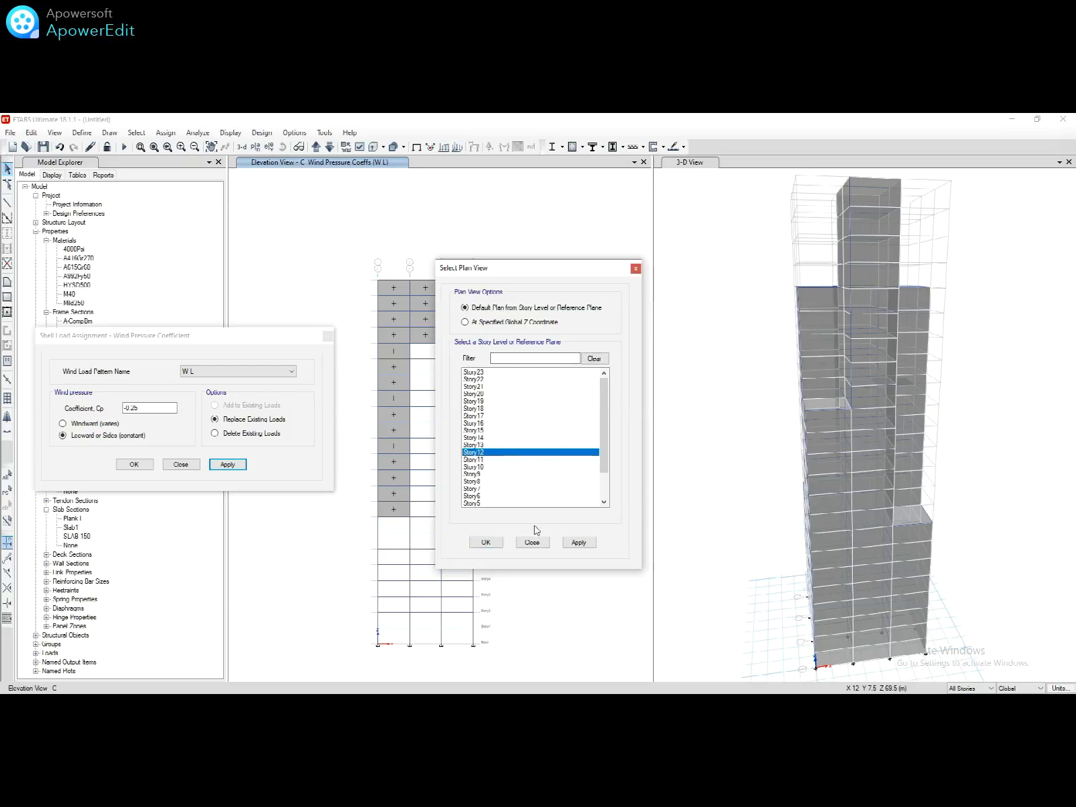
left_click(485, 542)
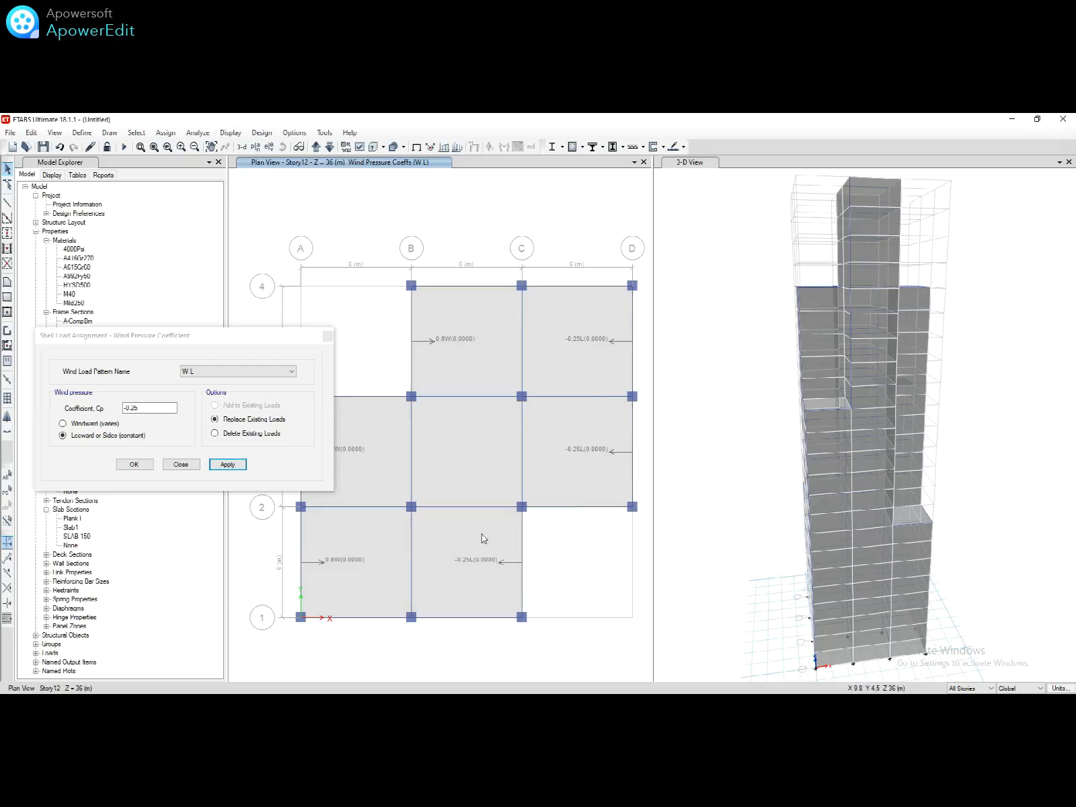
Step: Switch the display to elevation 1
left_click(269, 147)
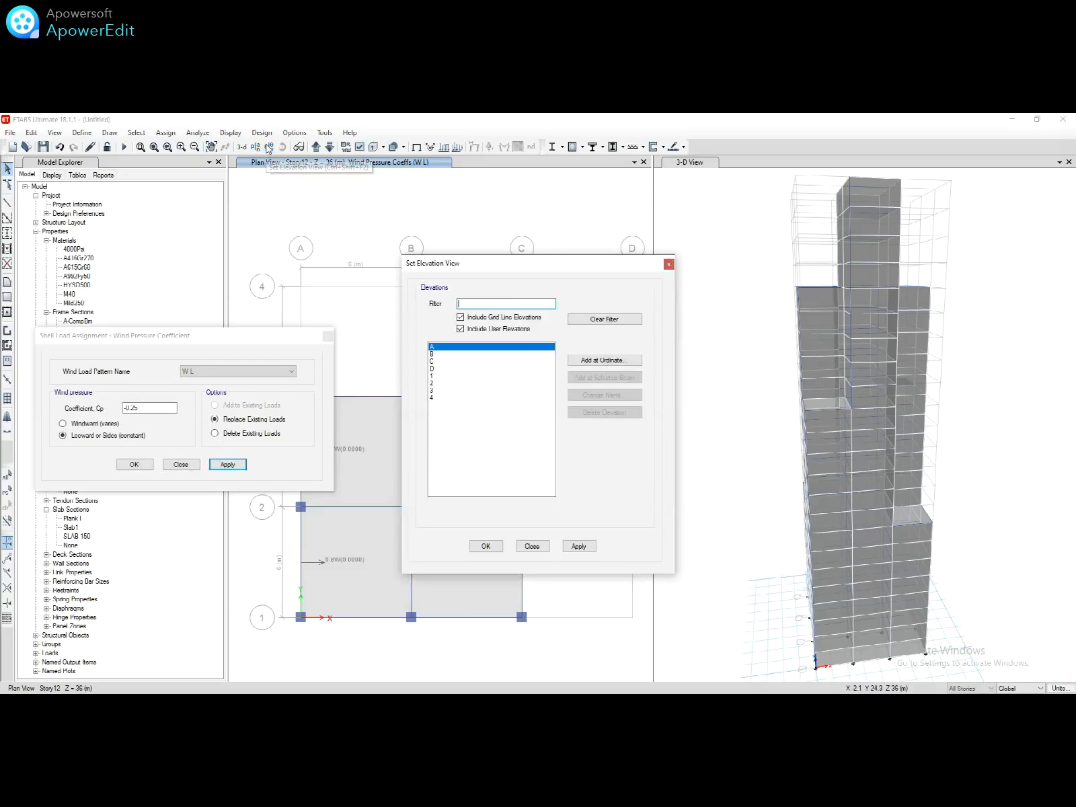
left_click(439, 376)
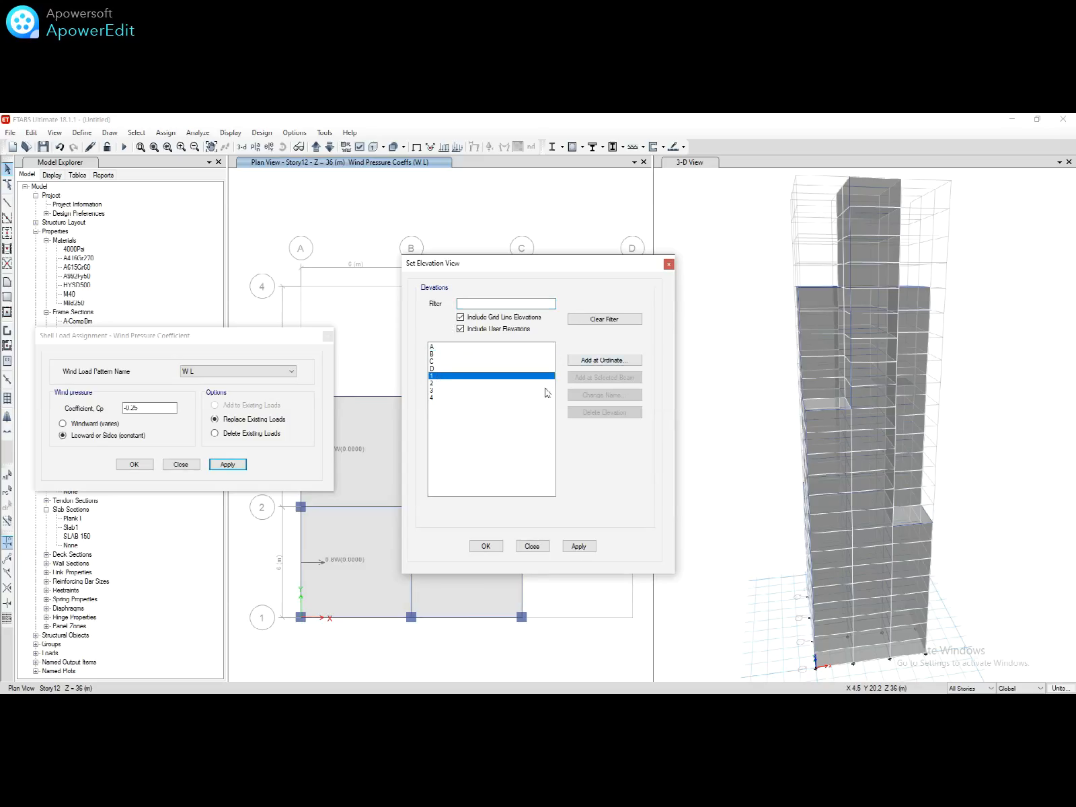
left_click(481, 548)
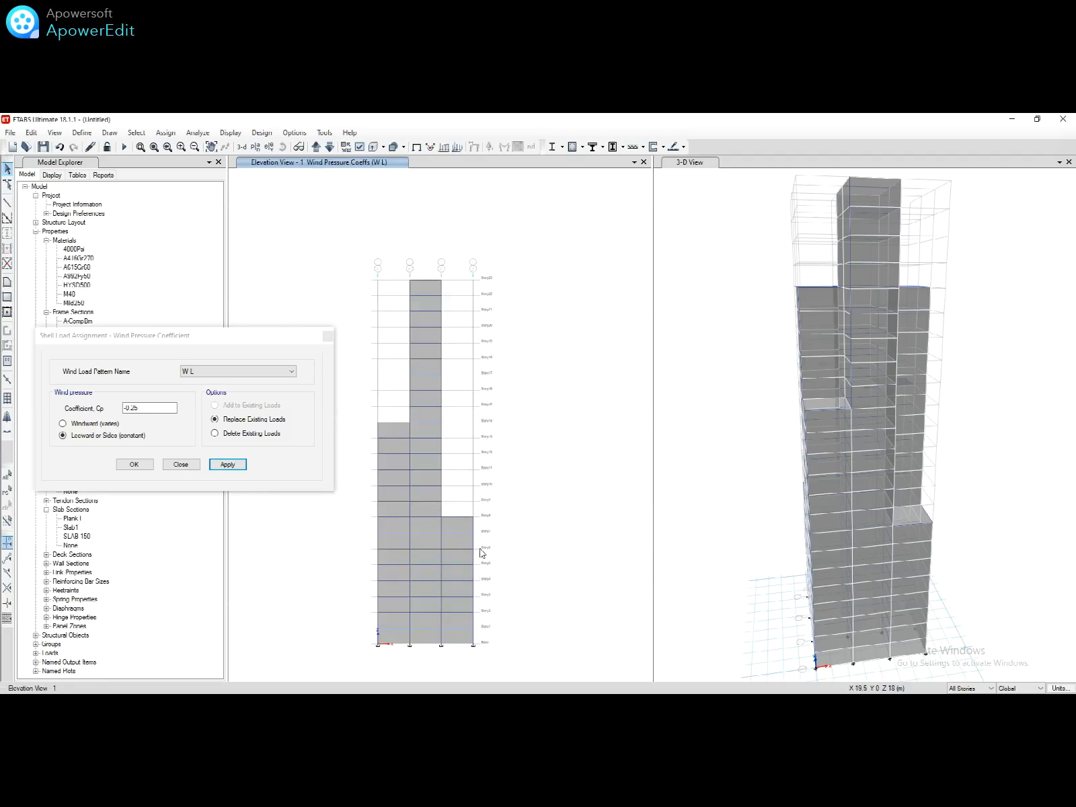
Step: Select elevation 1's wall shells in all three columns and check the IS 875 table for the -0.8 Cp
left_click(463, 533)
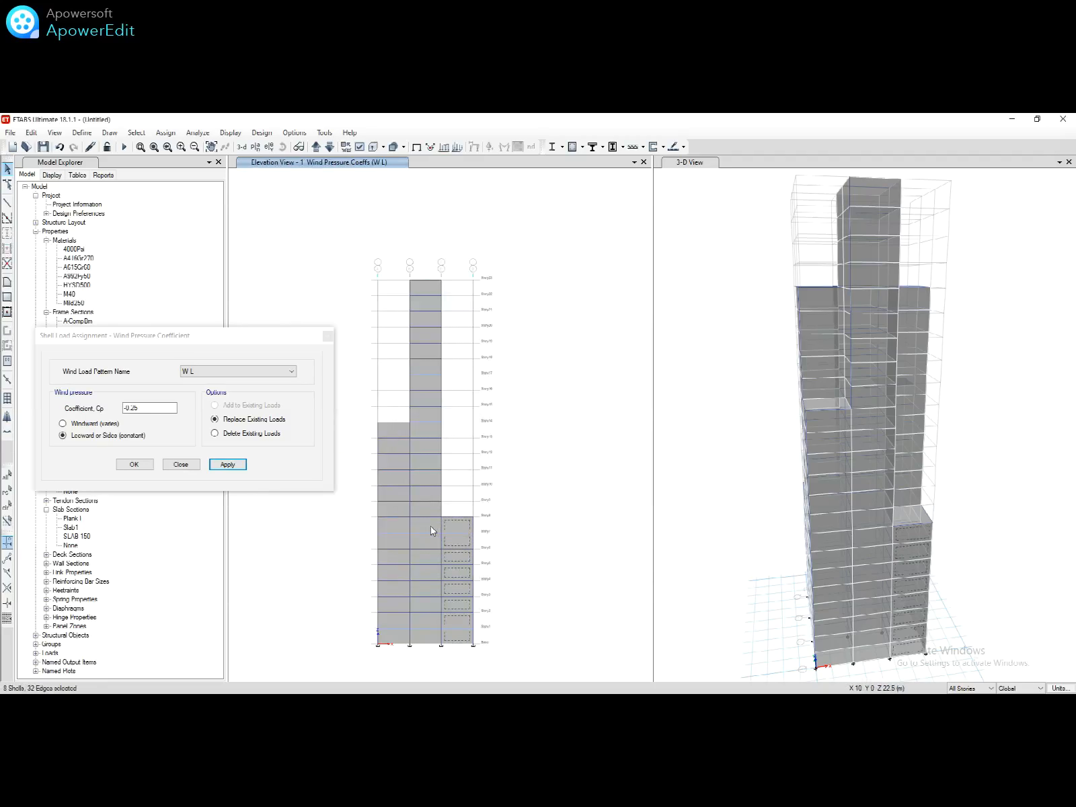
left_click(430, 525)
left_click(396, 524)
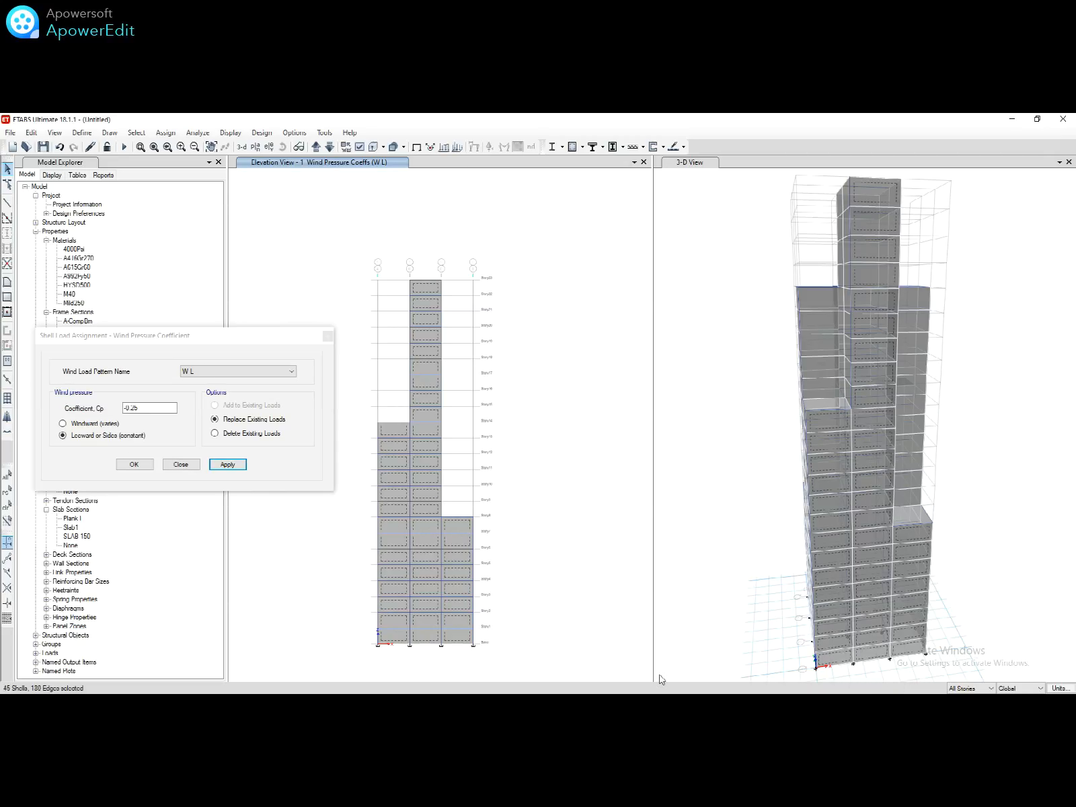
key("alt+Tab")
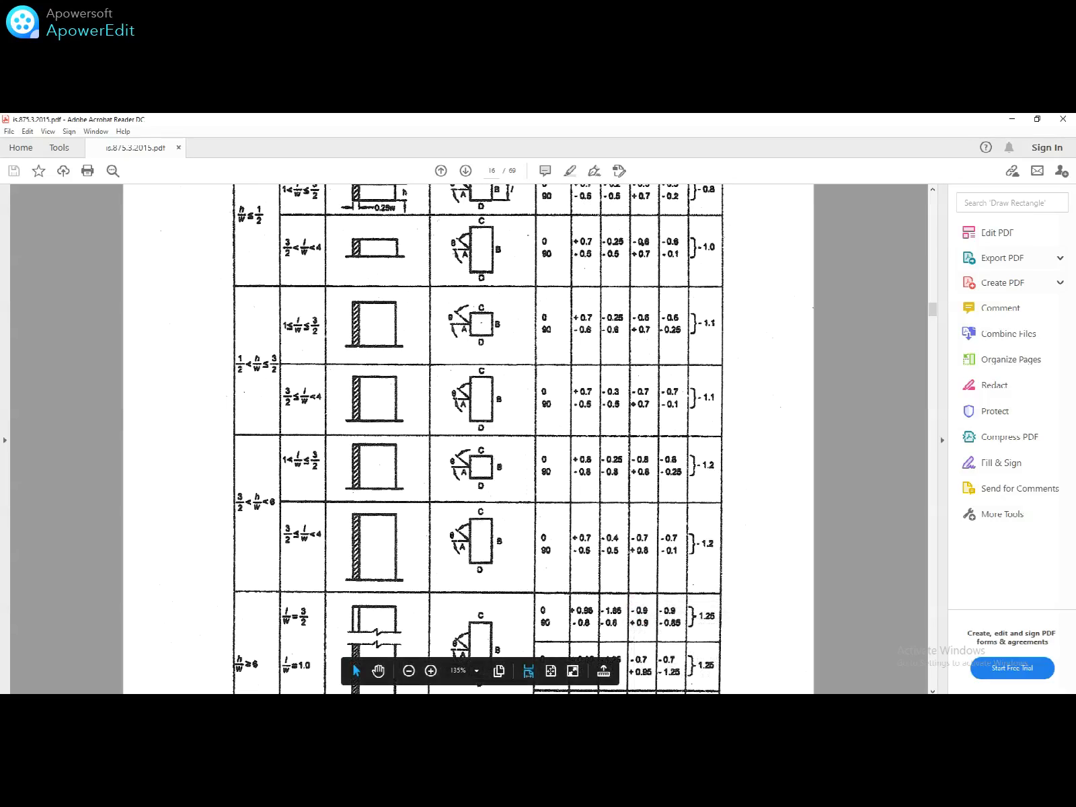
left_click(806, 705)
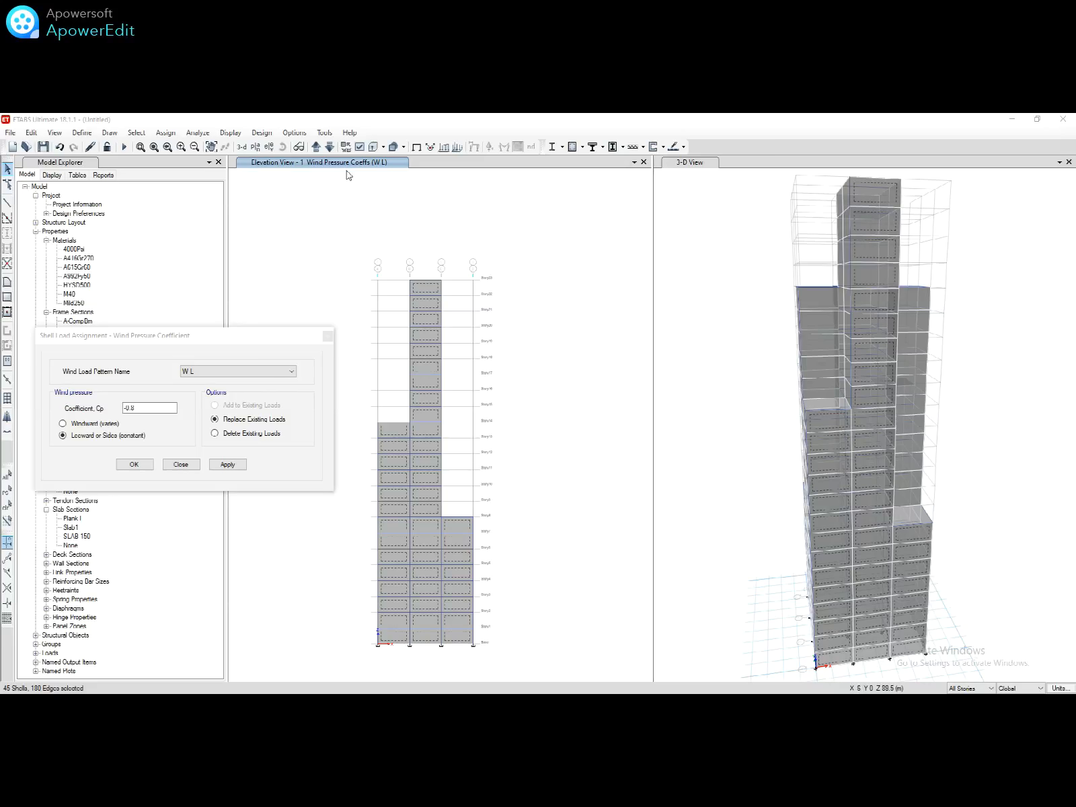
Step: Select the shaded wall panels on elevations 2 and 3
left_click(316, 148)
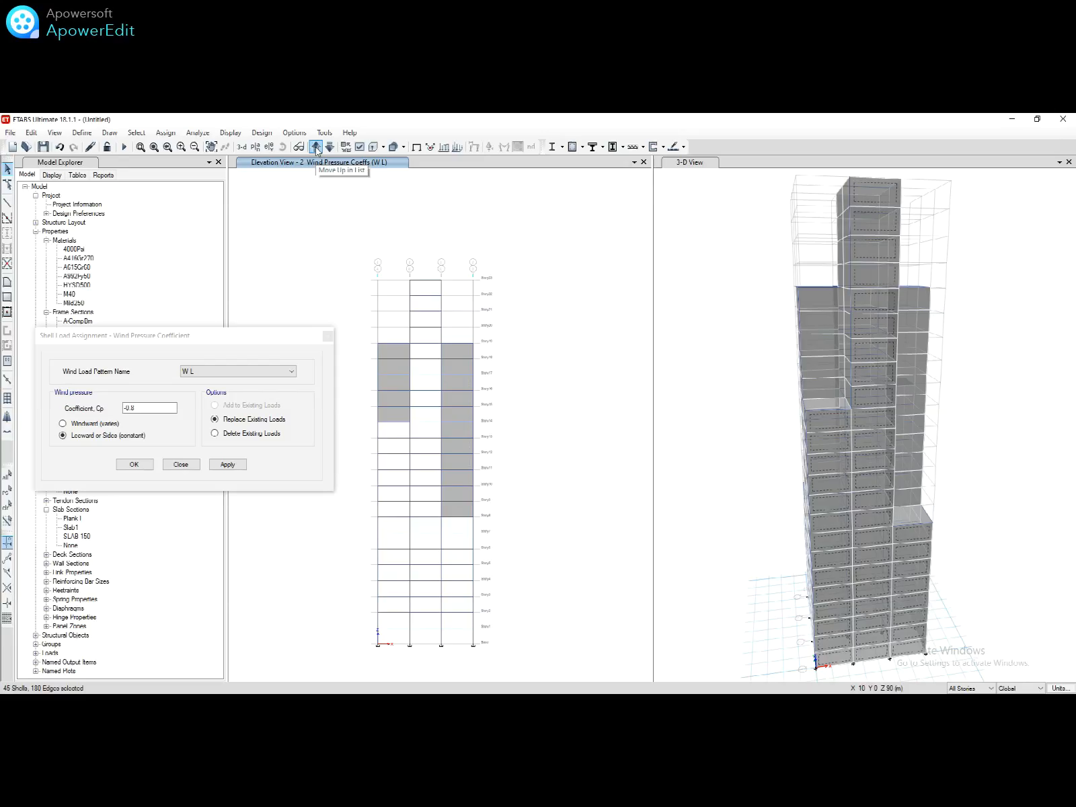
left_click(396, 354)
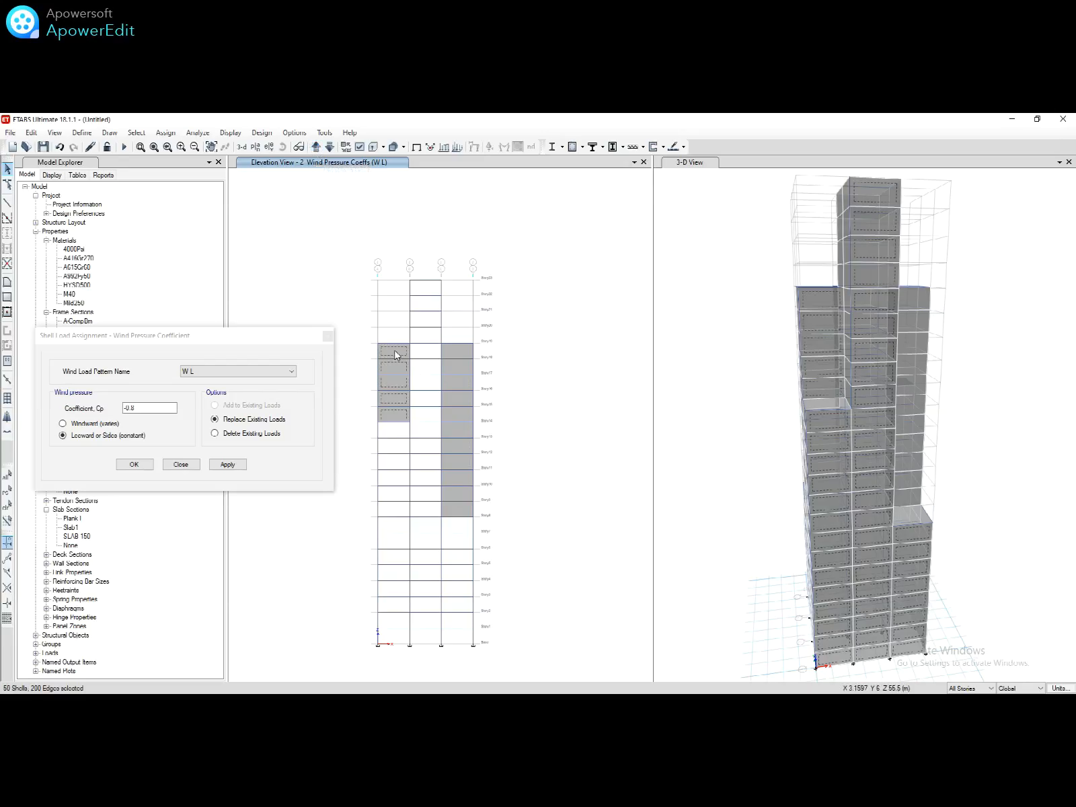
left_click(454, 355)
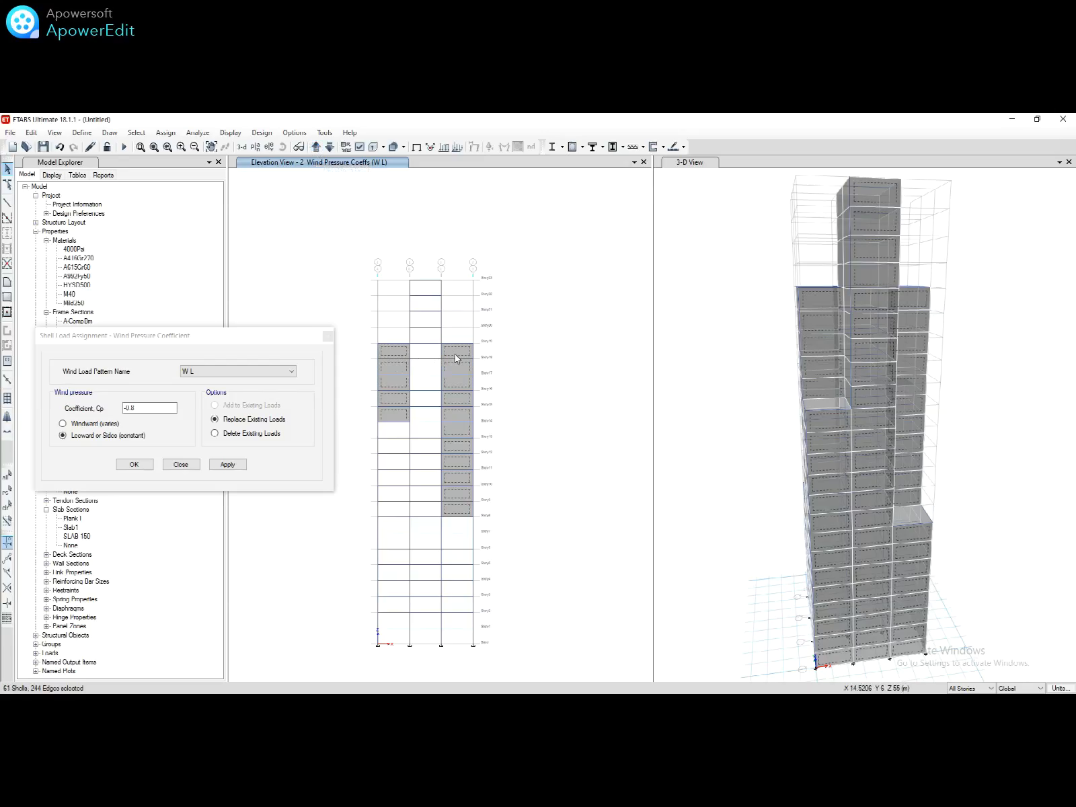
left_click(316, 147)
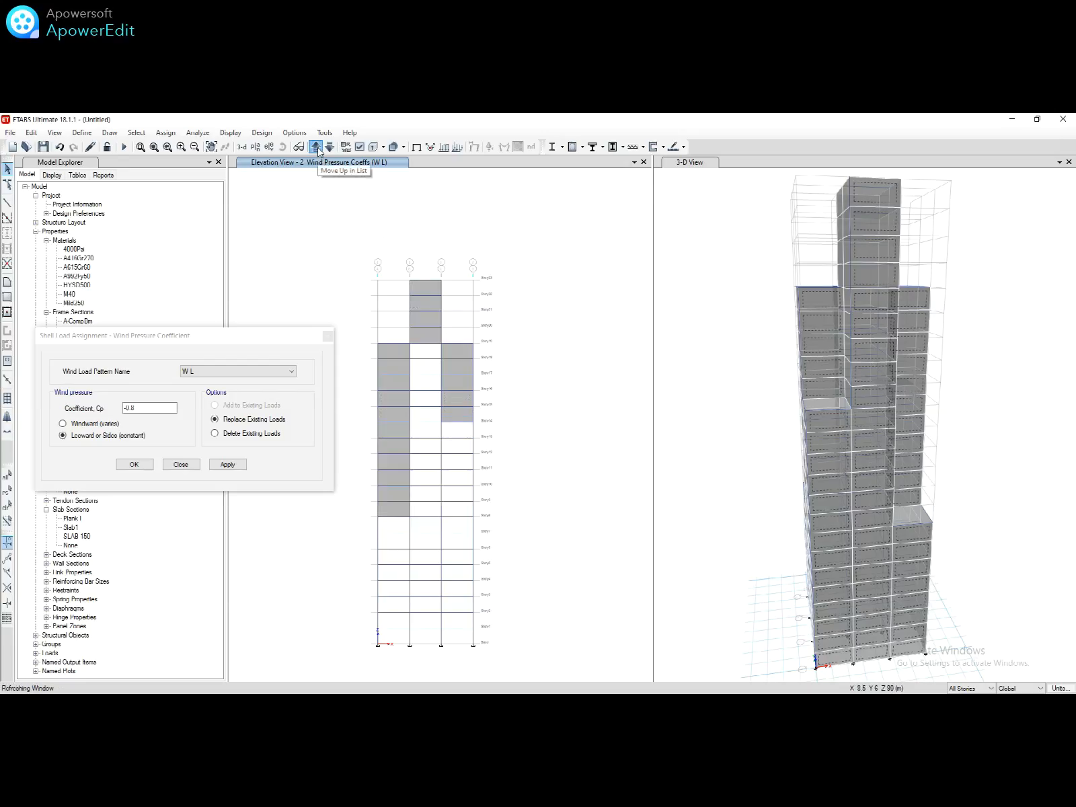
left_click(432, 304)
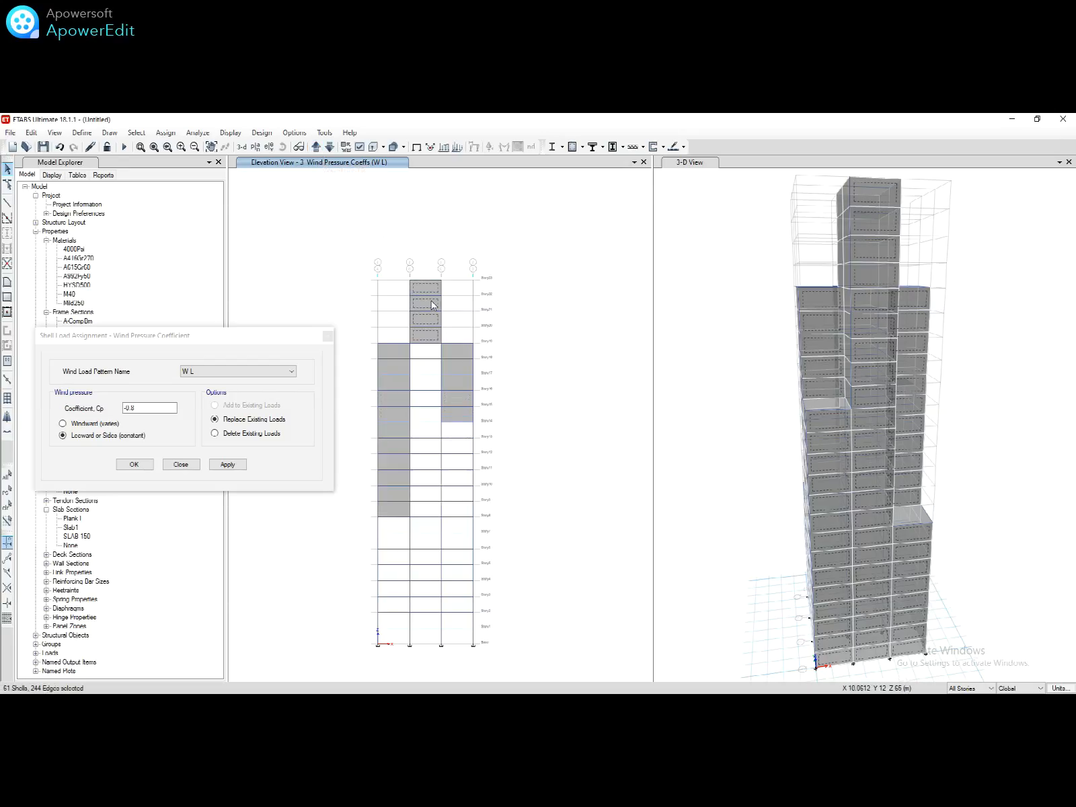
left_click(448, 356)
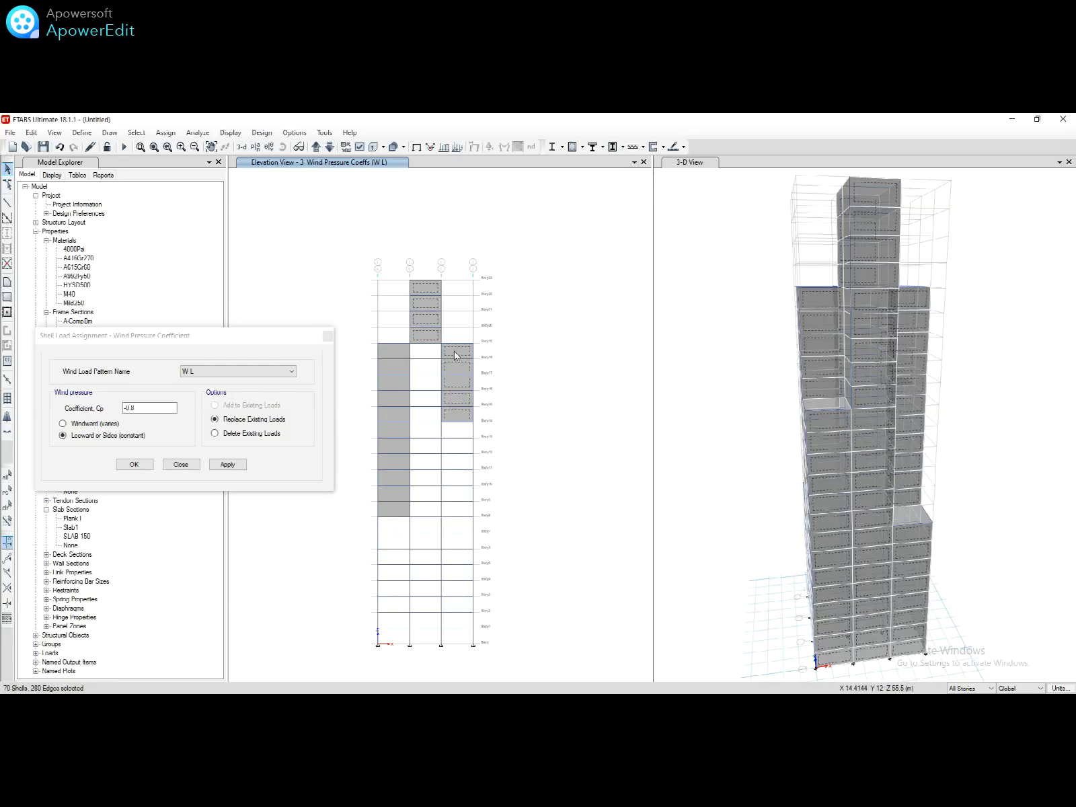
left_click(392, 356)
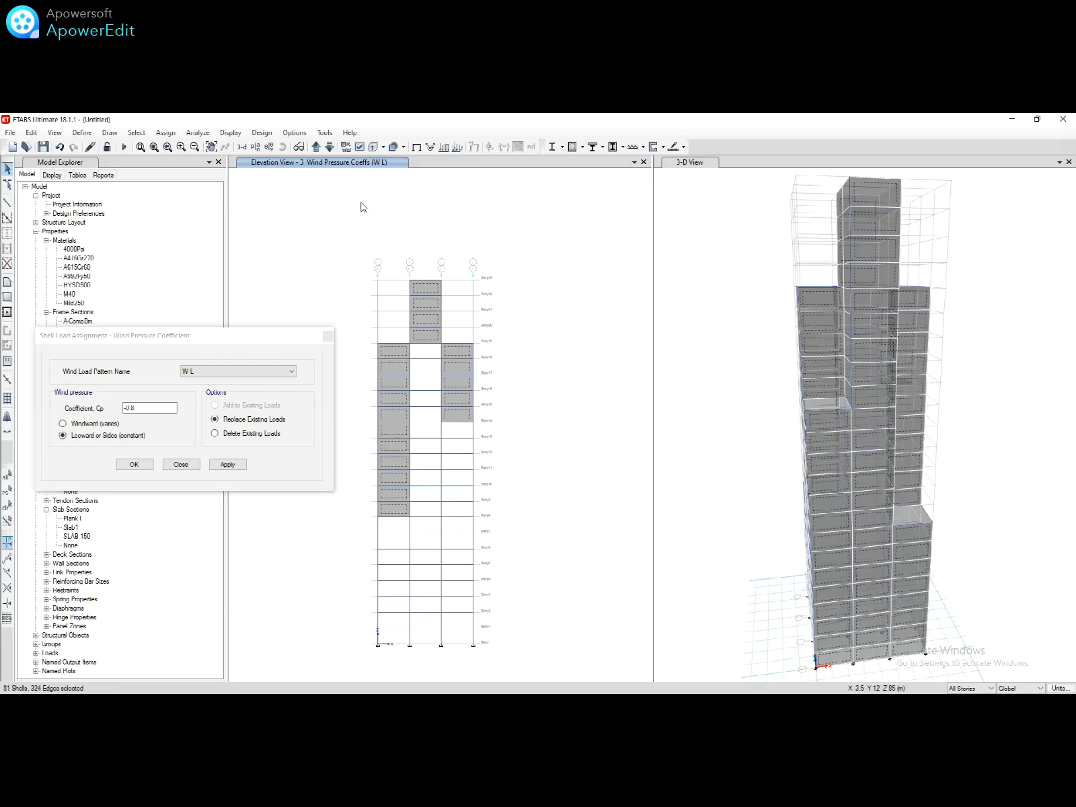
Step: Add elevation 4's middle, right and lower-left wall columns to the selection
left_click(316, 147)
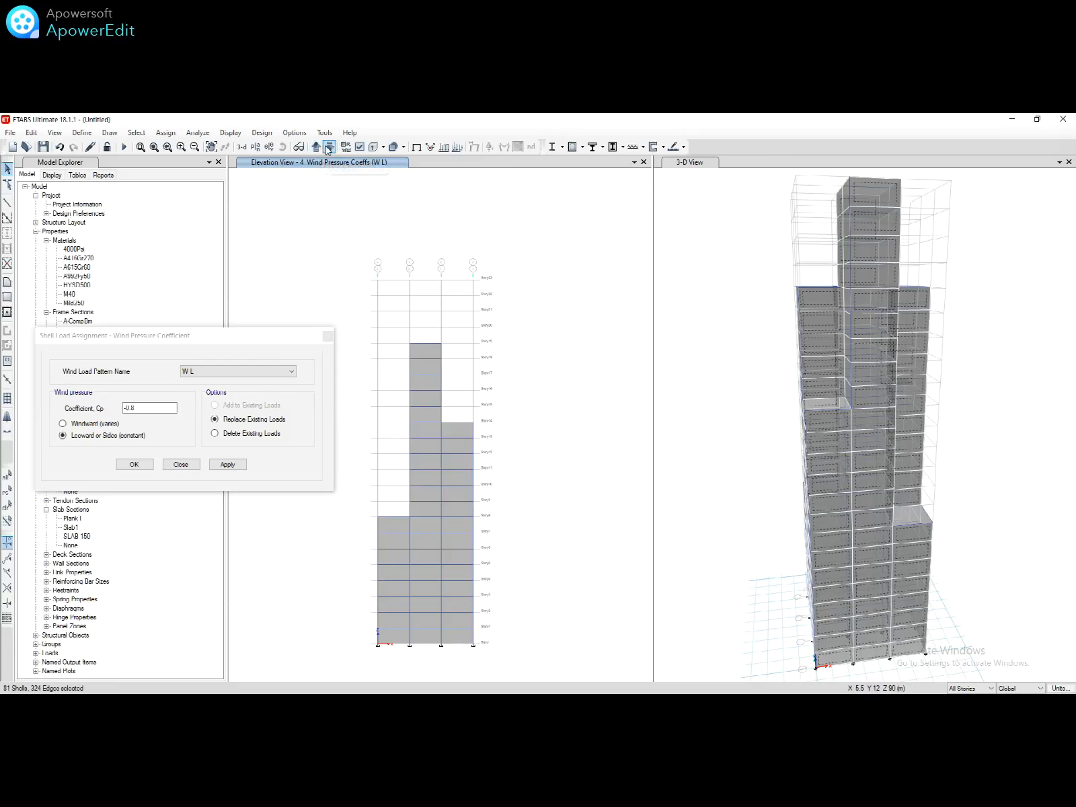
left_click(329, 147)
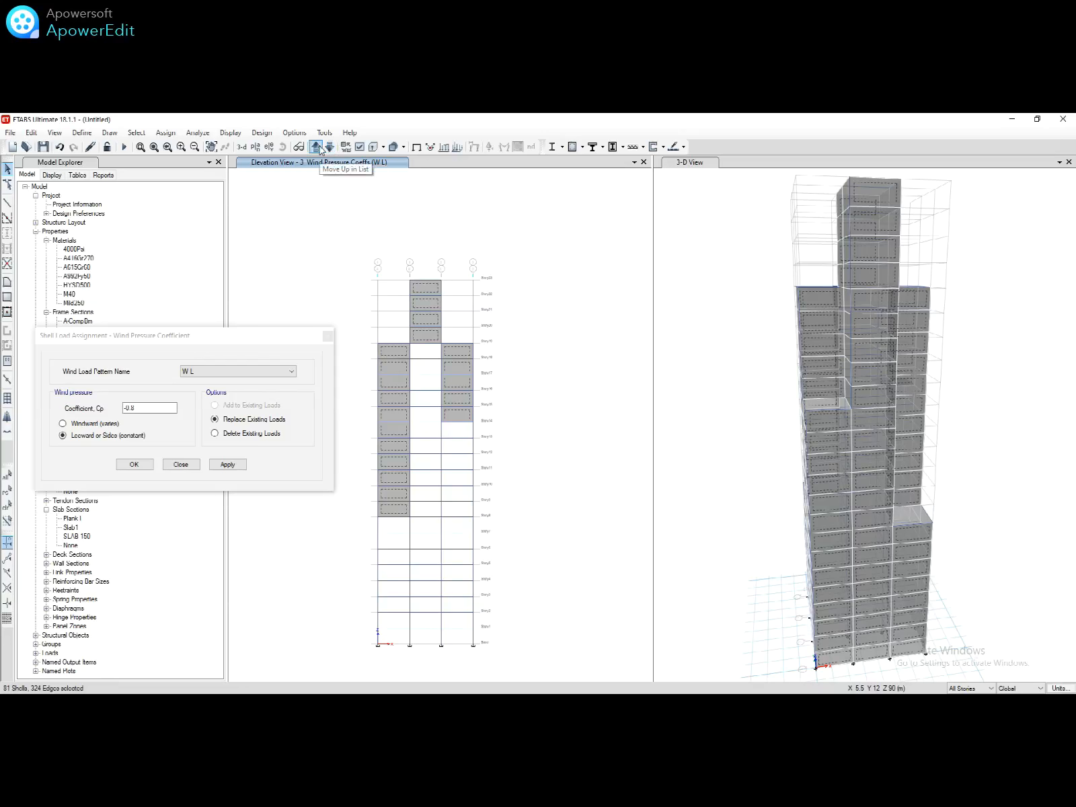
left_click(317, 147)
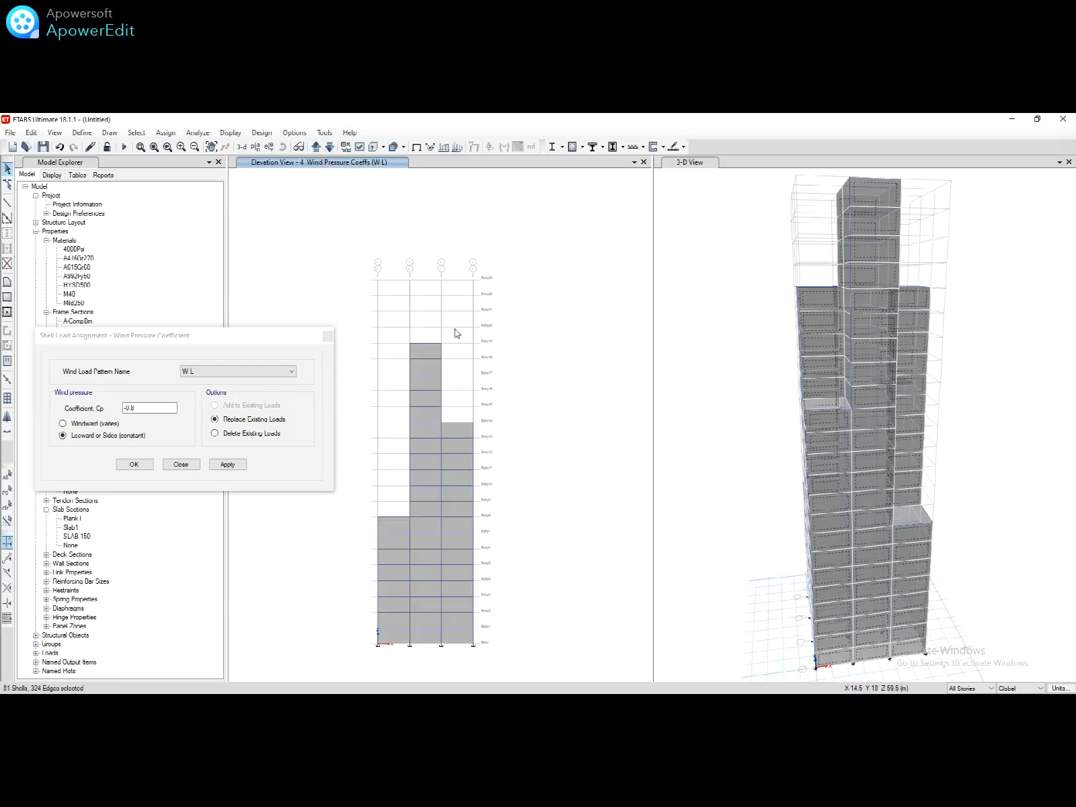
left_click(437, 346)
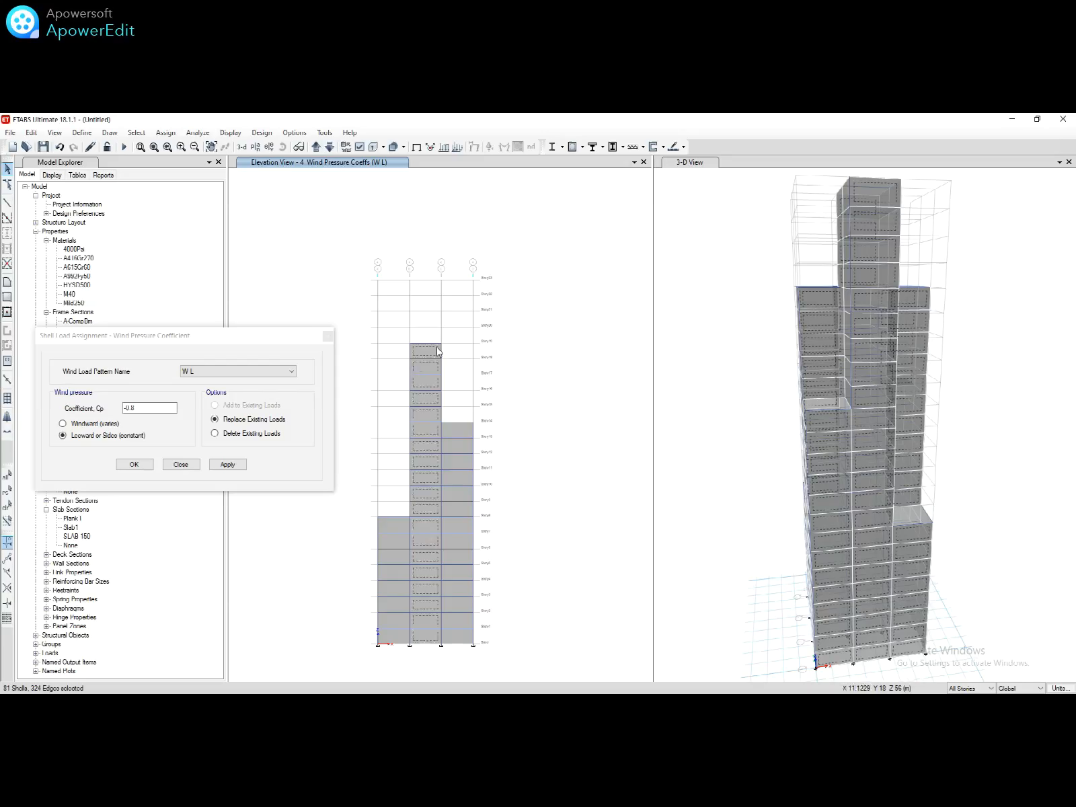
left_click(464, 433)
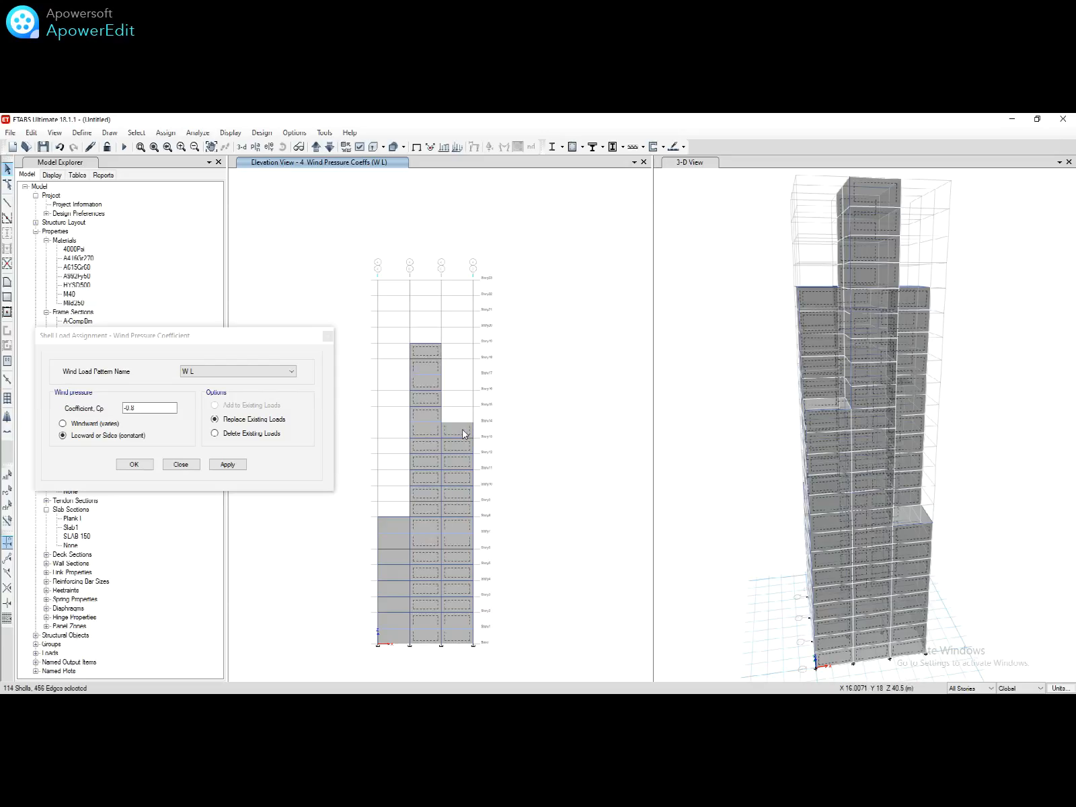
left_click(397, 526)
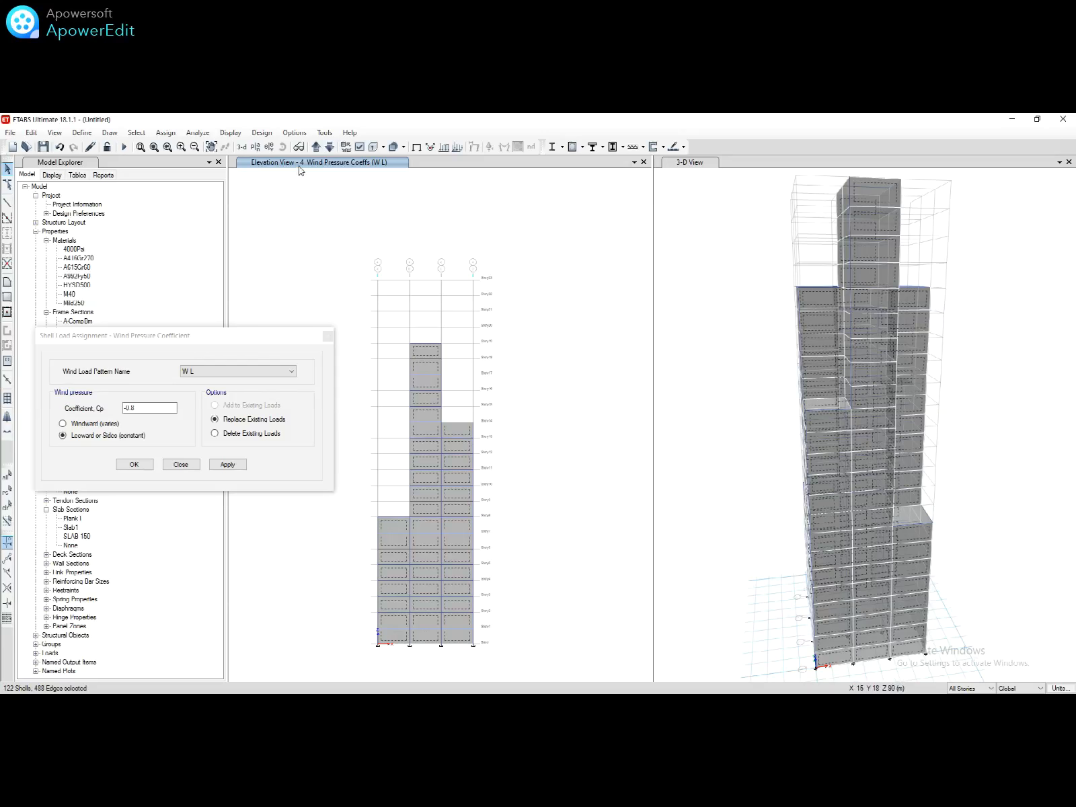
Step: Step through elevations A–D to 1, apply the -0.8 Leeward or Sides Cp, and close the dialog
left_click(315, 148)
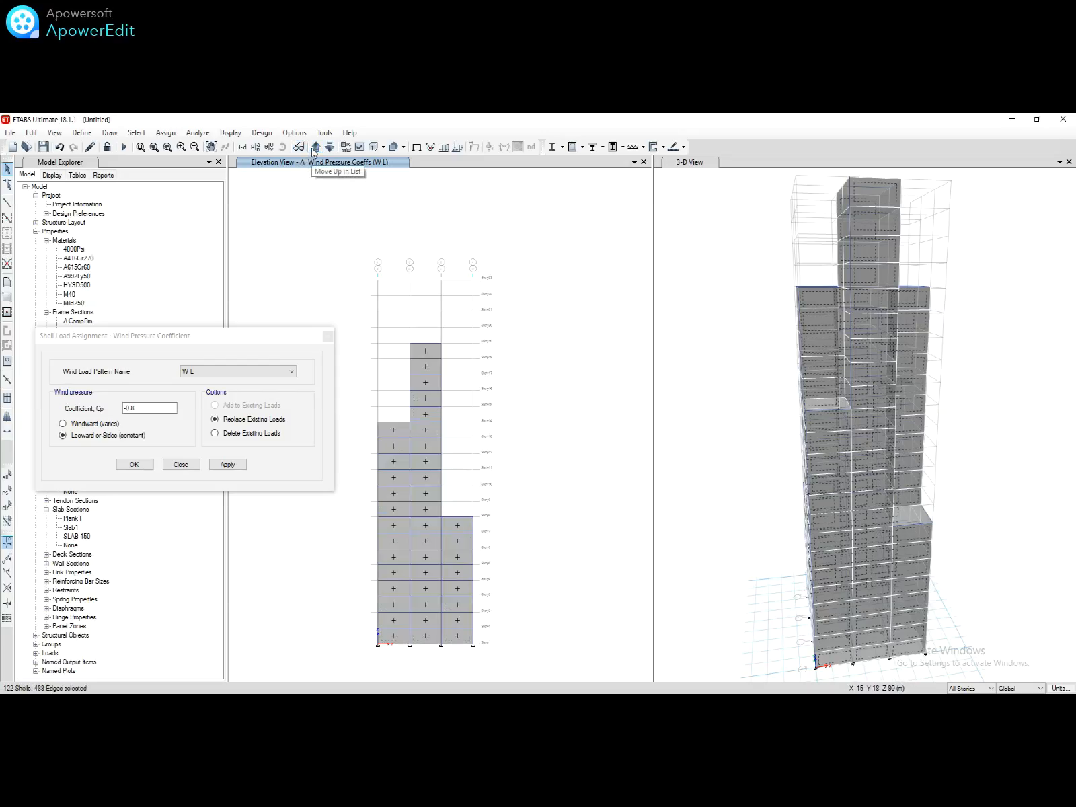
left_click(315, 147)
left_click(315, 147)
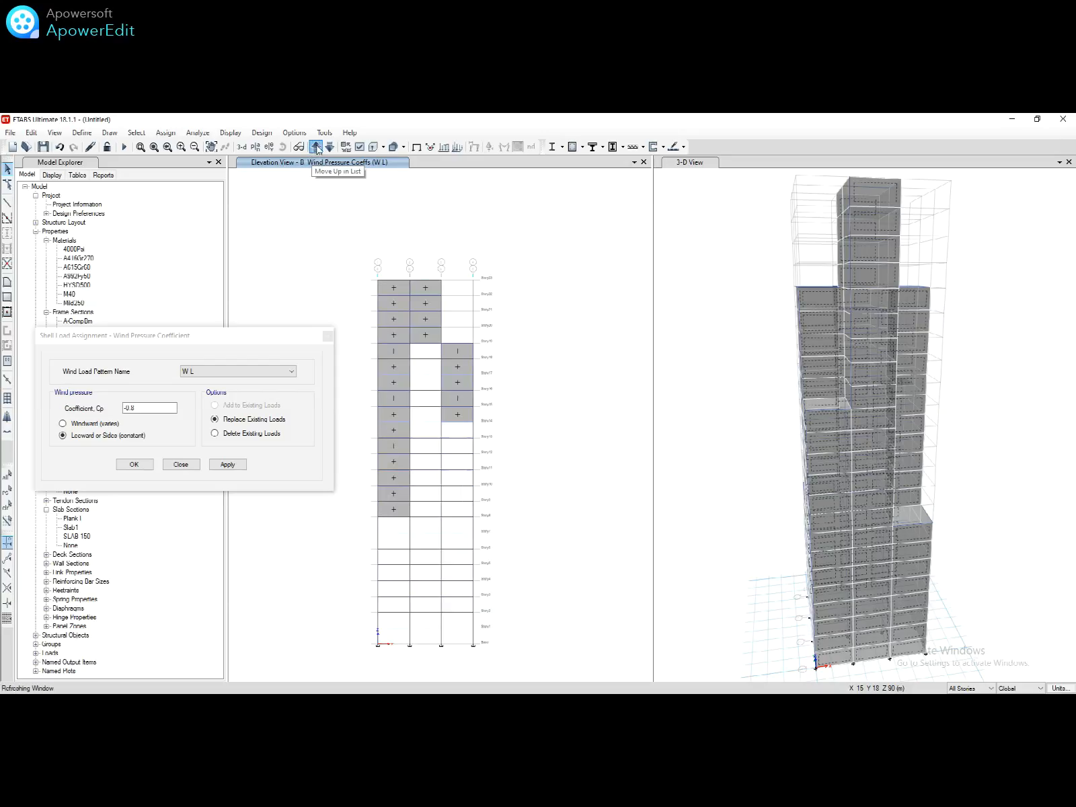
left_click(315, 148)
left_click(315, 147)
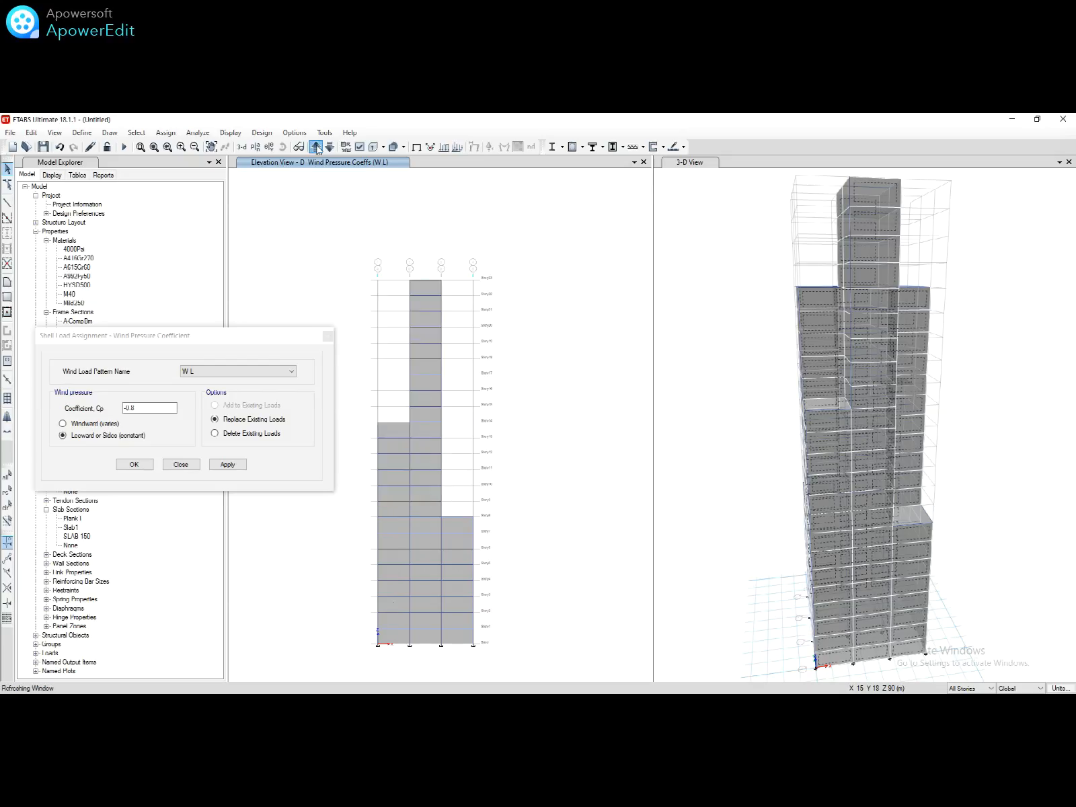
left_click(226, 463)
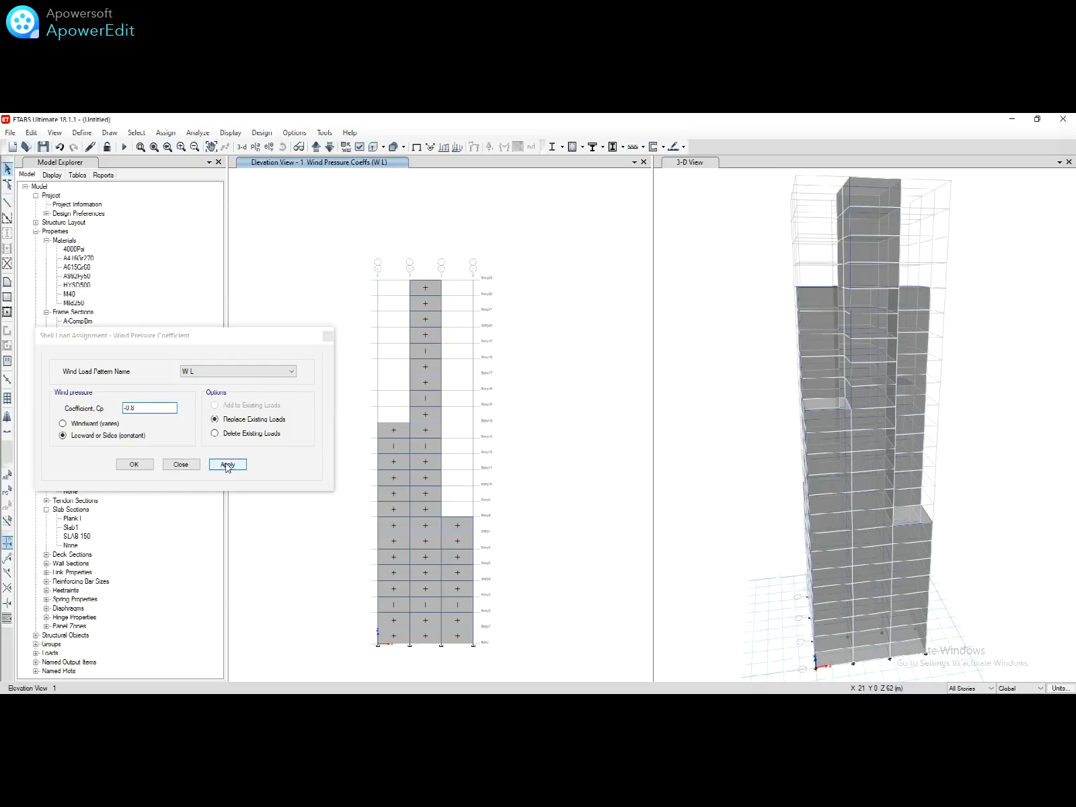
left_click(191, 465)
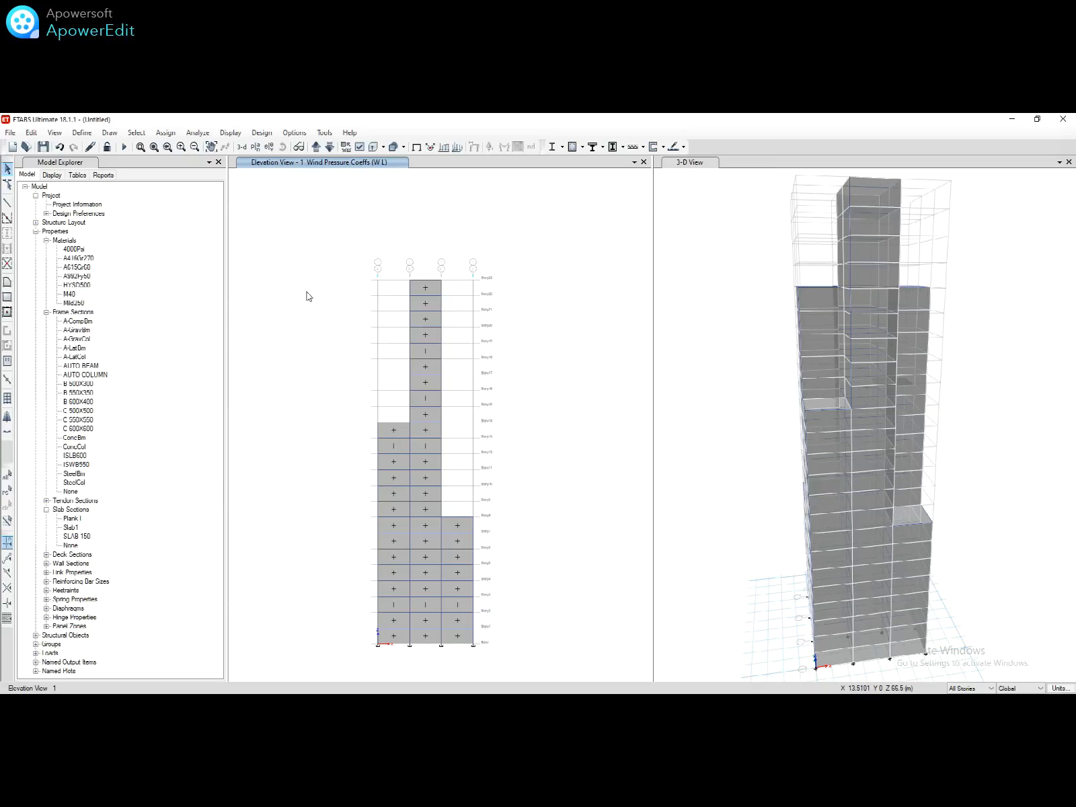
Step: Show the Story15 plan with its wind pressure coefficient labels
left_click(255, 146)
left_click(505, 430)
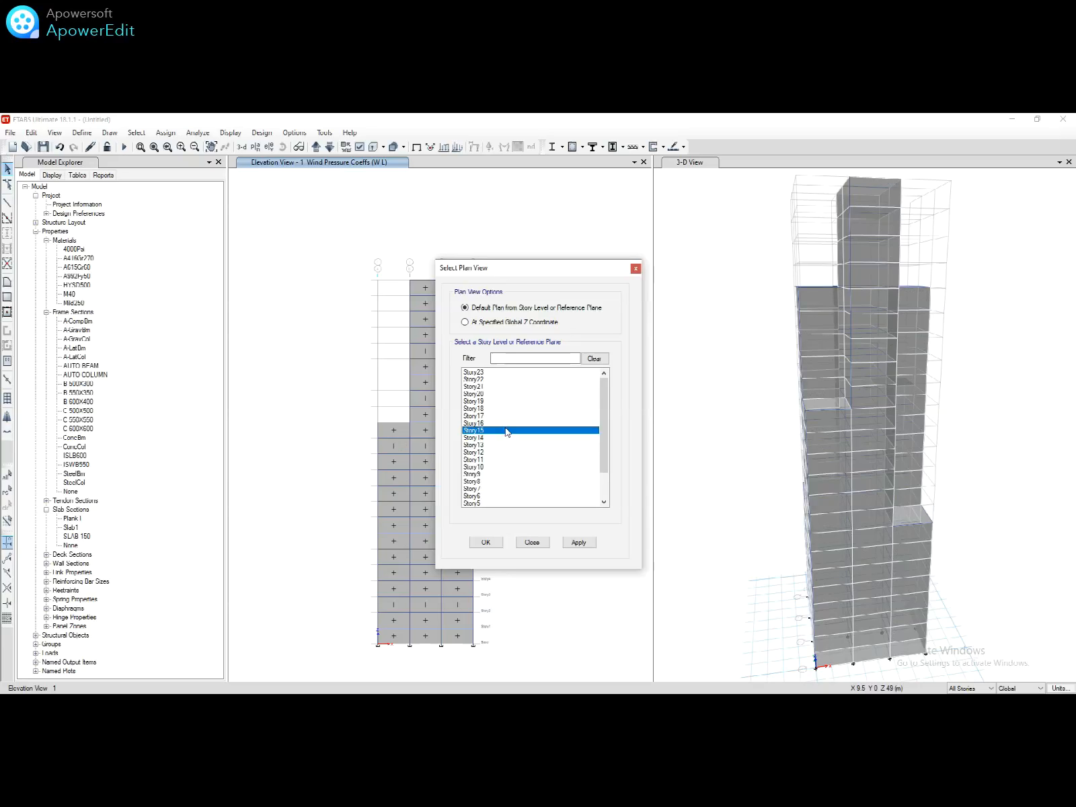
left_click(484, 542)
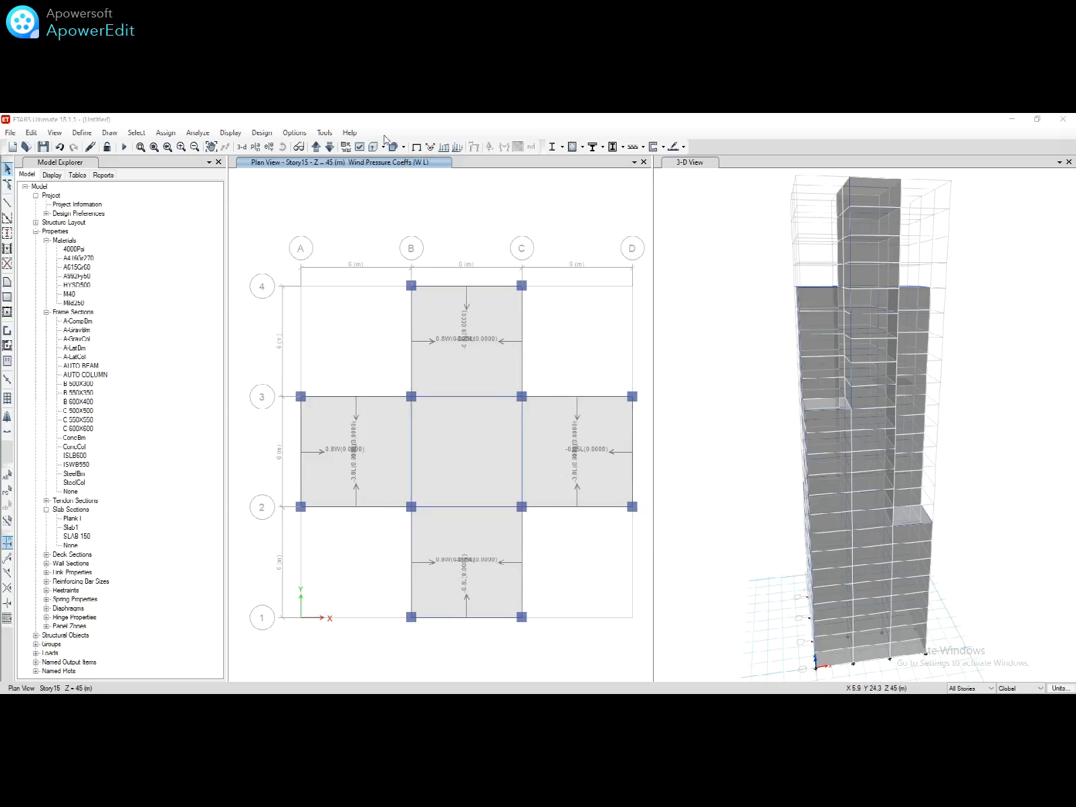
Step: Turn on extruded display of frame members in the plan and 3-D views
left_click(384, 148)
left_click(392, 161)
left_click(383, 148)
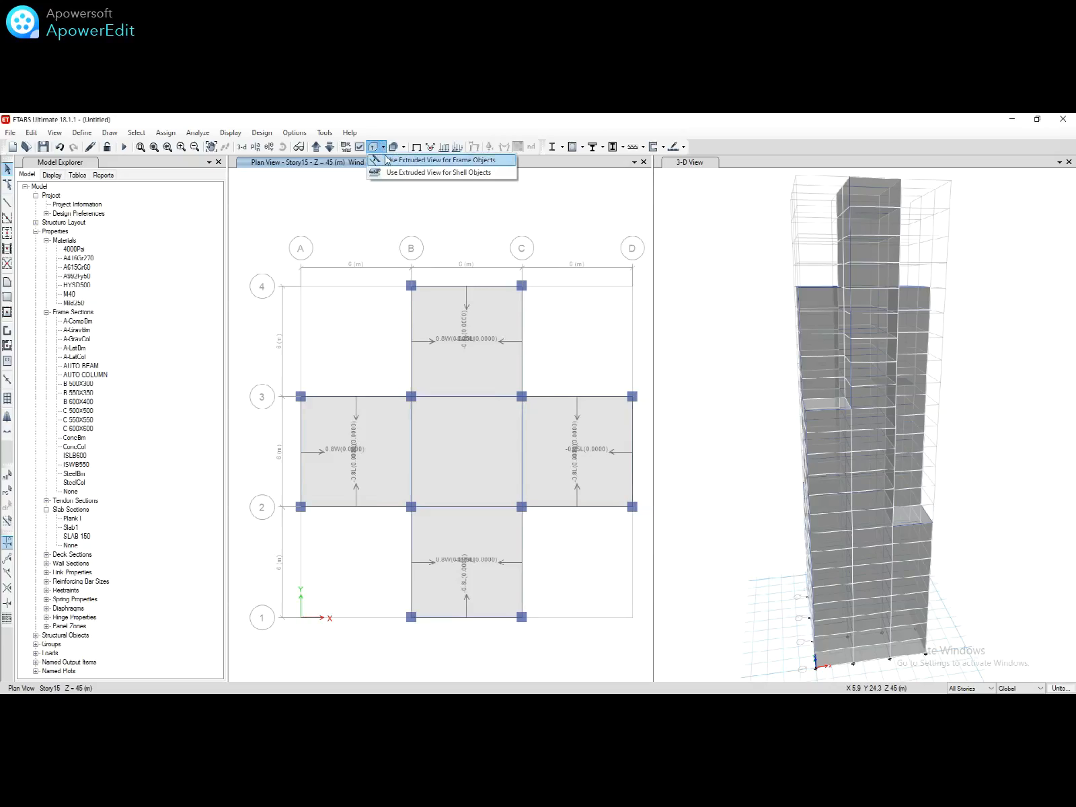
left_click(389, 161)
left_click(693, 298)
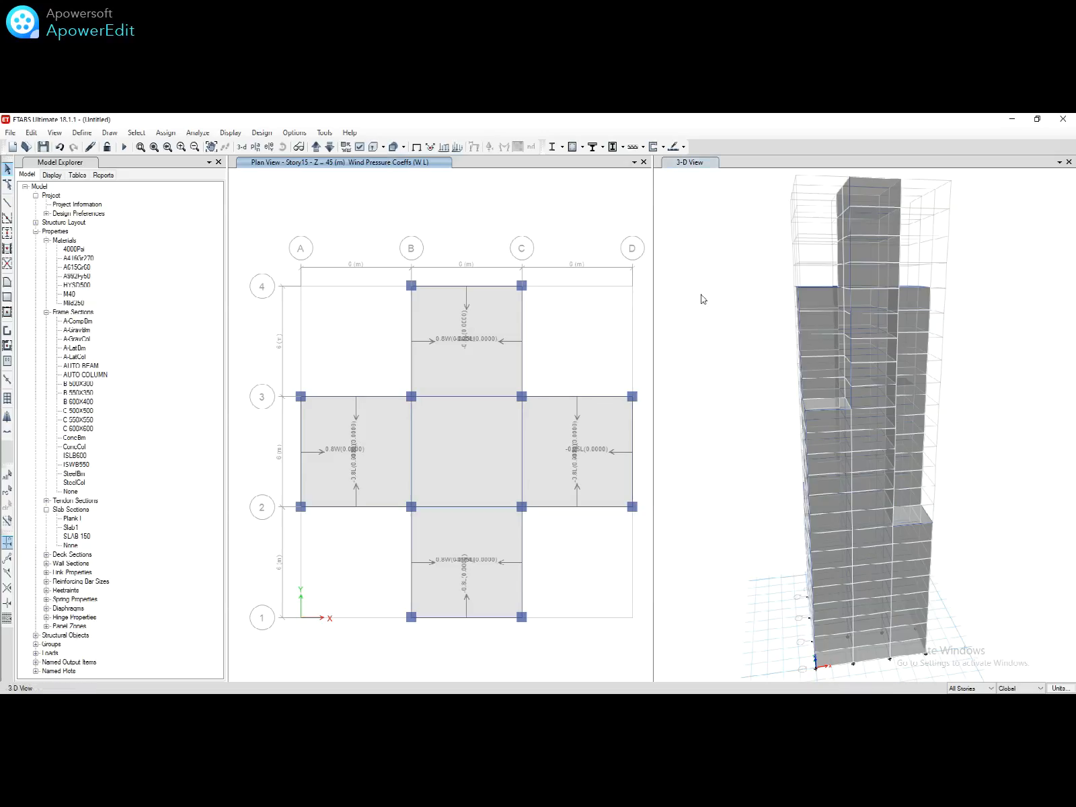
left_click(382, 148)
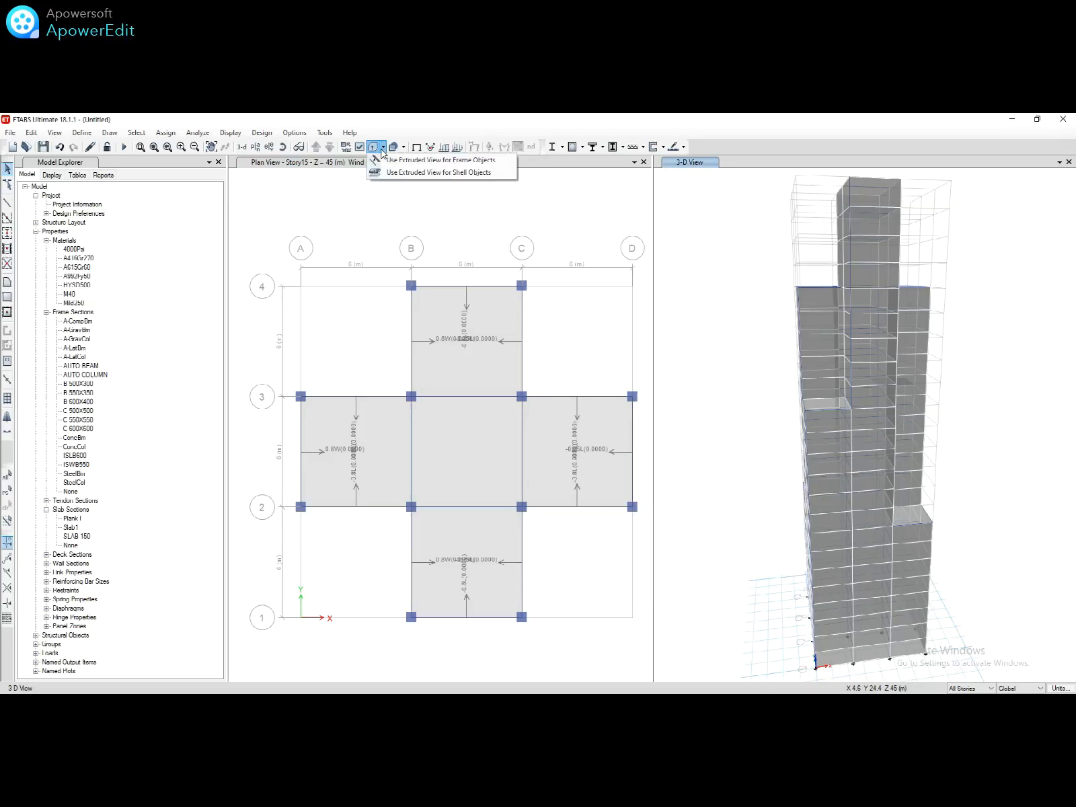
left_click(387, 161)
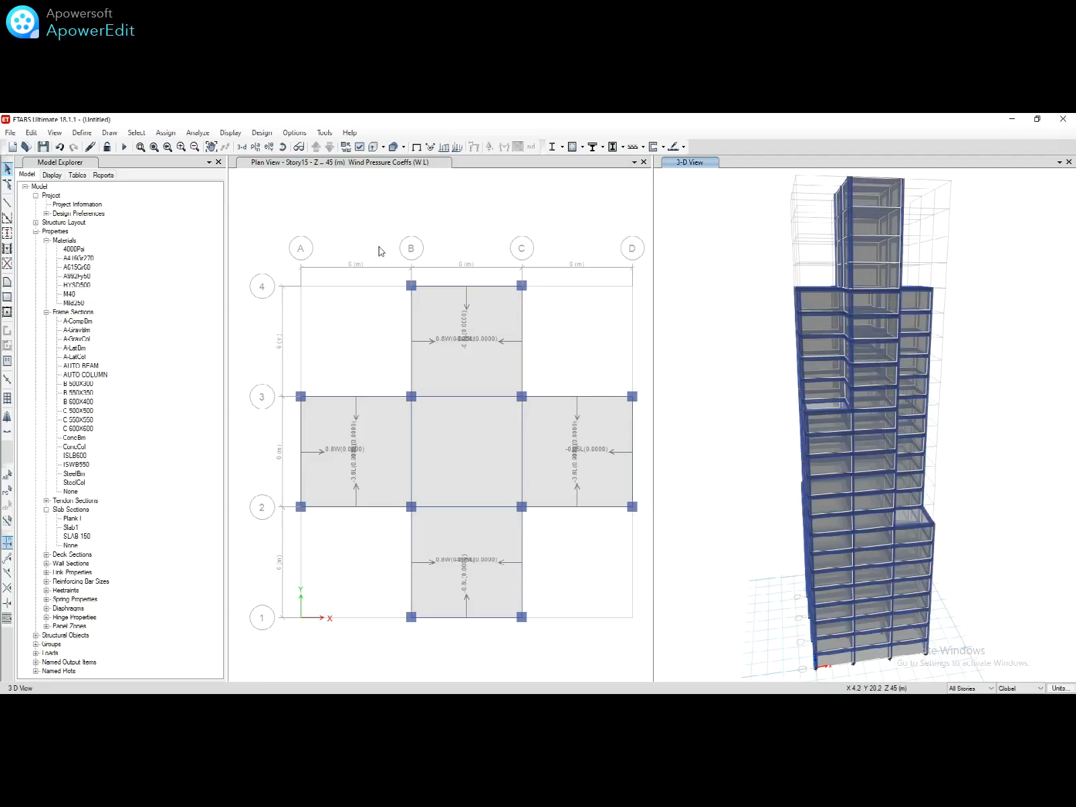
left_click(75, 134)
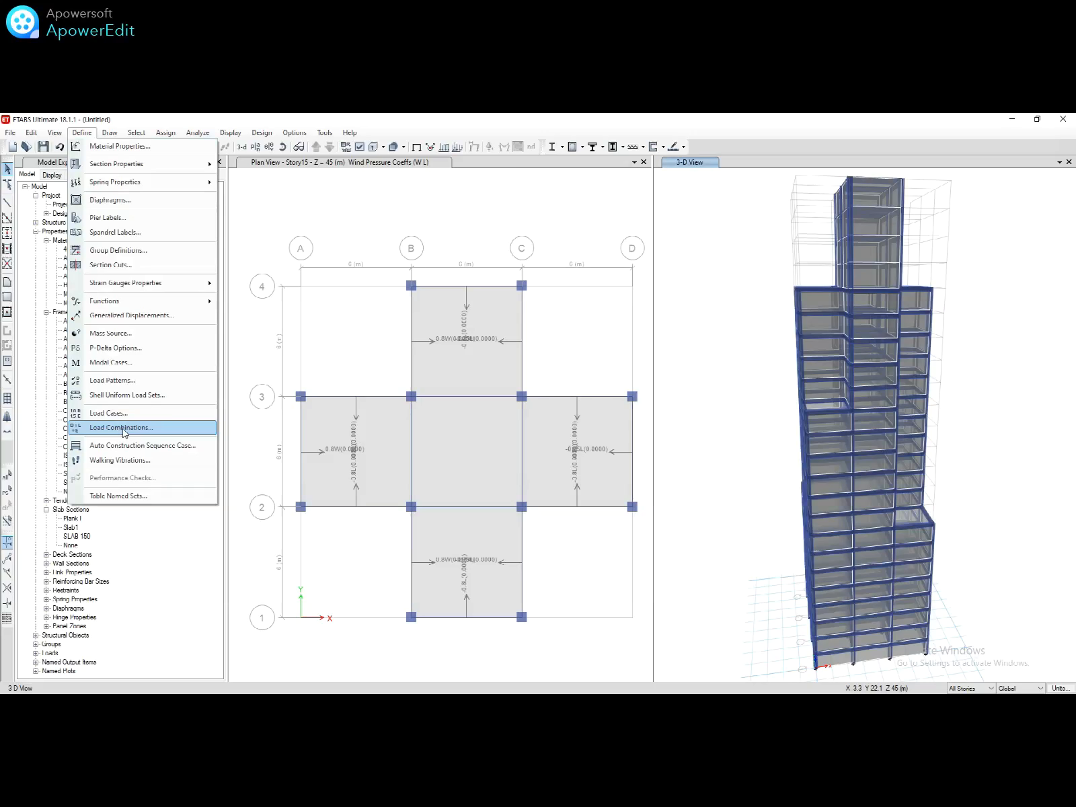
Step: Add the default design load combinations, including composite beam design
left_click(124, 430)
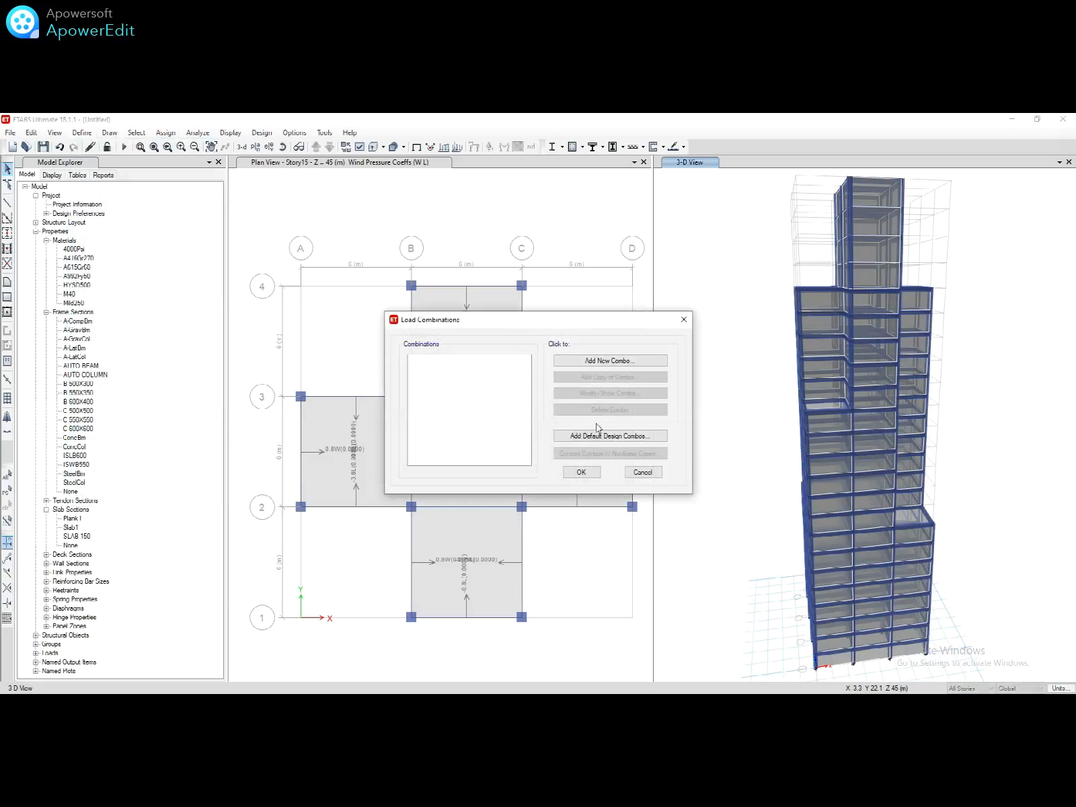
left_click(605, 435)
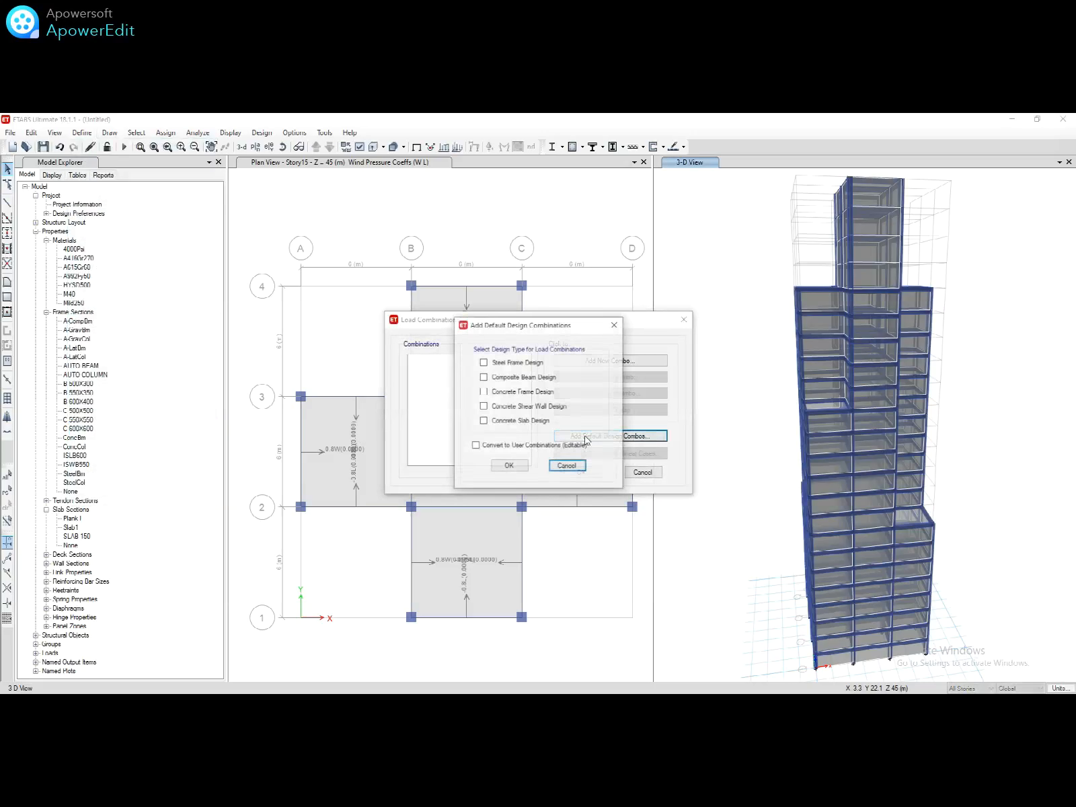
left_click(497, 378)
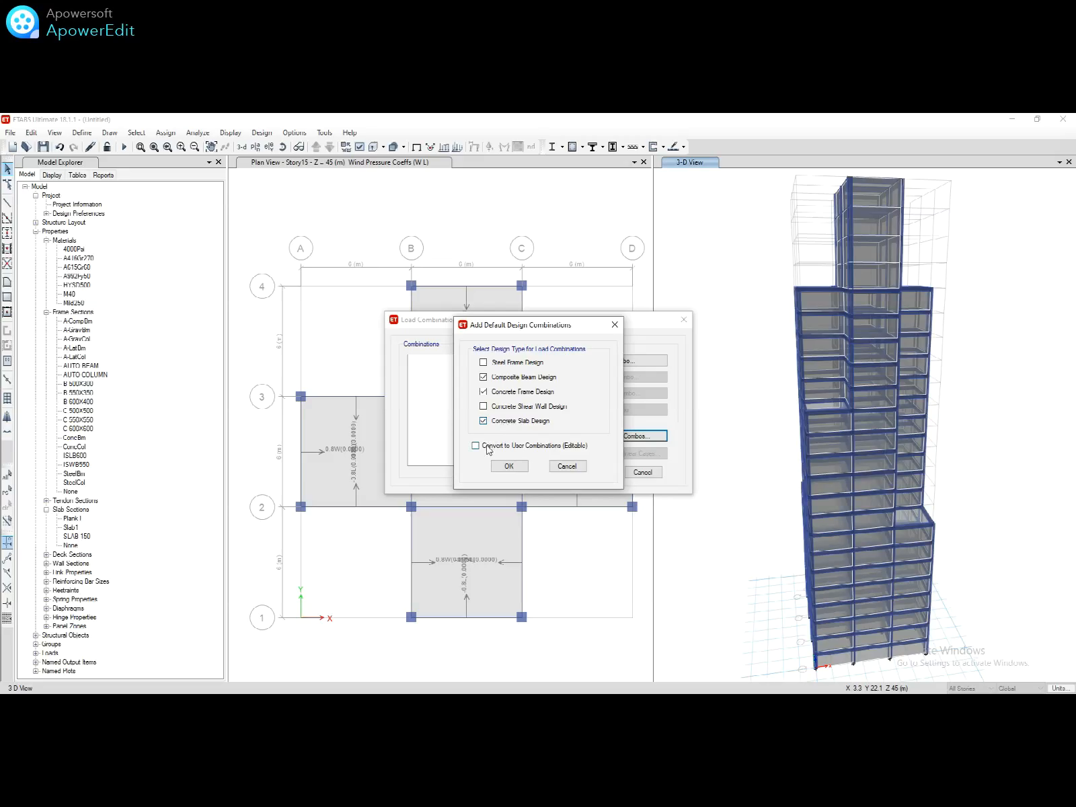
left_click(509, 467)
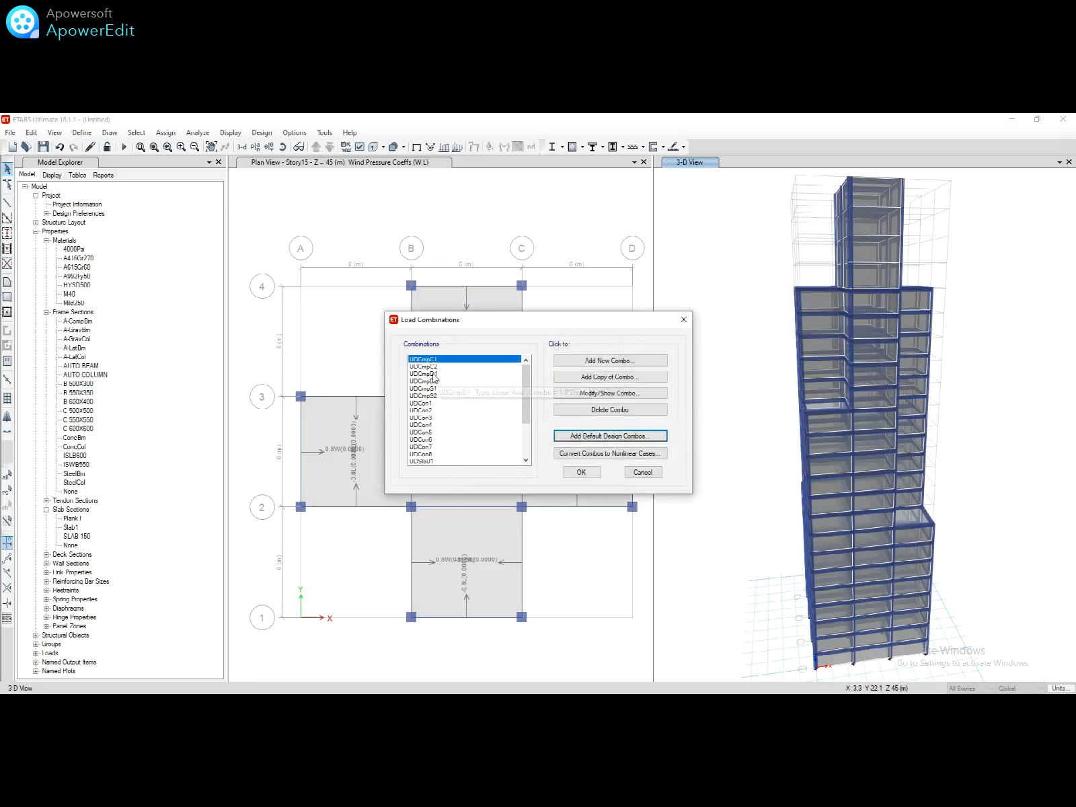
Step: Rename the dead-plus-live combination to 'DL + LL' and accept the load combinations
left_click(430, 366)
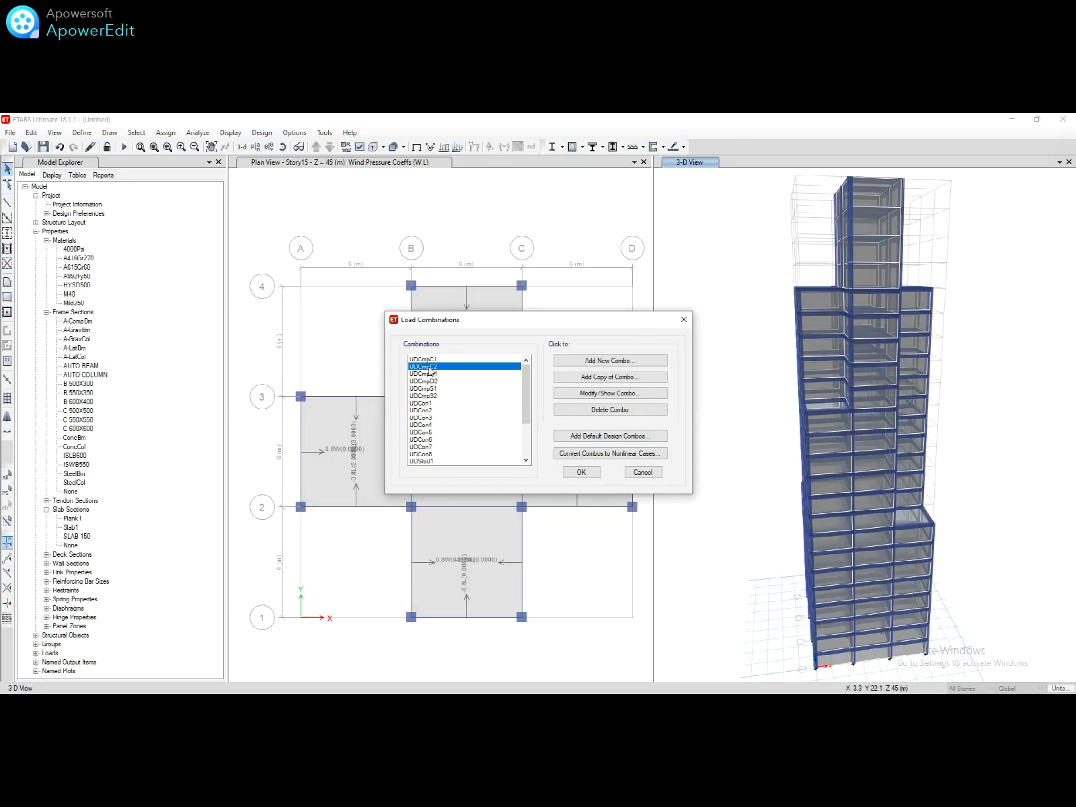
double_click(430, 368)
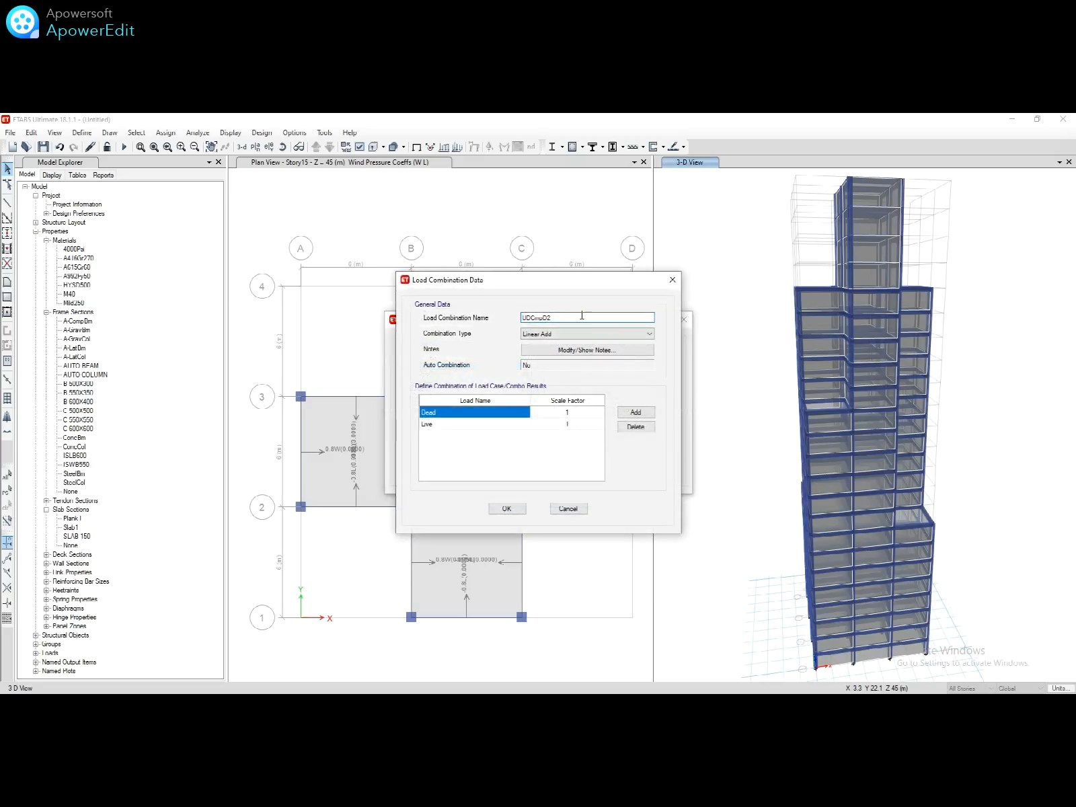
key("BackSpace")
key("BackSpace")
key("BackSpace")
key("BackSpace")
key("BackSpace")
left_click(505, 508)
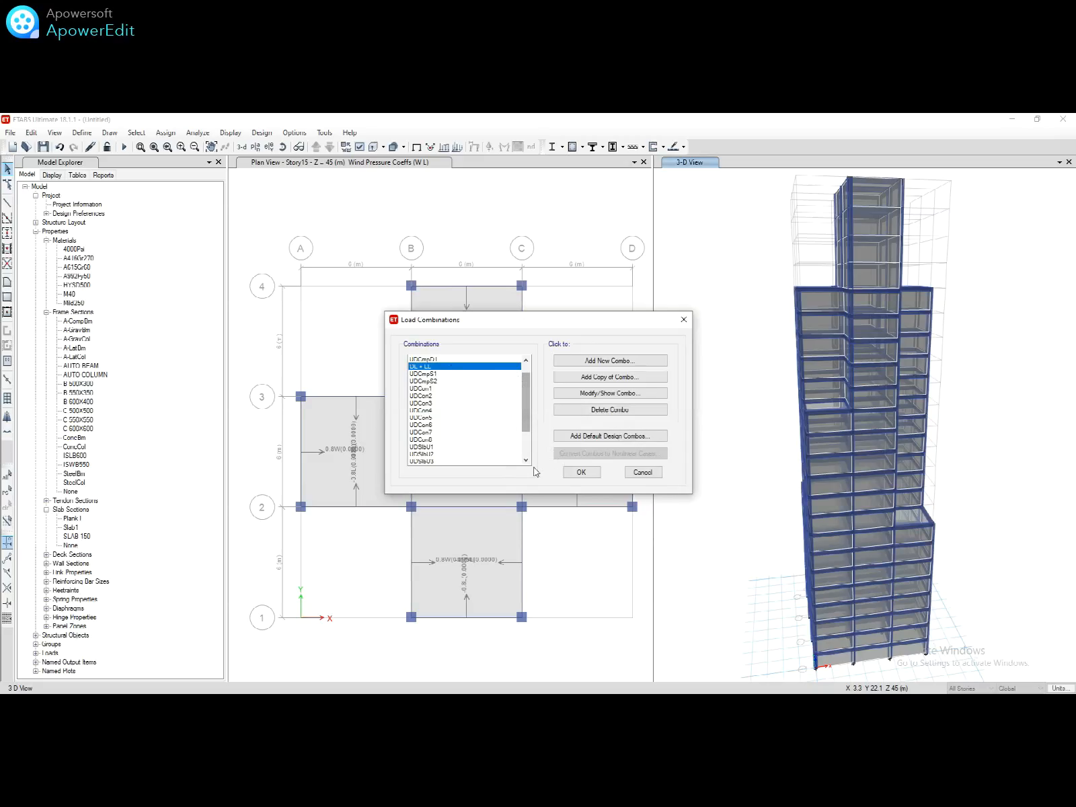
left_click(577, 472)
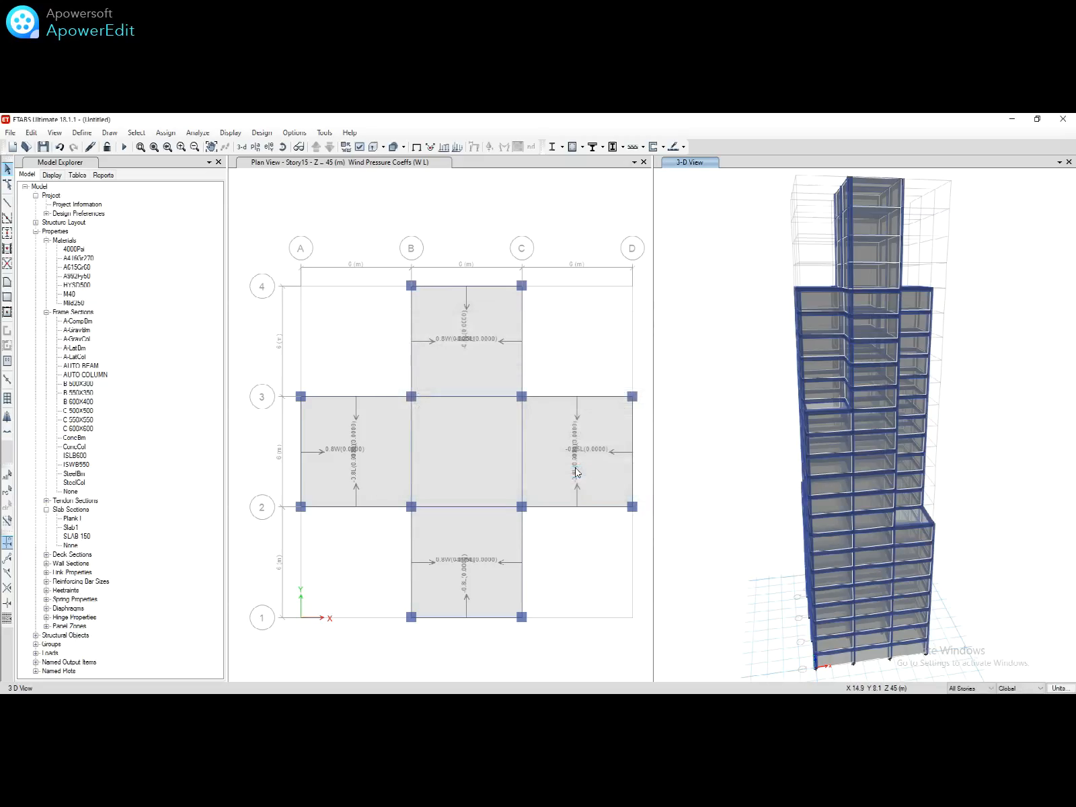
left_click(282, 189)
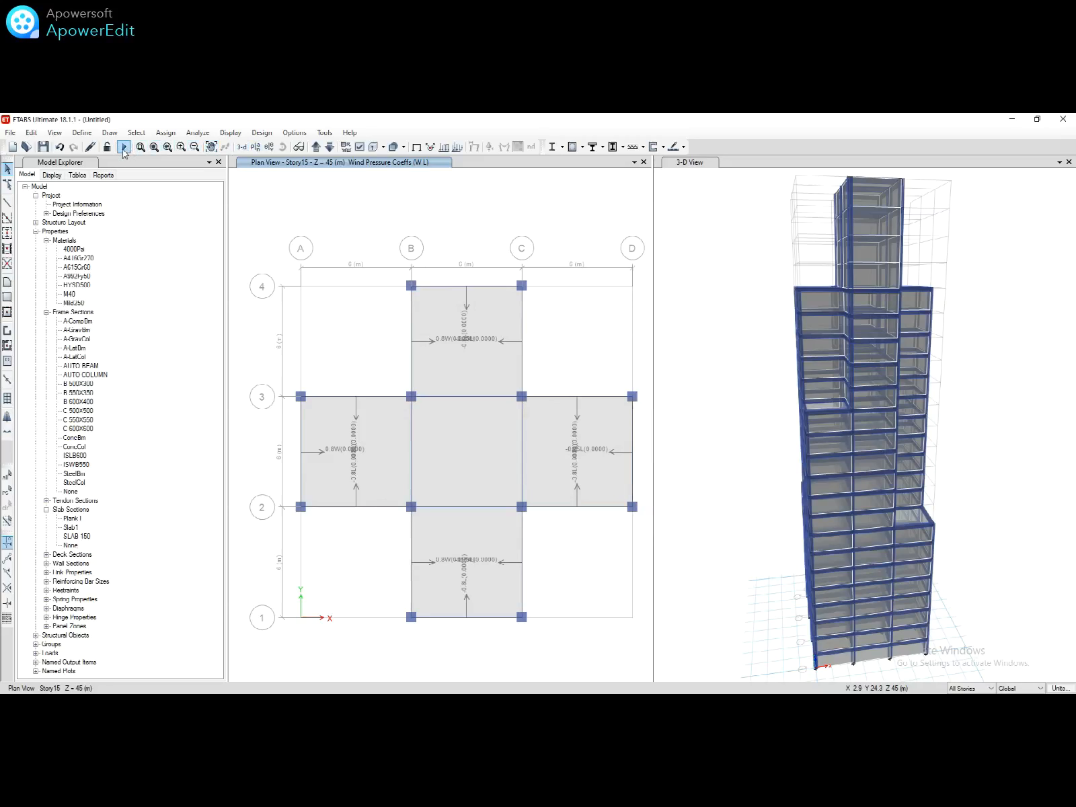
Step: Save the model as 'RRRRRRRRRR' and run the structural analysis
left_click(124, 147)
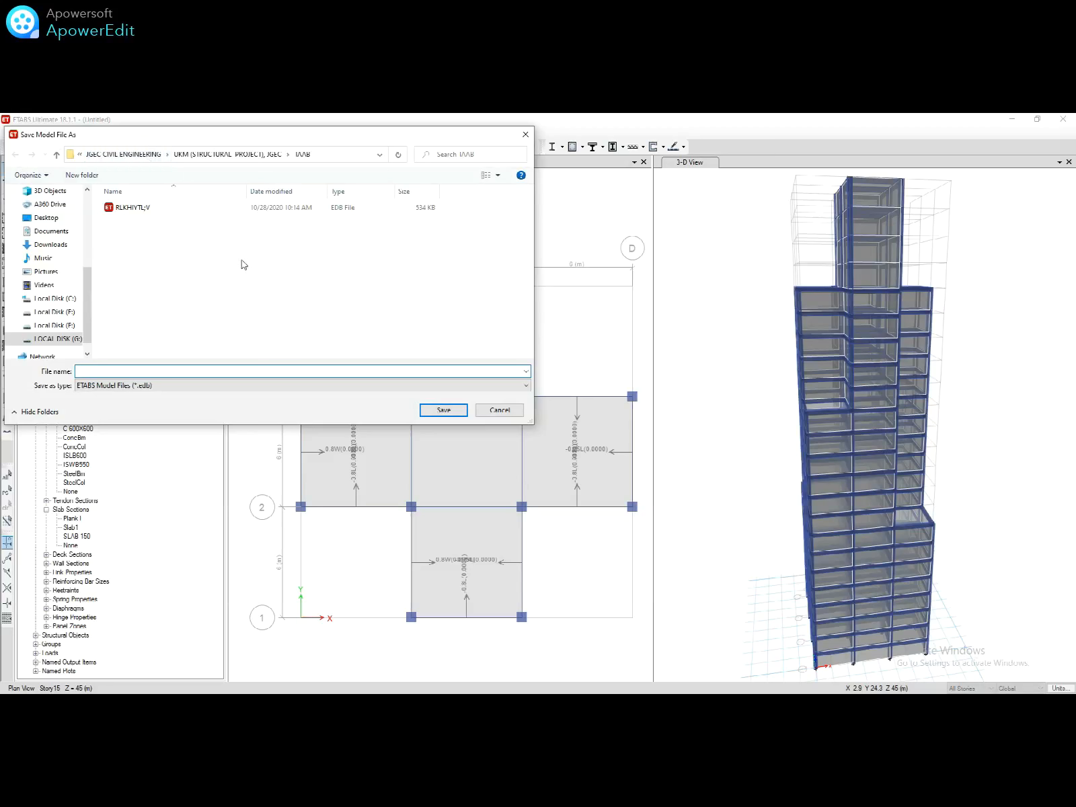
type("RRRRRRRRRR")
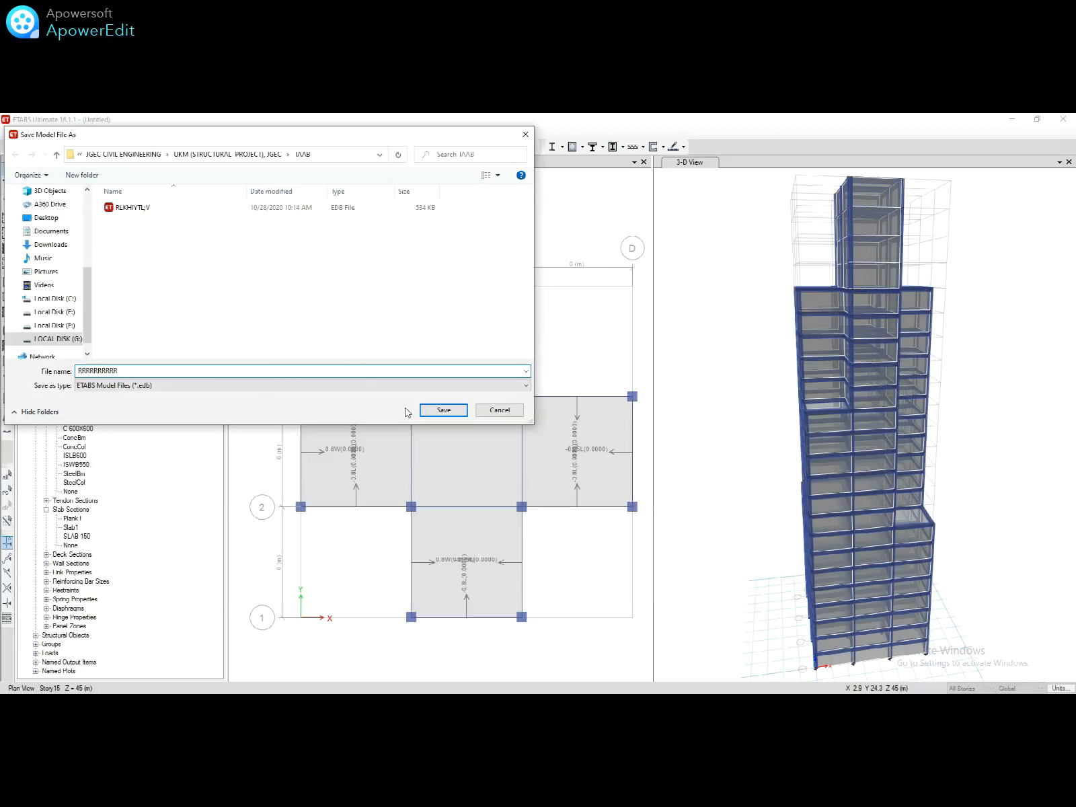
left_click(443, 410)
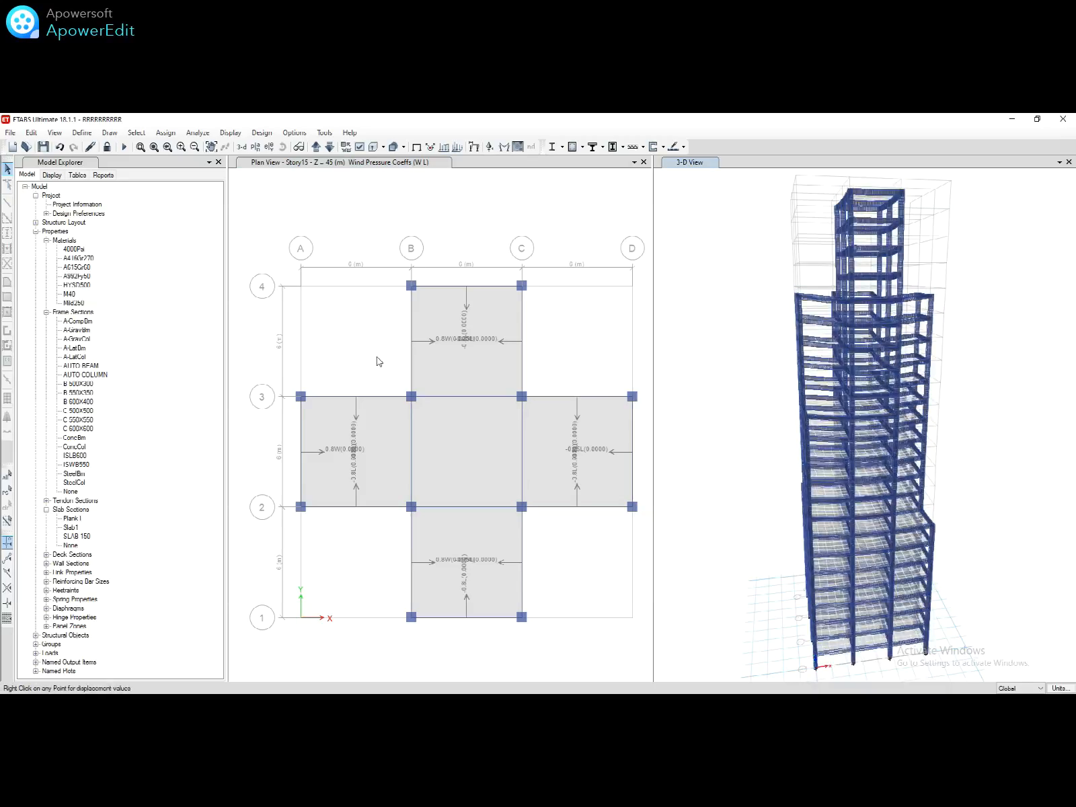
left_click(593, 374)
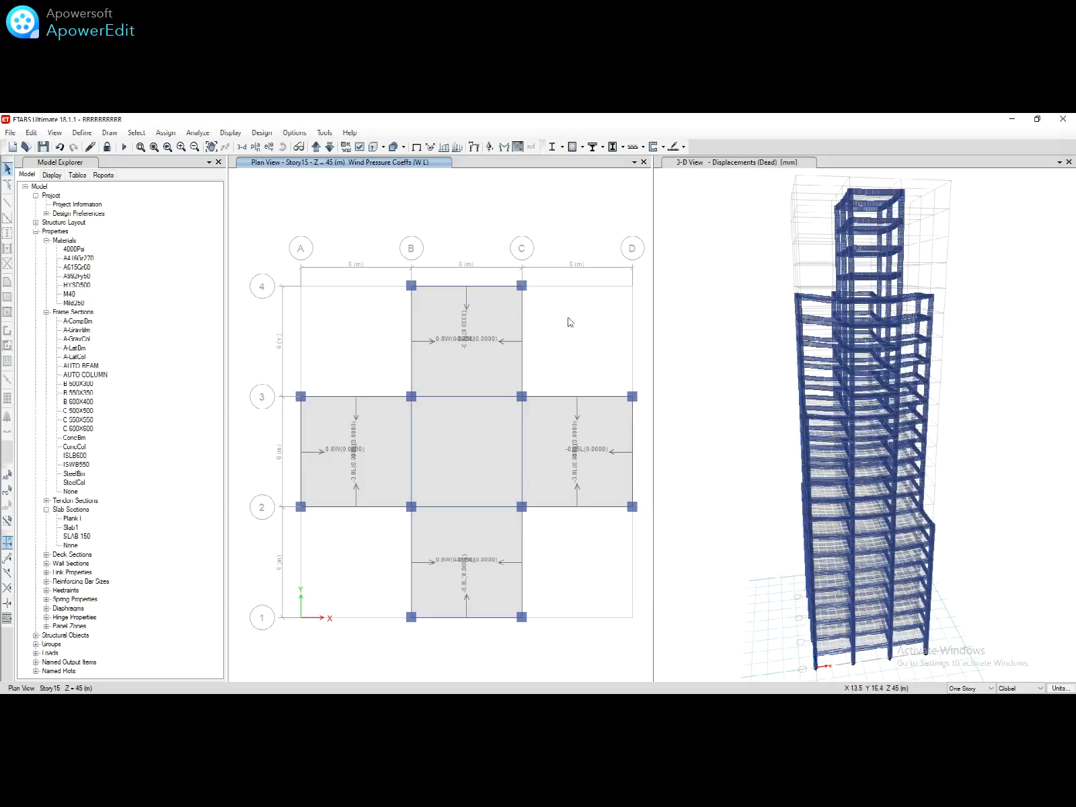
Step: Show the DL + LL deformed shape in one 3-D view with Displacement UZ contours on objects
left_click(242, 147)
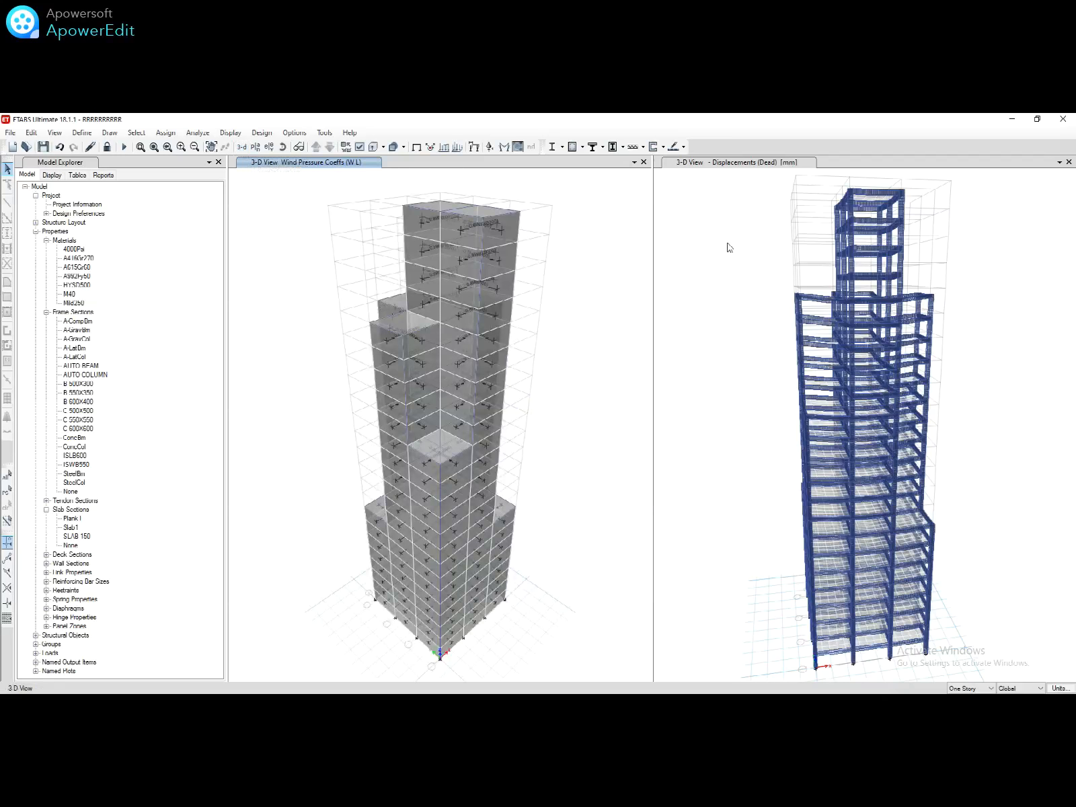
left_click(1068, 163)
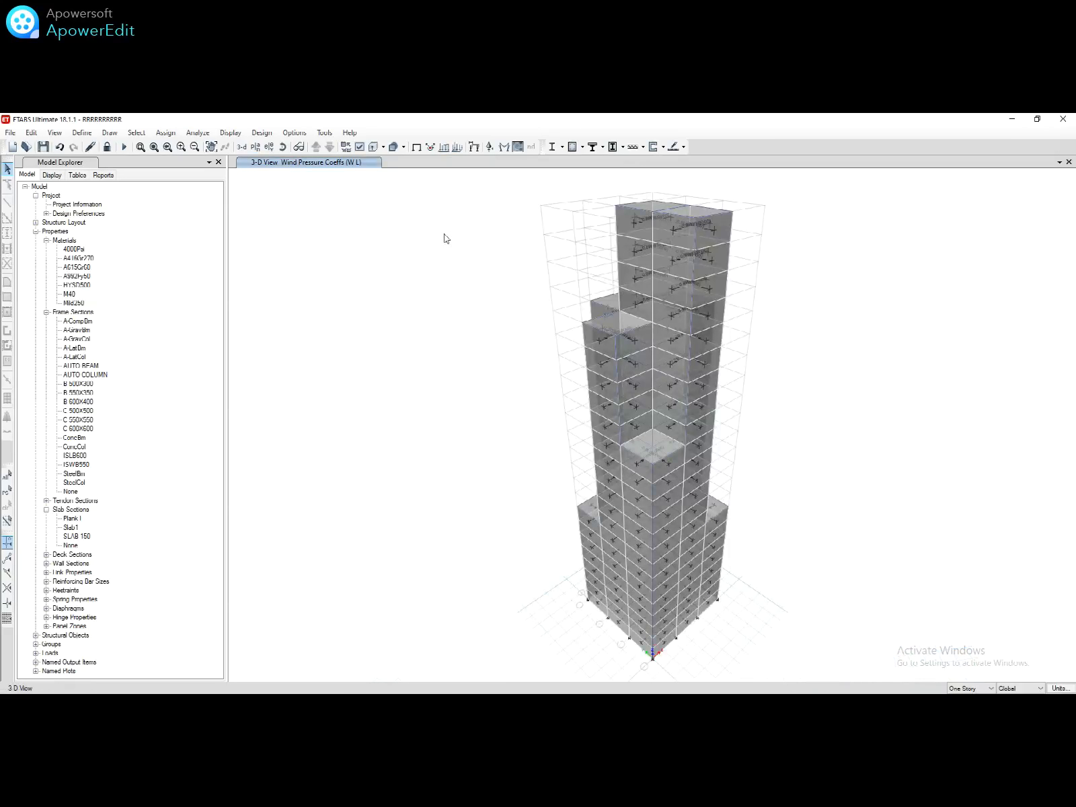
left_click(474, 147)
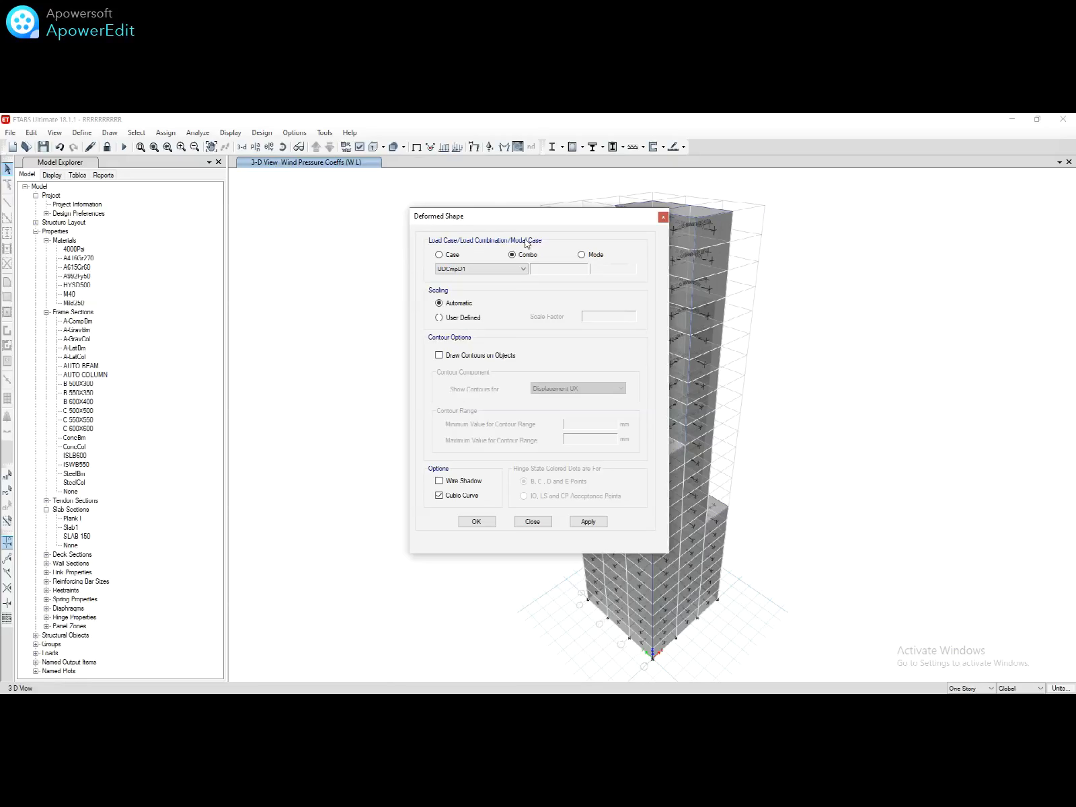
left_click(496, 269)
left_click(483, 279)
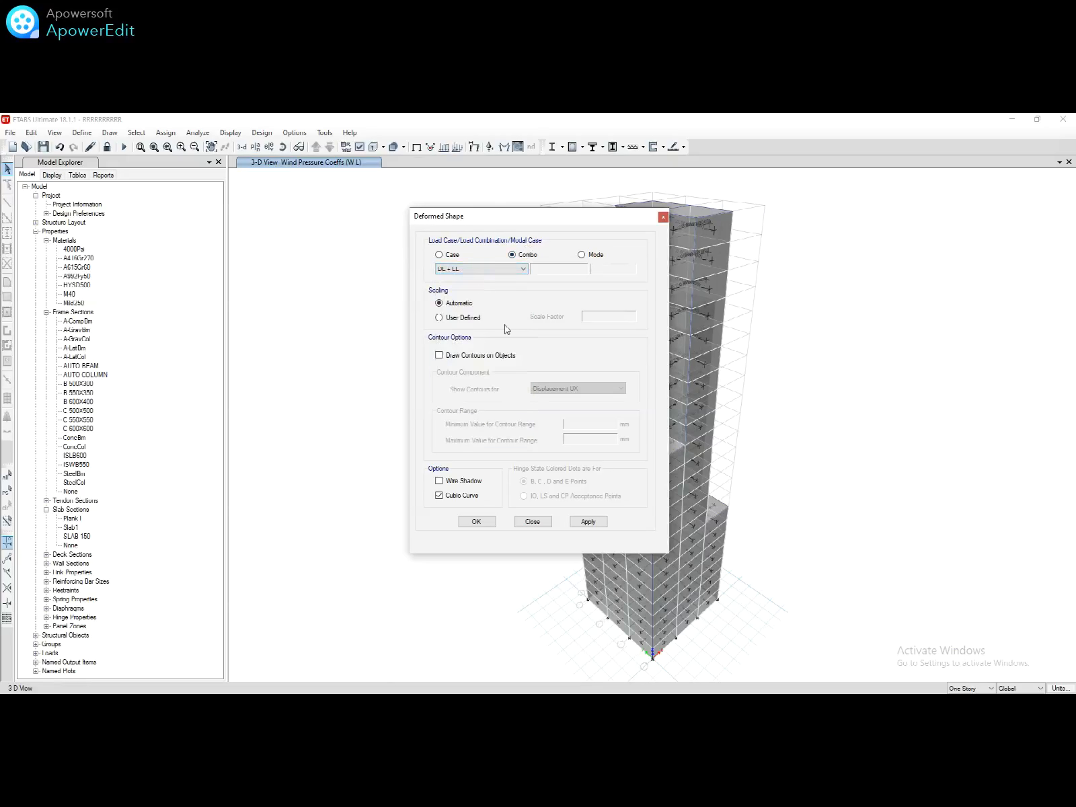
left_click(498, 359)
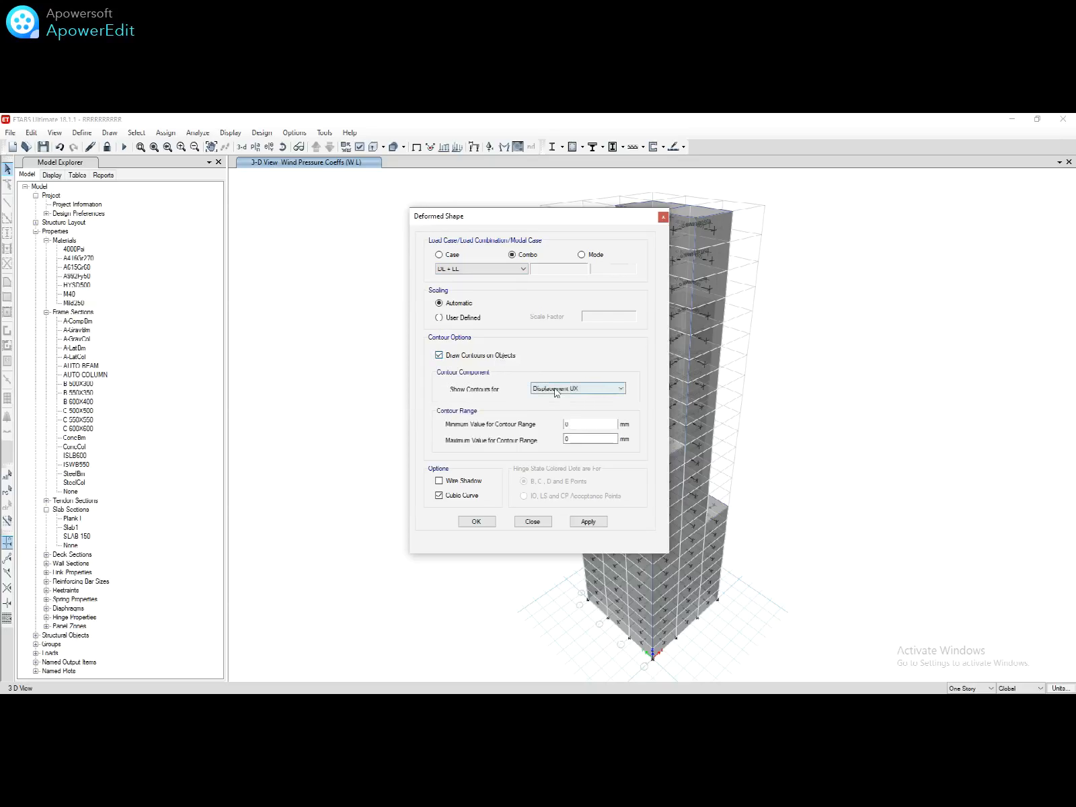
left_click(591, 388)
left_click(565, 413)
left_click(487, 523)
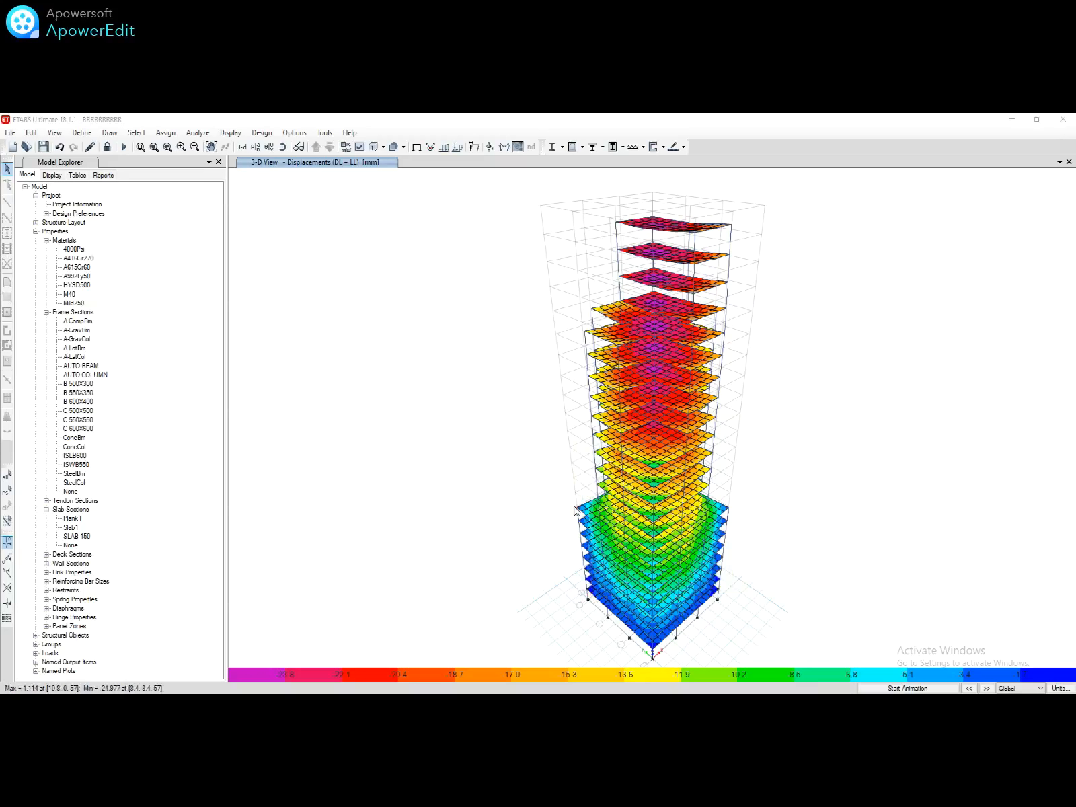
mouse_move(644, 331)
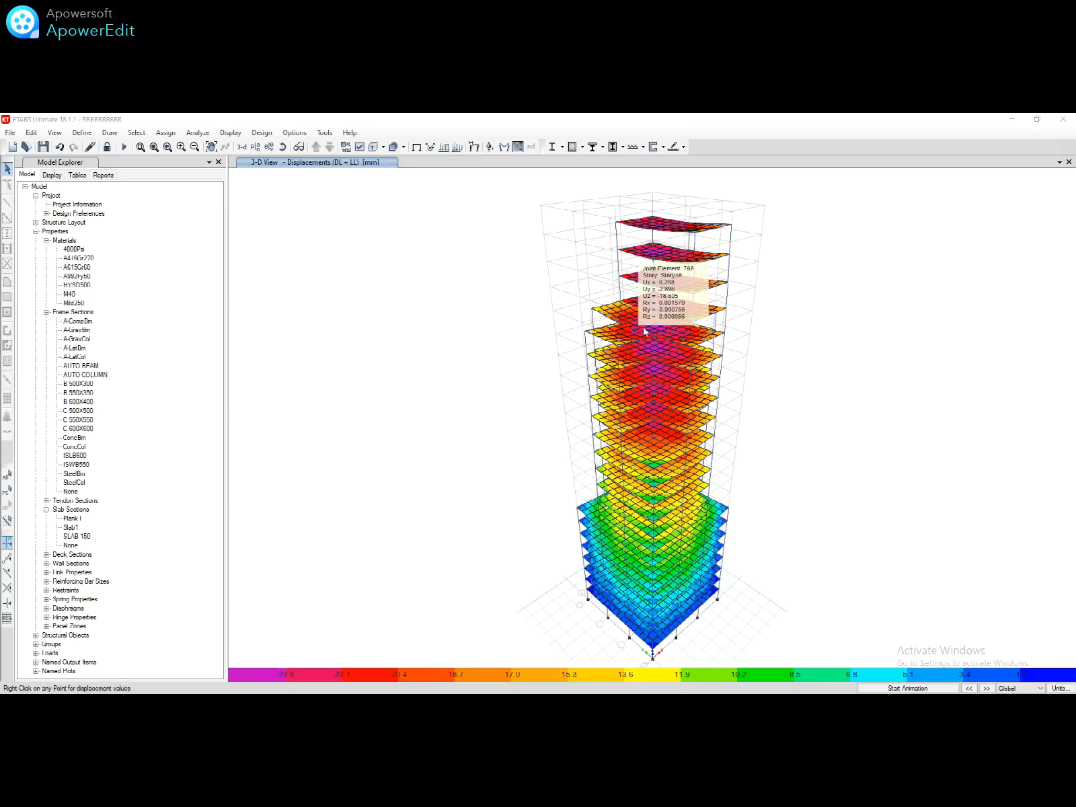
Step: Review and accept the IS 456:2000 concrete frame design preferences
left_click(267, 136)
mouse_move(338, 162)
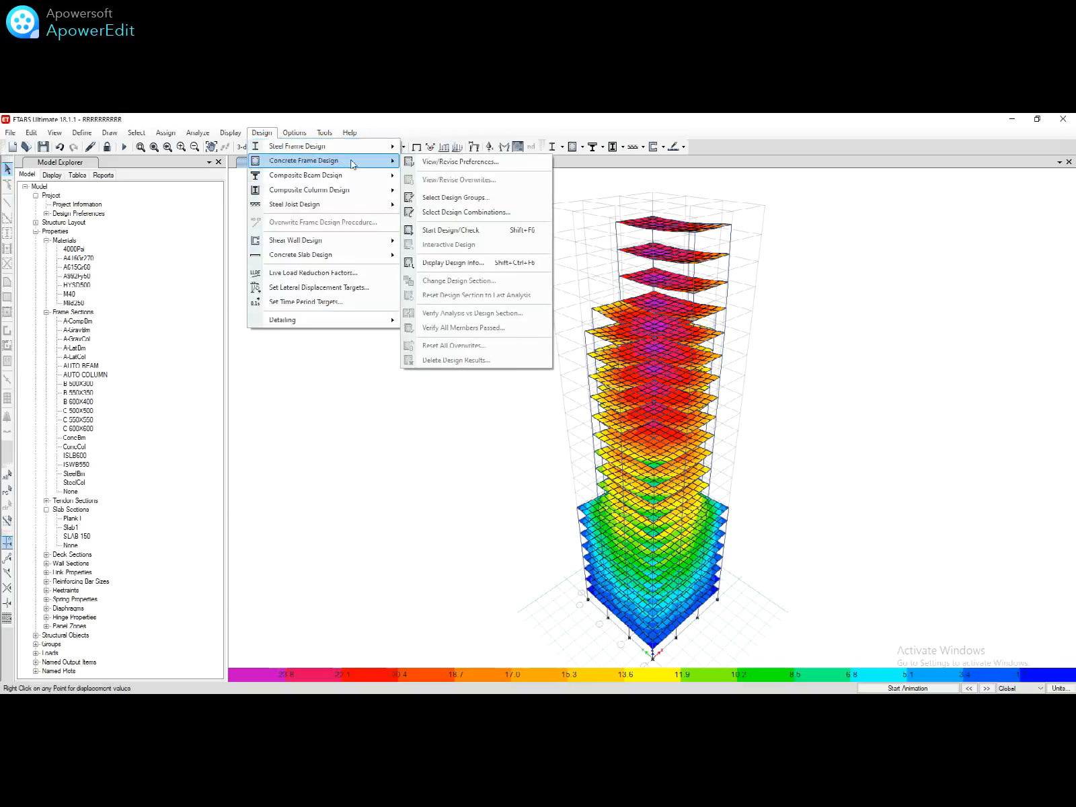
left_click(437, 161)
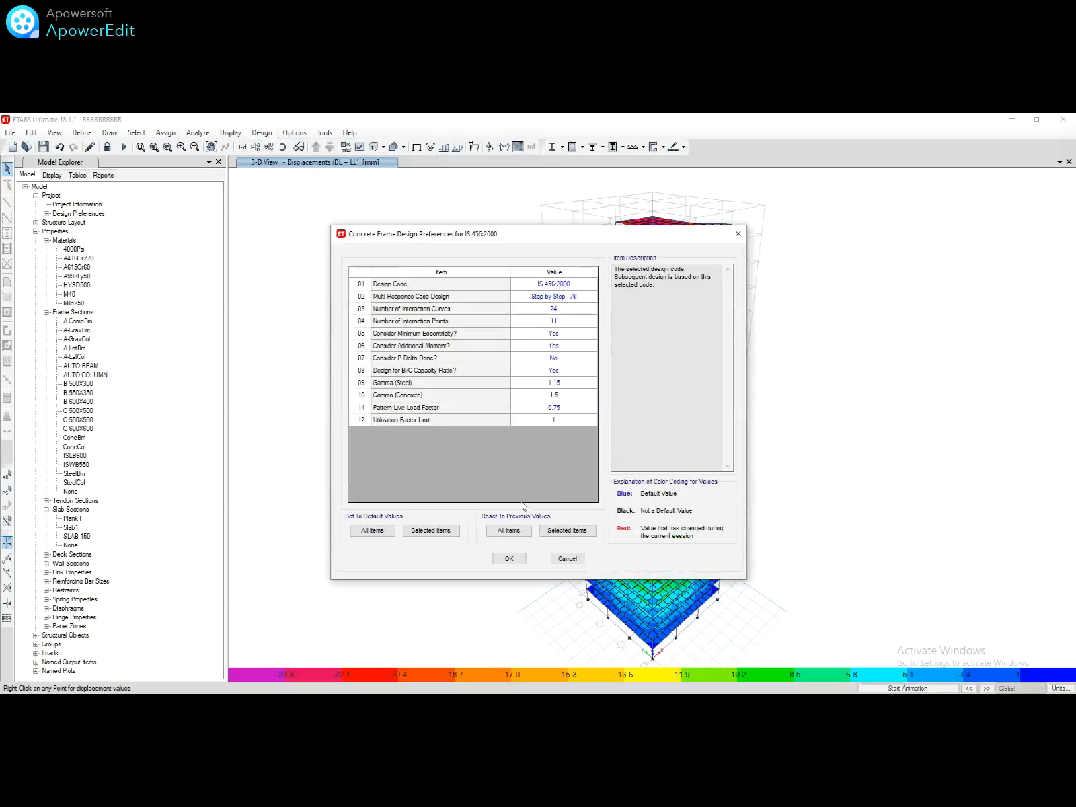
left_click(508, 555)
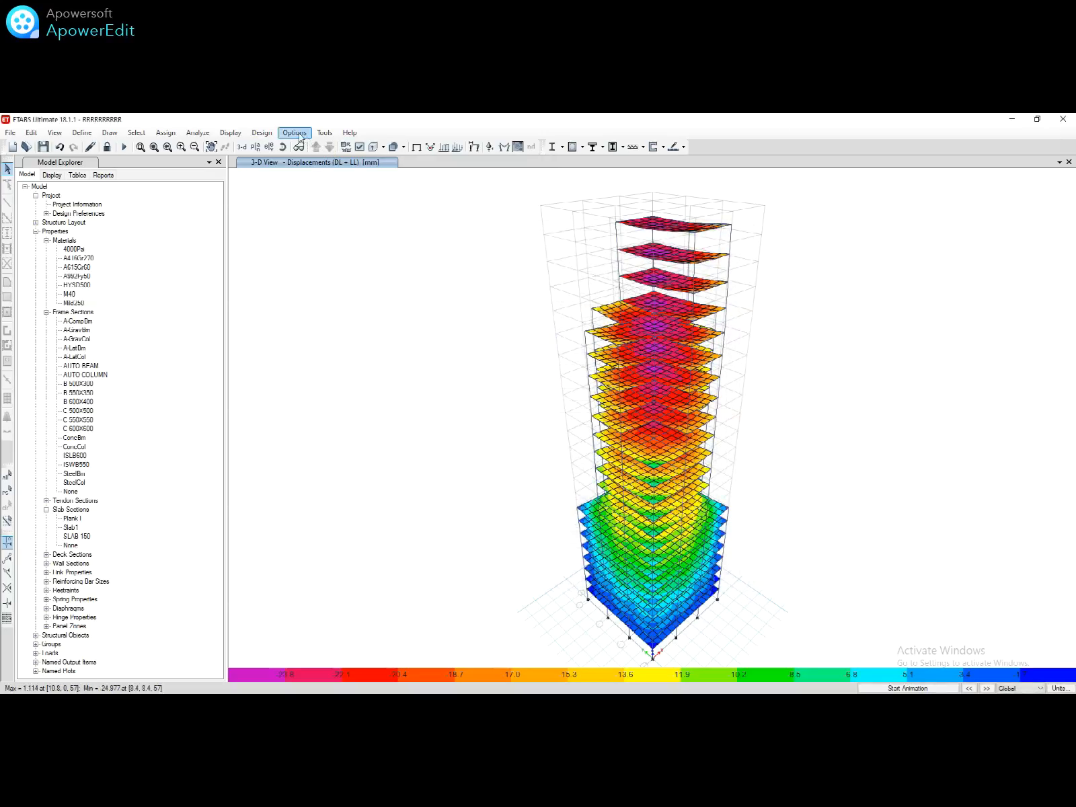
Step: Accept the selected concrete frame design load combinations
left_click(265, 133)
mouse_move(367, 169)
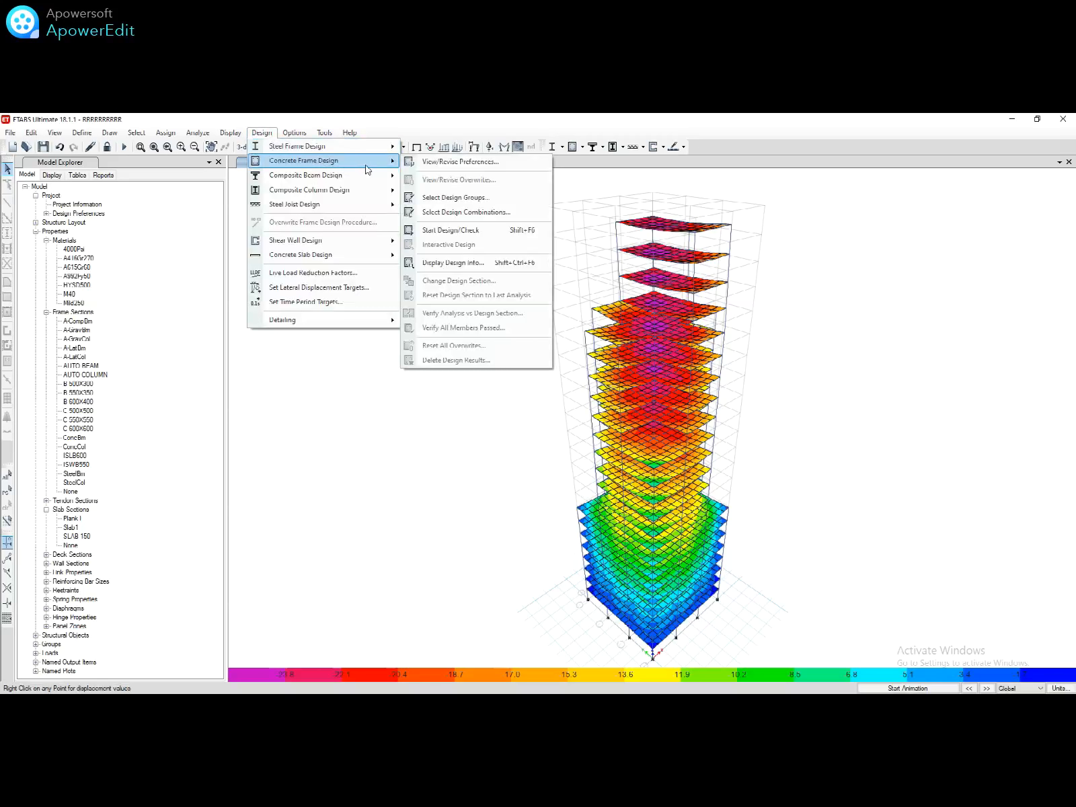
left_click(471, 214)
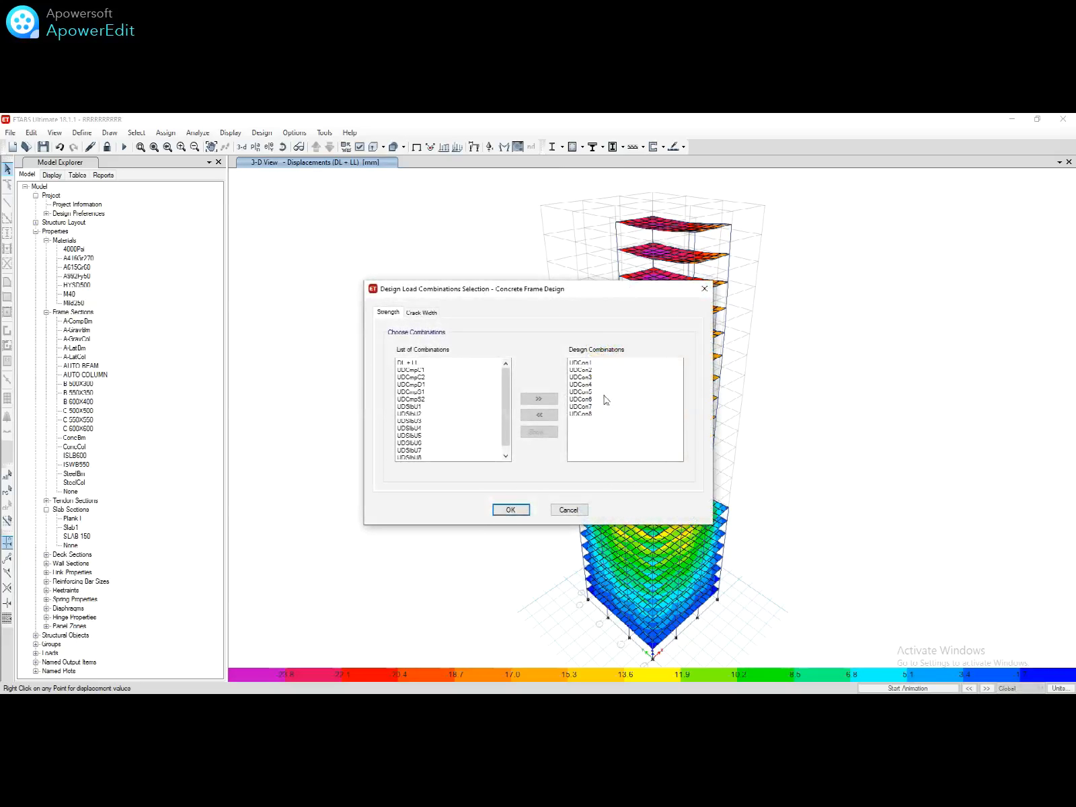
left_click(510, 509)
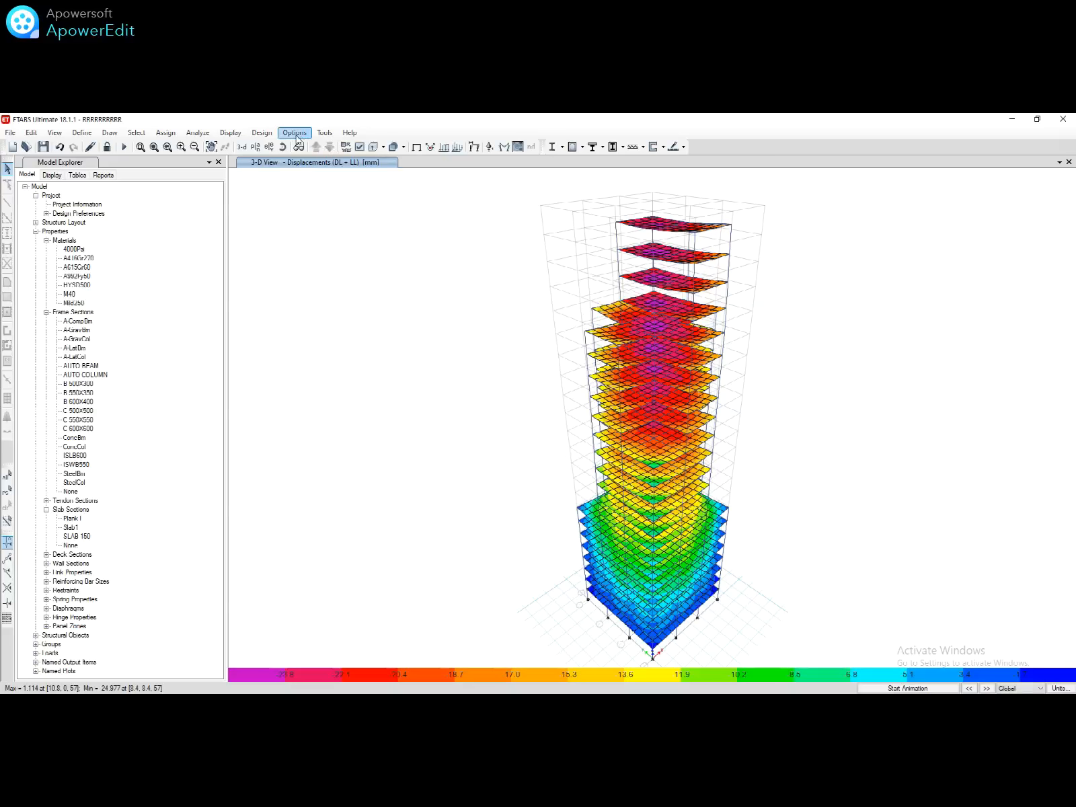
Step: Start the concrete frame design check
left_click(262, 133)
mouse_move(336, 162)
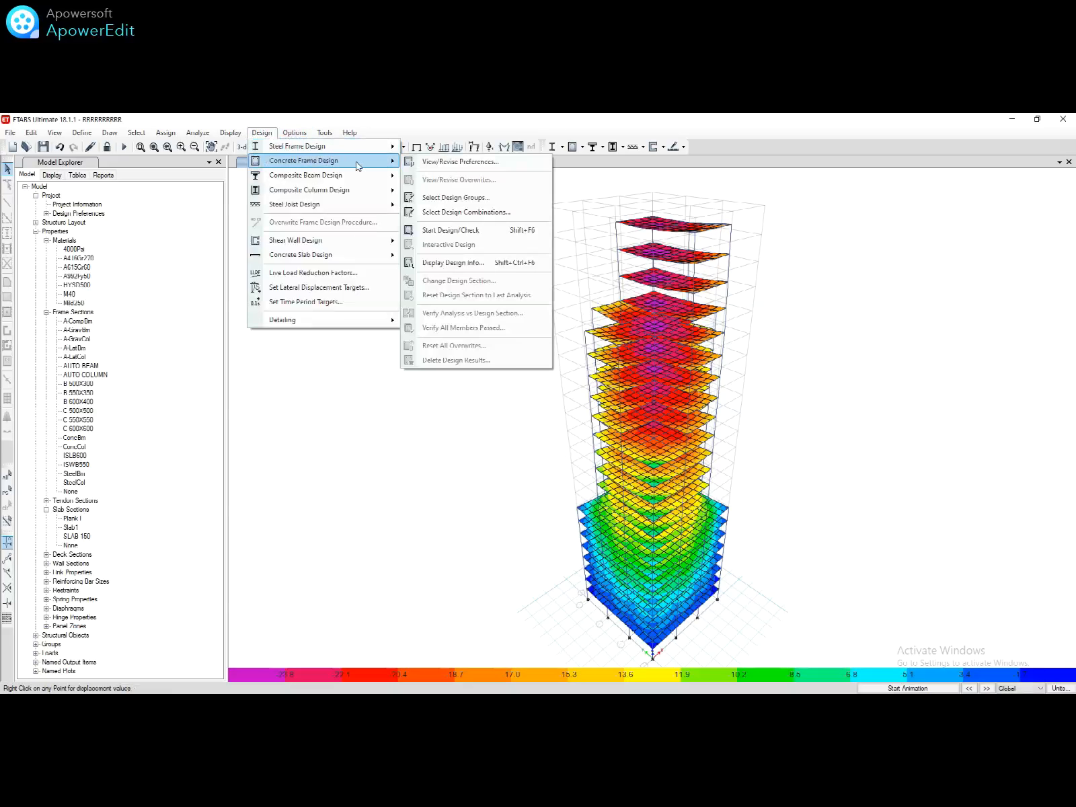
left_click(449, 232)
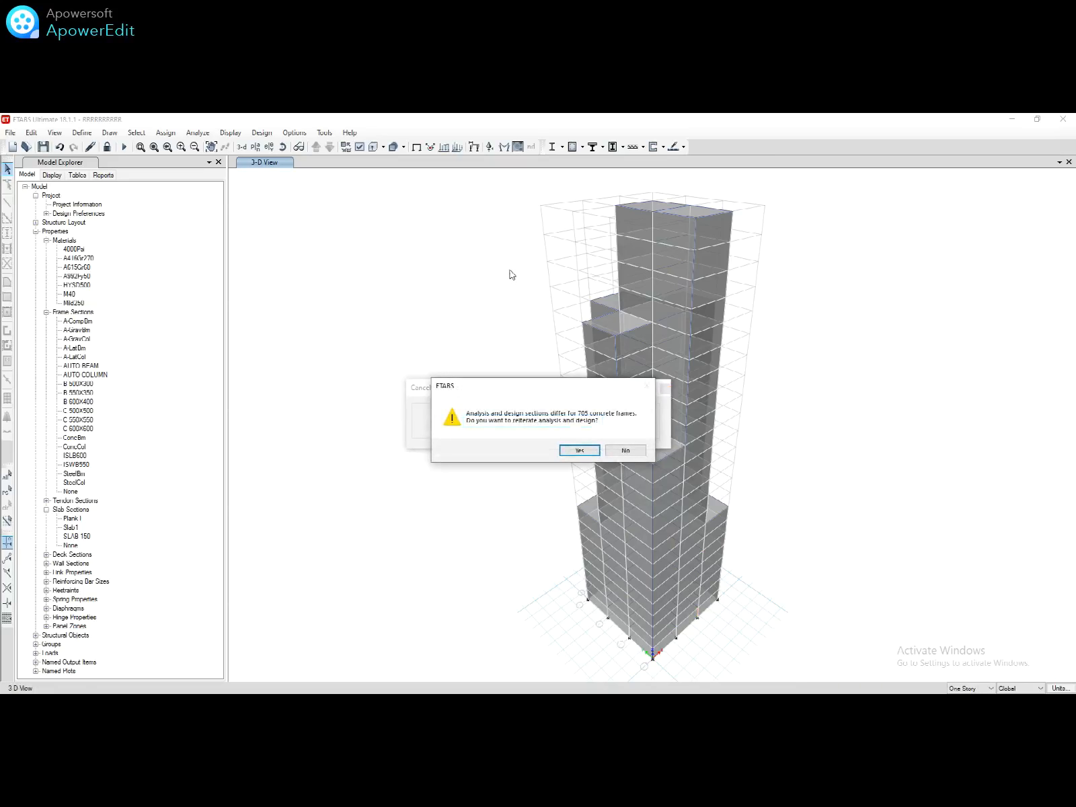
Step: Reiterate analysis and design, verify all concrete frames passed, and save the model
left_click(582, 448)
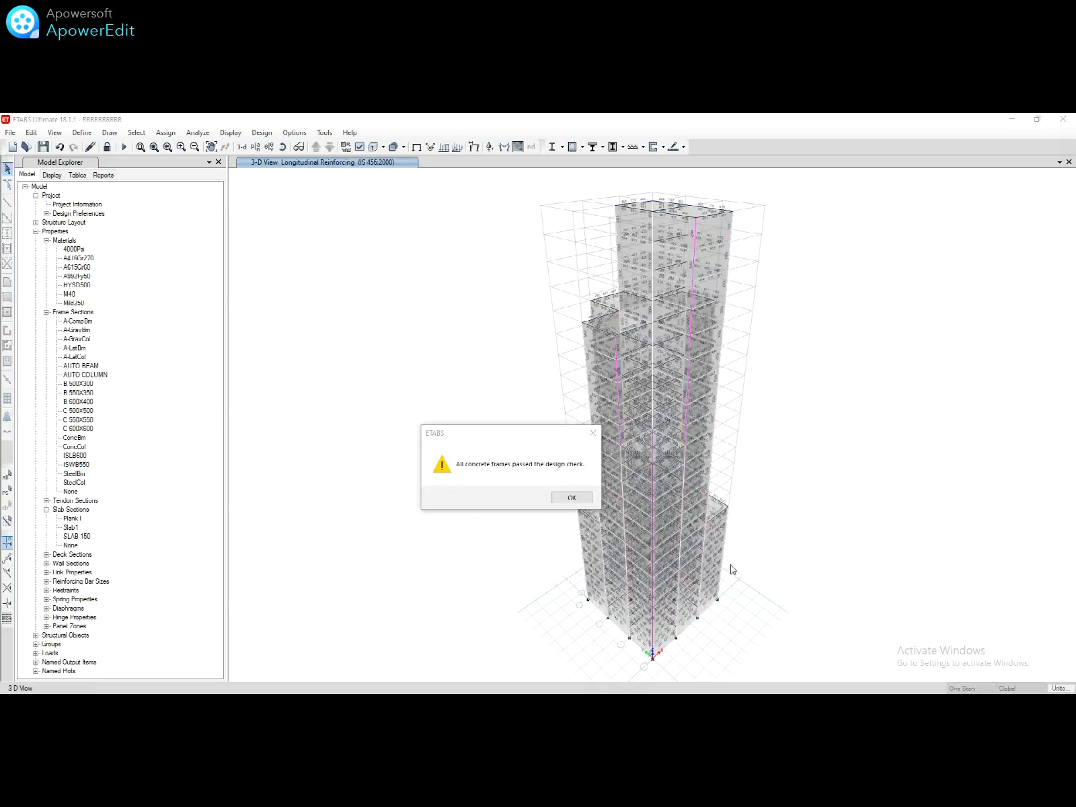
left_click(570, 497)
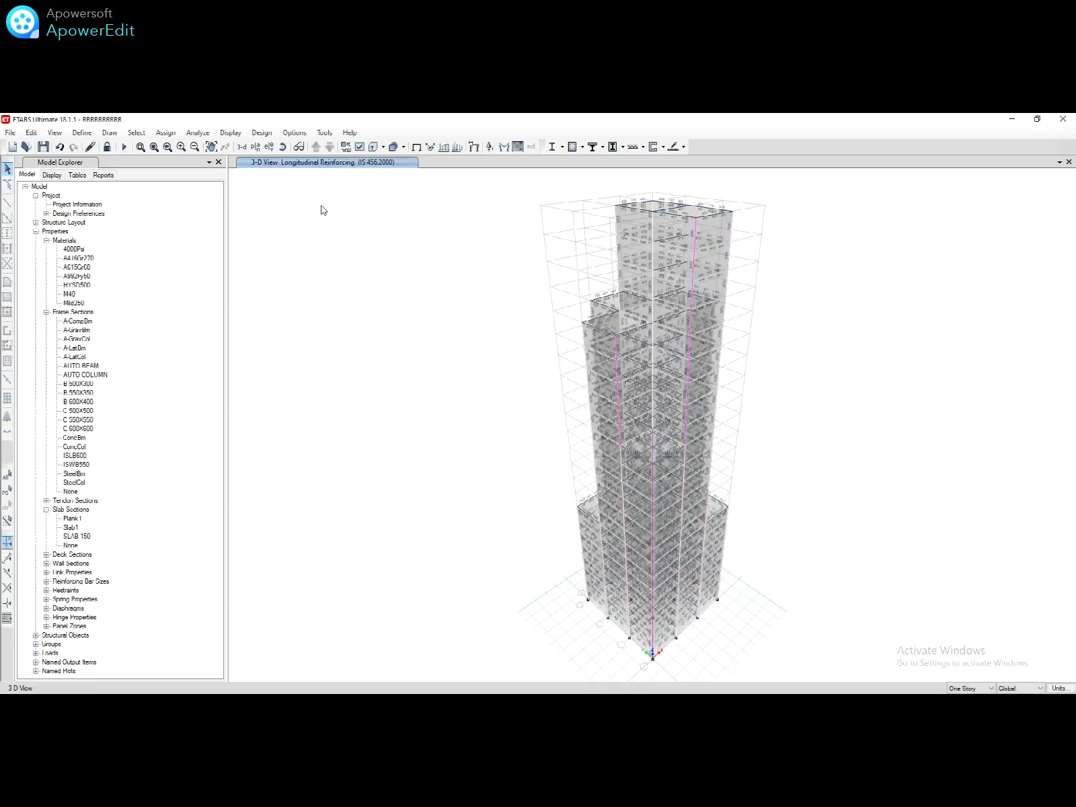
left_click(261, 133)
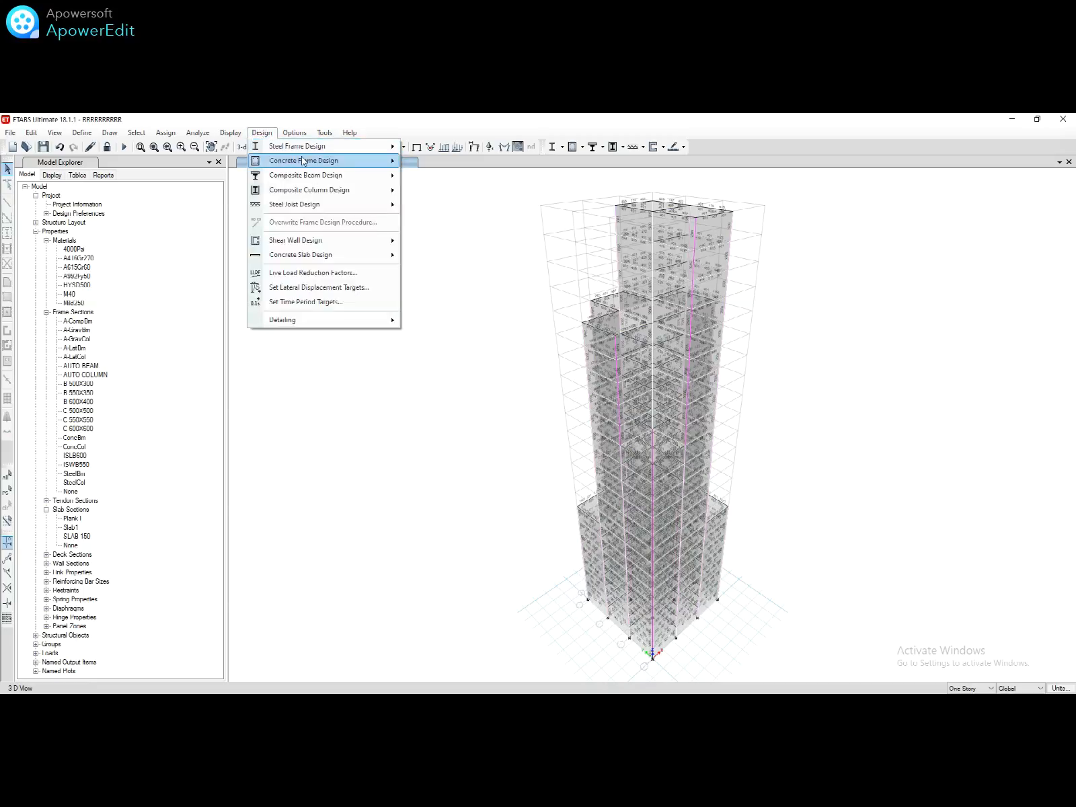
mouse_move(302, 160)
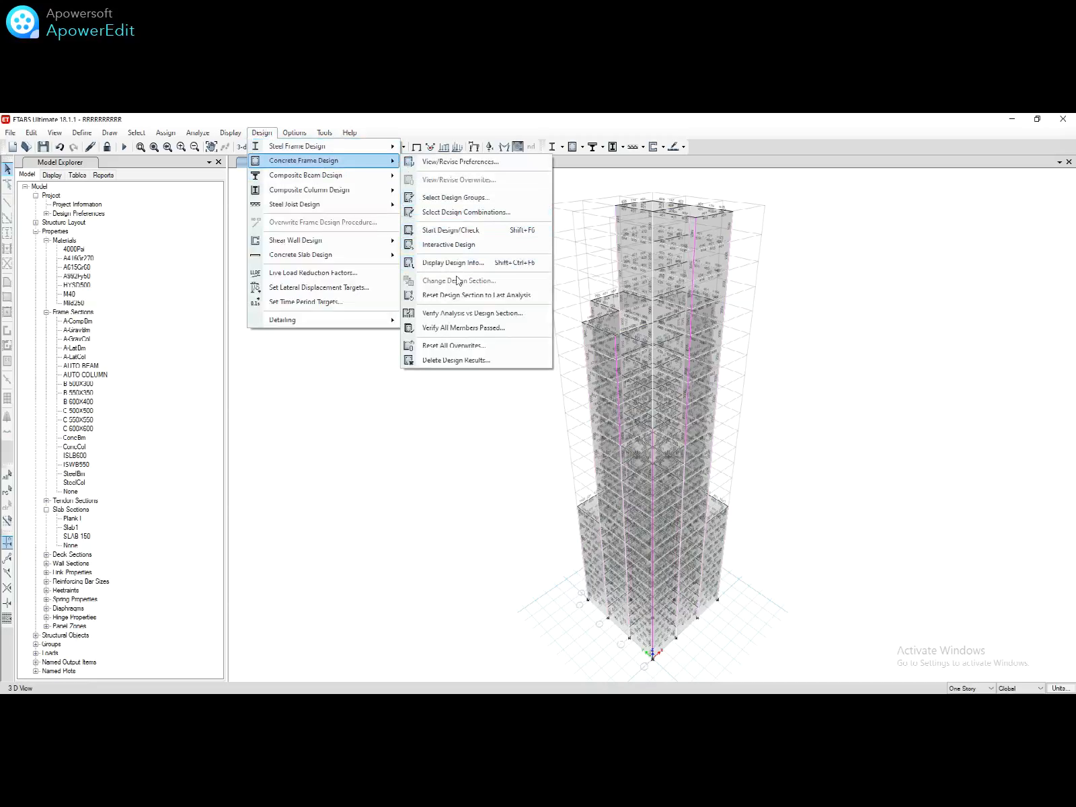
left_click(455, 330)
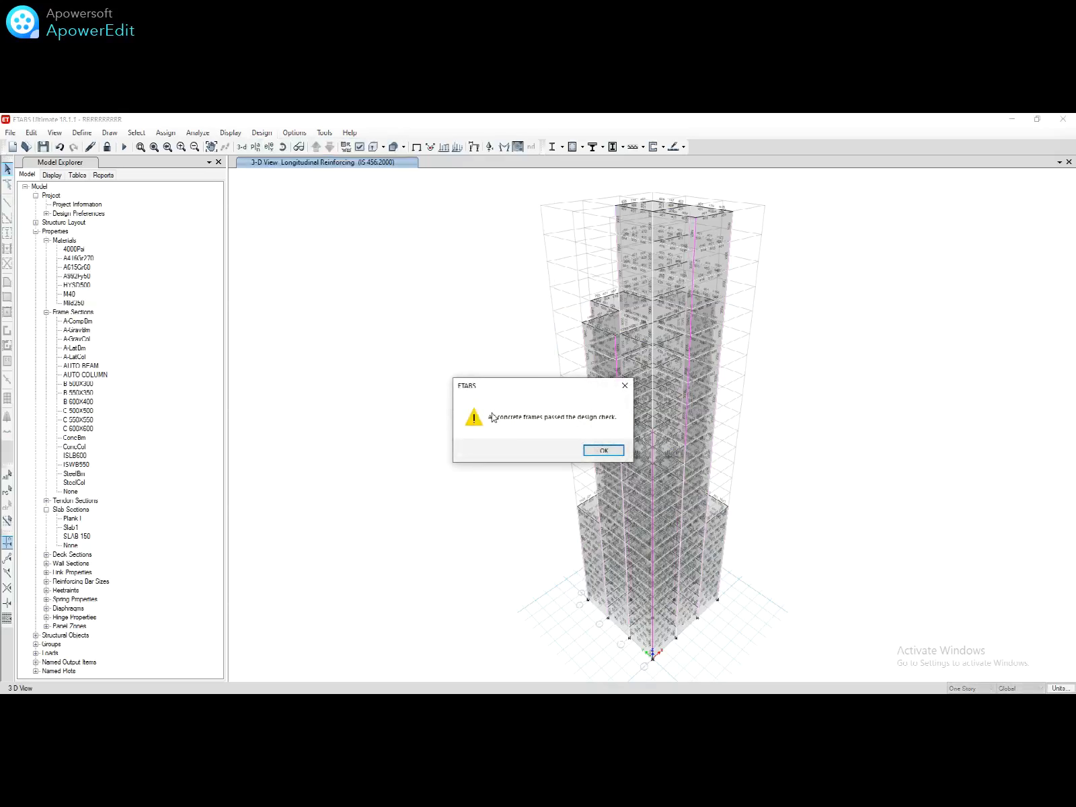
left_click(604, 451)
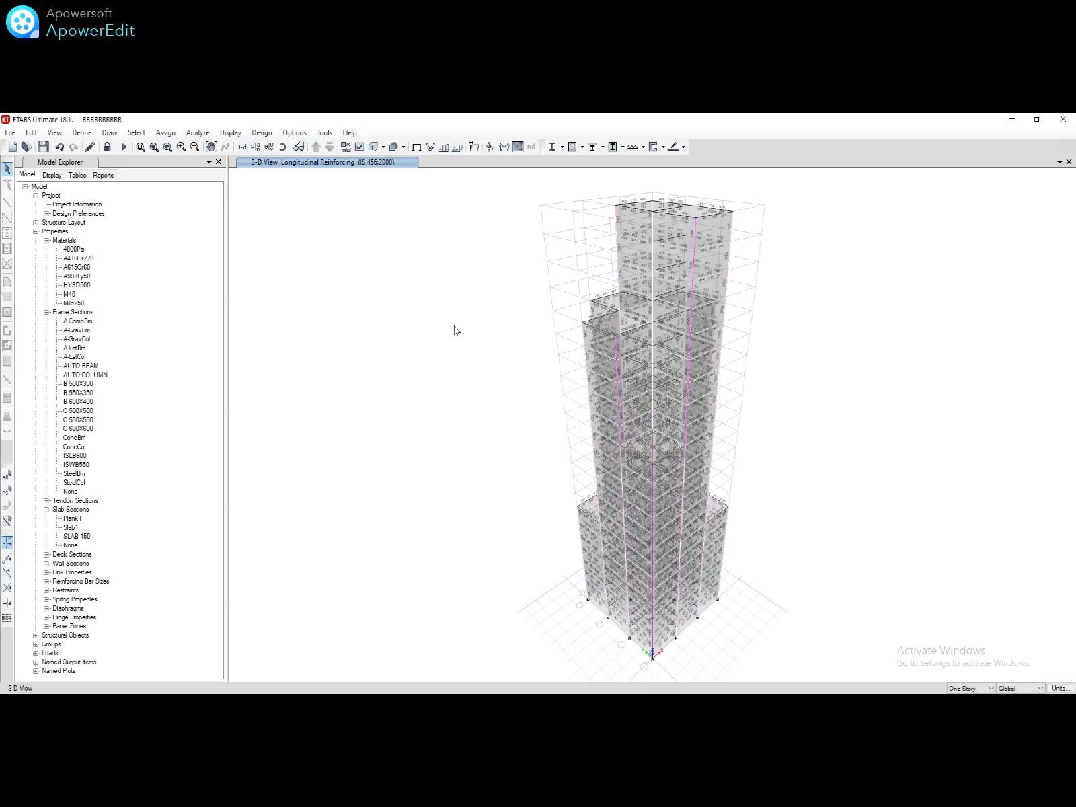
left_click(45, 147)
Step: Select Story23 through Story1 for concrete slab design
left_click(262, 133)
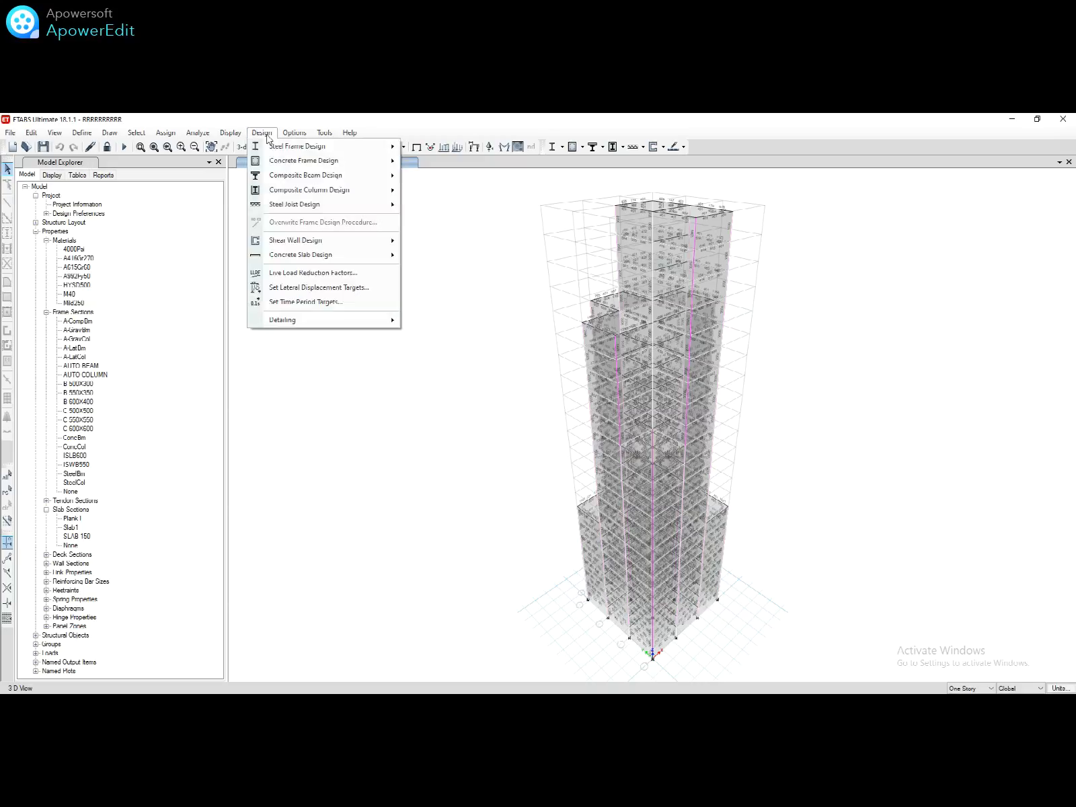
mouse_move(336, 256)
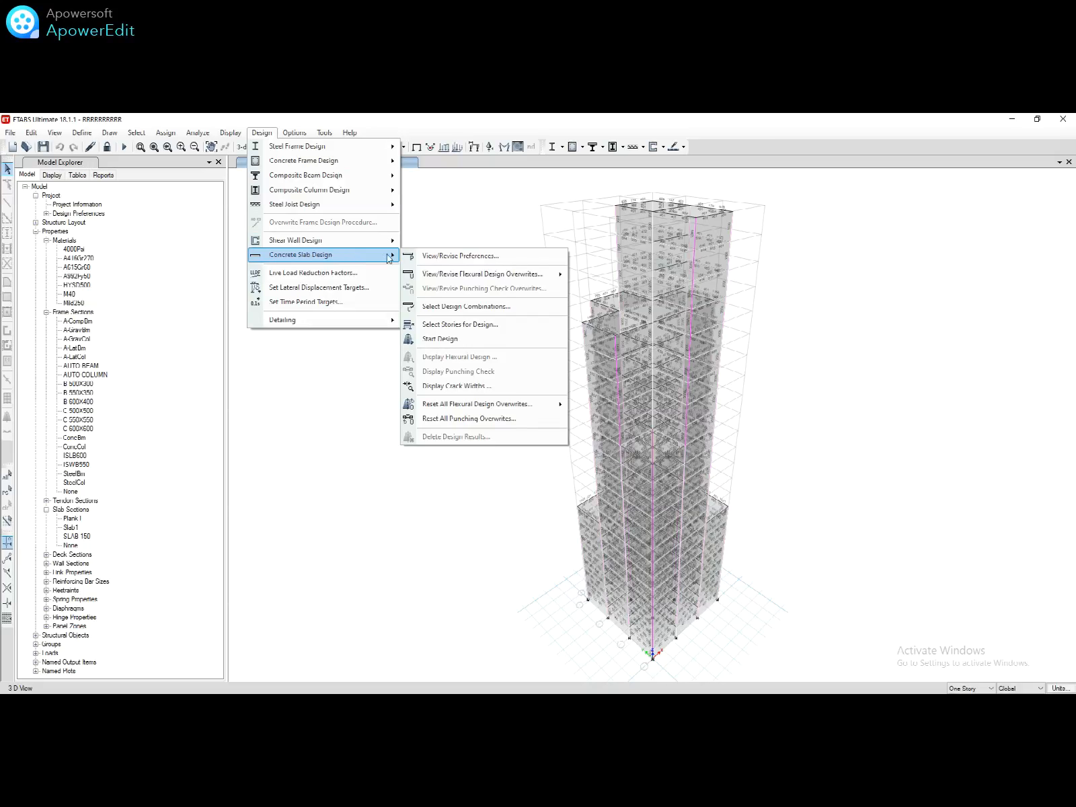
left_click(471, 325)
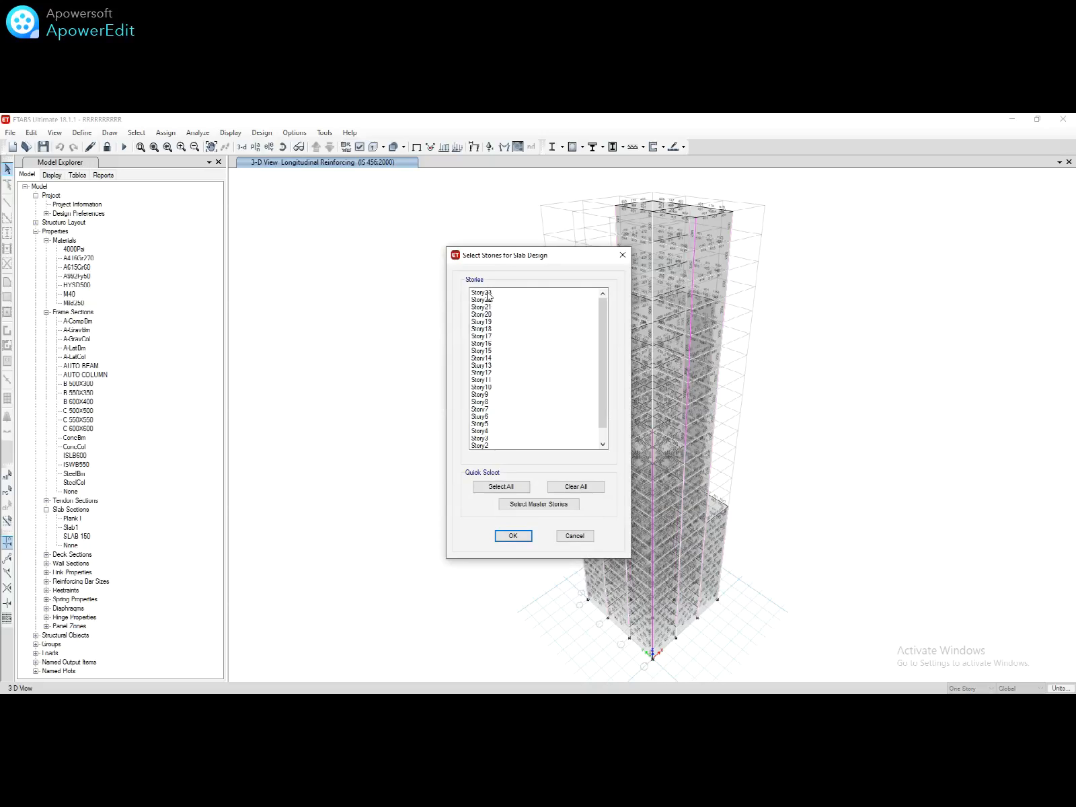
left_click_drag(489, 294, 518, 441)
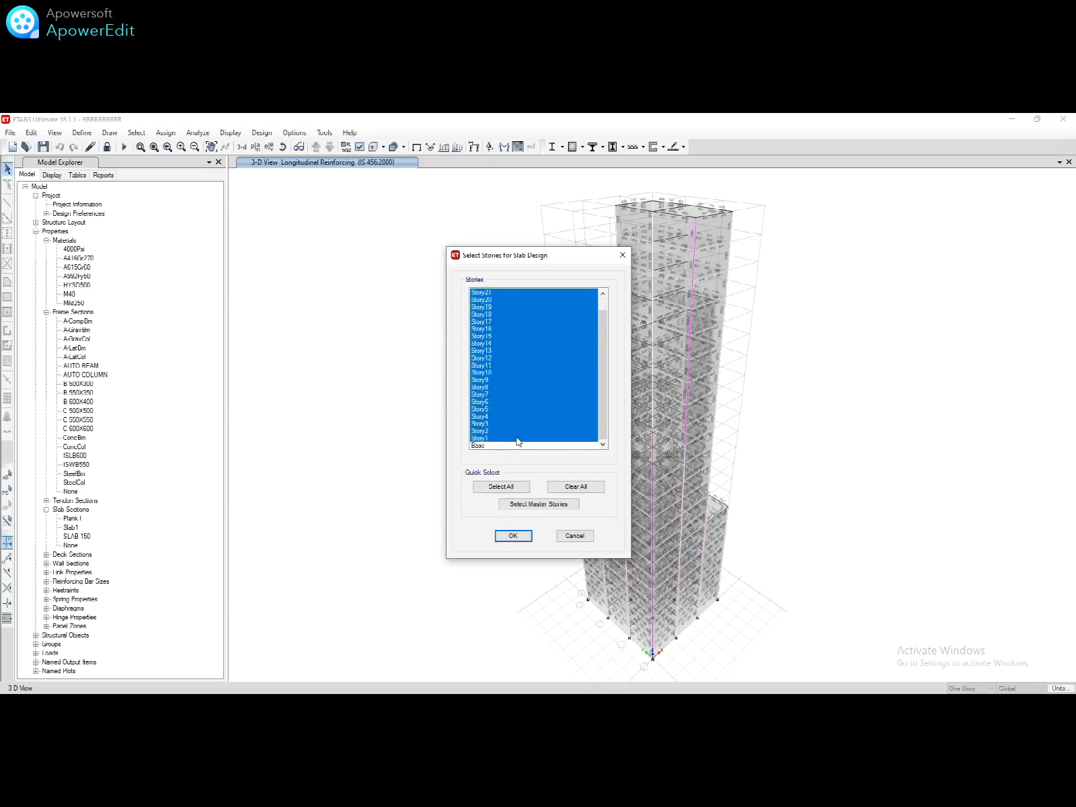
left_click(516, 537)
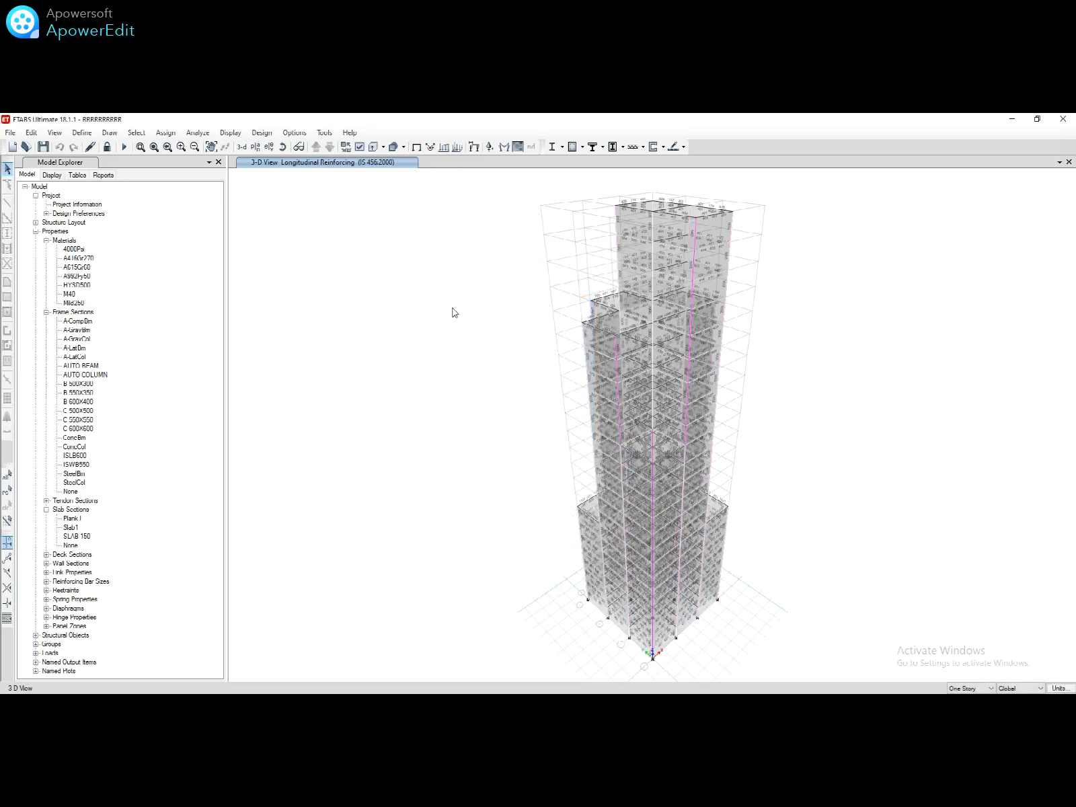
Step: Run the concrete slab design
left_click(263, 133)
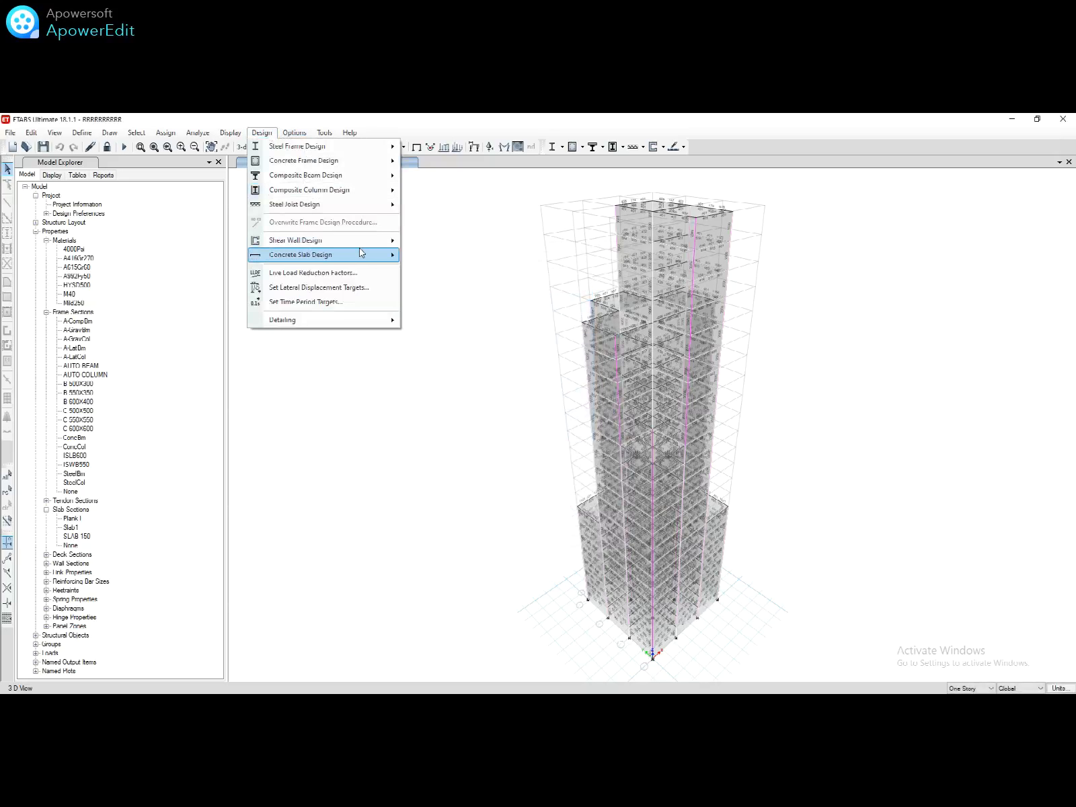
mouse_move(362, 254)
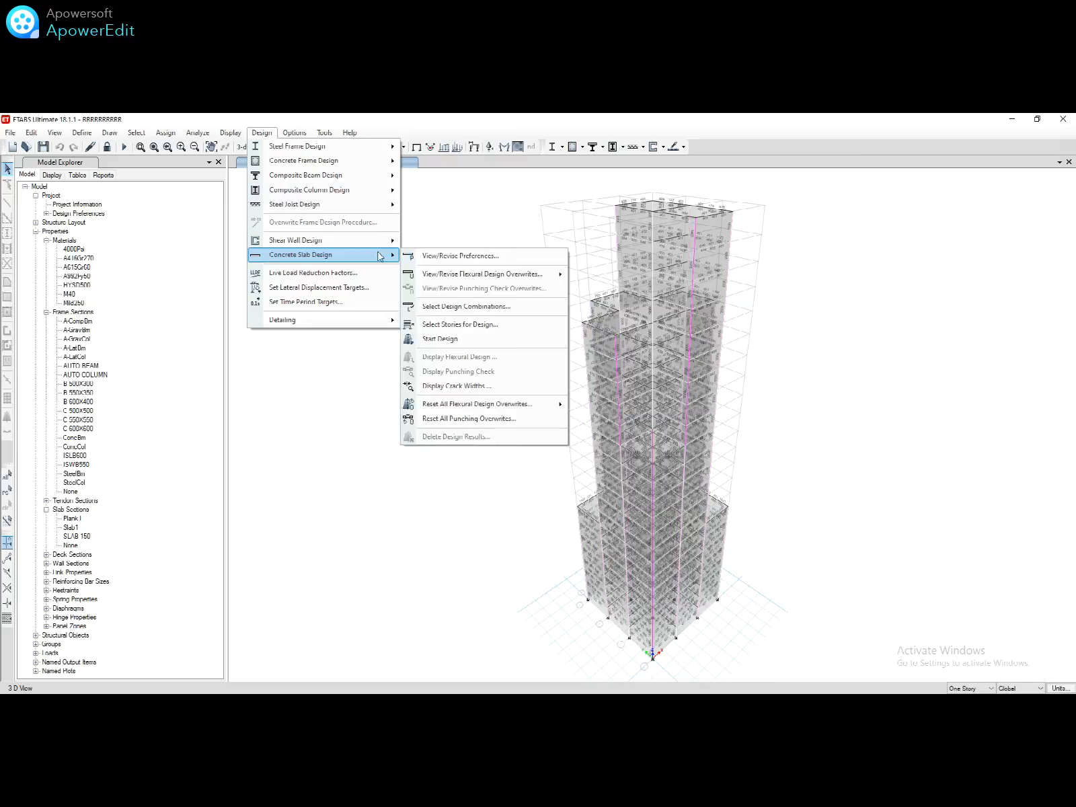
left_click(453, 339)
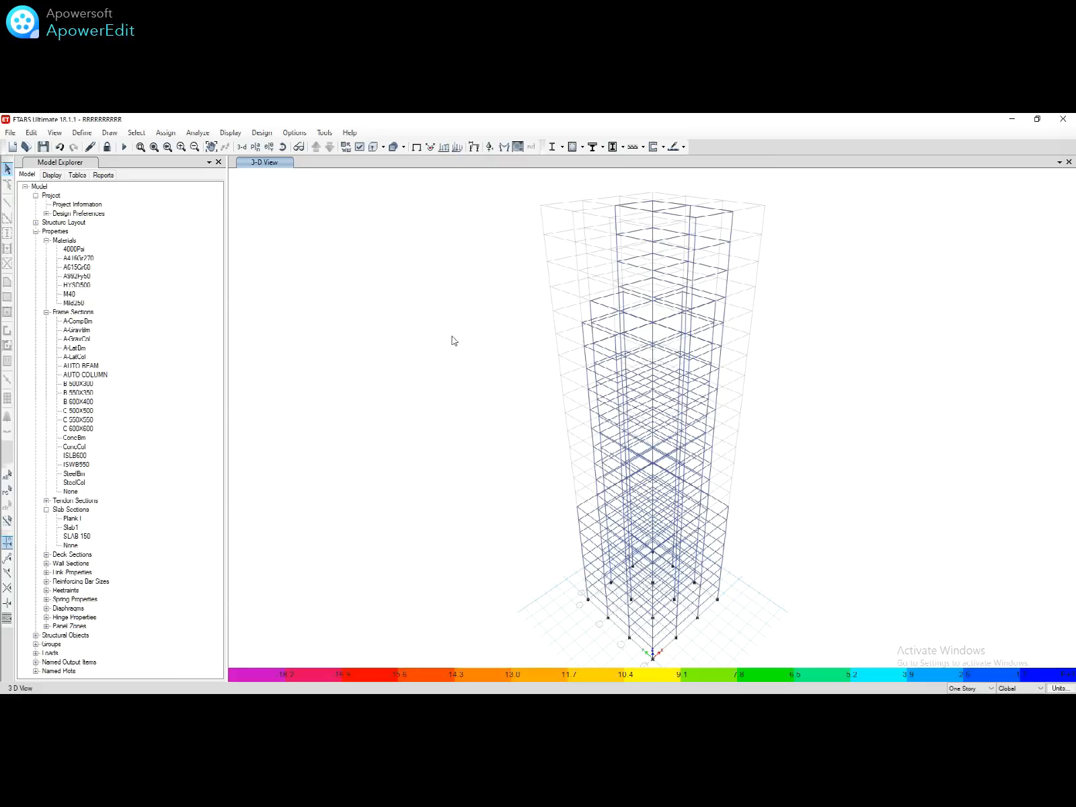
Step: Calculate rebars for detailing
left_click(261, 132)
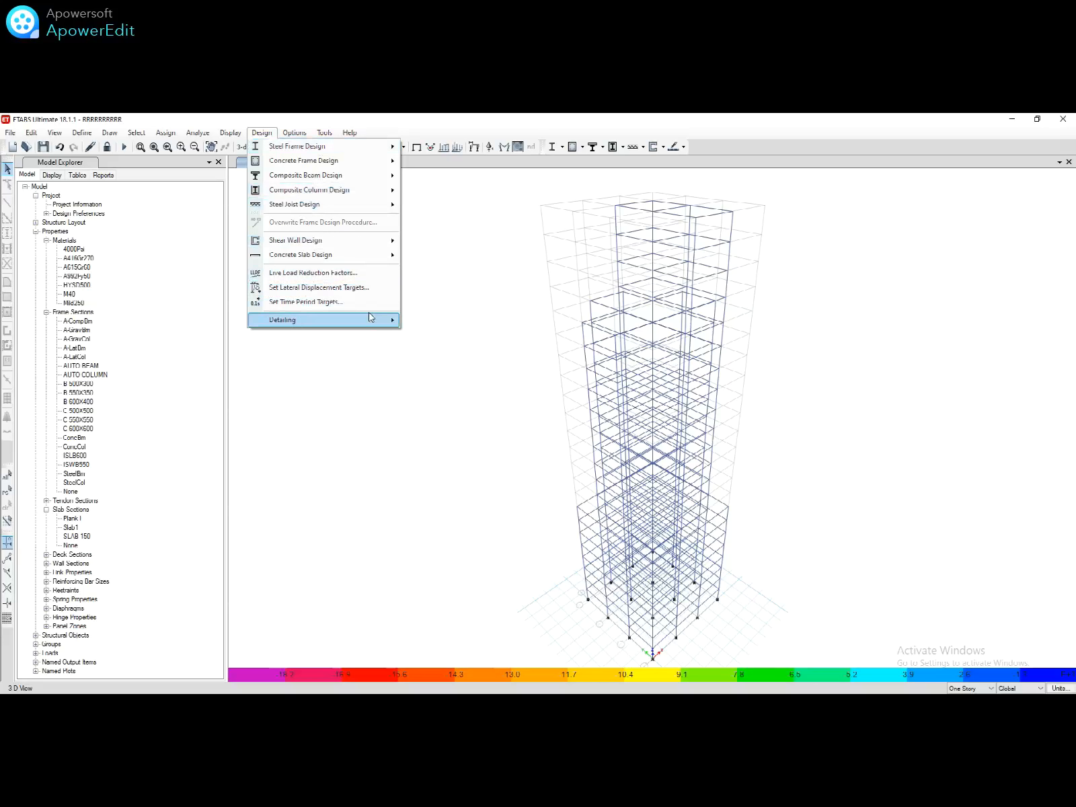
mouse_move(374, 322)
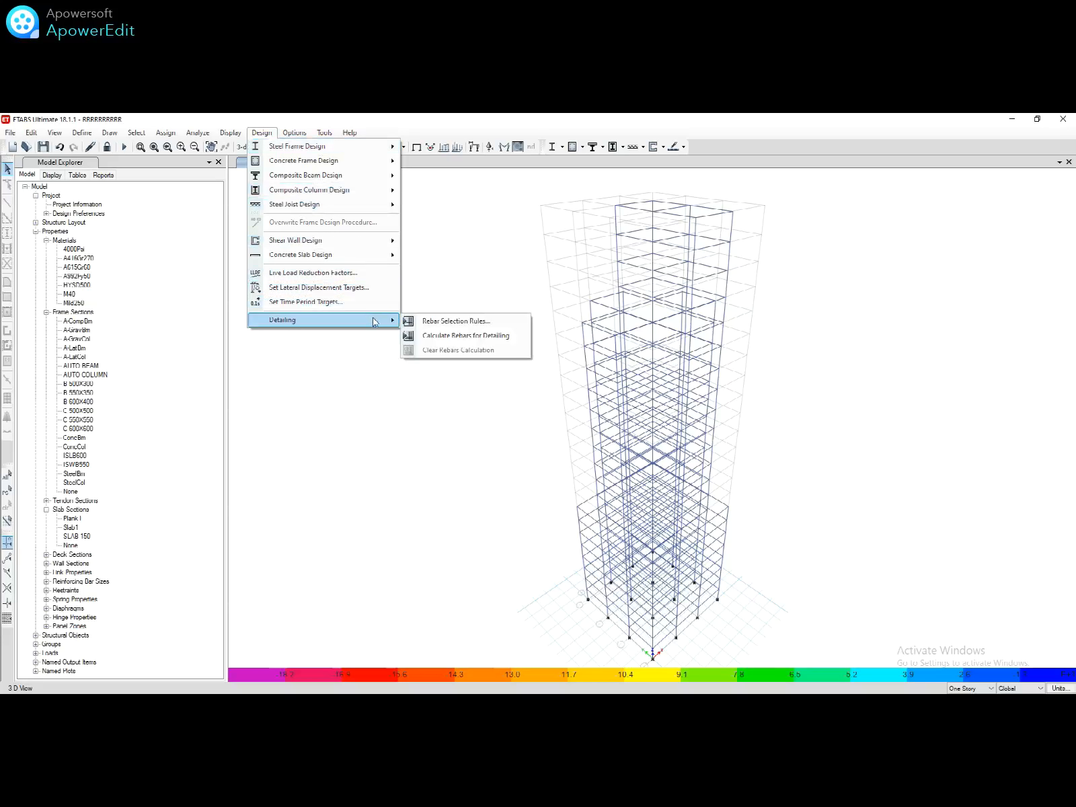
left_click(464, 336)
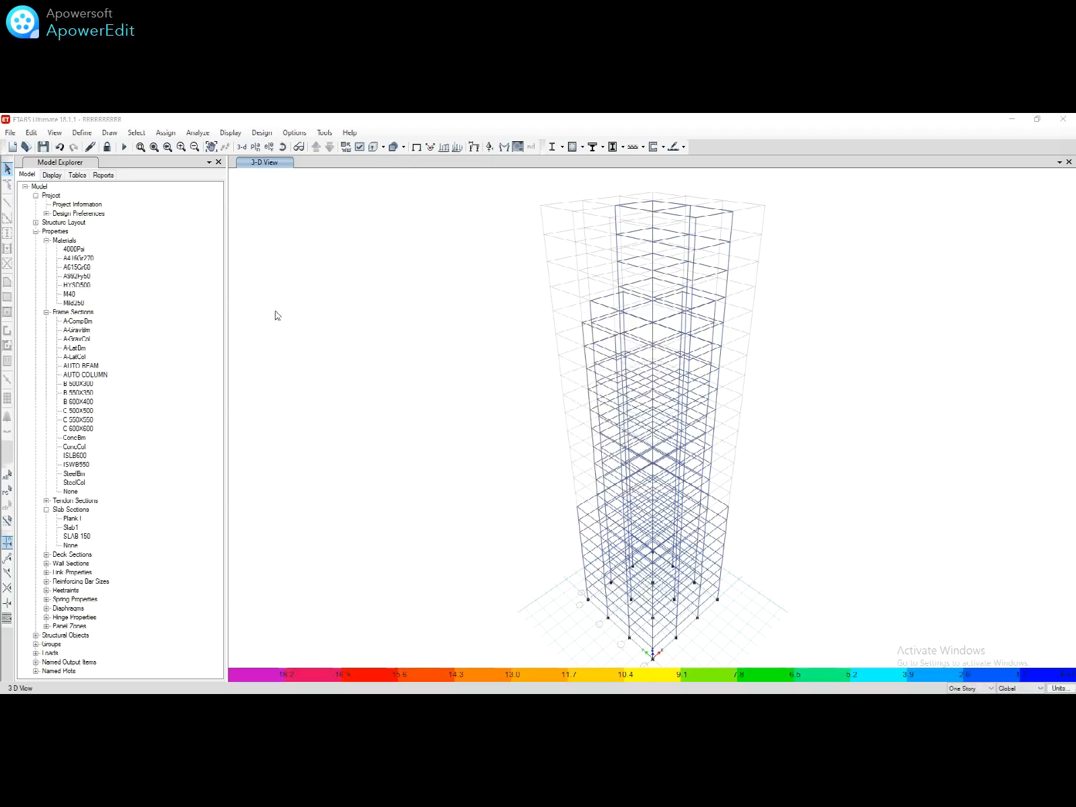
Step: Generate and page through the 919-page Project Report, then generate the Summary Report
left_click(104, 176)
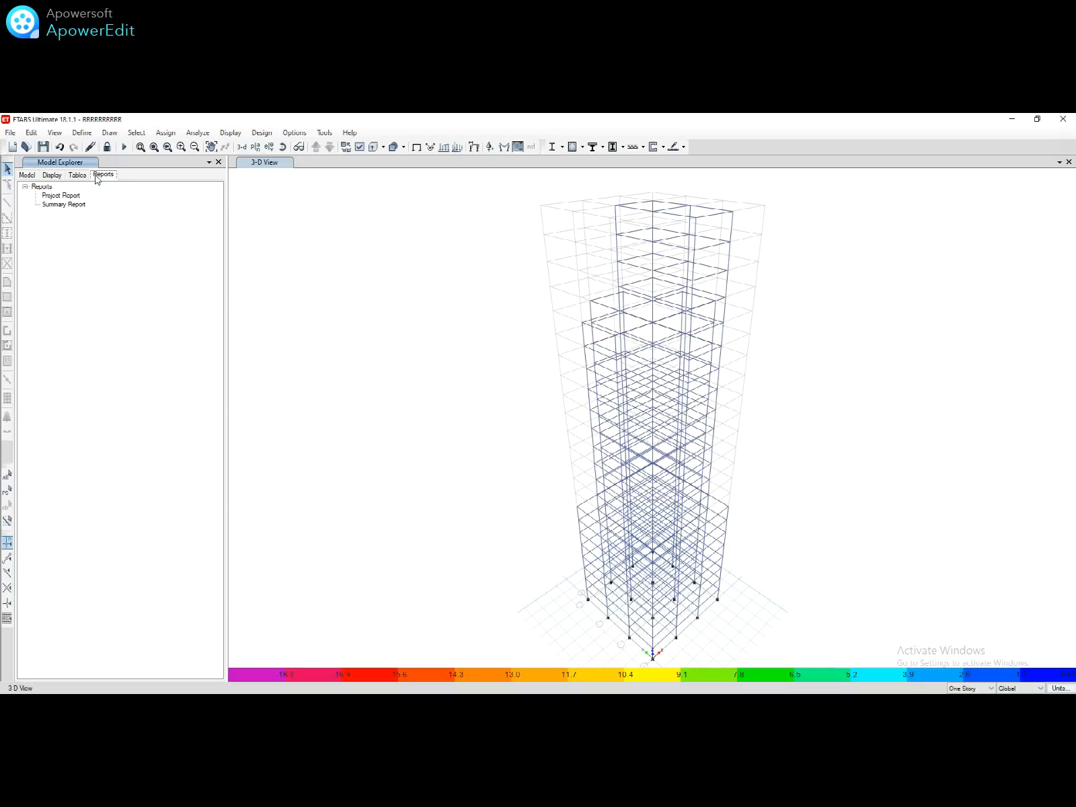
left_click(49, 198)
double_click(49, 198)
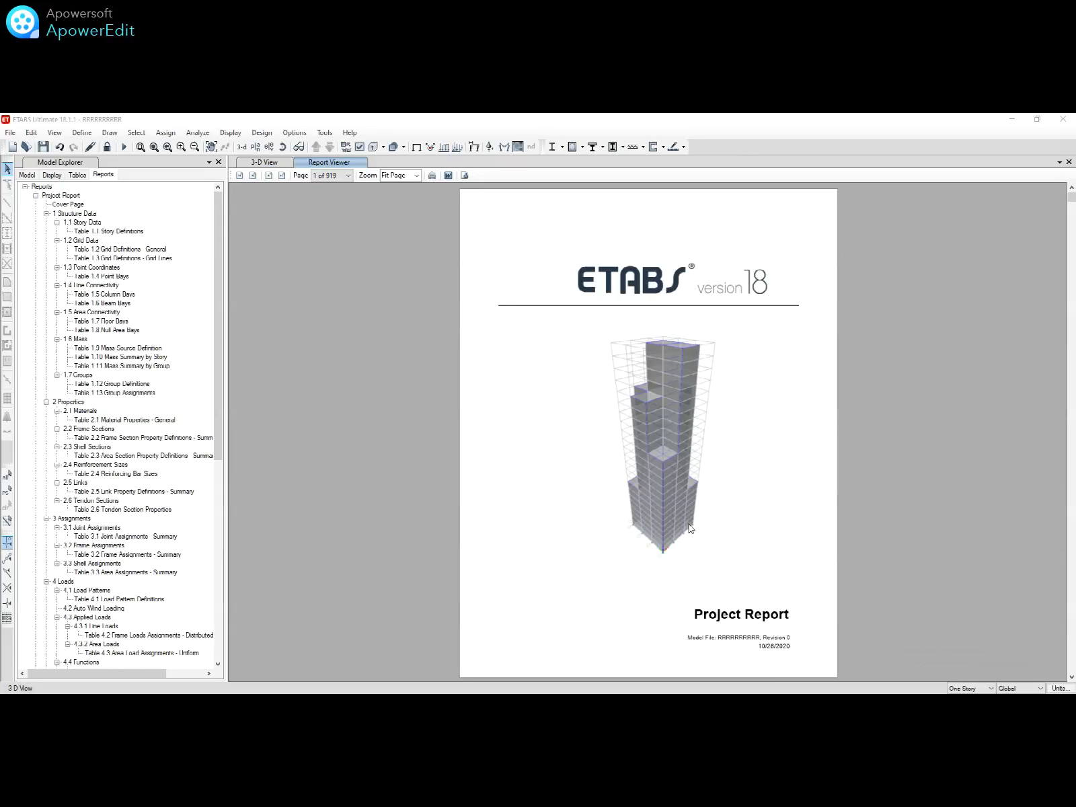
scroll(689, 525, "down", 13)
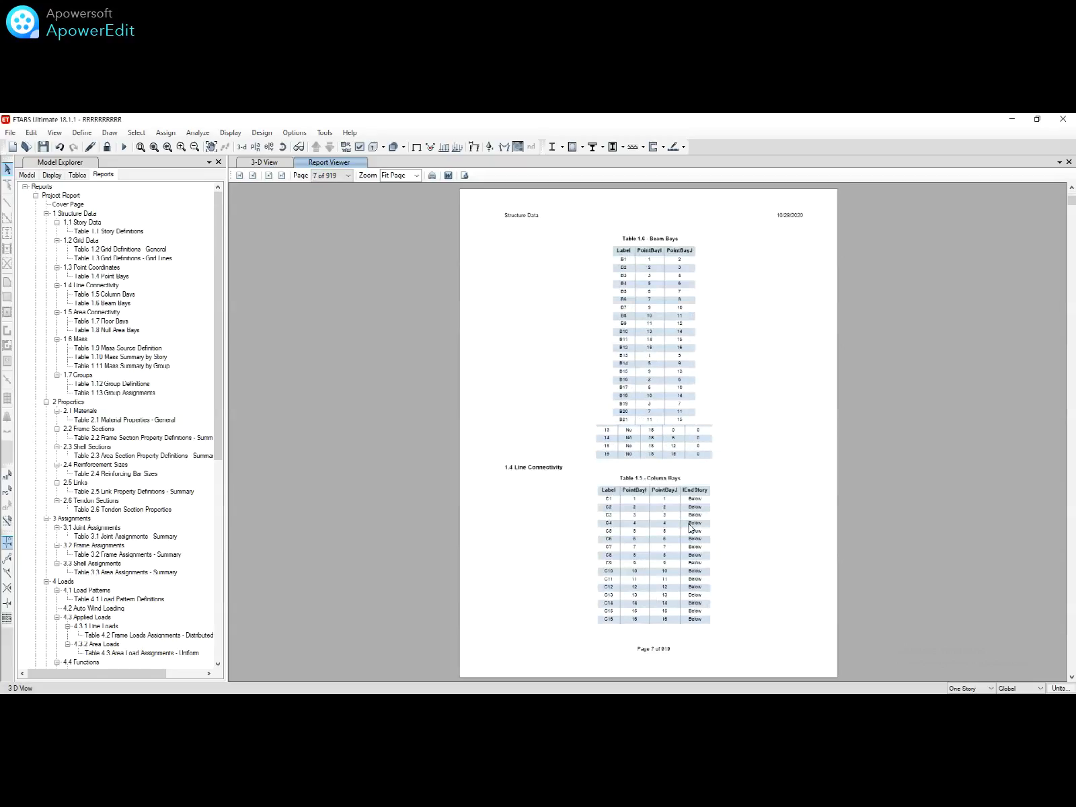
scroll(688, 529, "down", 12)
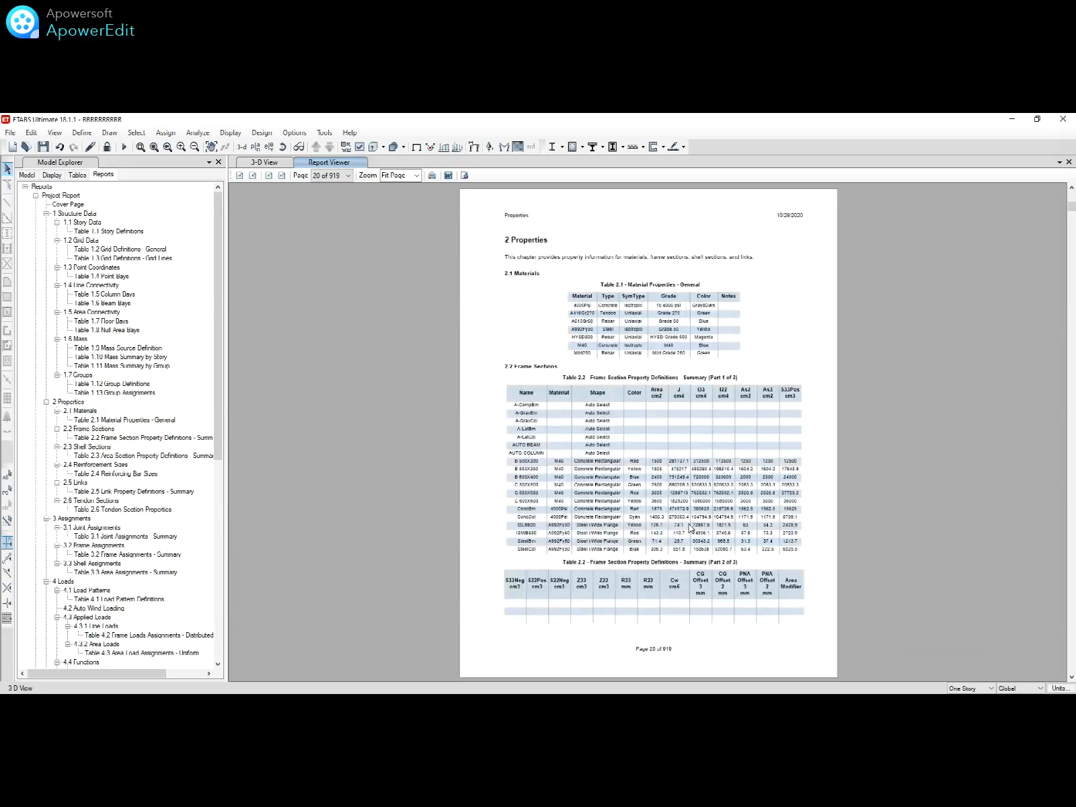
scroll(688, 528, "down", 10)
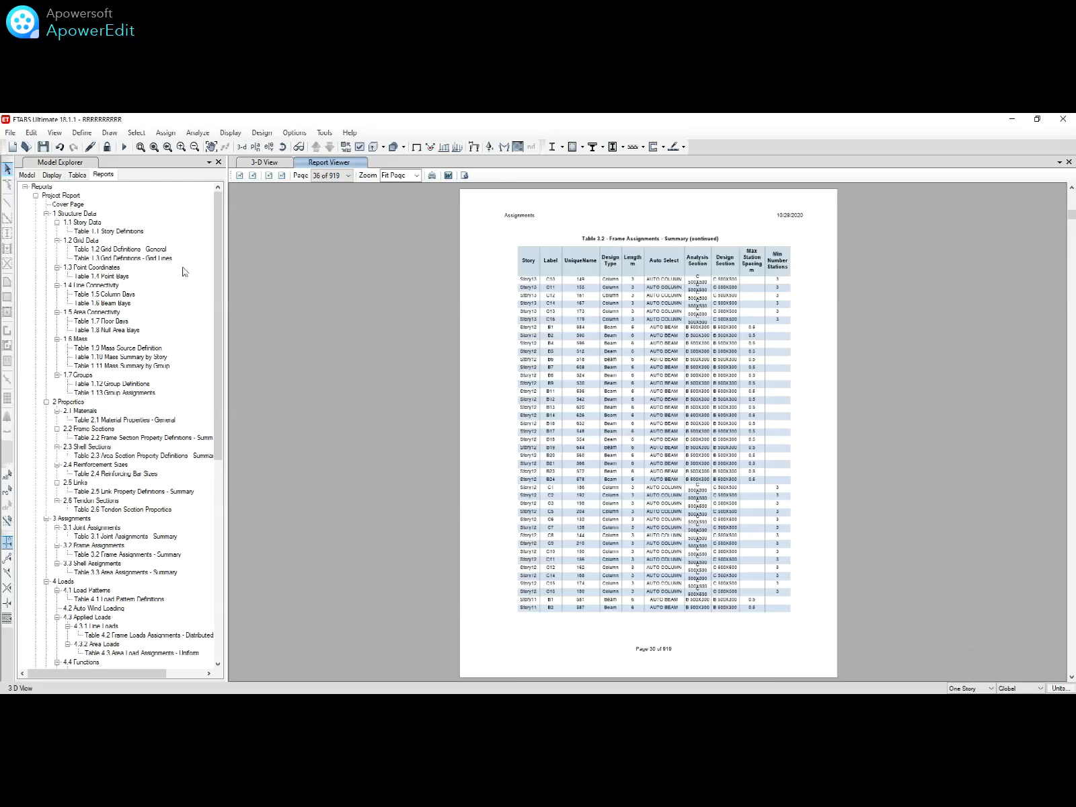
left_click(36, 195)
left_click(49, 204)
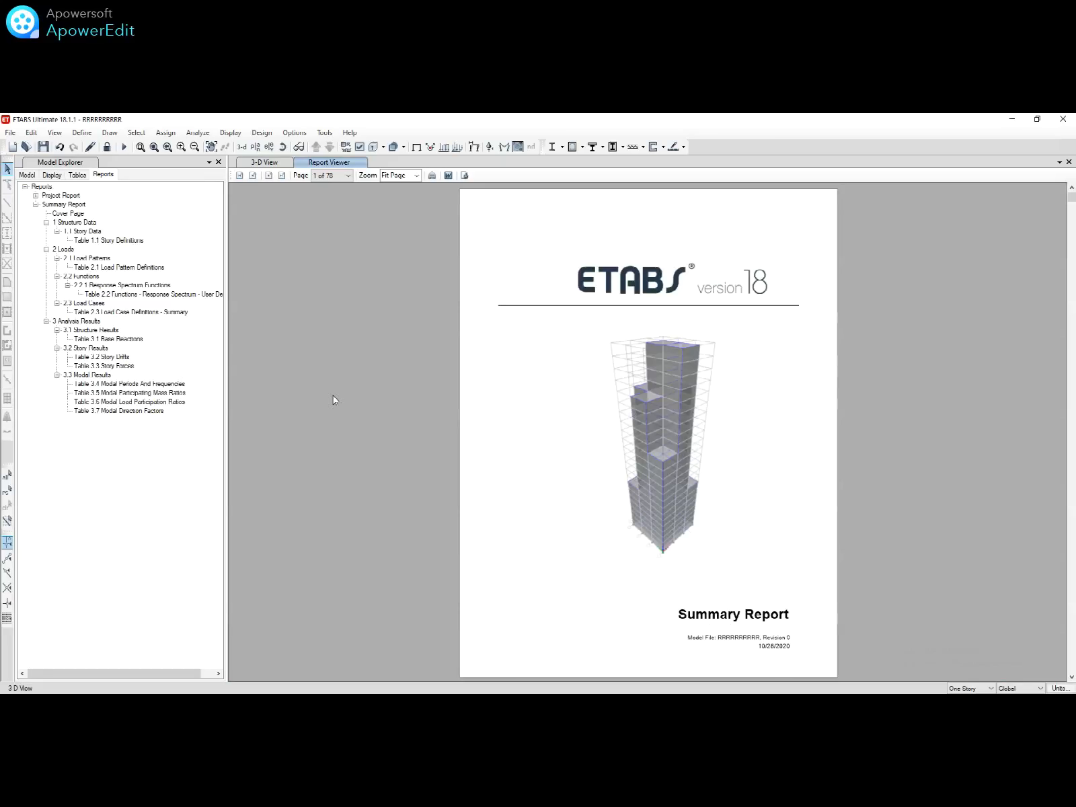
Step: Page through the Summary Report's story drift and story force tables
scroll(708, 402, "down", 1)
scroll(708, 401, "down", 9)
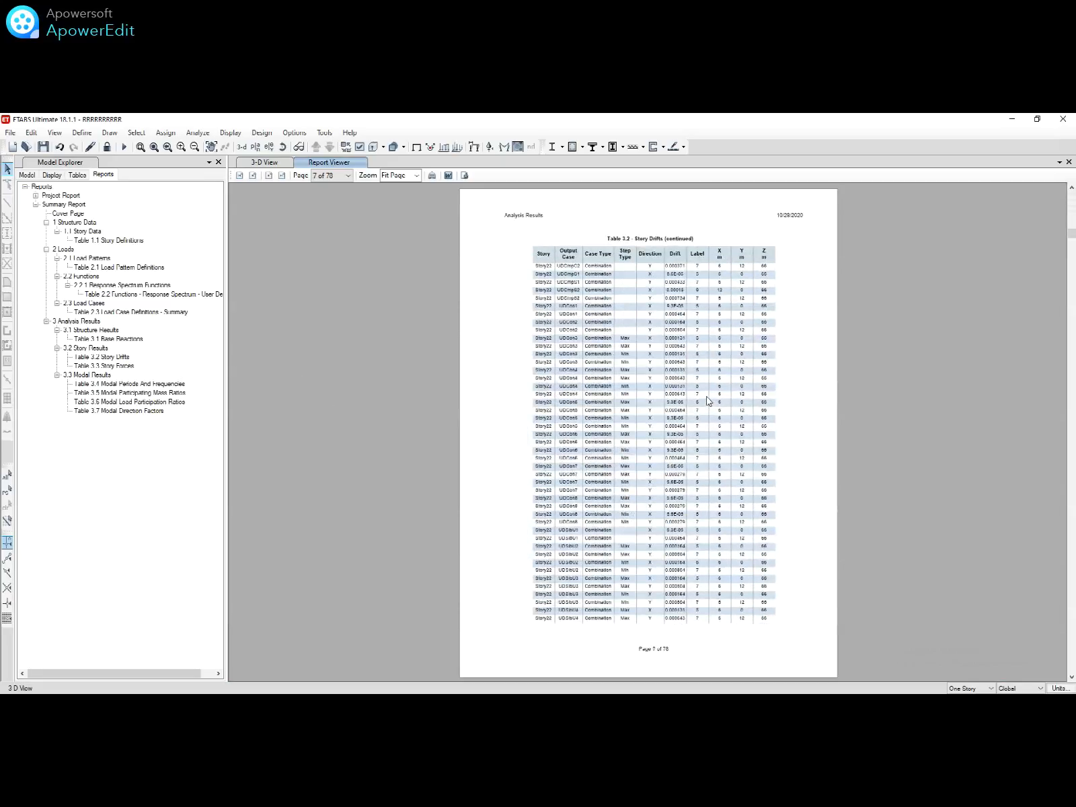
scroll(708, 401, "down", 11)
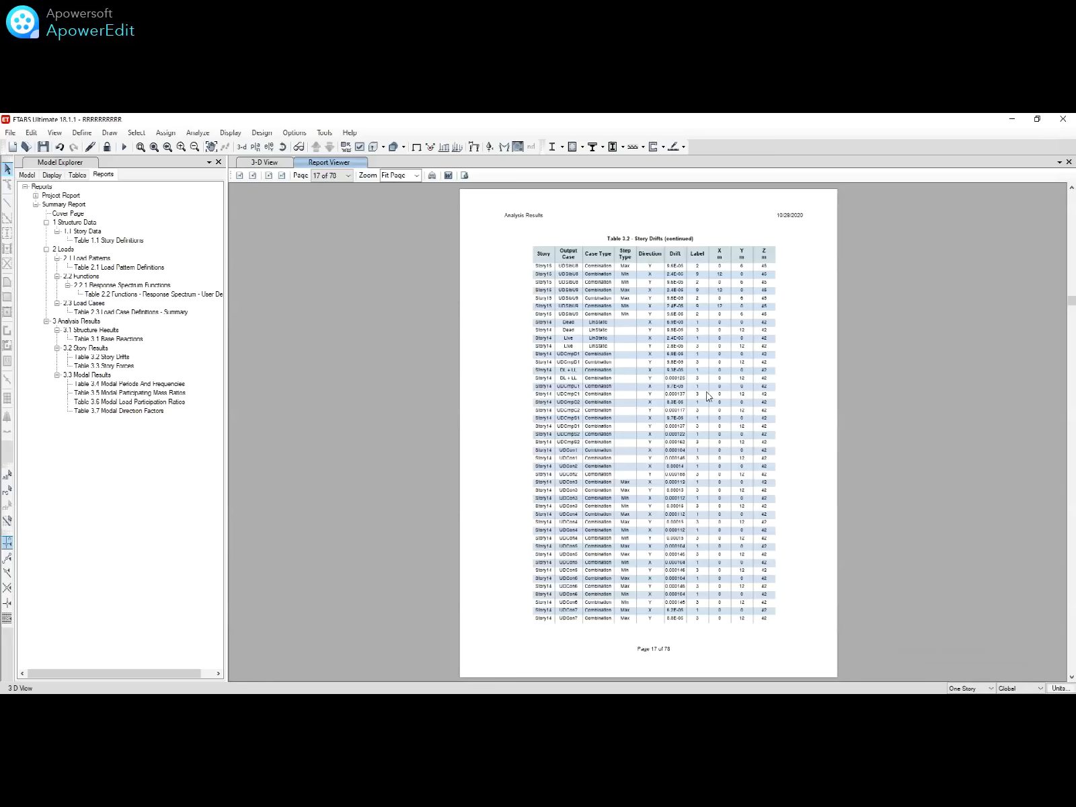
scroll(708, 396, "down", 11)
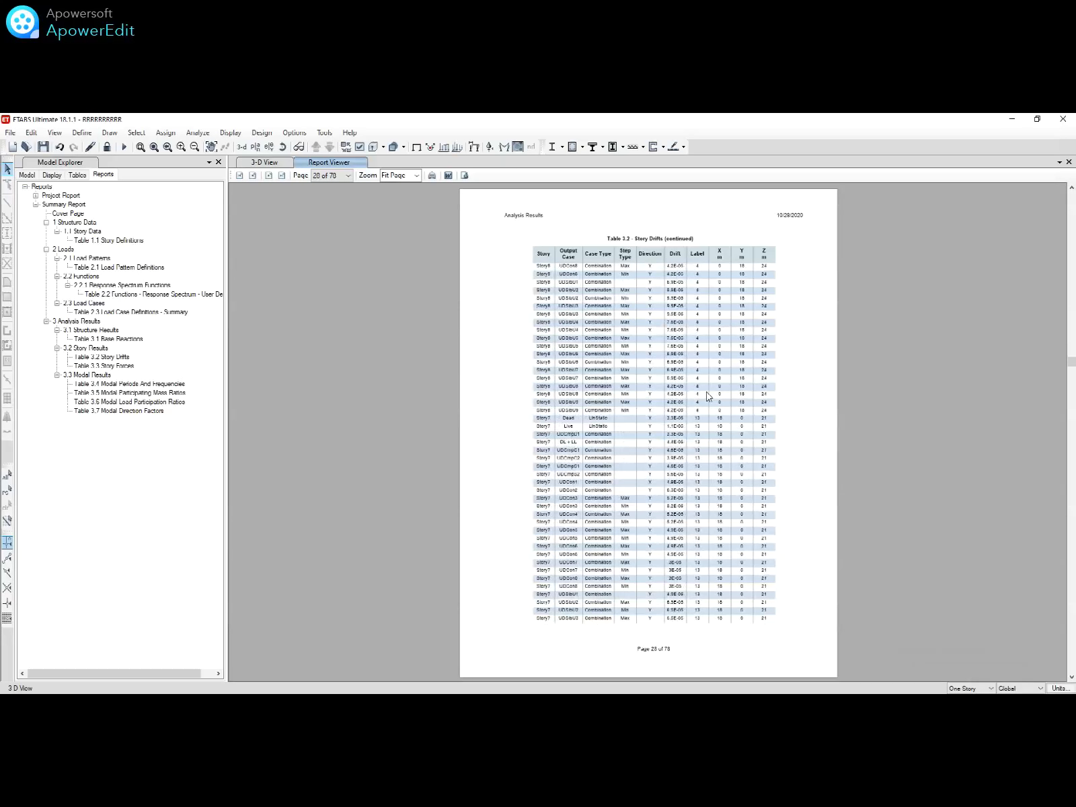
scroll(707, 396, "down", 10)
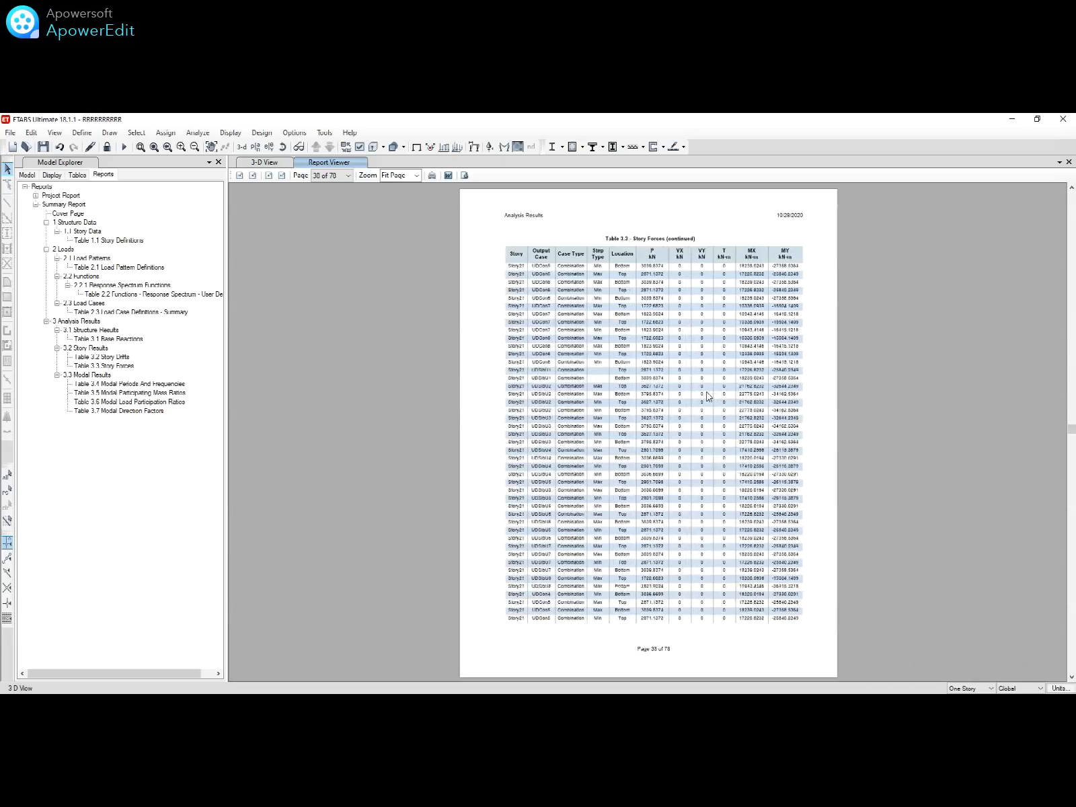
scroll(707, 396, "down", 11)
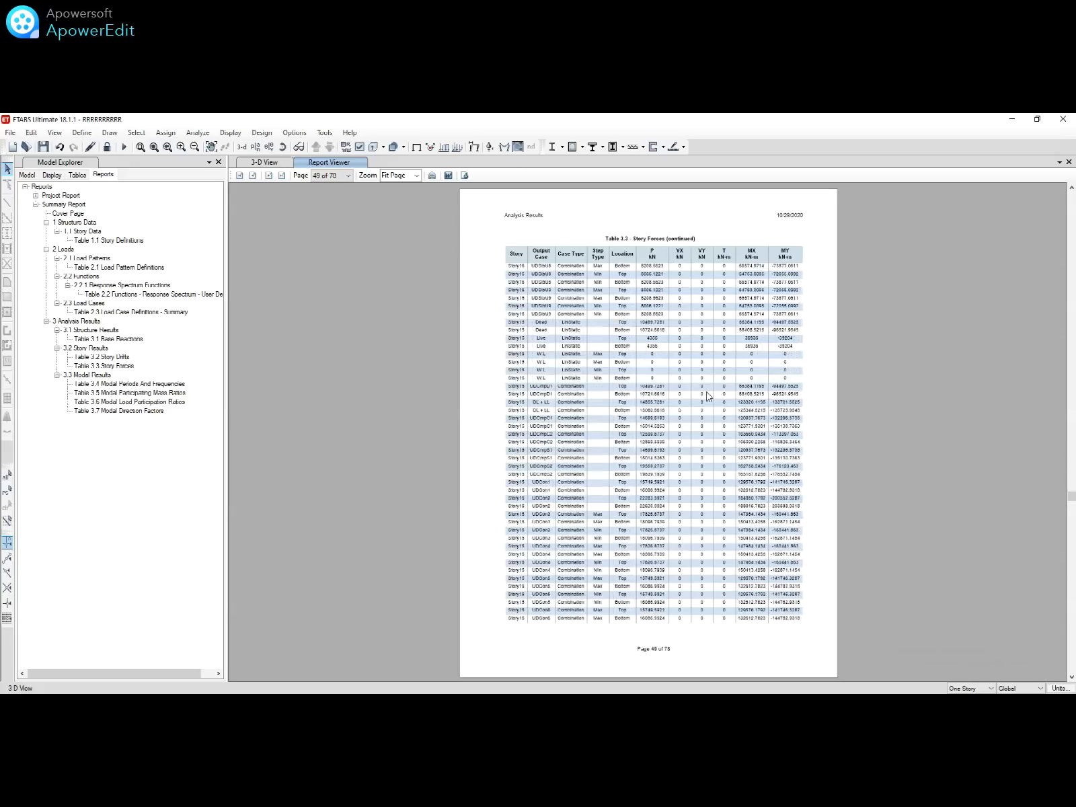
scroll(707, 397, "down", 3)
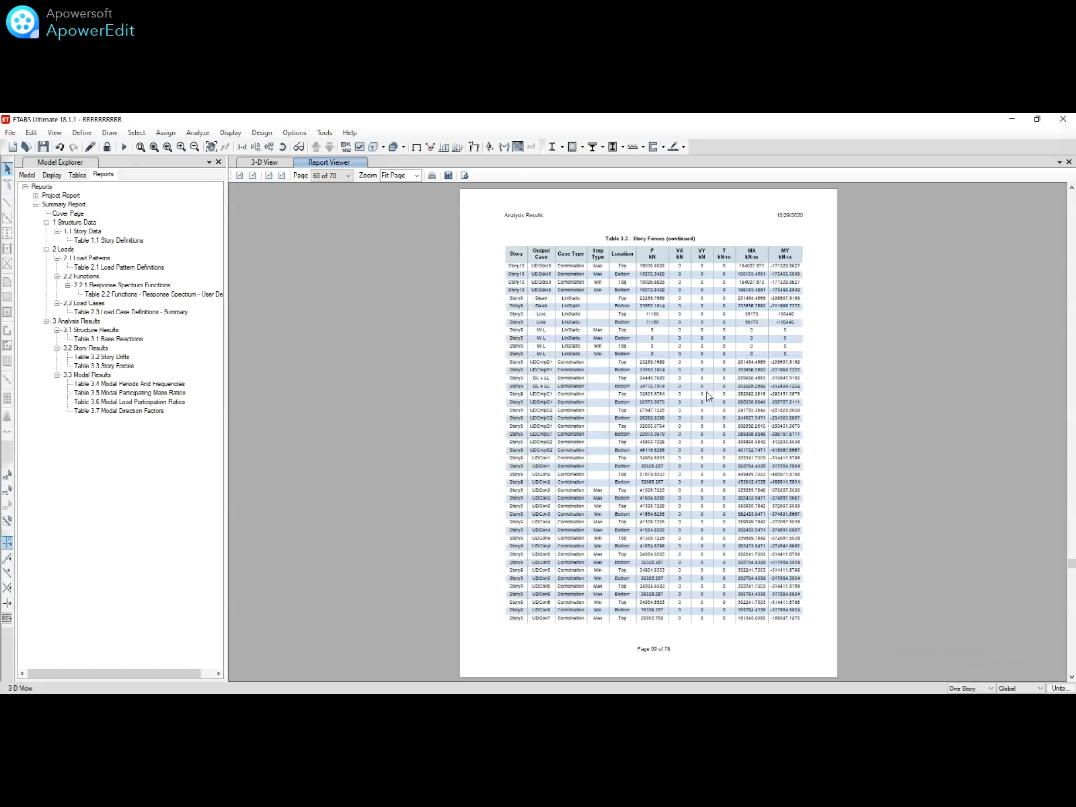
scroll(707, 396, "down", 15)
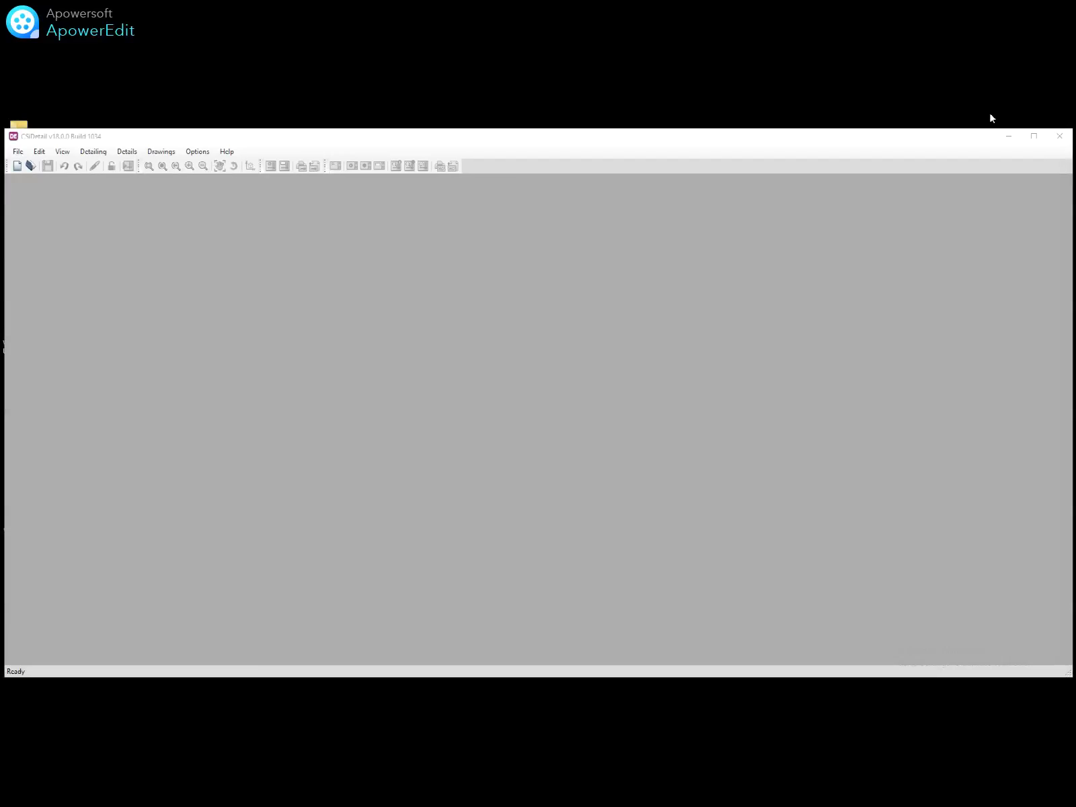
Step: Create a new CSiDetail detailing from the ETABS .EDB model and view its floor framing plan
left_click(1033, 136)
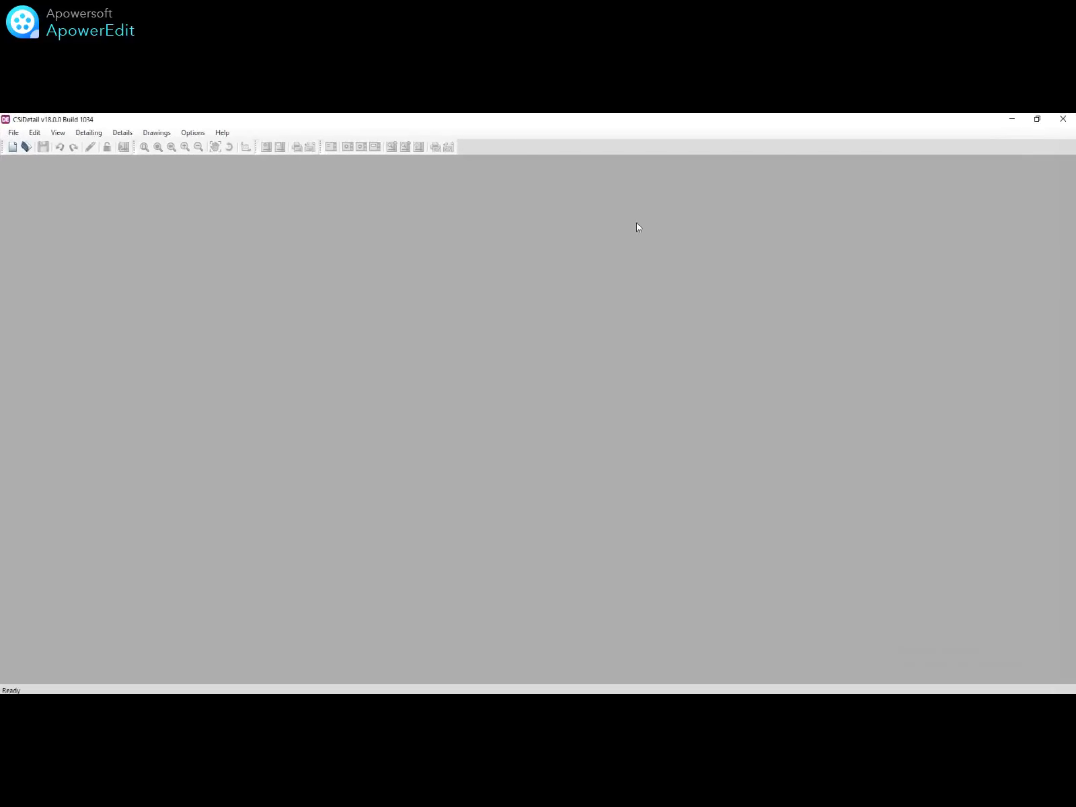
left_click(13, 147)
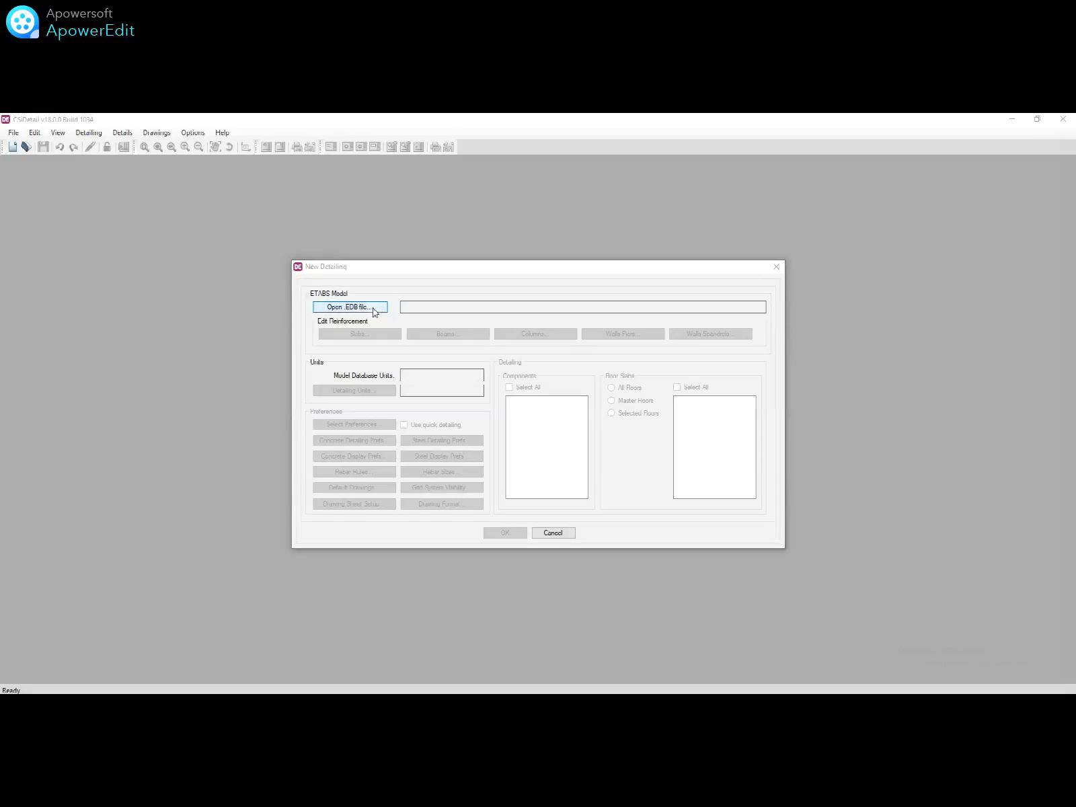
left_click(373, 309)
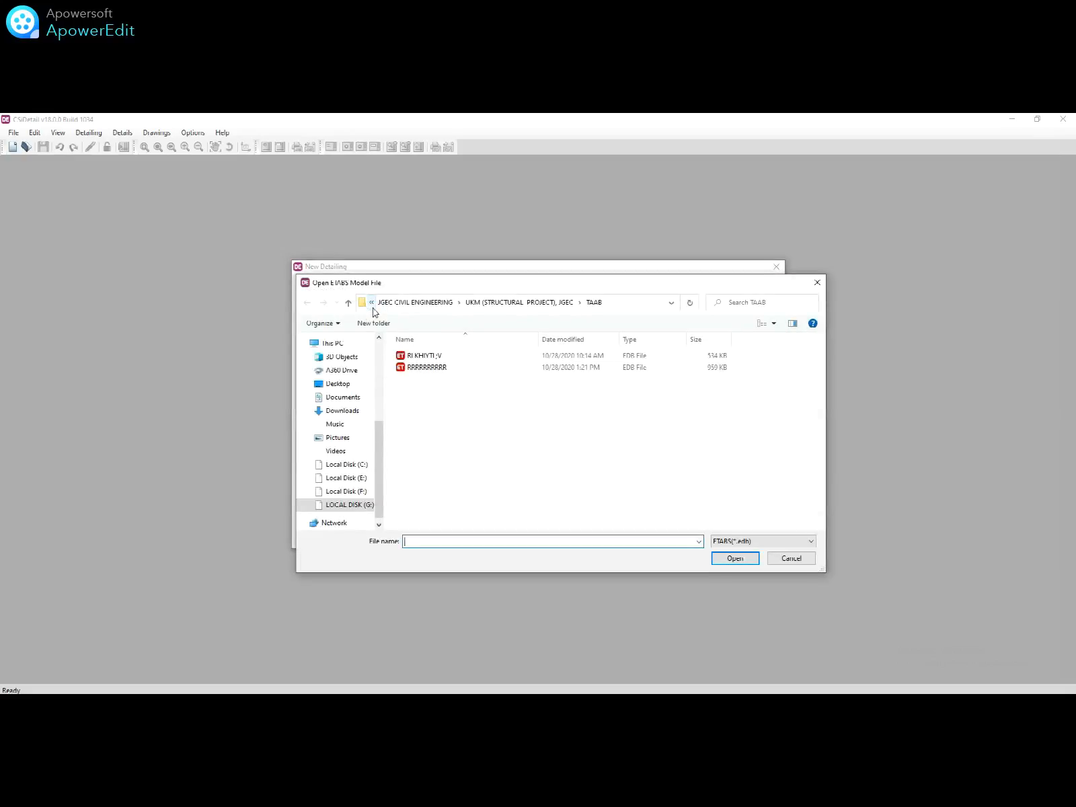
left_click(428, 356)
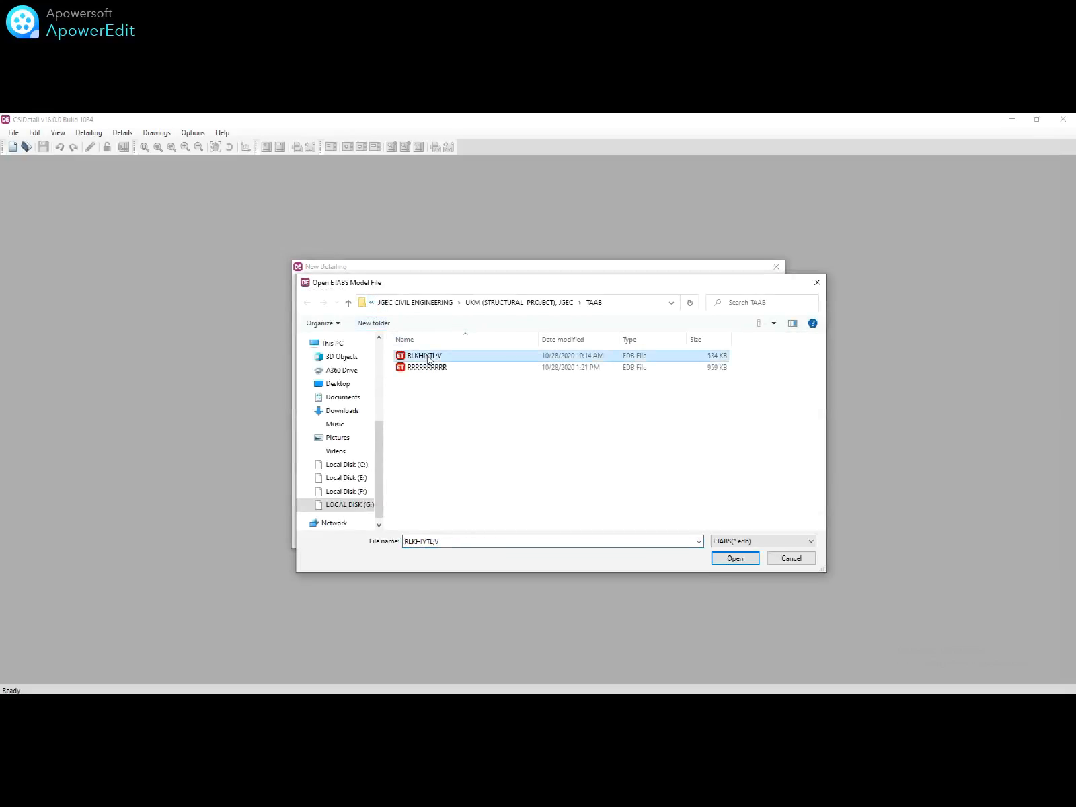
left_click(733, 558)
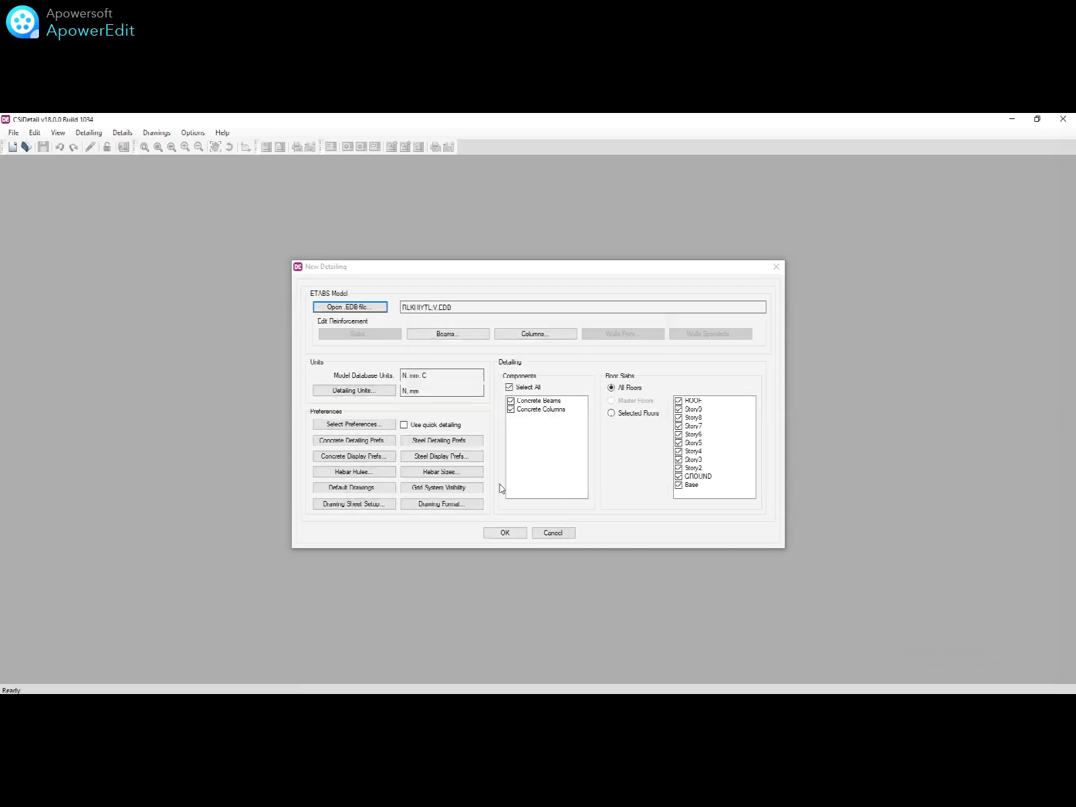
left_click(504, 532)
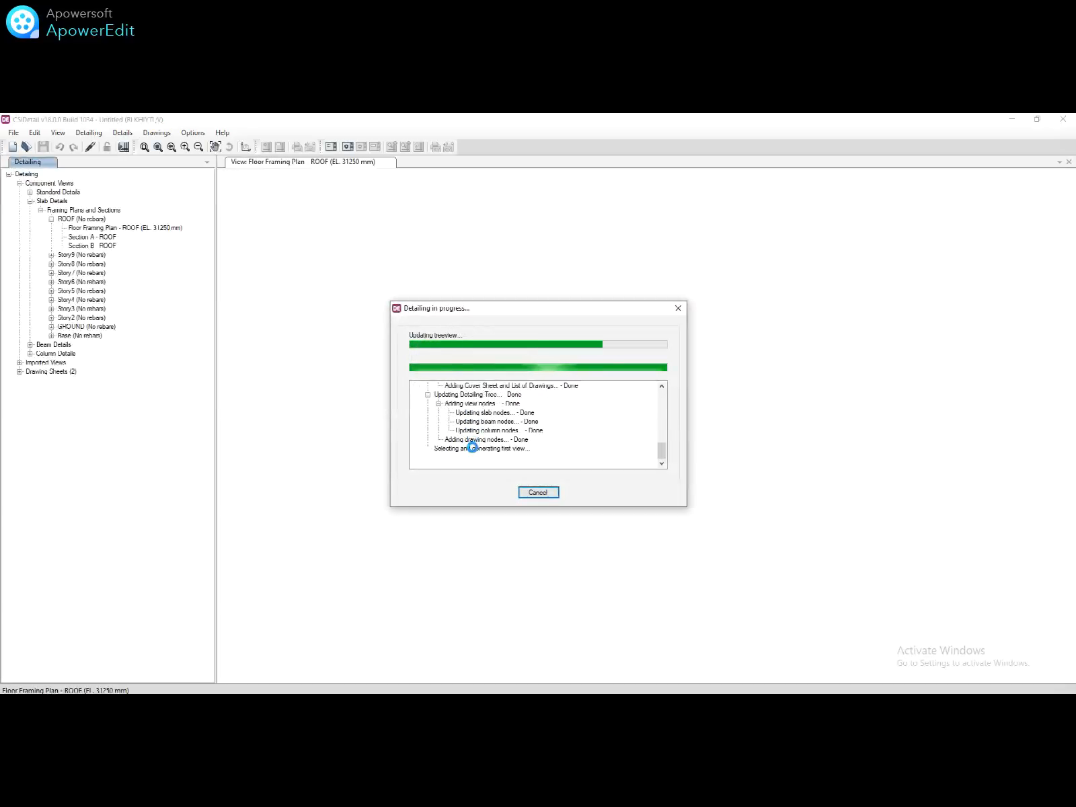
left_click(289, 313)
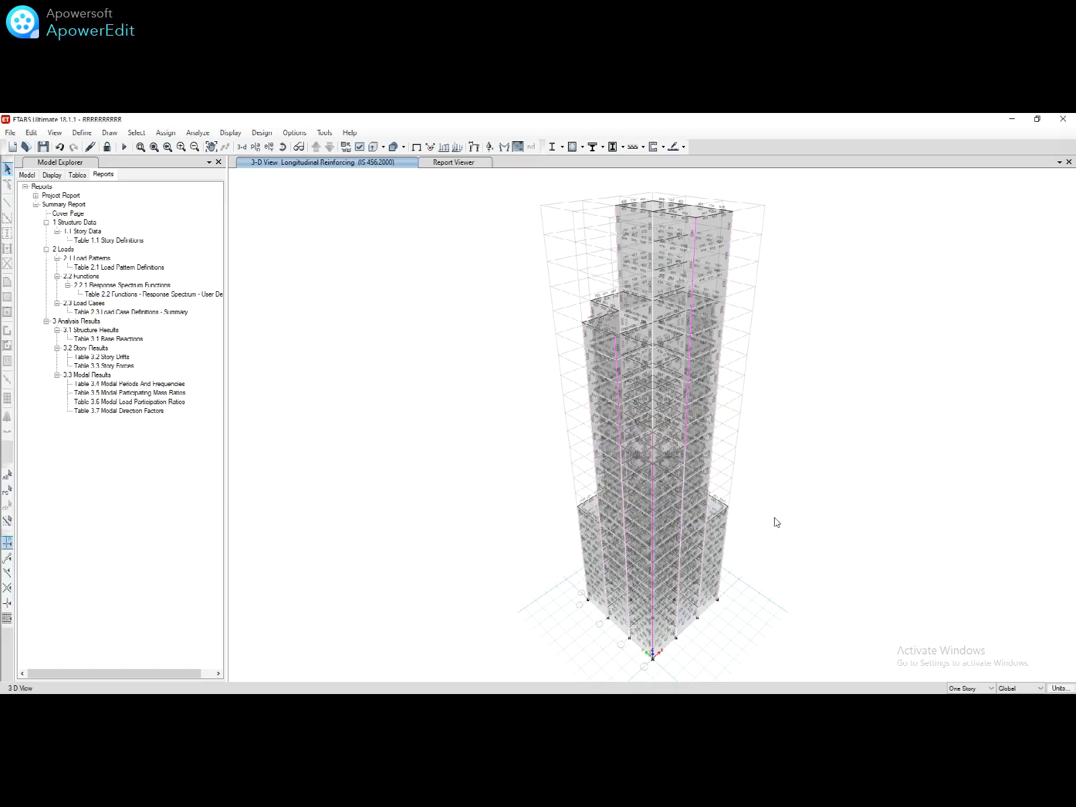
Step: Step through each story's longitudinal rebar plan from Story23 down to Base and back to Story23
left_click(256, 147)
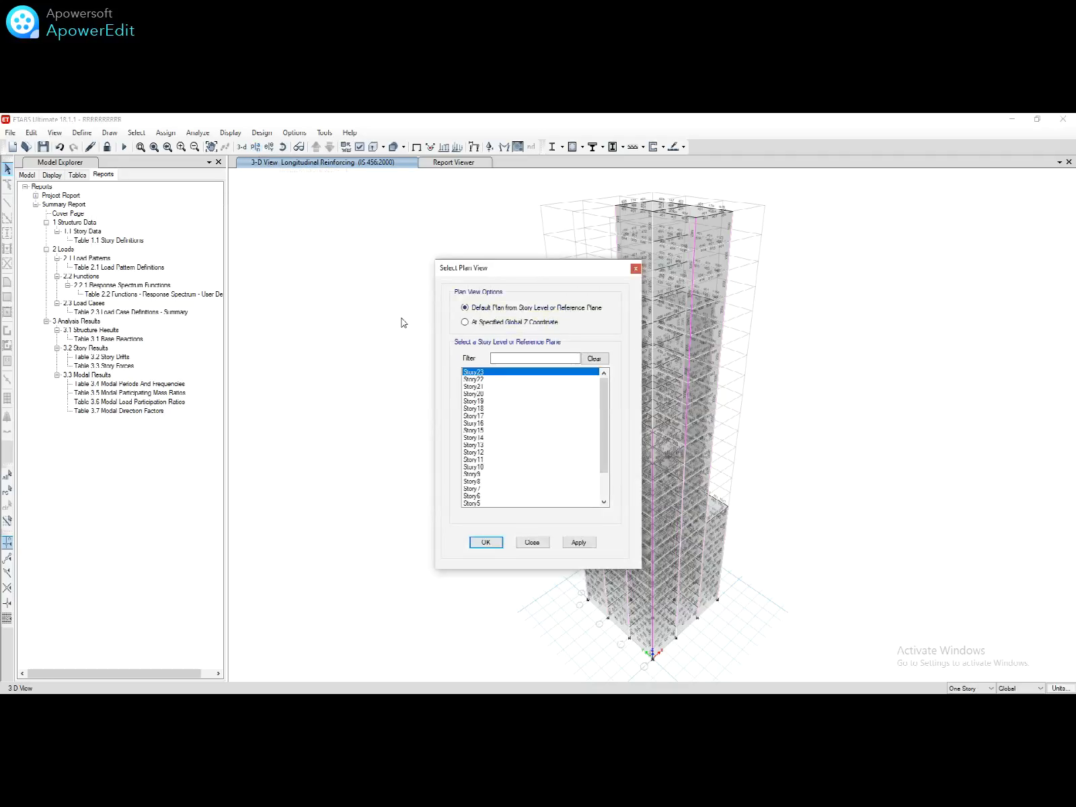
left_click(489, 542)
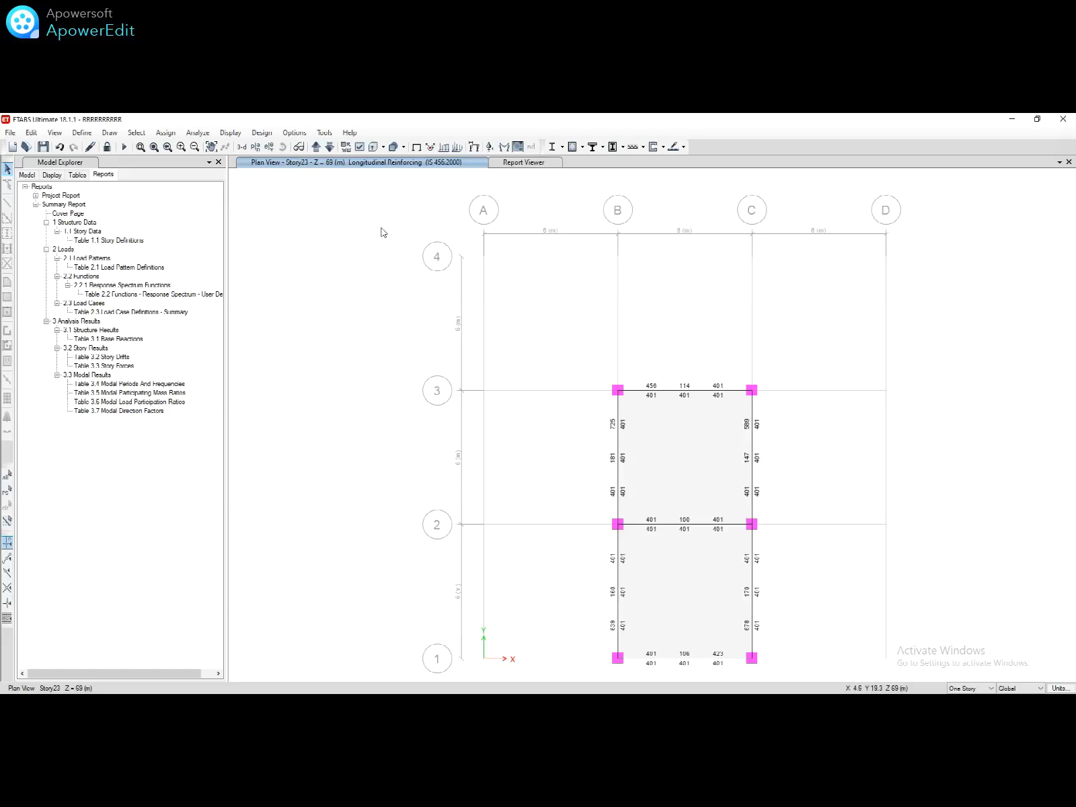
left_click(329, 152)
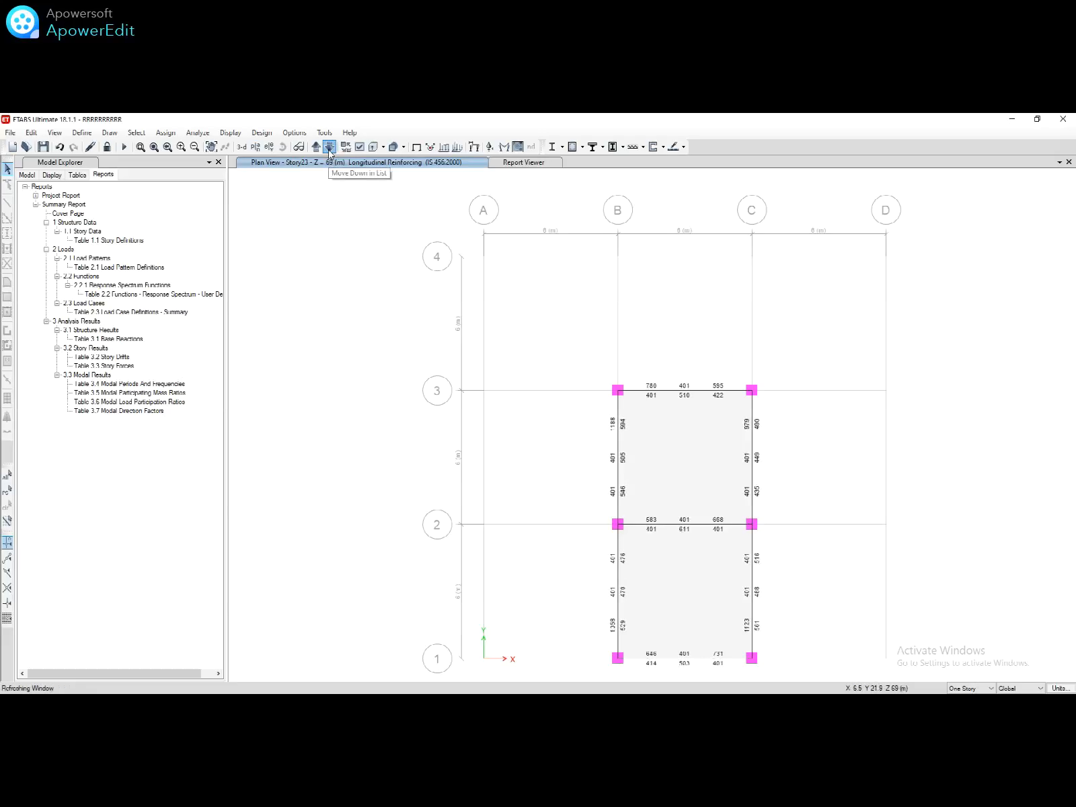
left_click(330, 147)
left_click(330, 147)
left_click(330, 147)
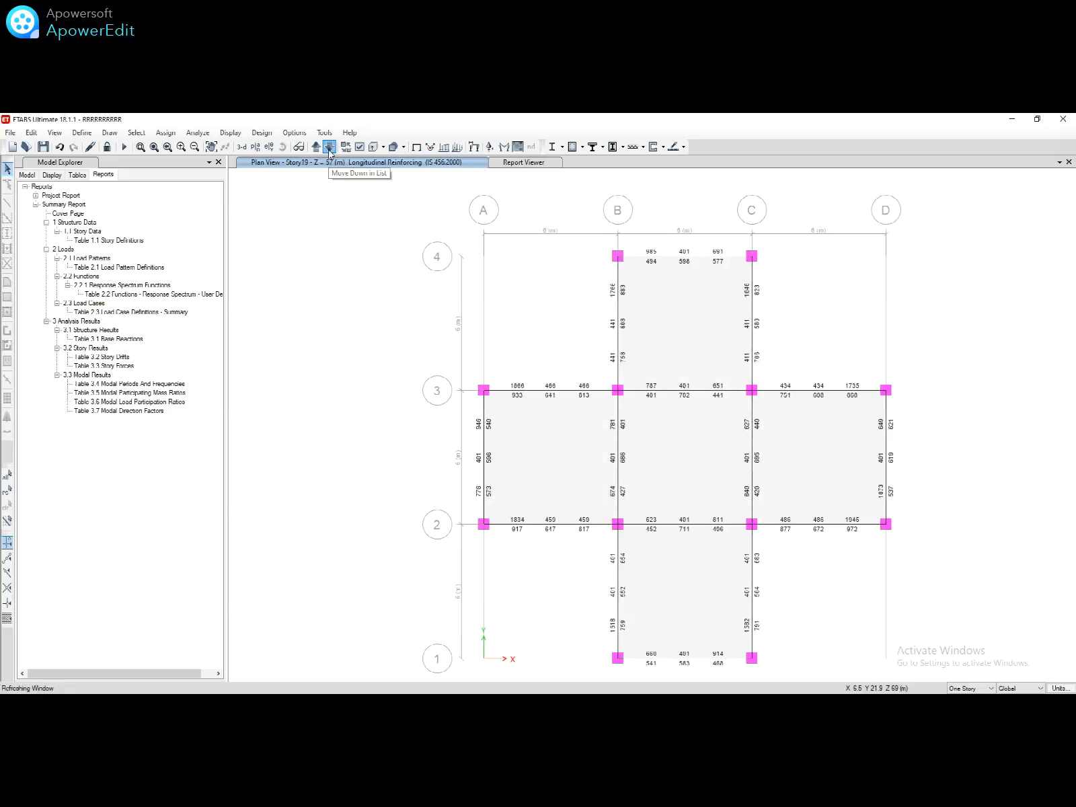
left_click(330, 147)
left_click(330, 147)
left_click(329, 147)
left_click(329, 147)
left_click(330, 147)
left_click(329, 147)
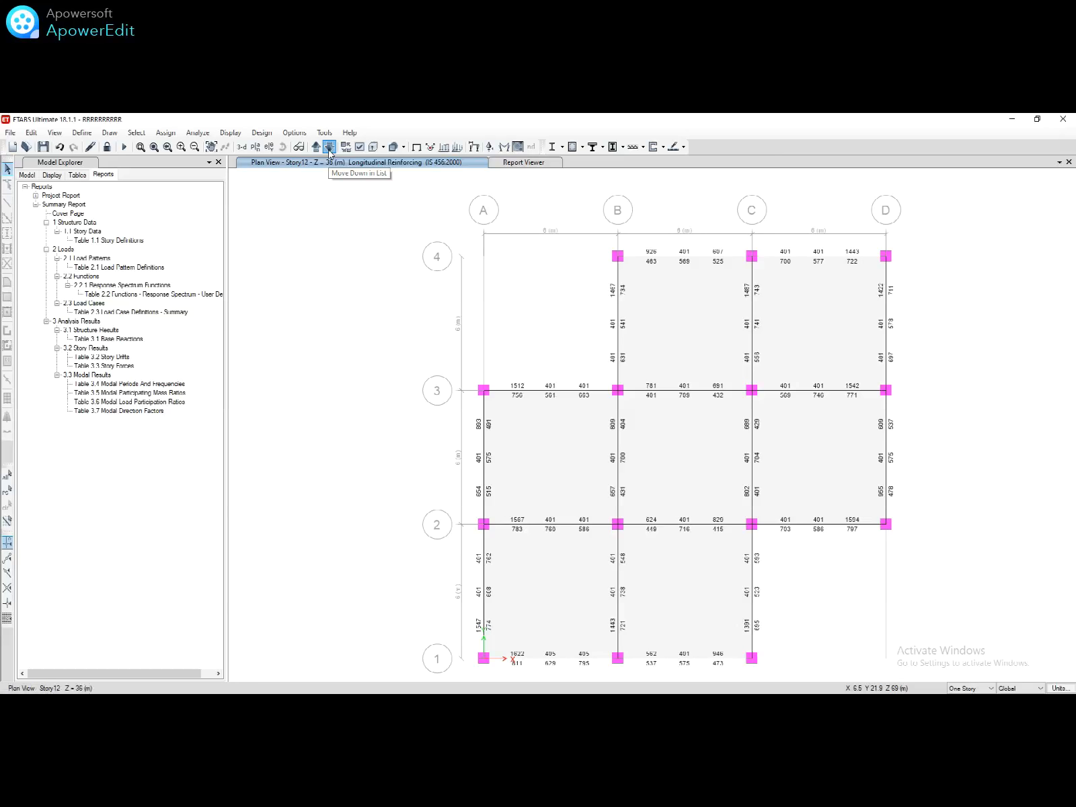
left_click(329, 147)
left_click(330, 147)
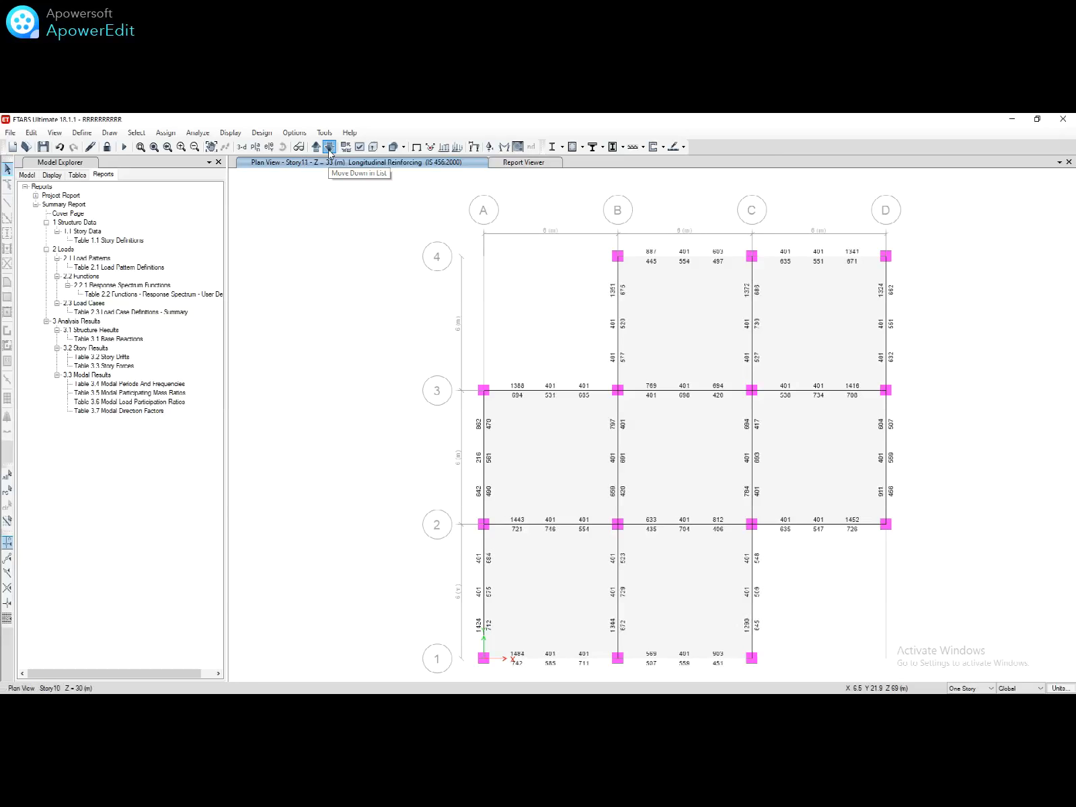
left_click(330, 147)
left_click(329, 147)
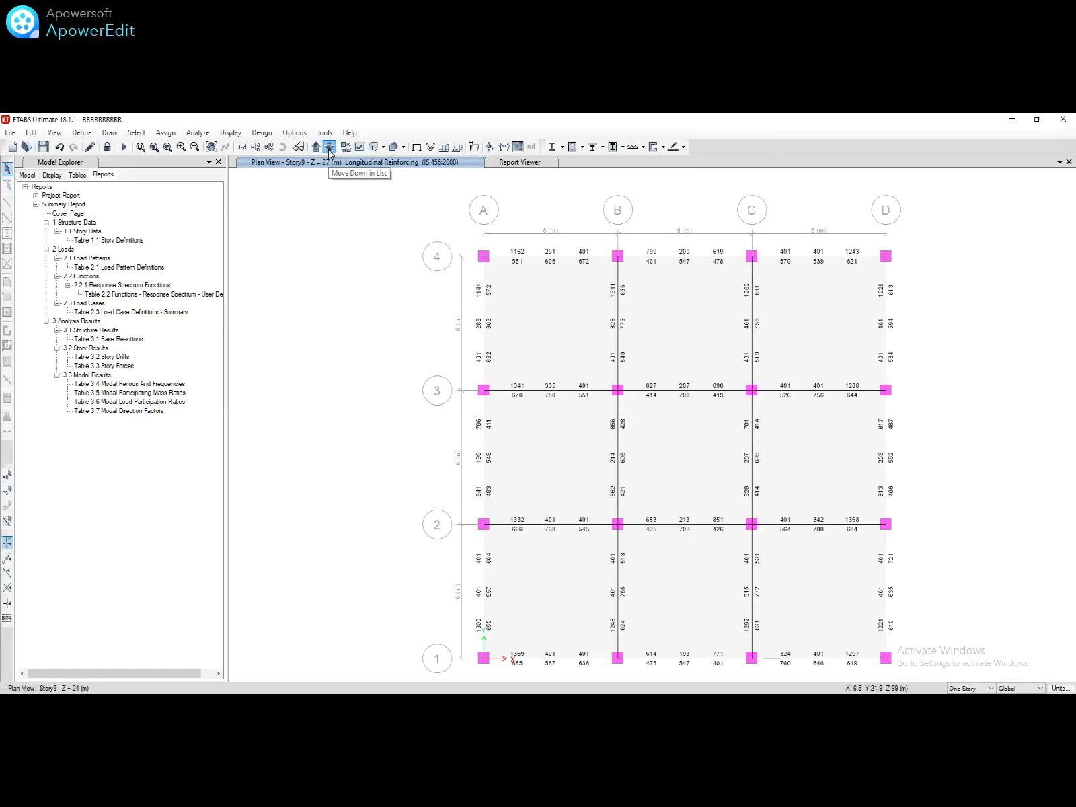
left_click(329, 148)
left_click(330, 147)
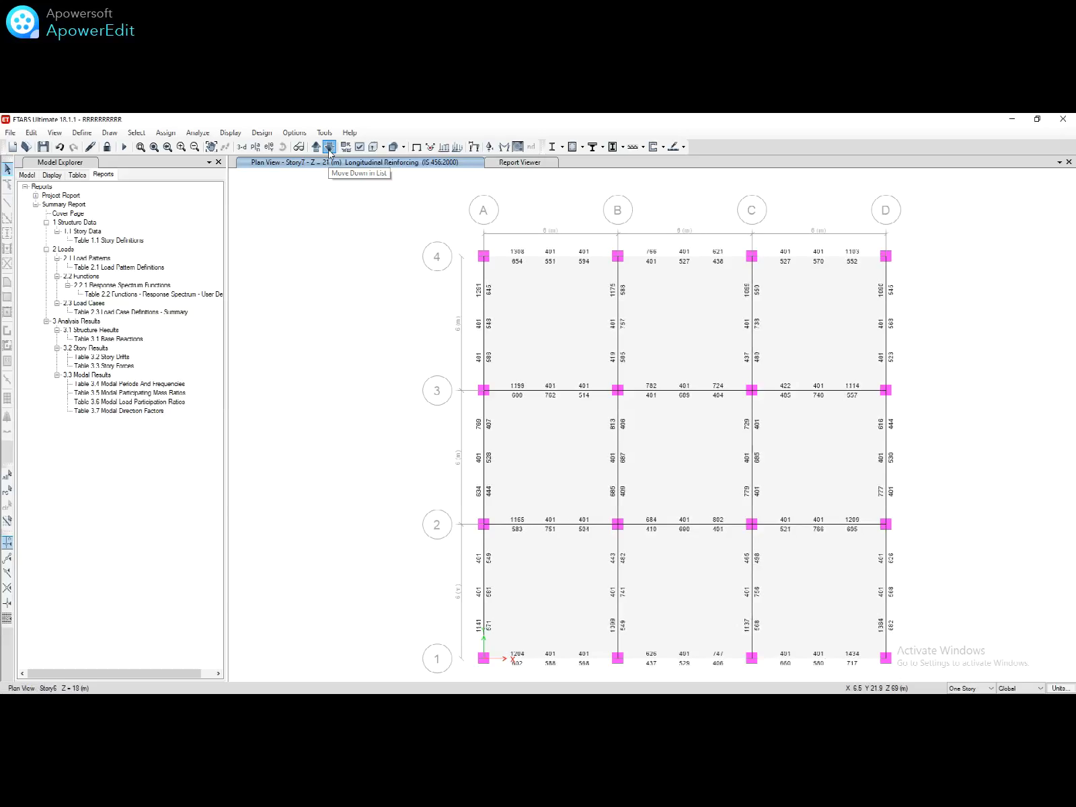
left_click(329, 147)
left_click(330, 148)
left_click(330, 147)
left_click(330, 148)
left_click(329, 147)
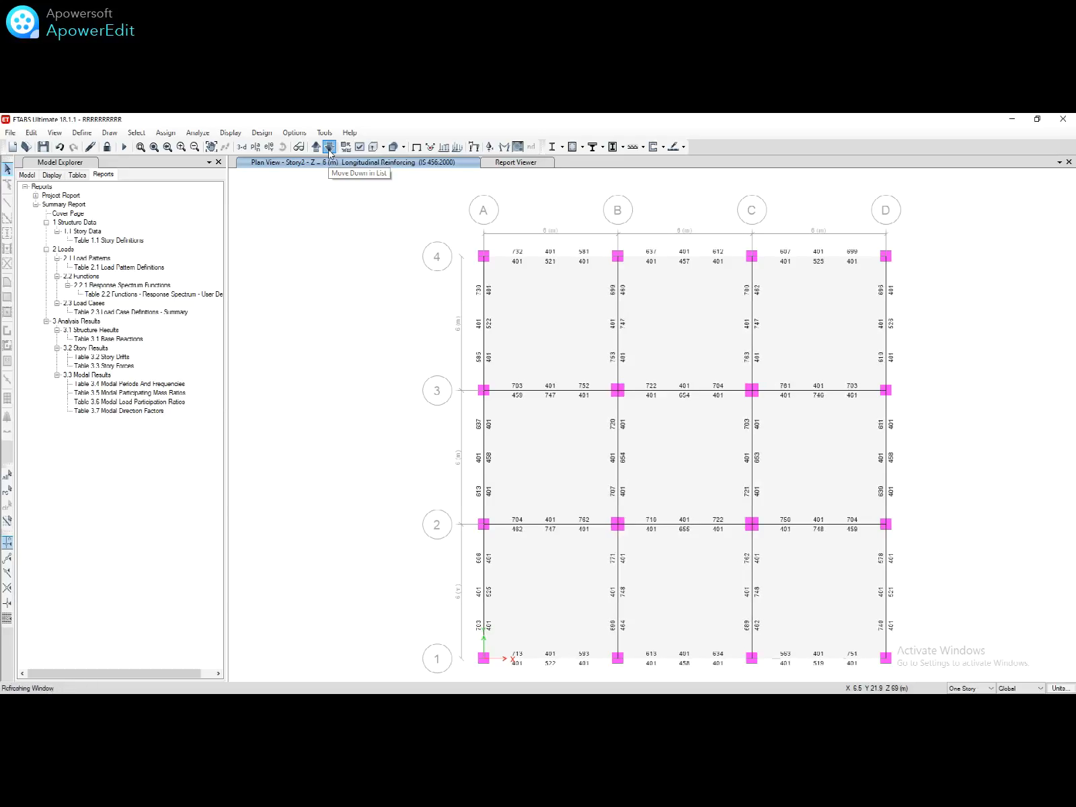
left_click(329, 150)
left_click(329, 150)
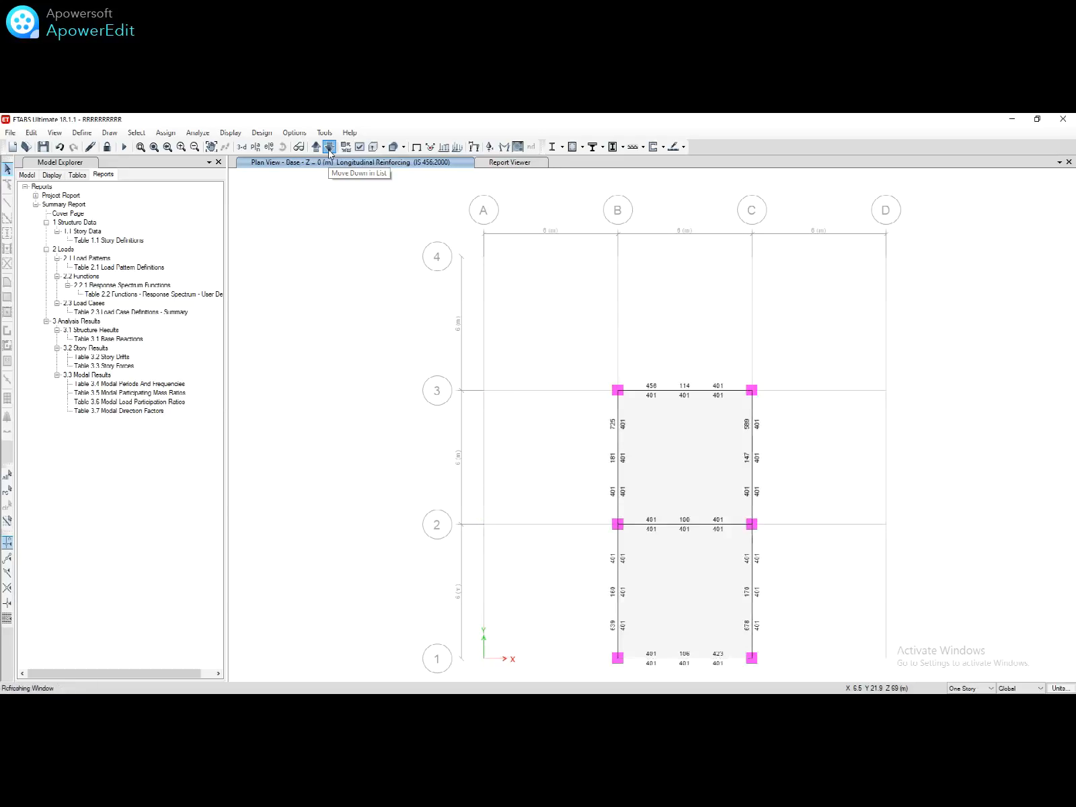